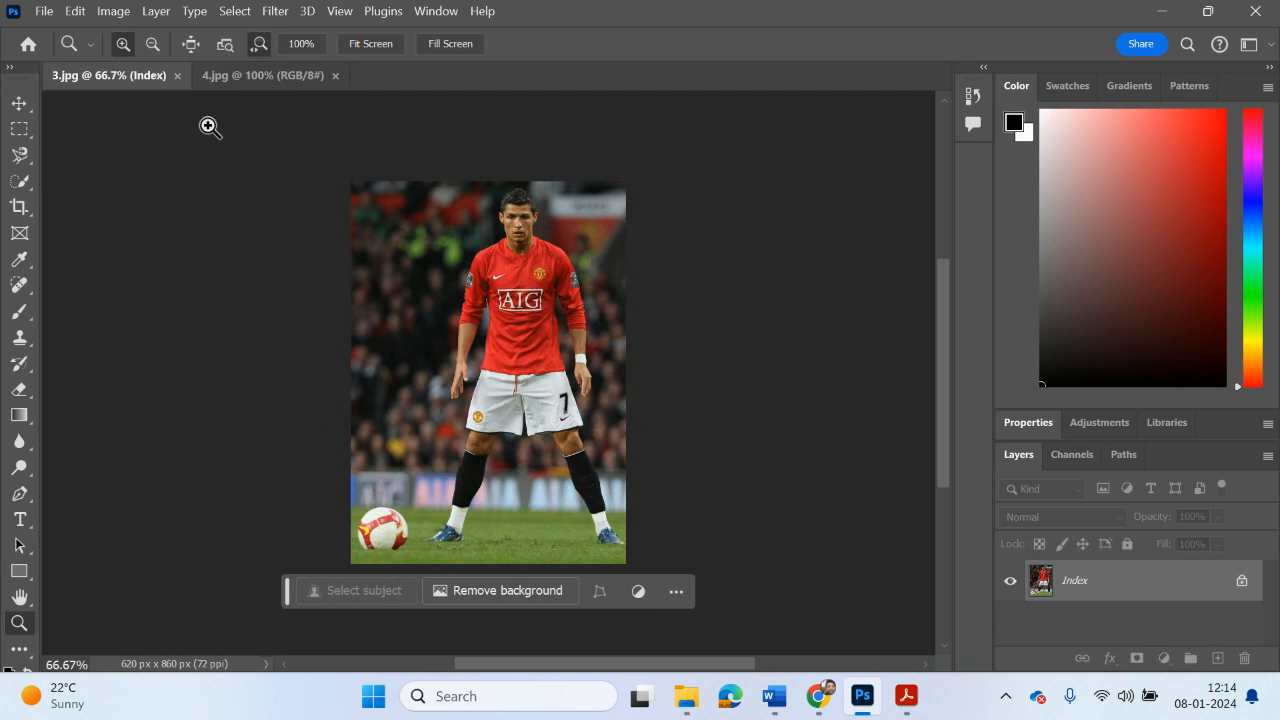
Step: View the 4.jpg image, switch to Task 2.pptx.pdf in Acrobat and highlight the canvas width and height instructions
click(268, 82)
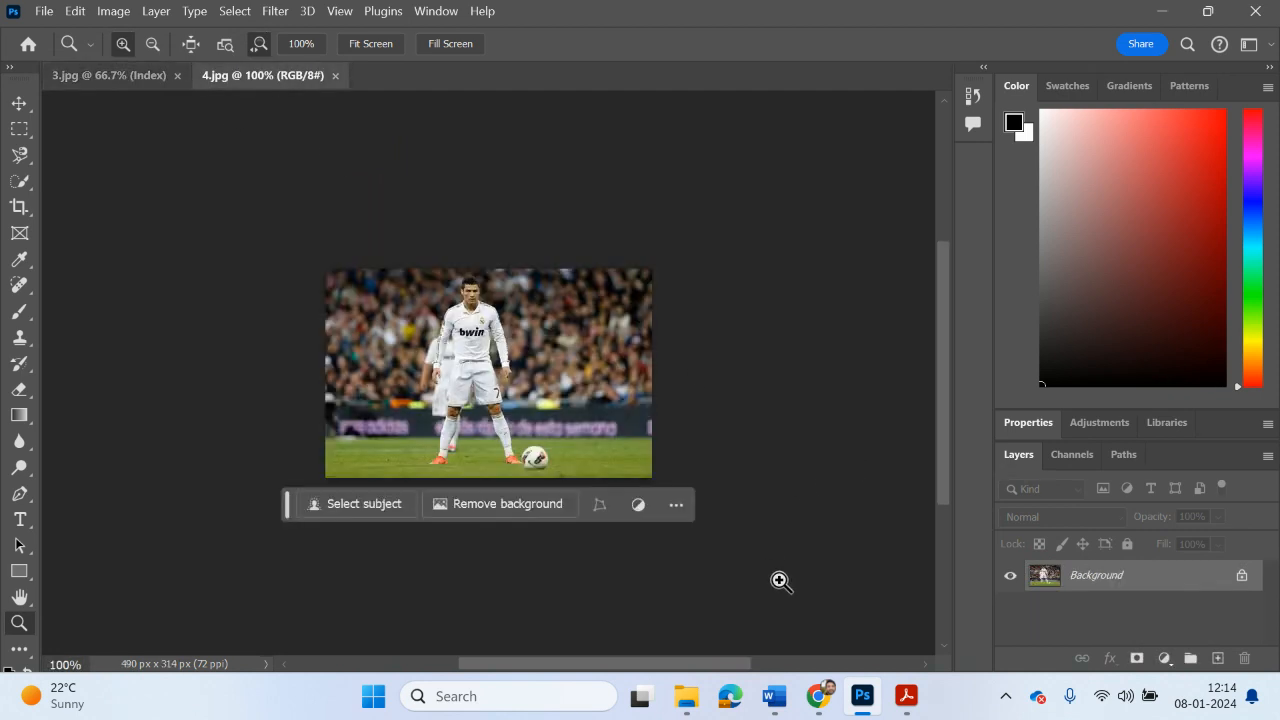
mouse_move(907, 699)
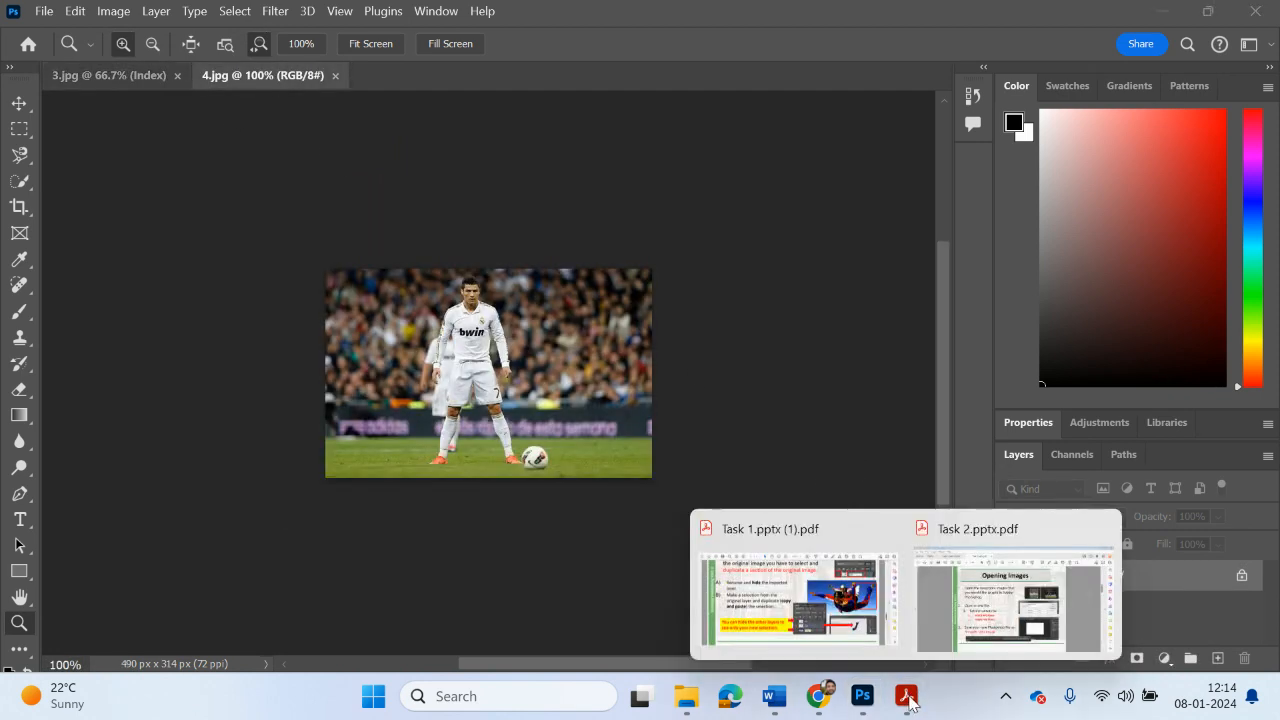
click(944, 591)
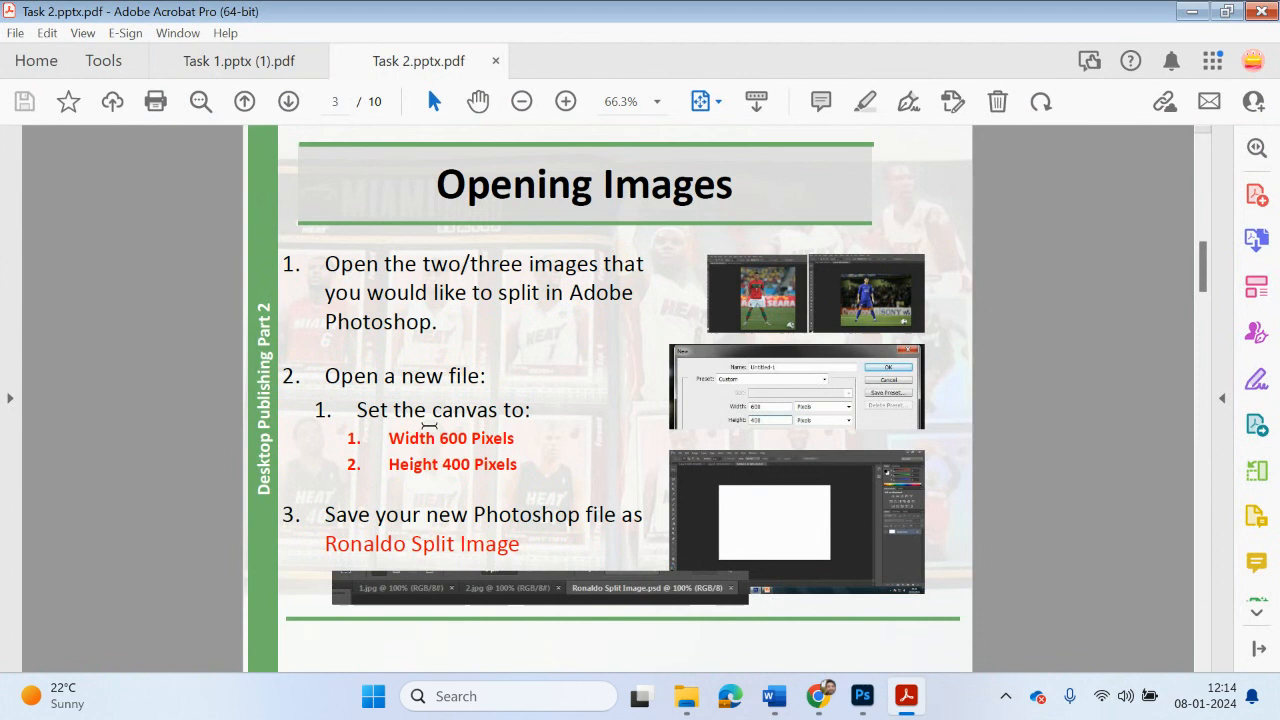
drag(387, 430, 518, 467)
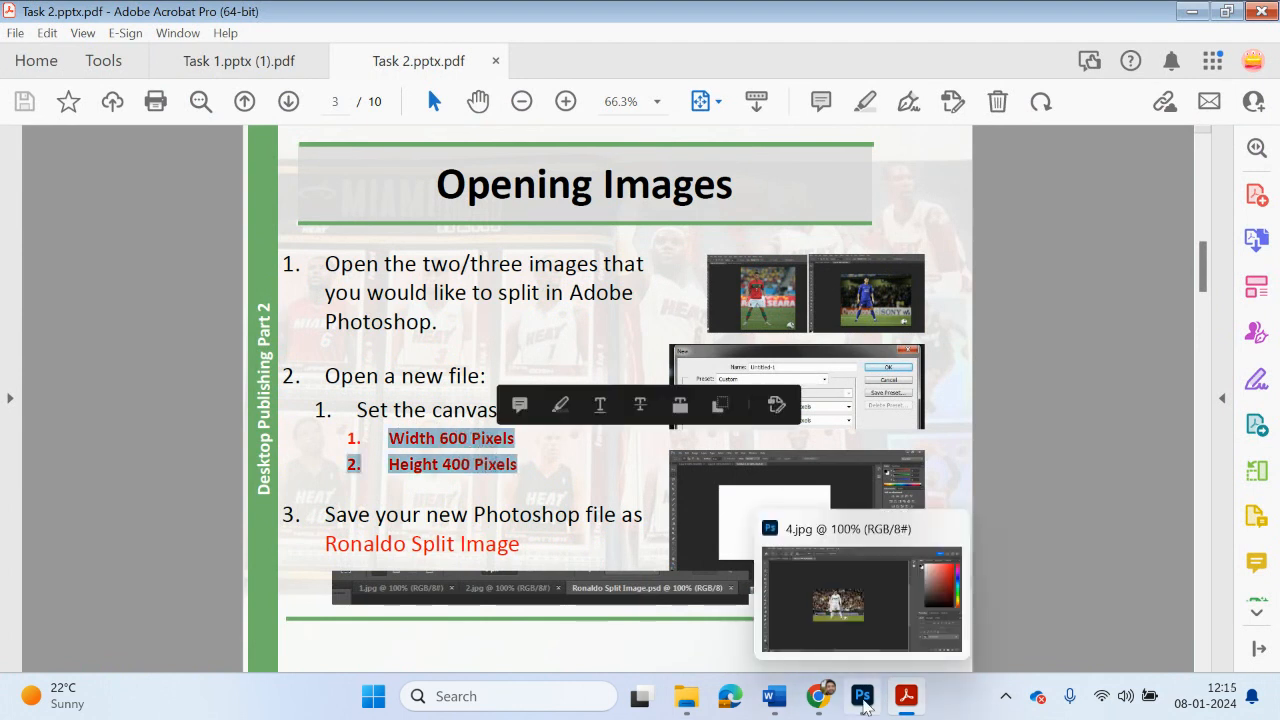
Step: Switch to Photoshop and start a new document with its dimensions measured in pixels
click(862, 696)
click(53, 17)
click(62, 33)
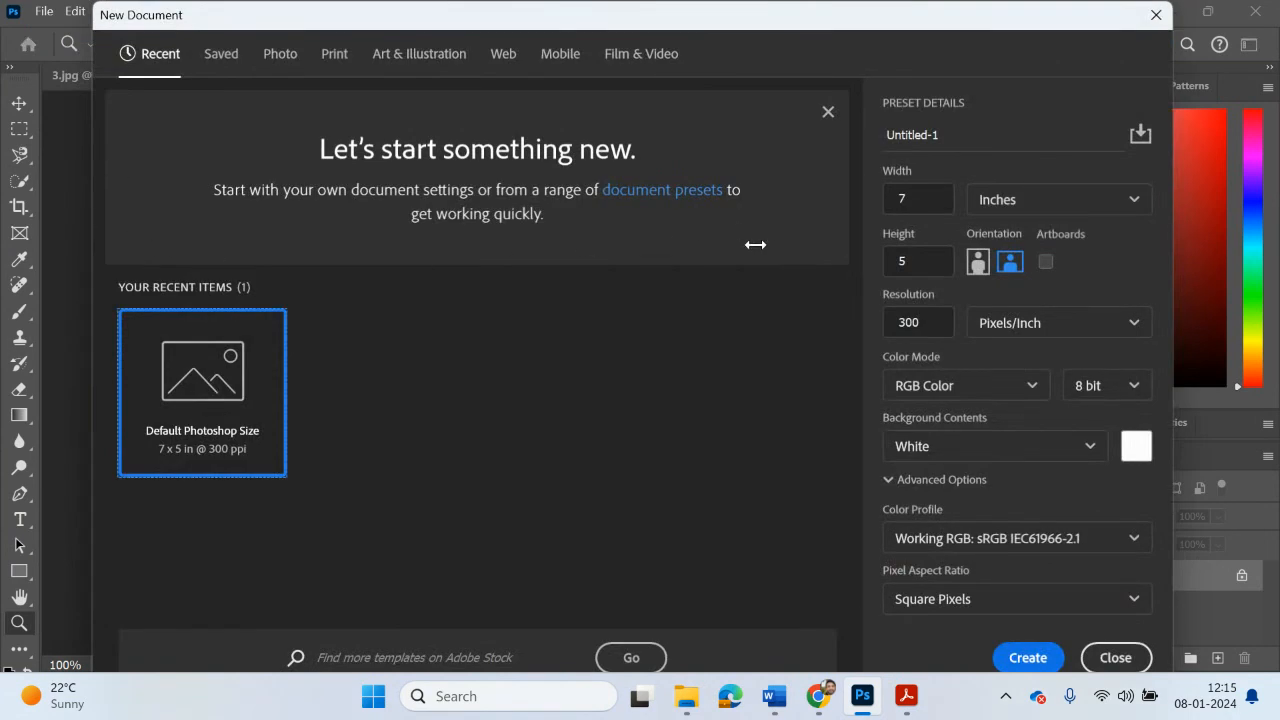
click(922, 203)
click(1077, 200)
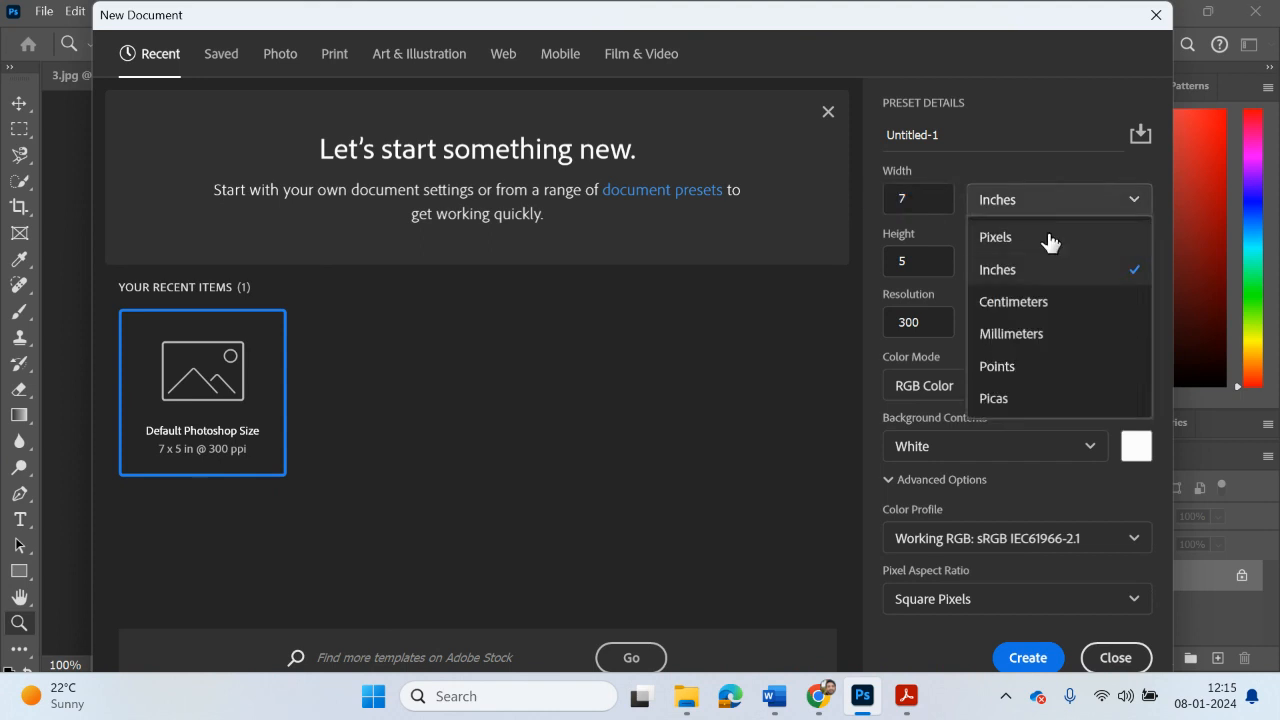
click(1050, 242)
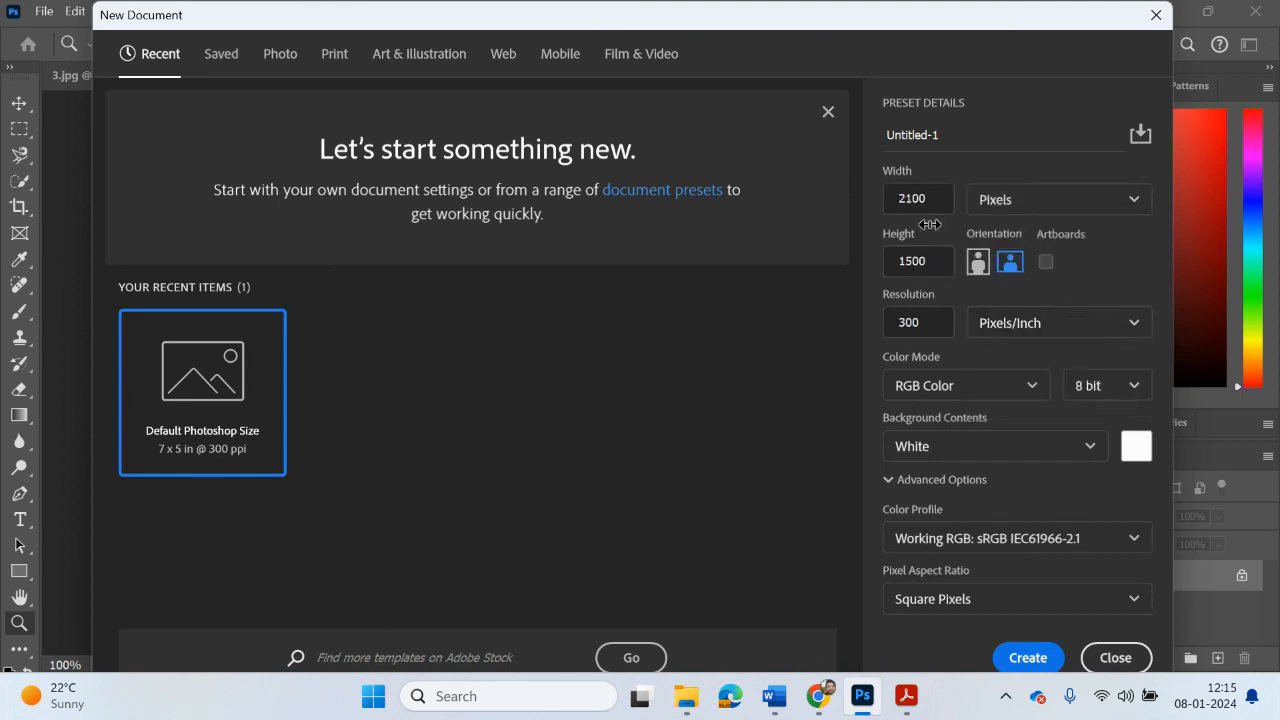
Step: Recheck the canvas size in Task 2.pptx.pdf and create the new document 600 pixels wide and 400 pixels high
mouse_move(906, 696)
click(992, 614)
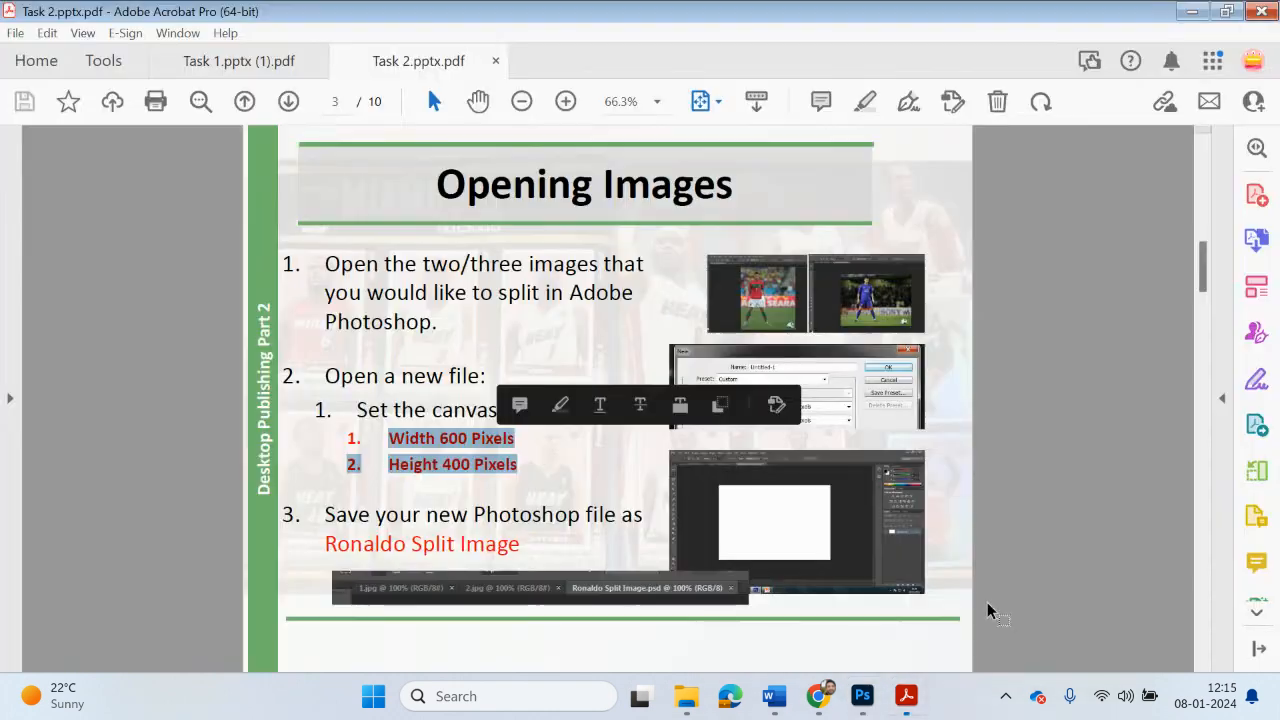
click(1189, 14)
text(600)
key(Tab)
text(400)
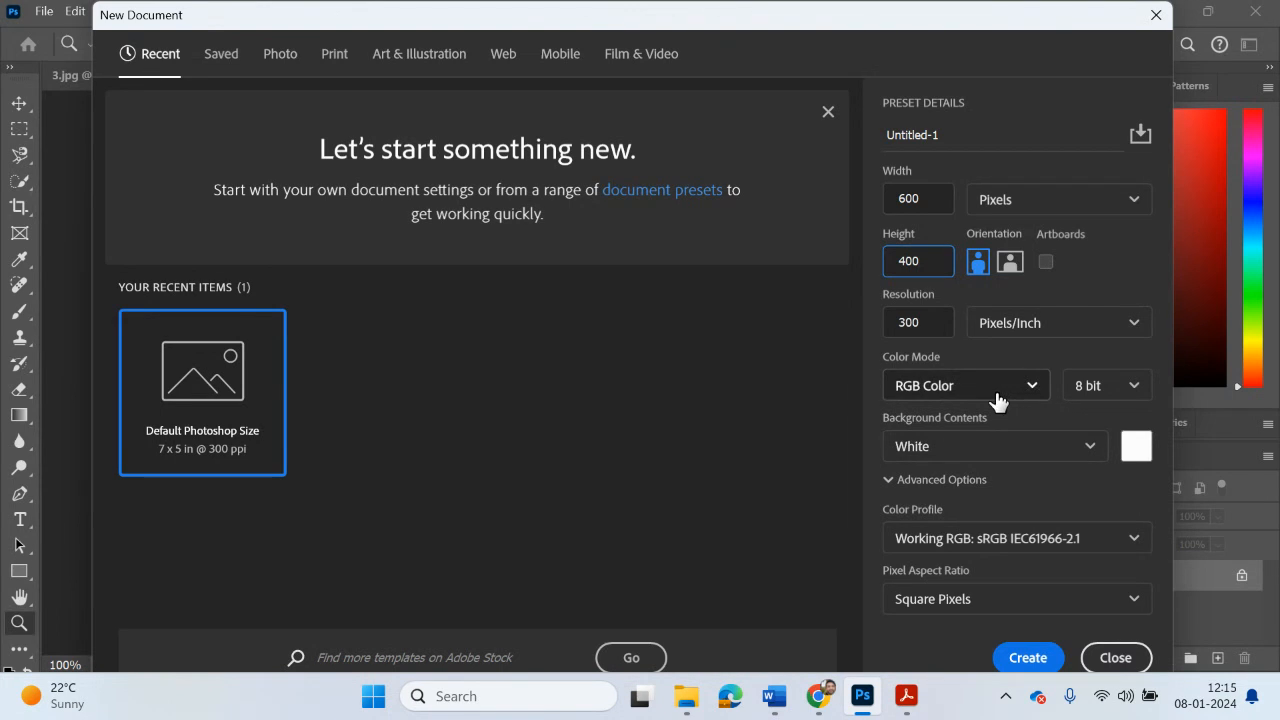
click(1022, 660)
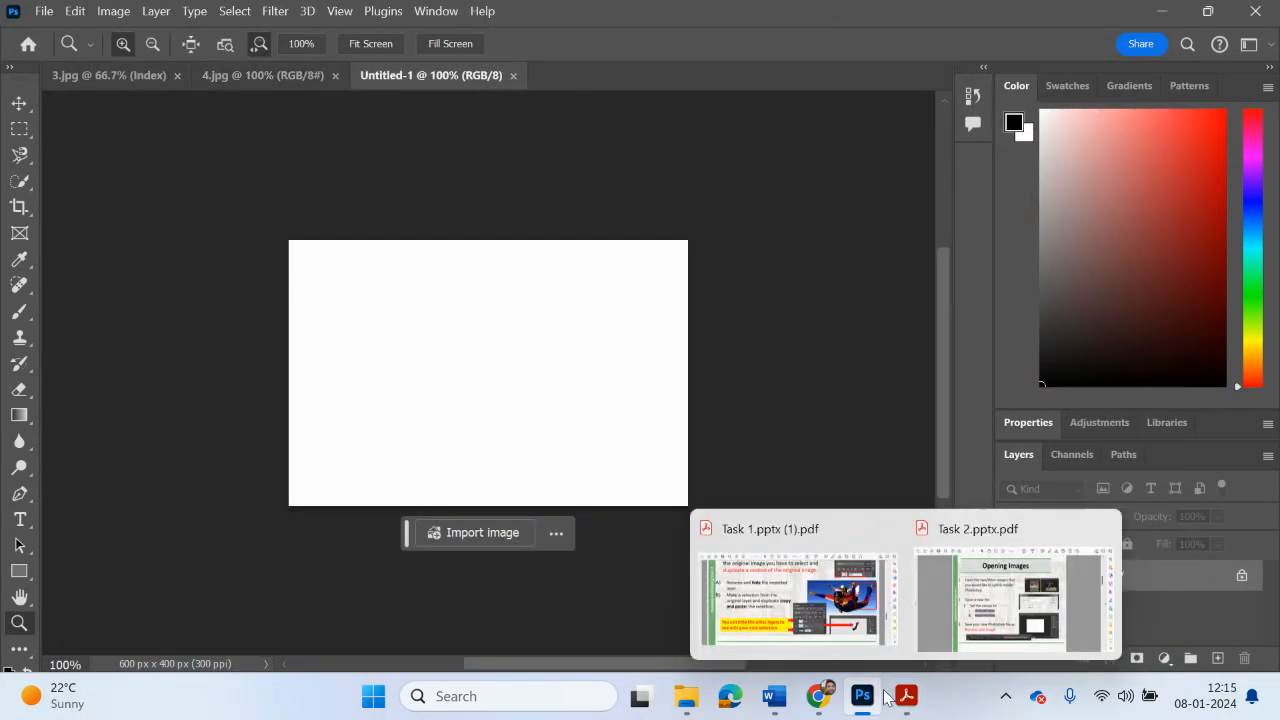
Step: Read the file-saving and Selecting Image instructions on pages 3 and 4 of Task 2.pptx.pdf and return to Photoshop
click(975, 646)
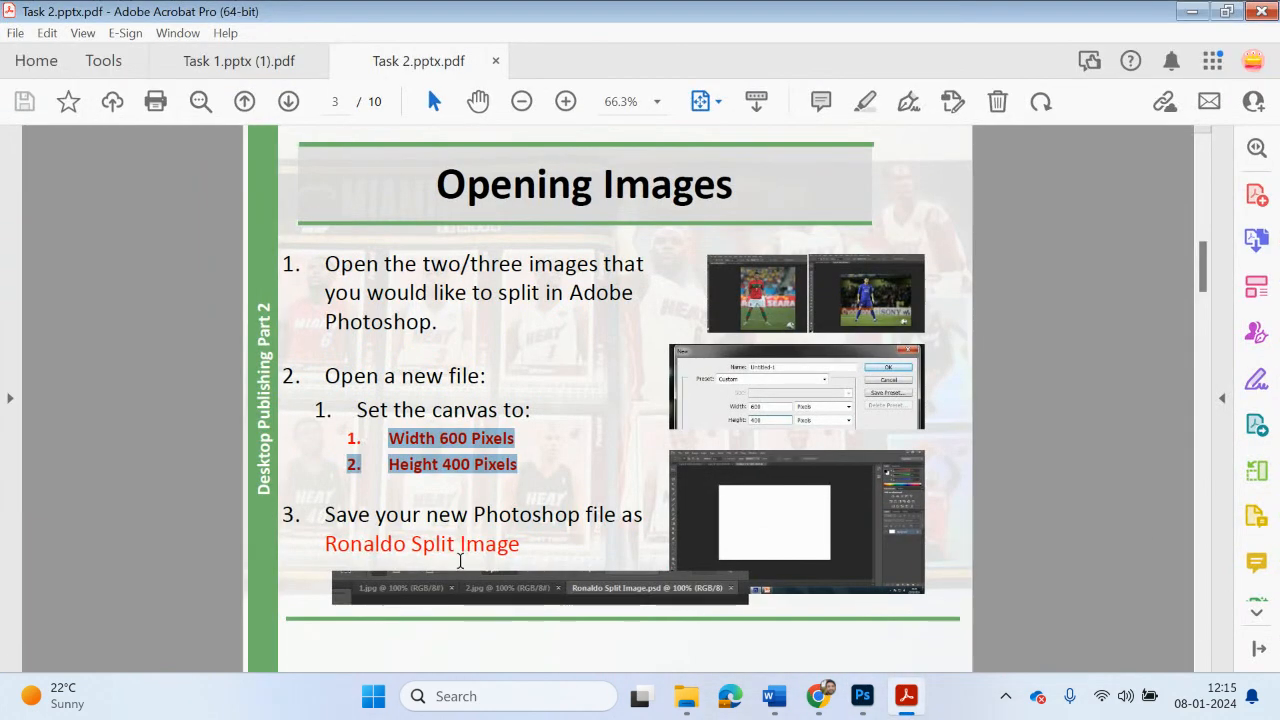
scroll(460, 561, down, 1)
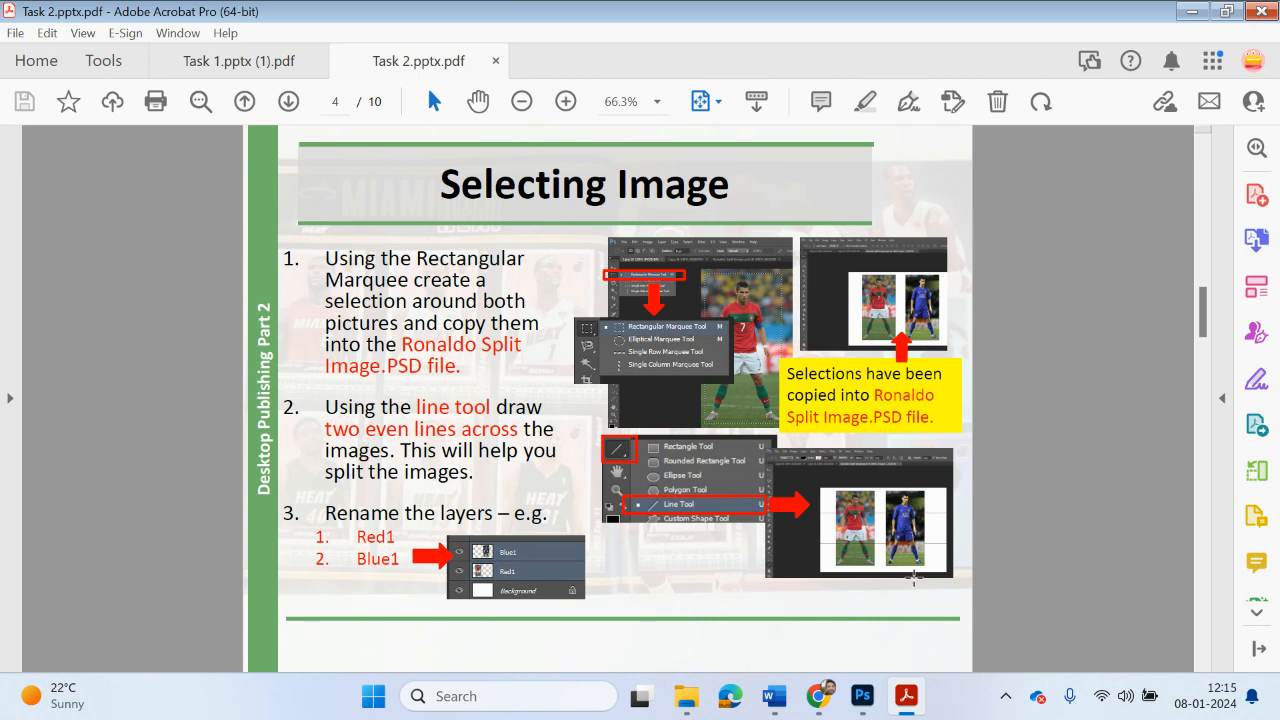
click(862, 696)
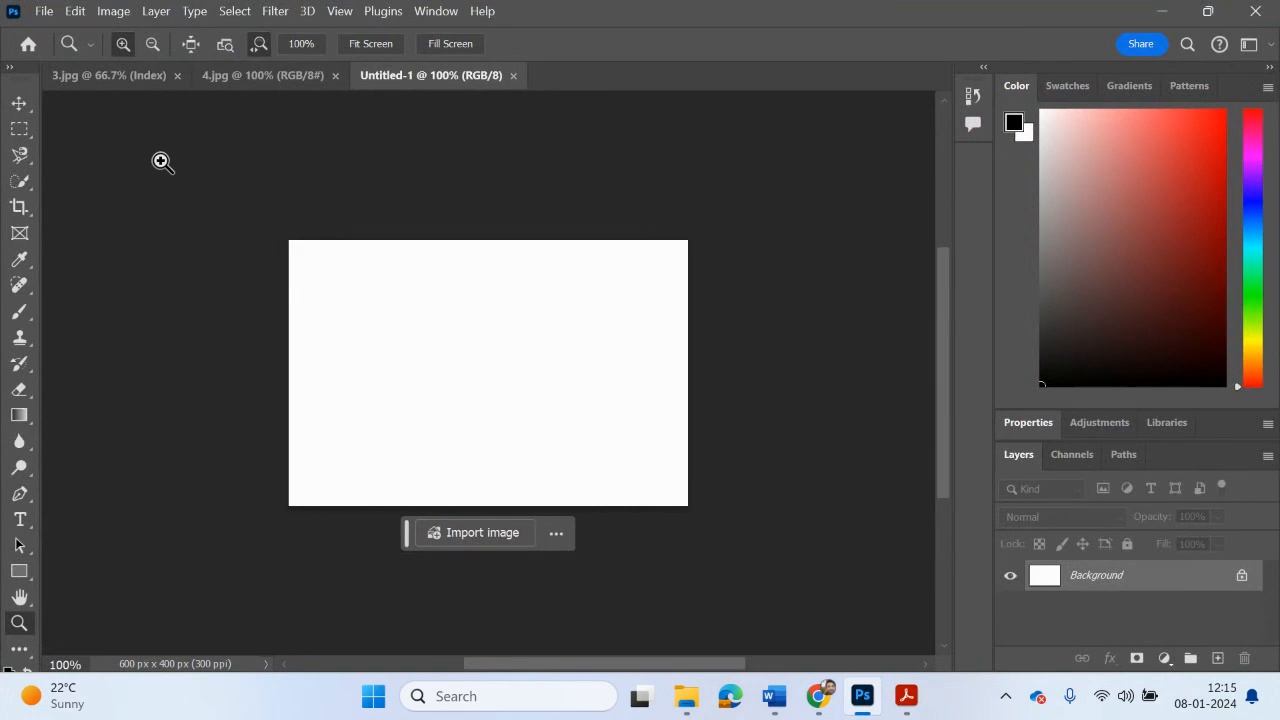
Step: Copy a rectangular marquee selection around the red-shirted player in 3.jpg and paste it into the blank Untitled-1 document
click(108, 77)
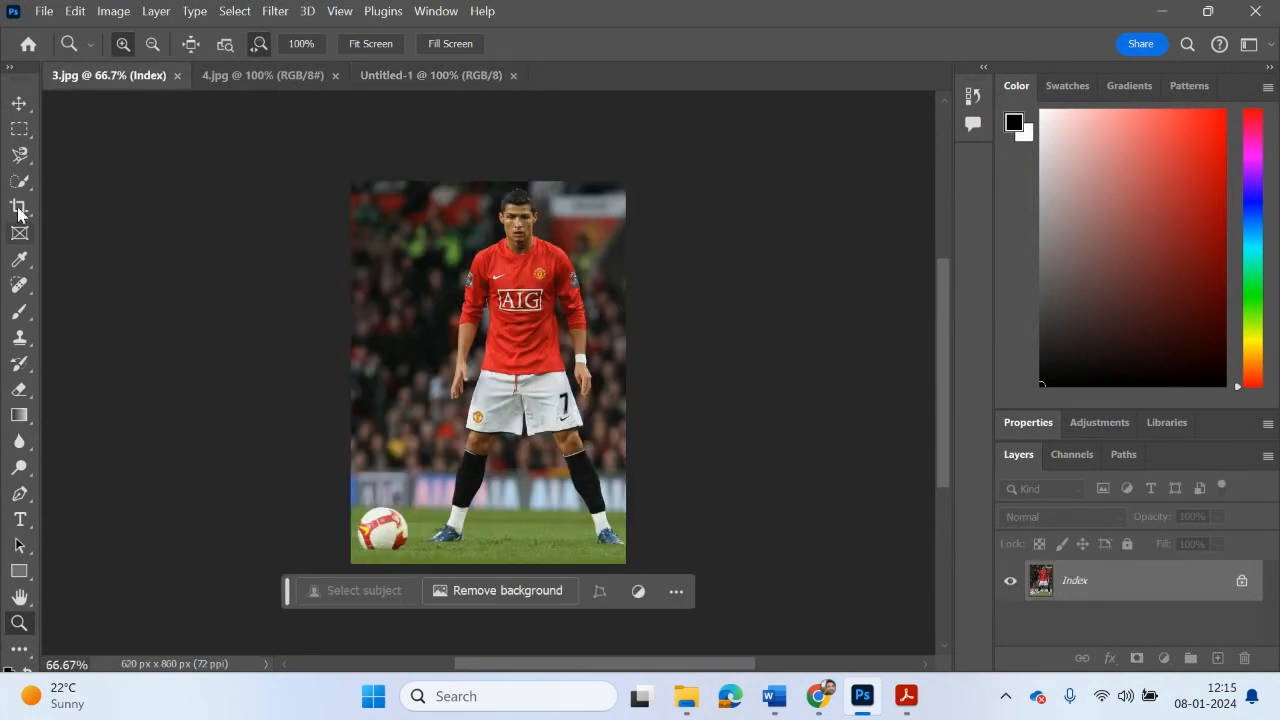
click(20, 134)
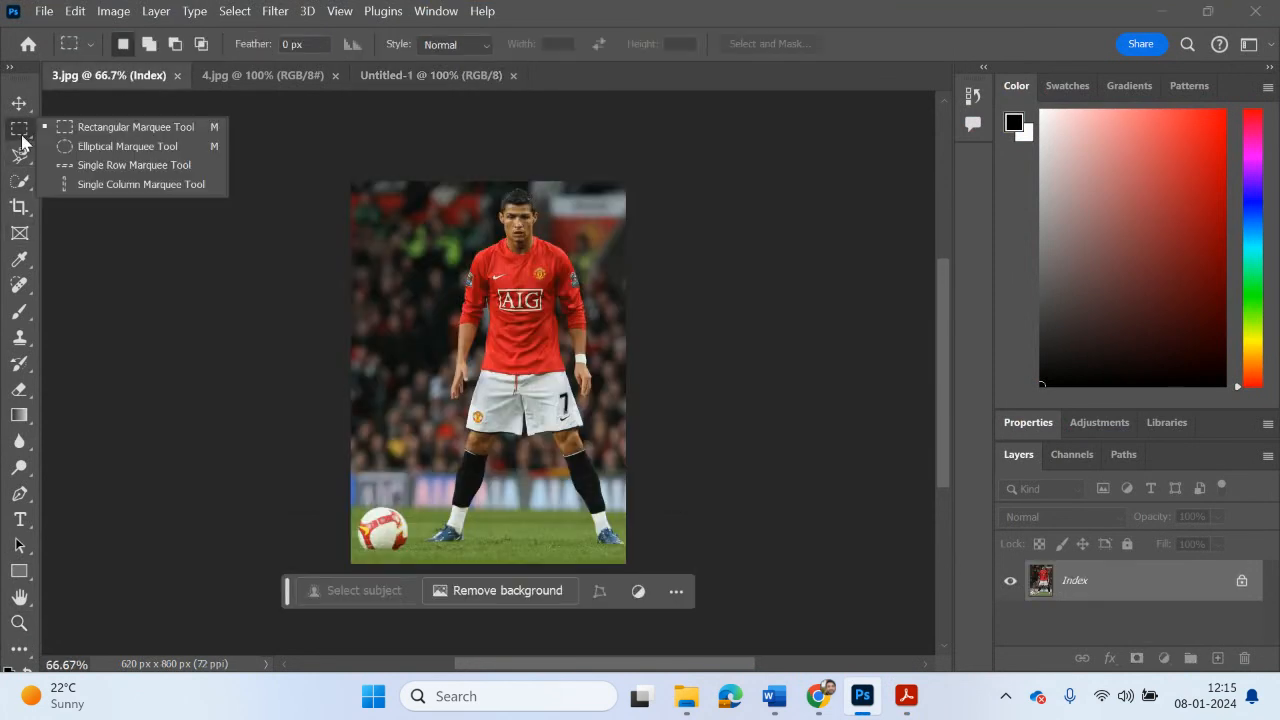
click(90, 130)
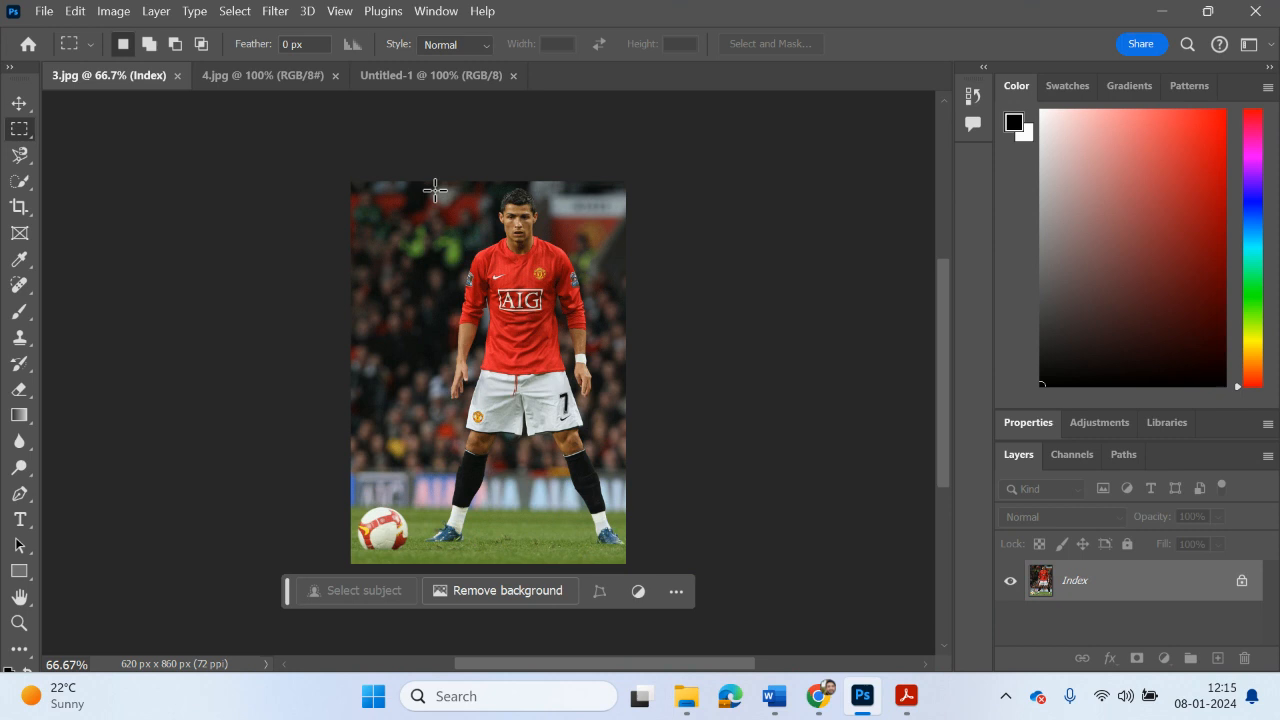
drag(434, 189, 620, 541)
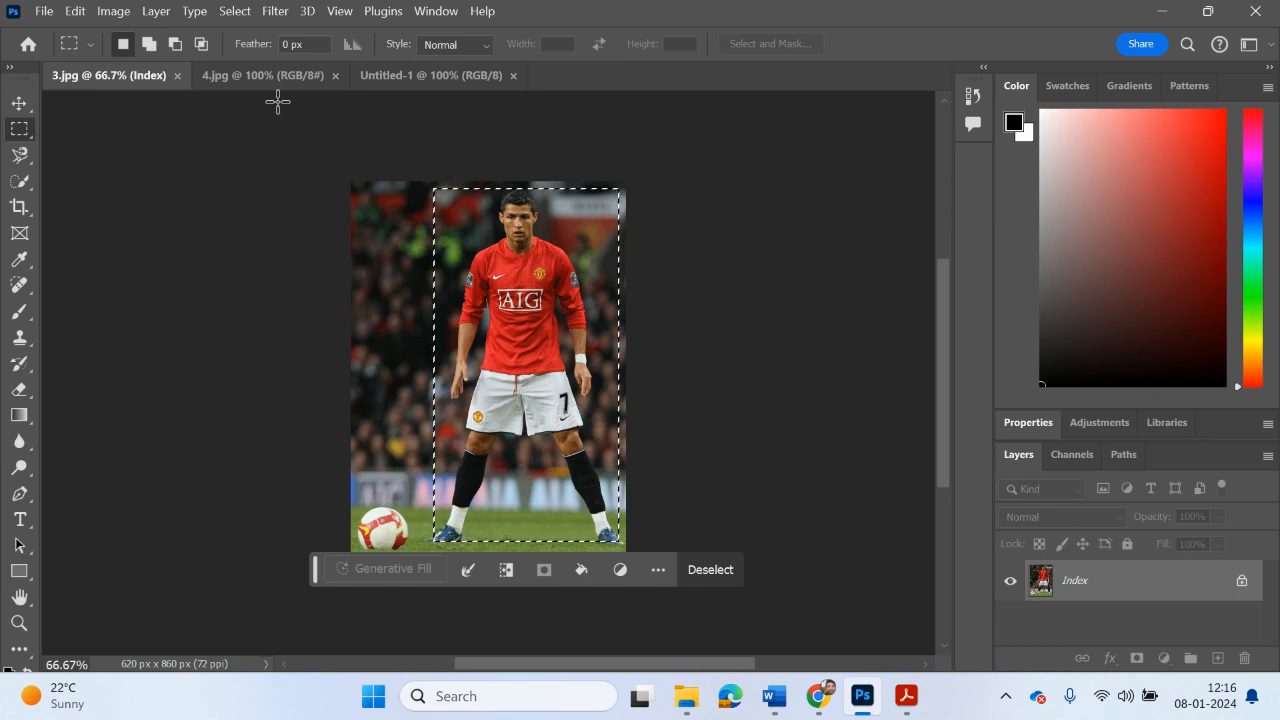
click(426, 78)
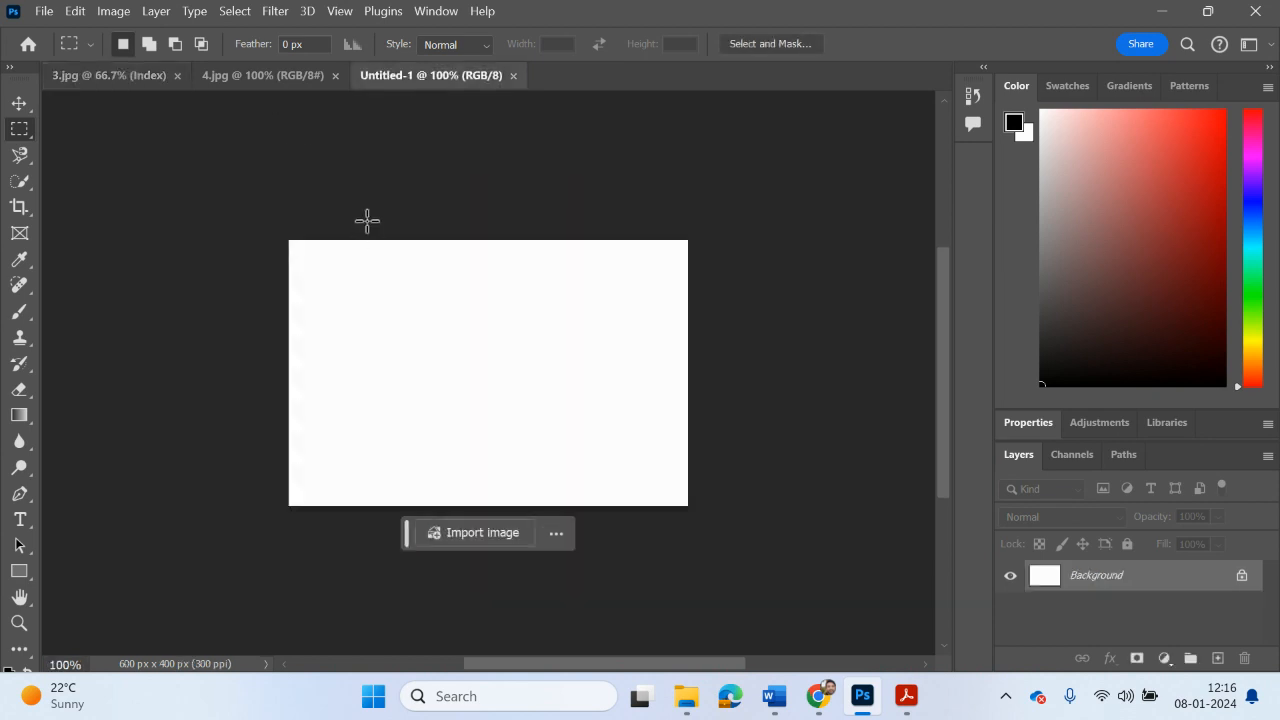
key(ctrl+v)
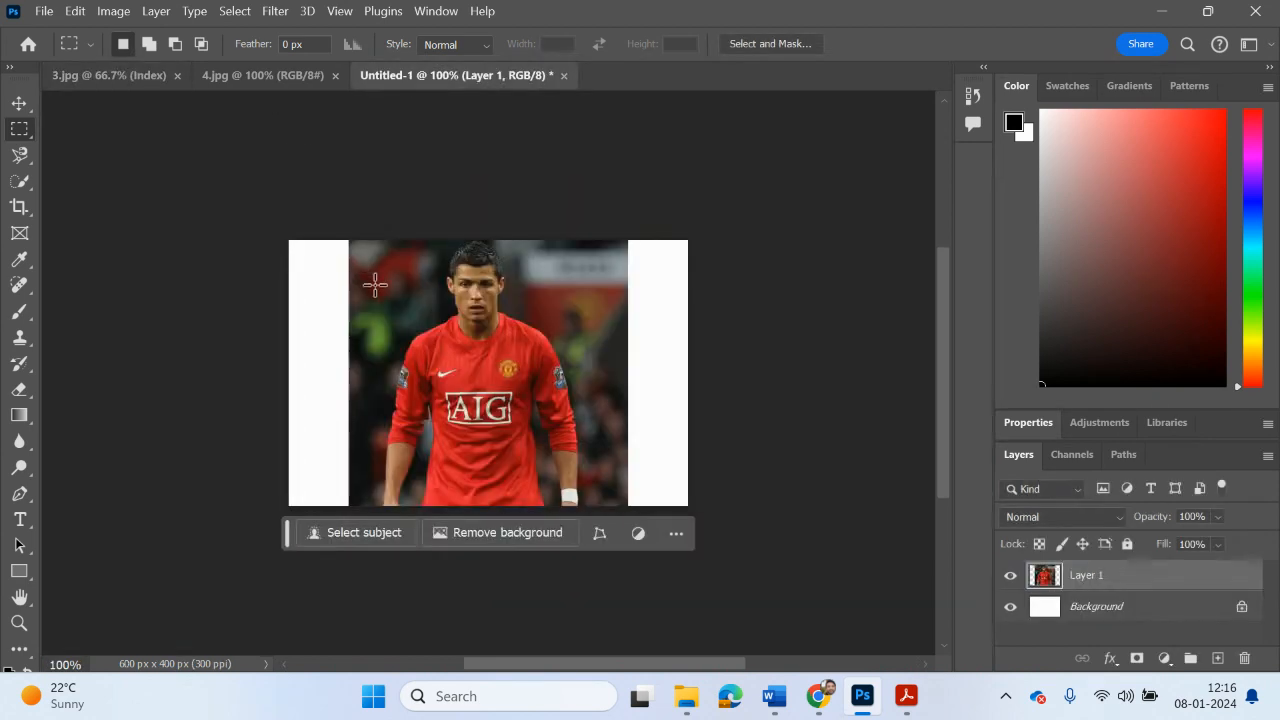
Step: Scale the pasted red-shirted player to about 43.7% and place him on the left half of the canvas
key(ctrl+t)
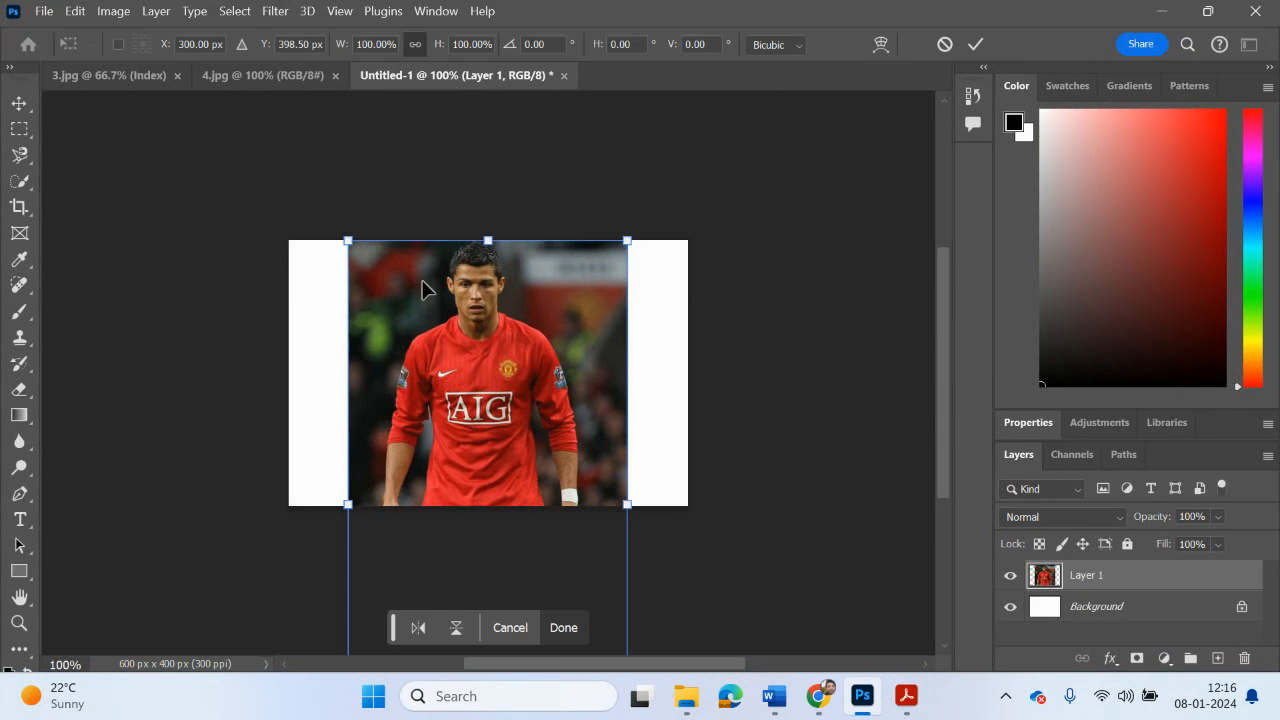
drag(627, 242, 518, 373)
drag(522, 434, 430, 301)
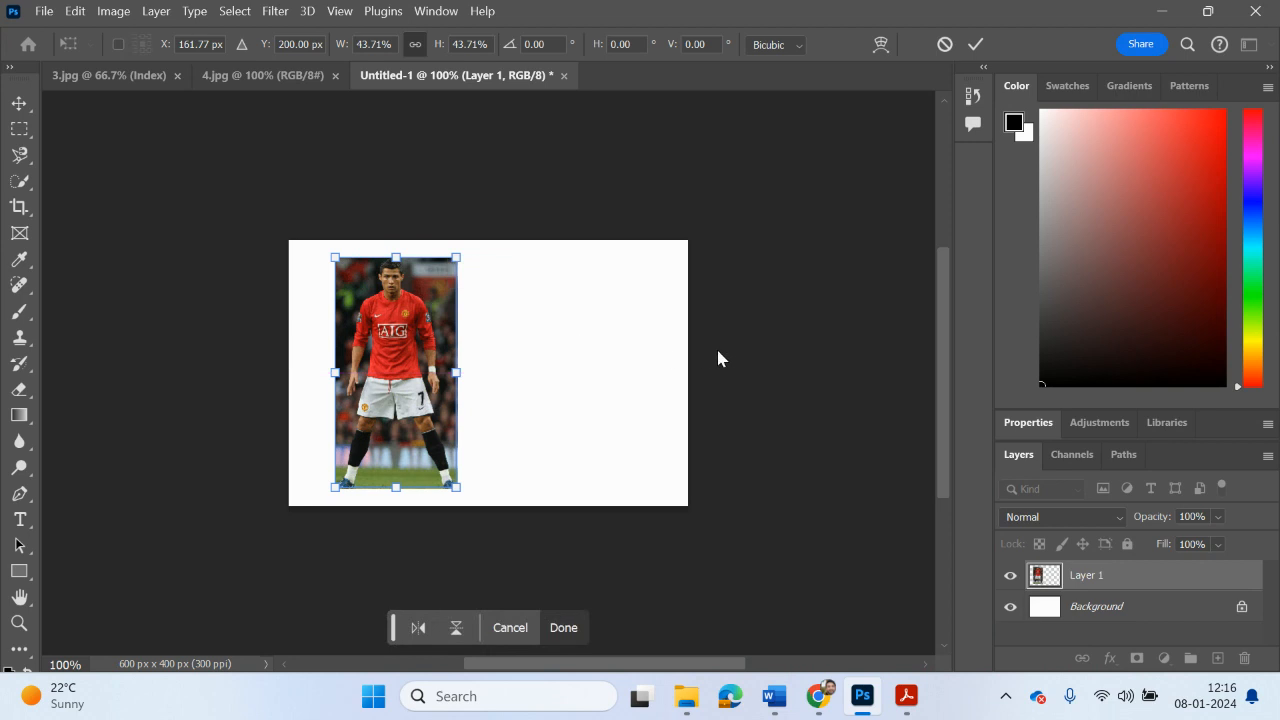
key(Return)
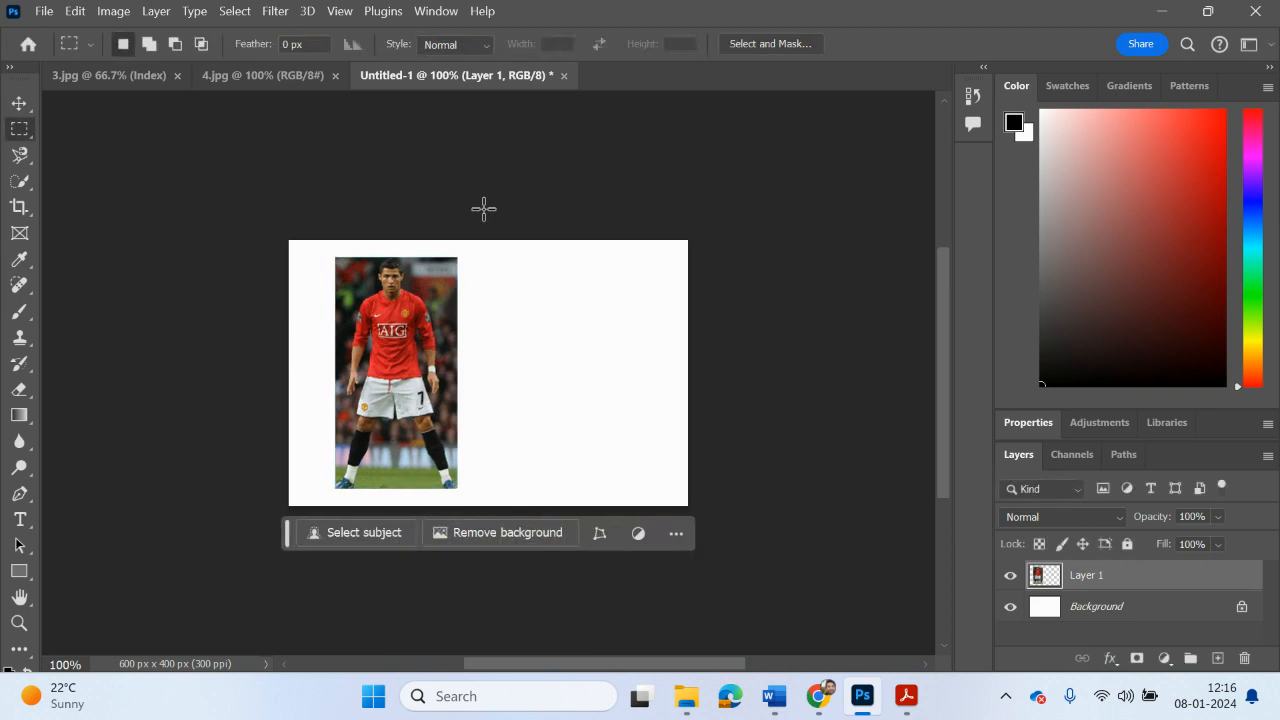
Step: Copy a rectangular marquee selection around the white-shirted player in 4.jpg and paste it into Untitled-1
click(260, 80)
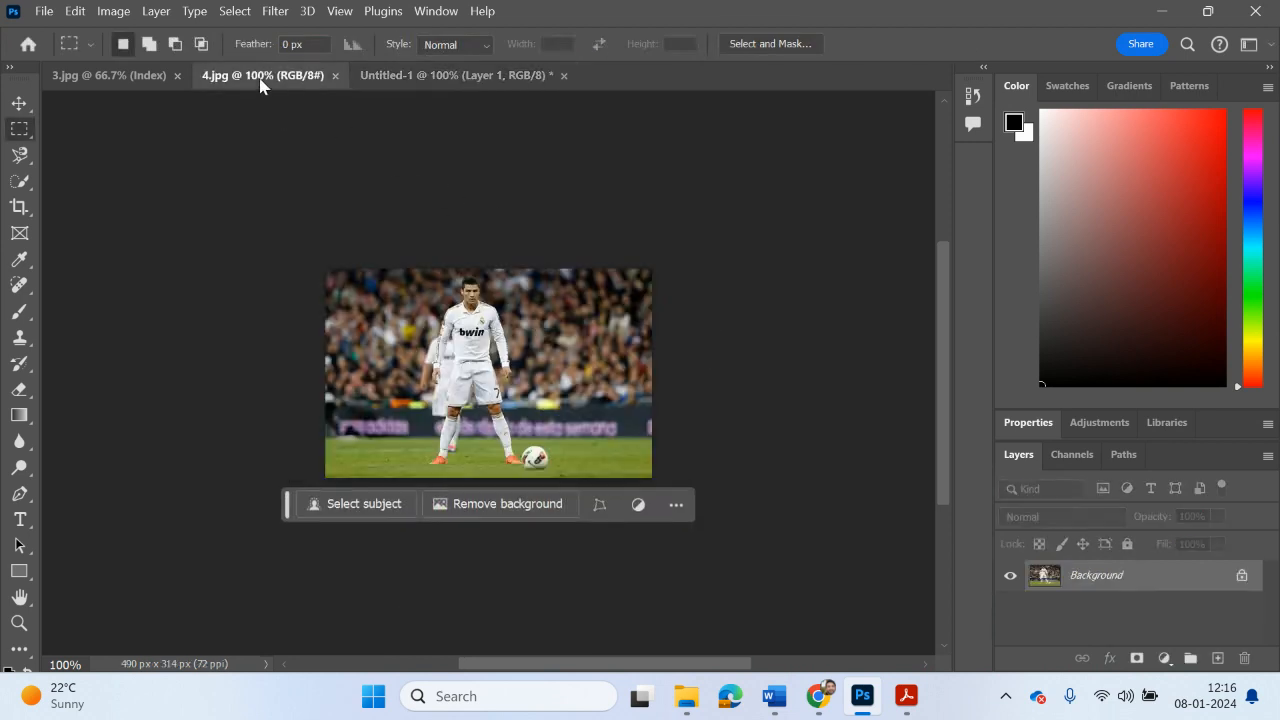
right_click(19, 128)
click(76, 127)
drag(417, 271, 529, 470)
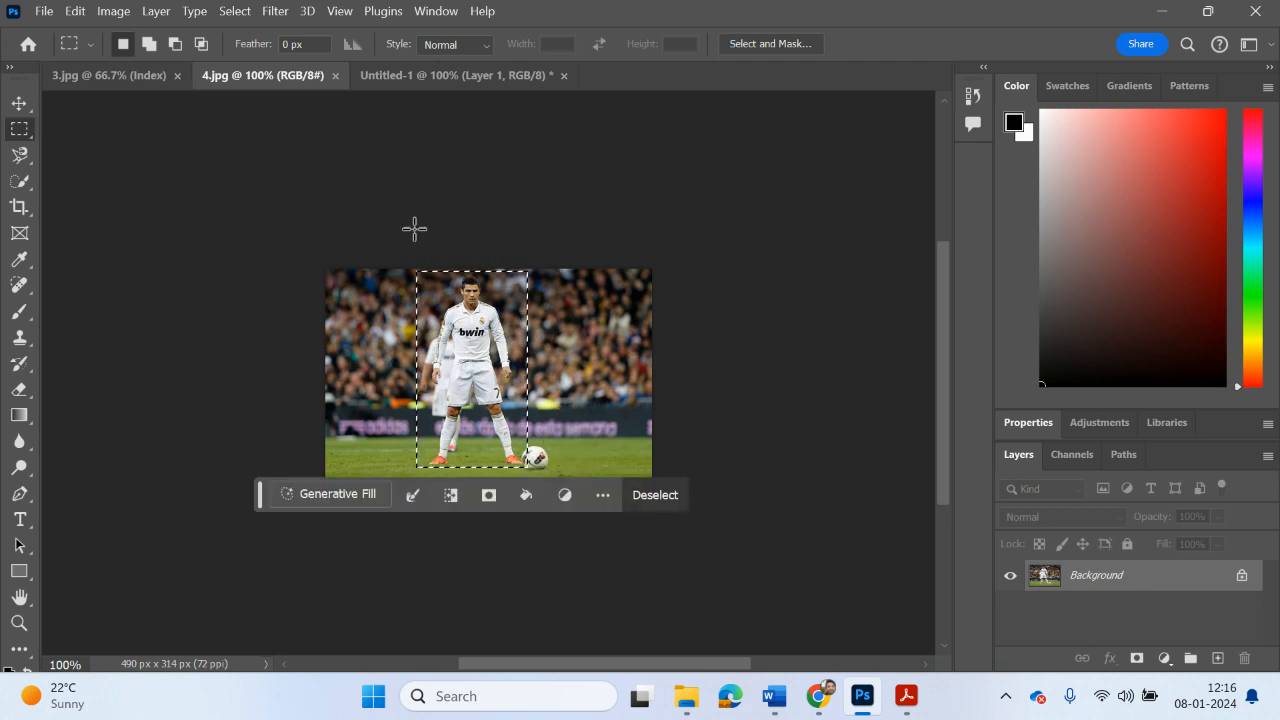
click(441, 80)
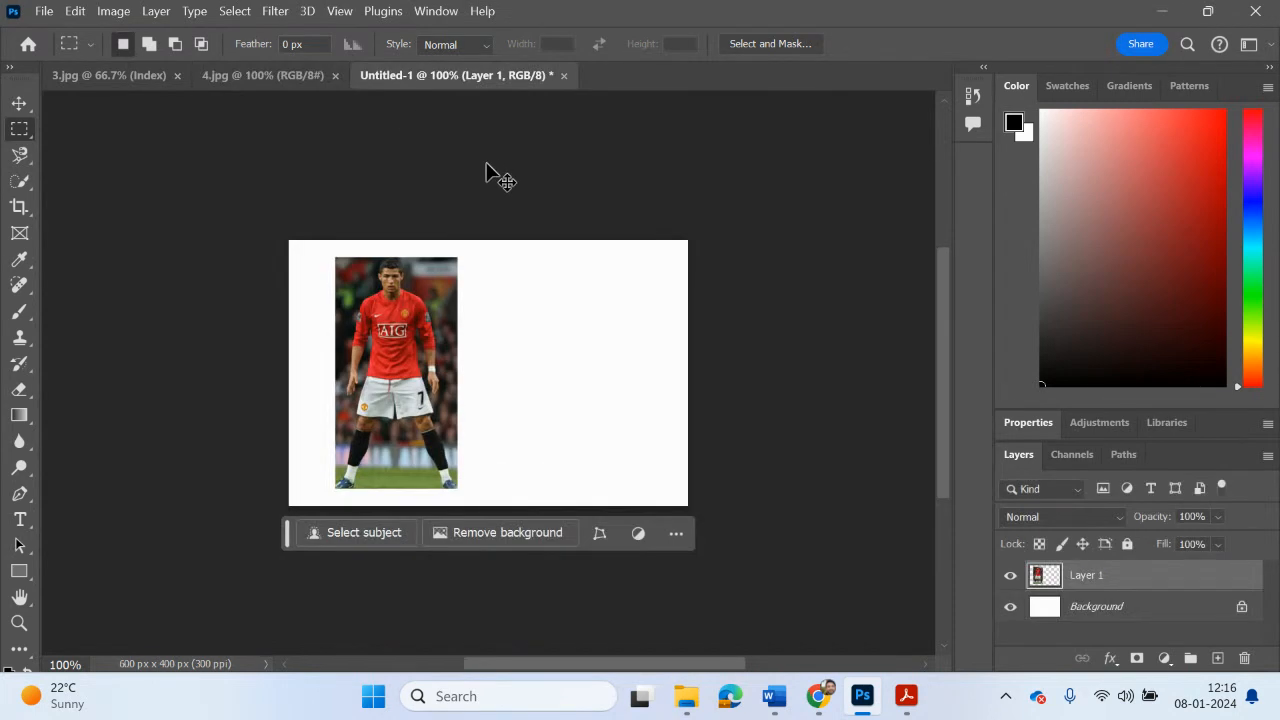
drag(479, 165, 550, 305)
Step: Place the white-shirted player on the right half, scaled to about 125.6% width and 117.6% height to match the red player's height
key(ctrl+t)
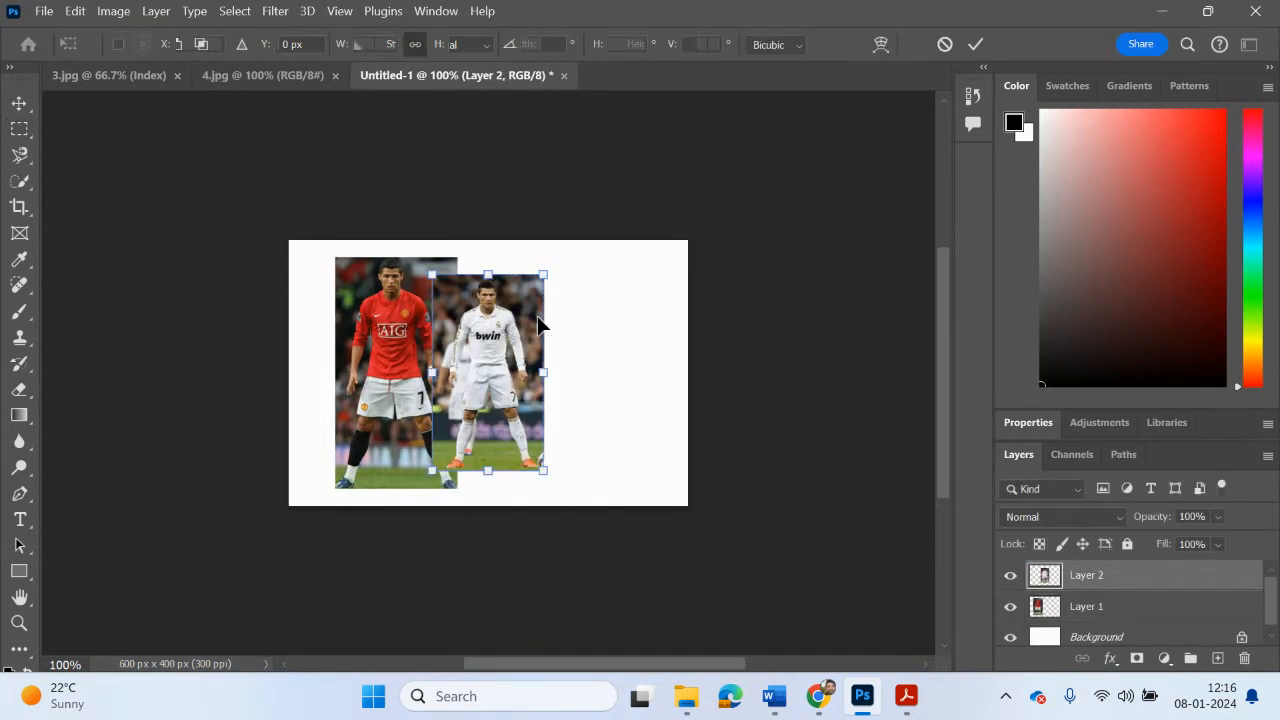
drag(488, 360, 558, 345)
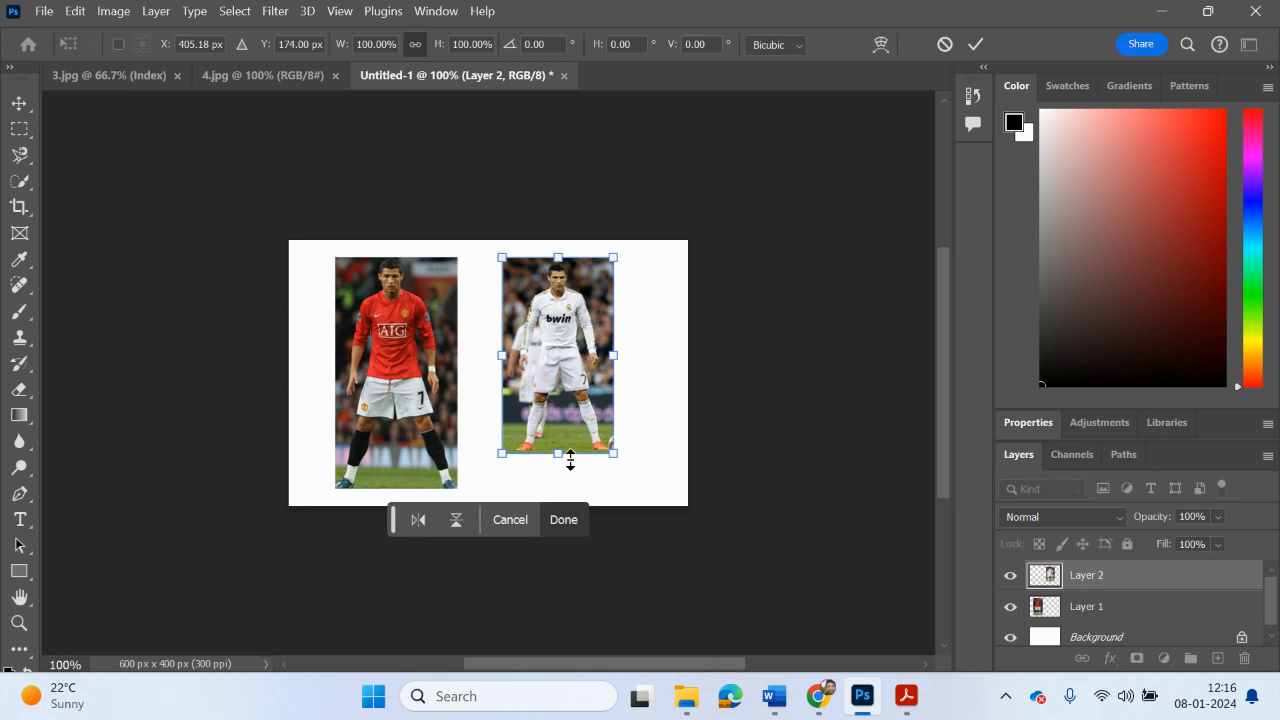
drag(613, 455, 642, 488)
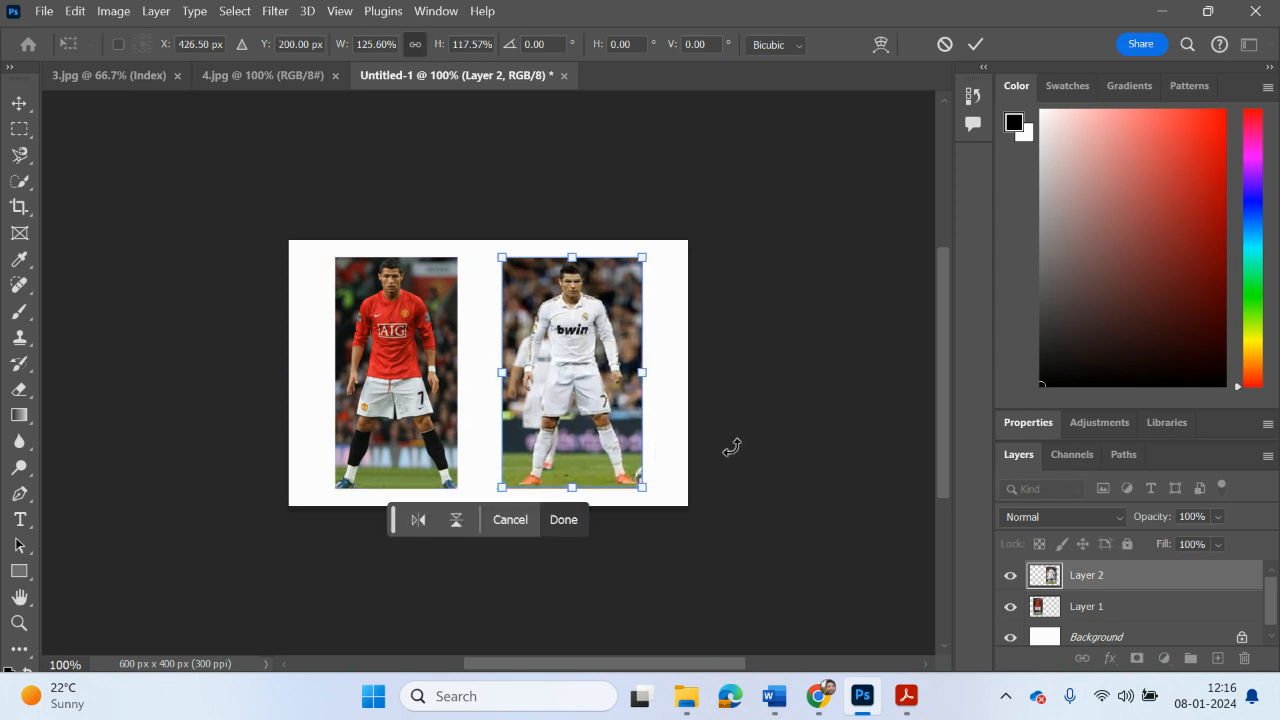
click(19, 128)
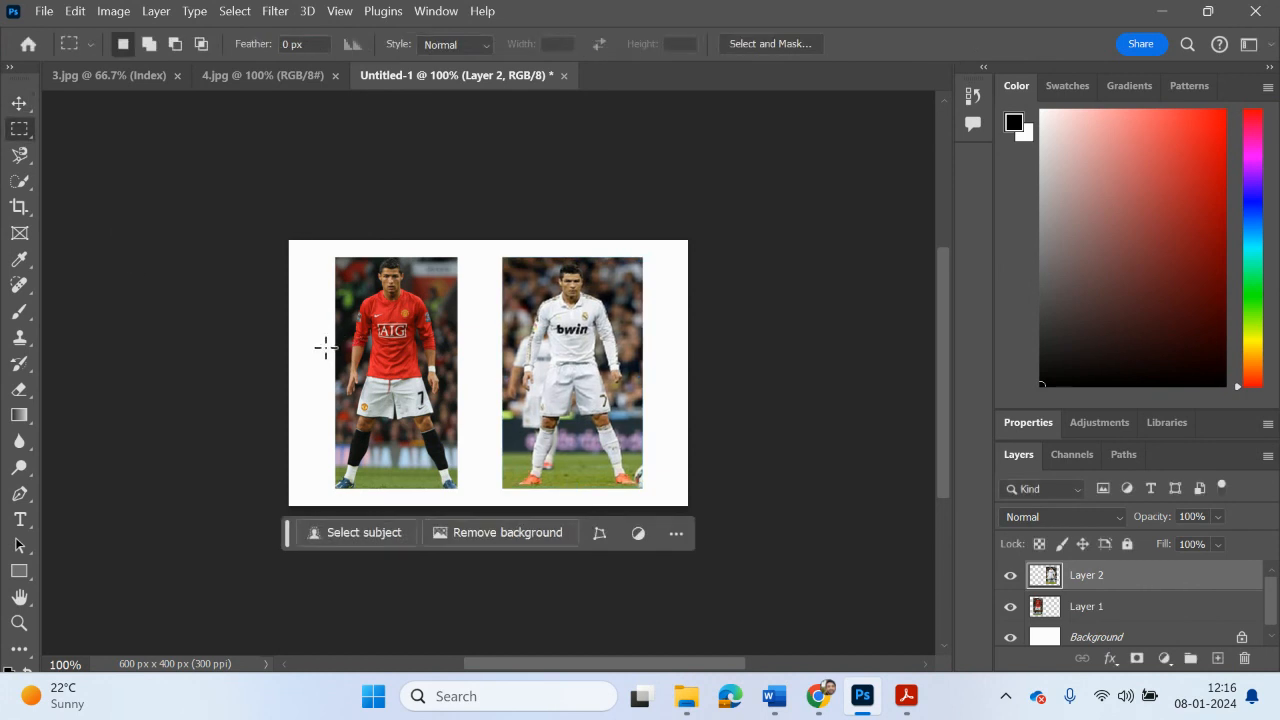
Step: Read the line-drawing and layer-renaming instructions on page 4 of Task 2.pptx.pdf and return to Photoshop
click(896, 708)
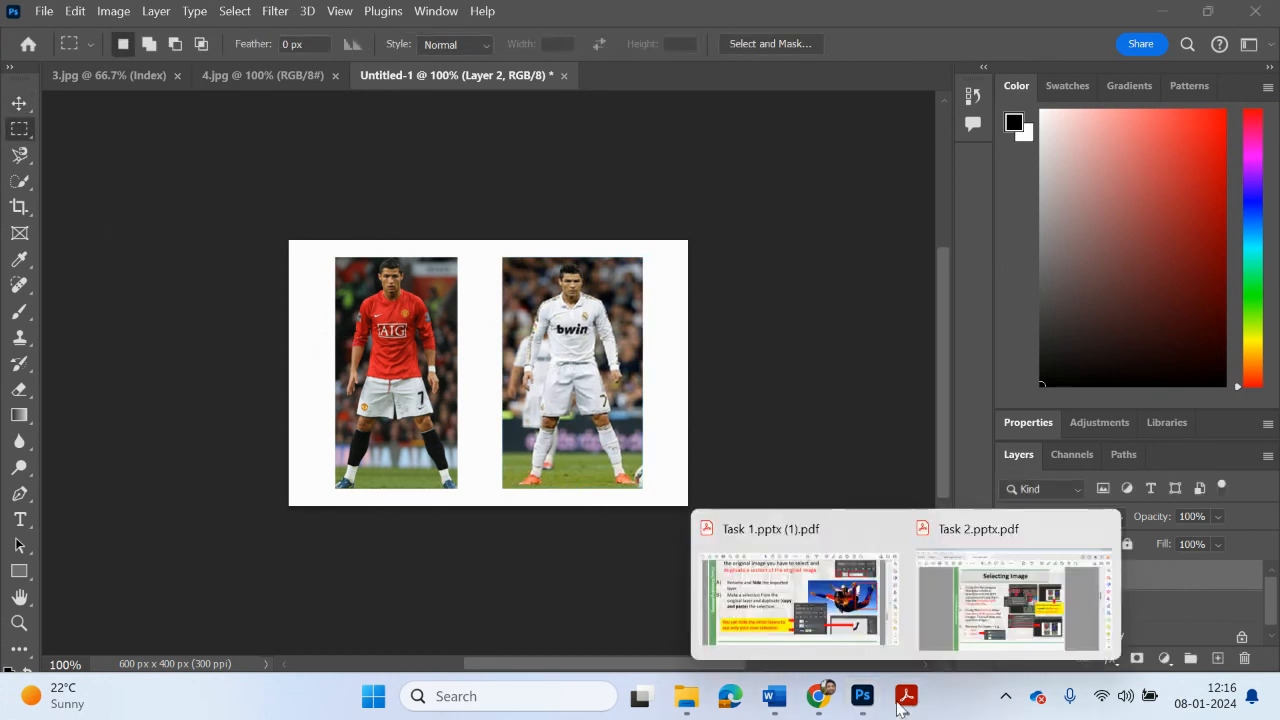
click(1001, 592)
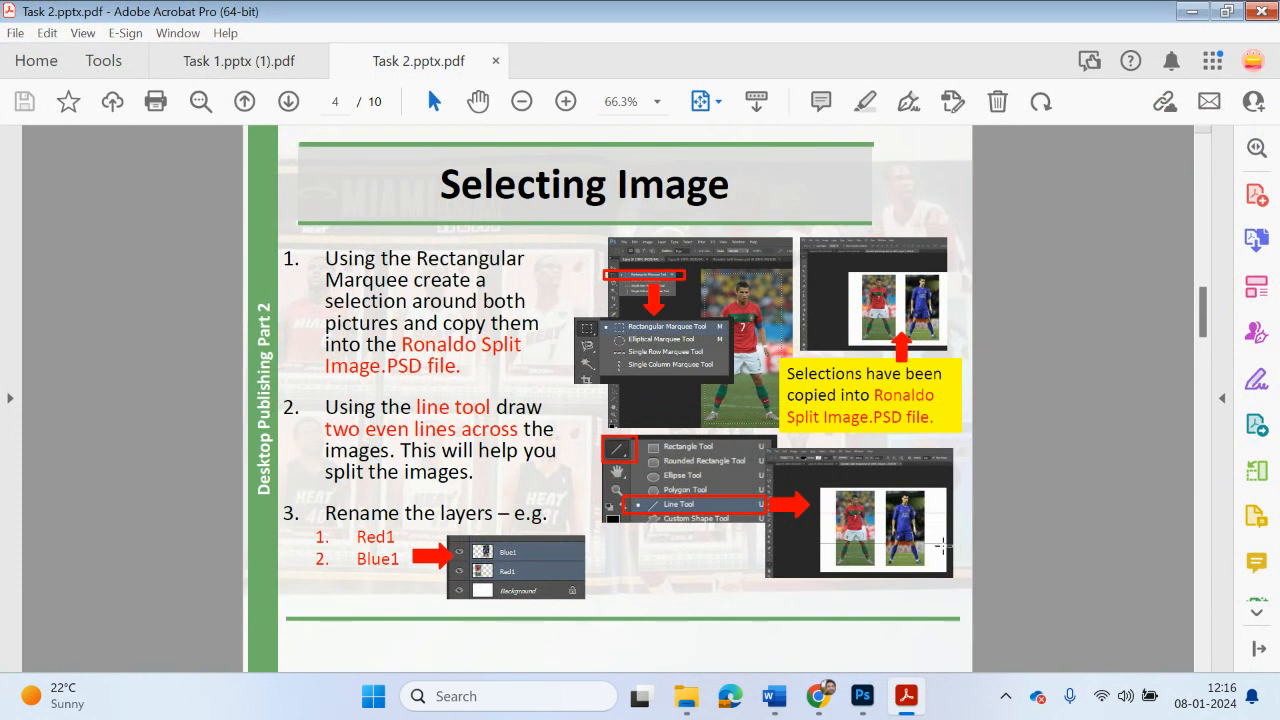
click(862, 696)
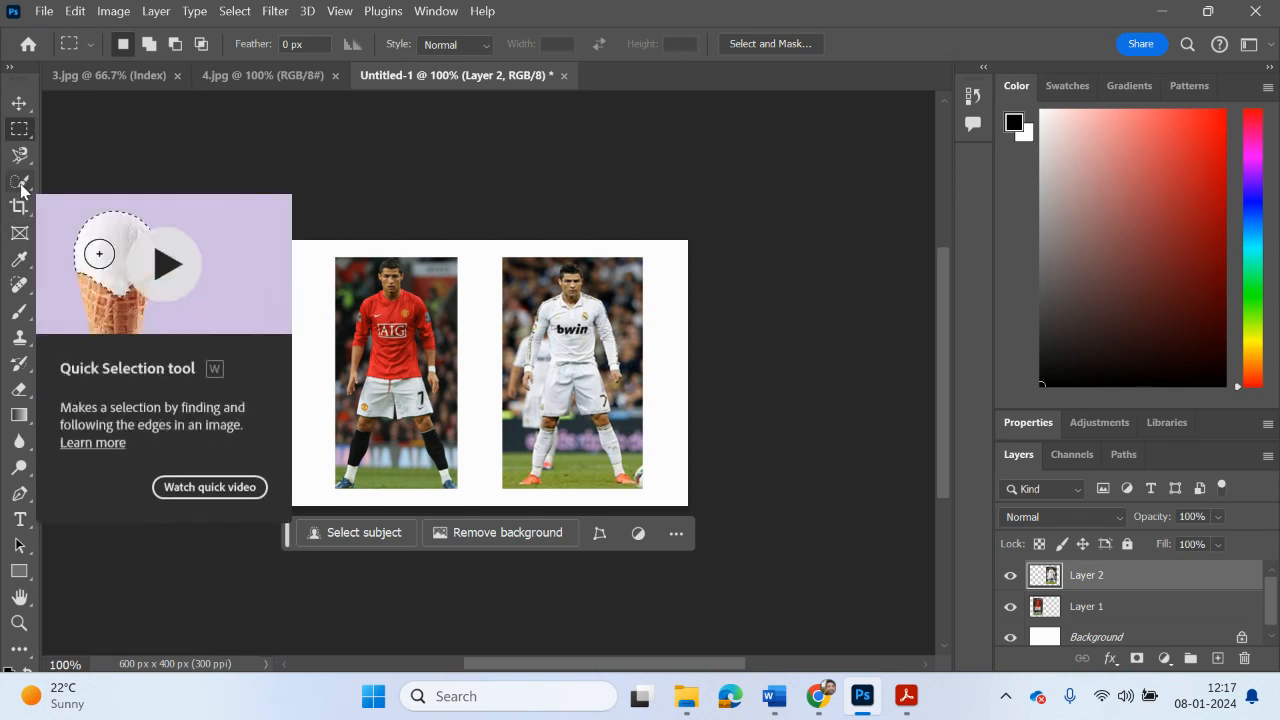
Step: Draw a horizontal black line about 594 px long across both players at chest height with a 4.68 px stroke
click(19, 571)
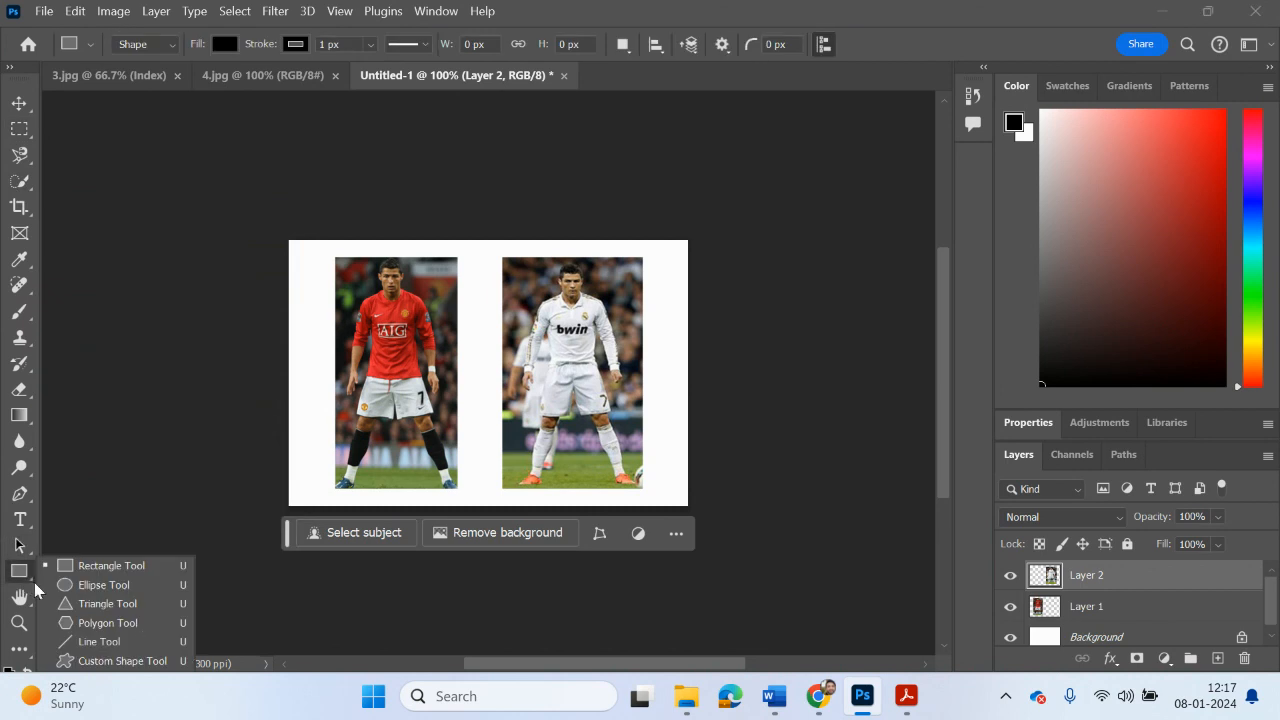
click(107, 639)
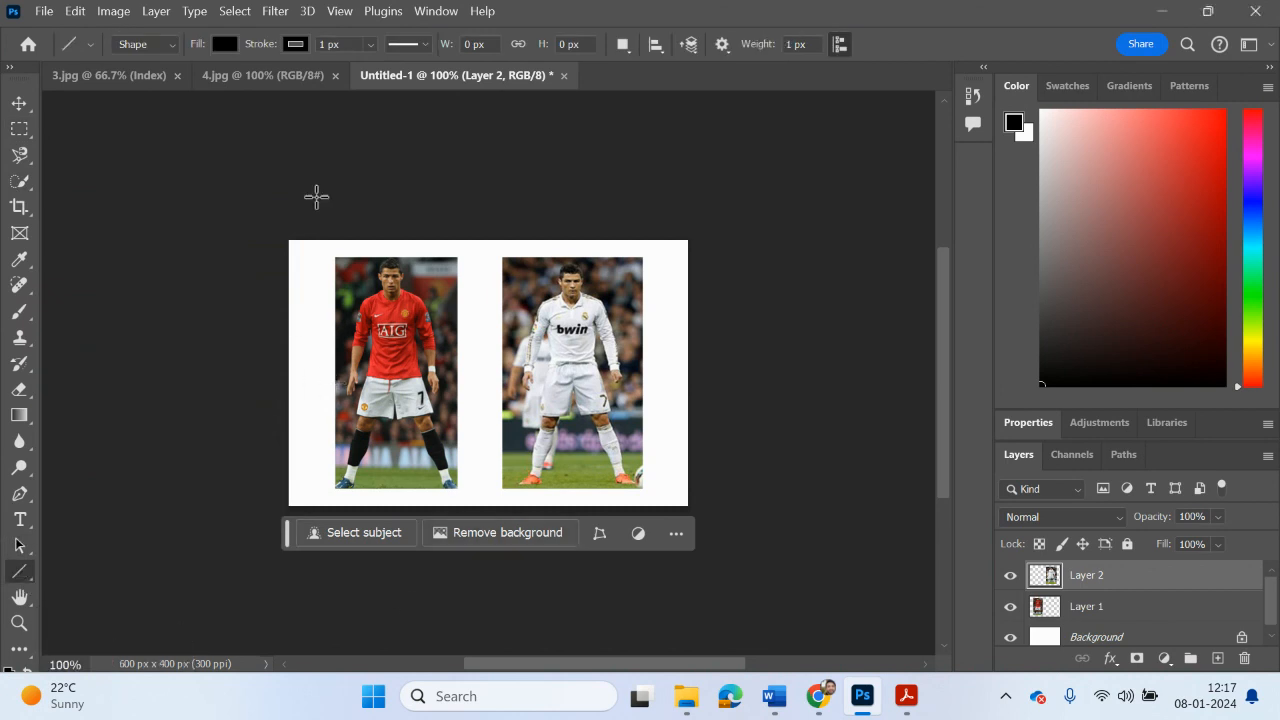
click(371, 45)
mouse_move(376, 66)
mouse_down()
mouse_move(394, 66)
mouse_move(378, 68)
mouse_up()
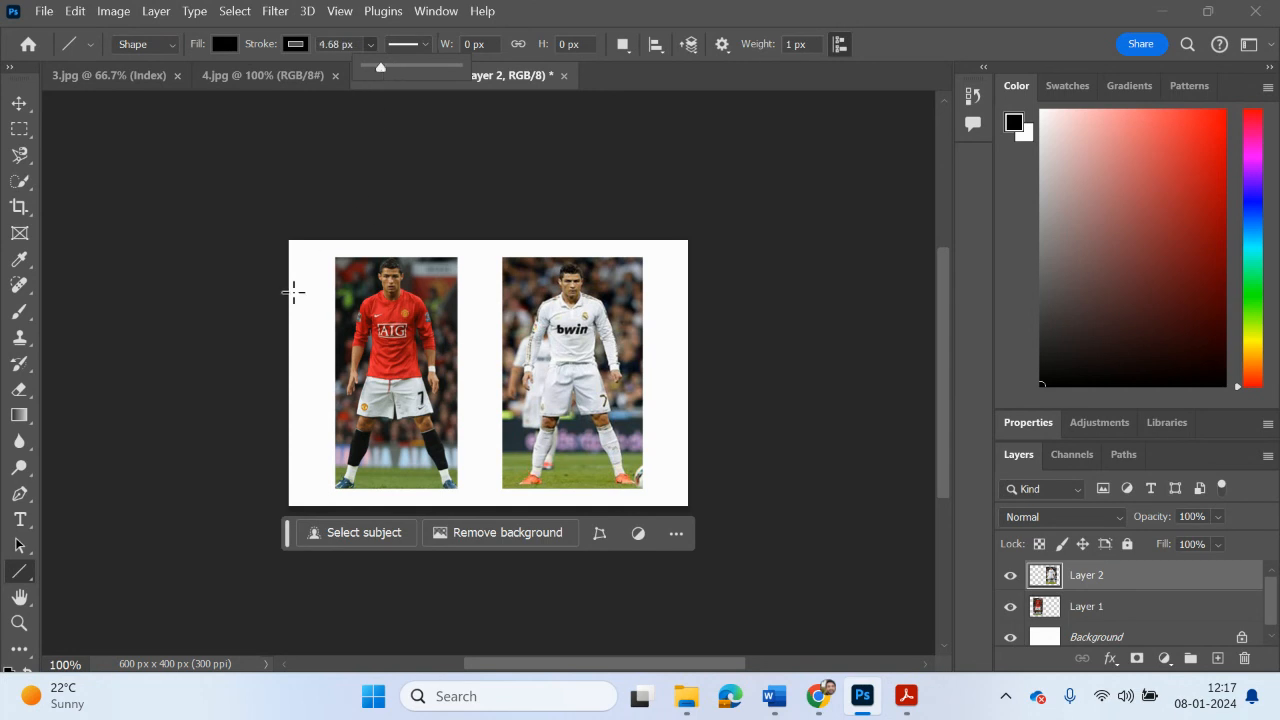
drag(293, 329, 688, 342)
click(157, 251)
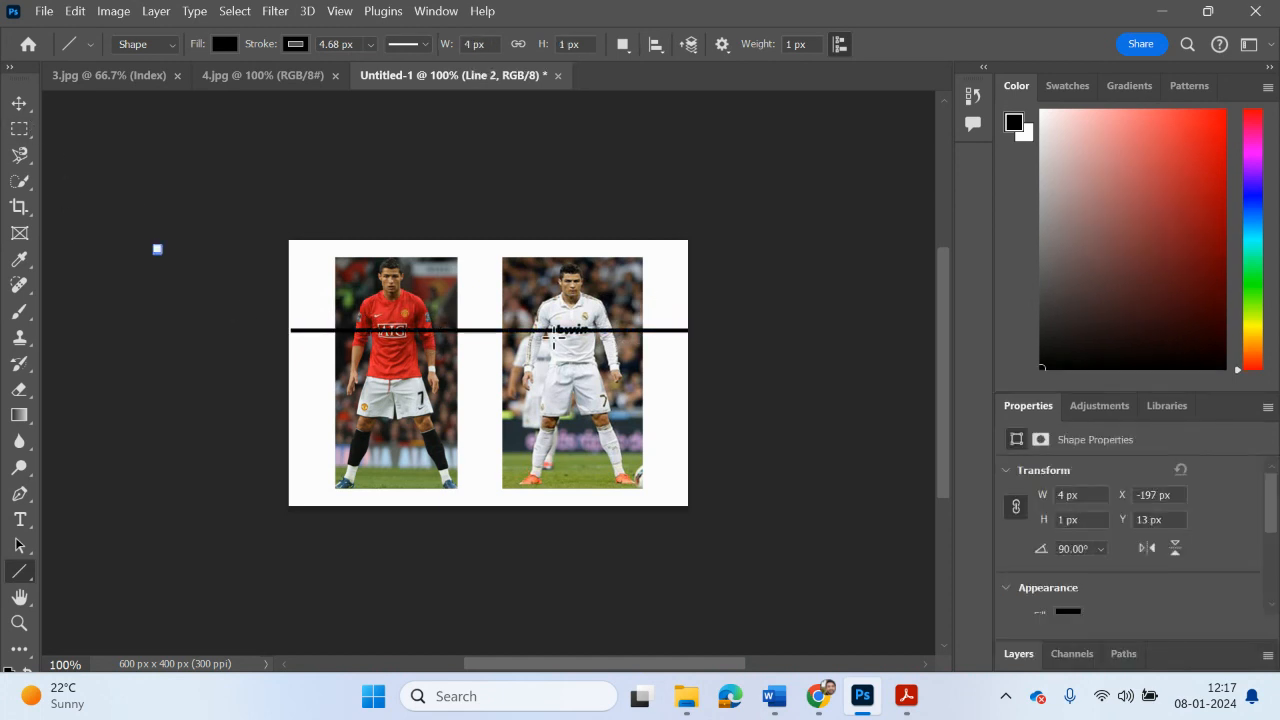
key(ctrl+t)
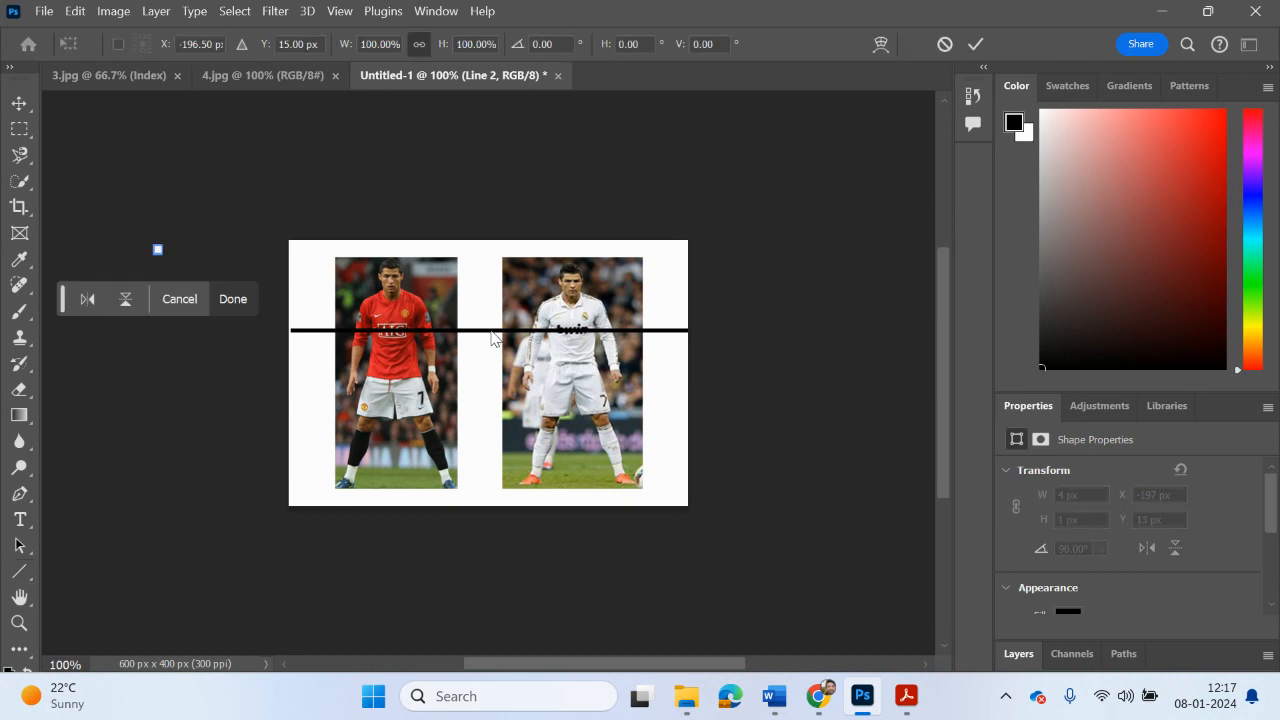
key(Escape)
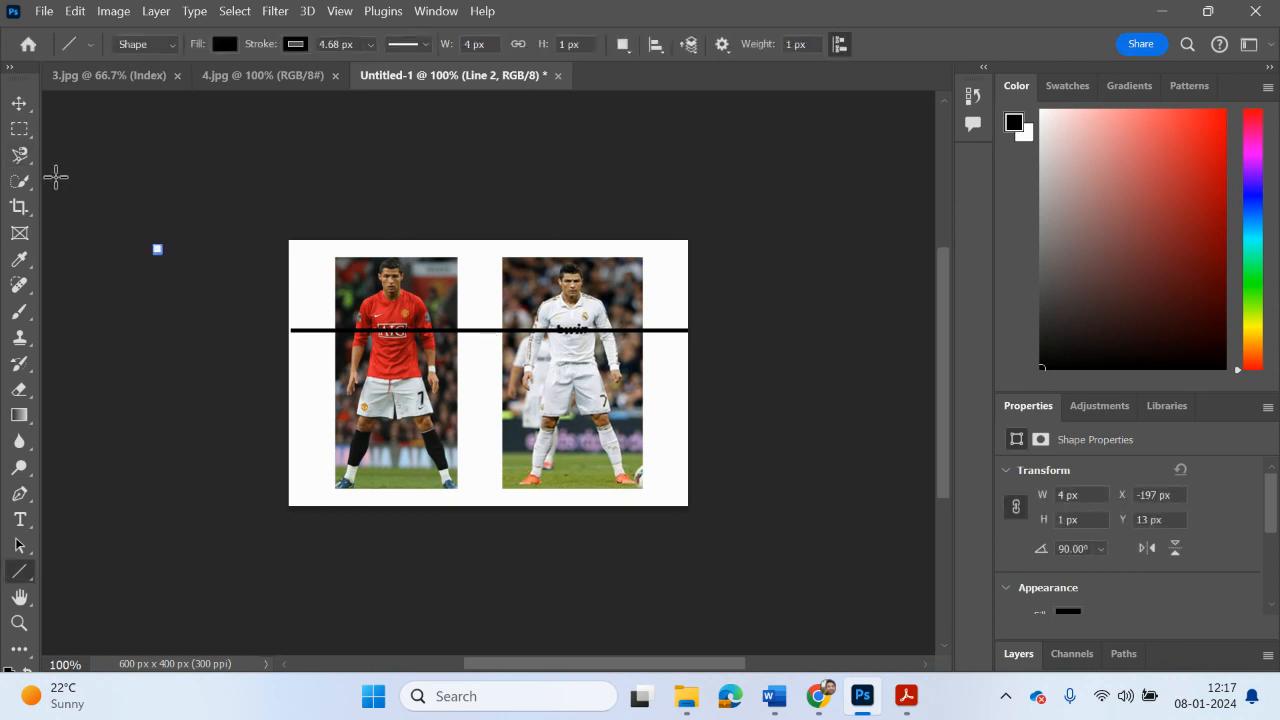
click(1018, 653)
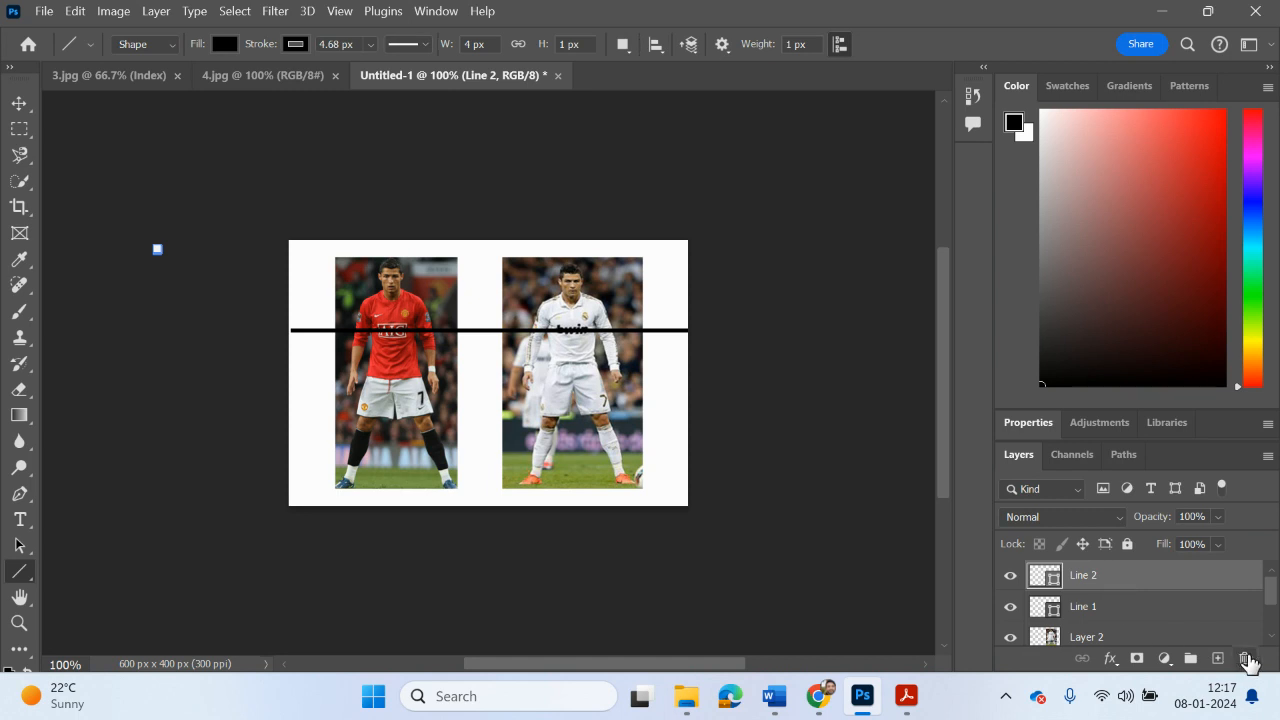
click(1244, 658)
click(625, 287)
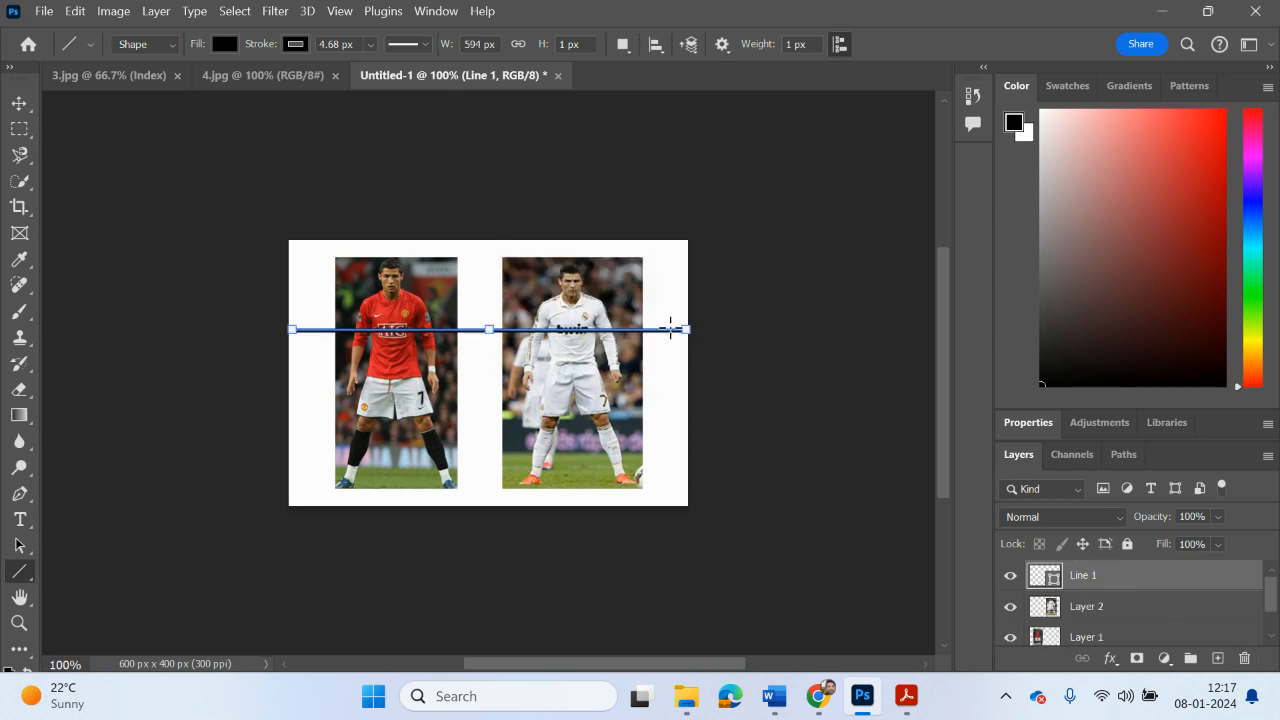
Step: Move the horizontal line down to the players' knee height, spanning the canvas width
click(19, 103)
drag(468, 339, 495, 434)
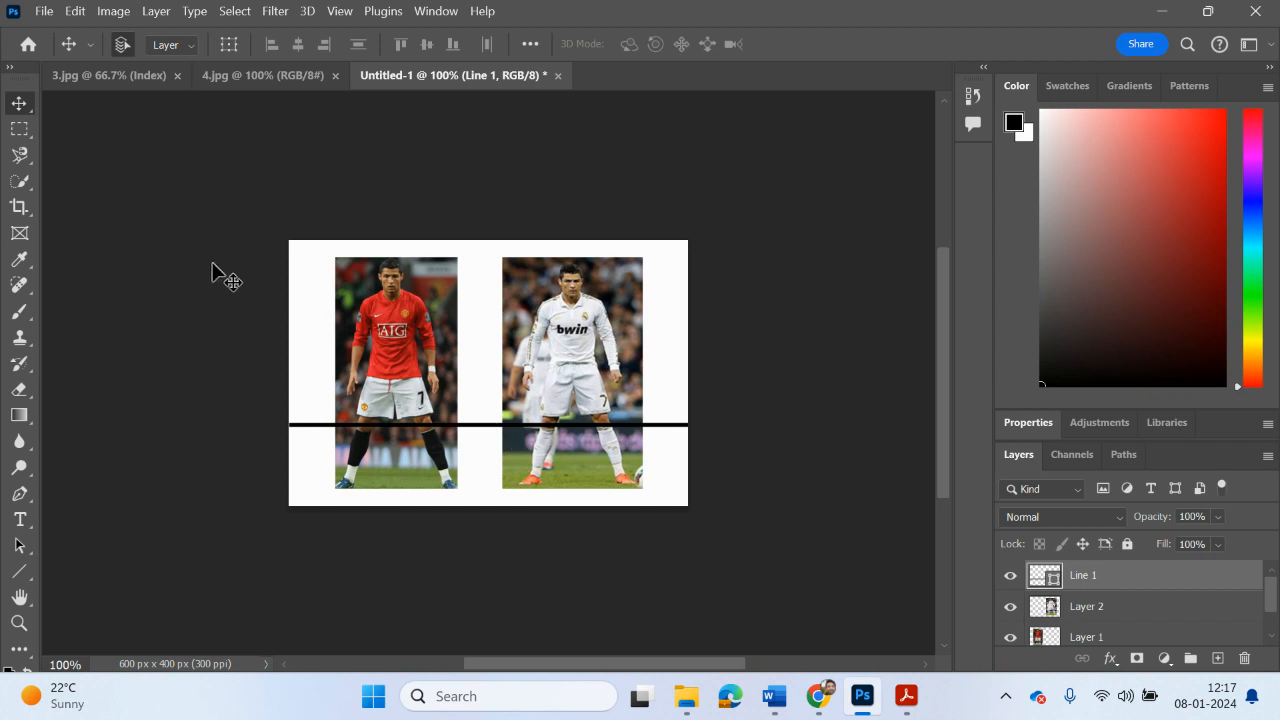
click(214, 270)
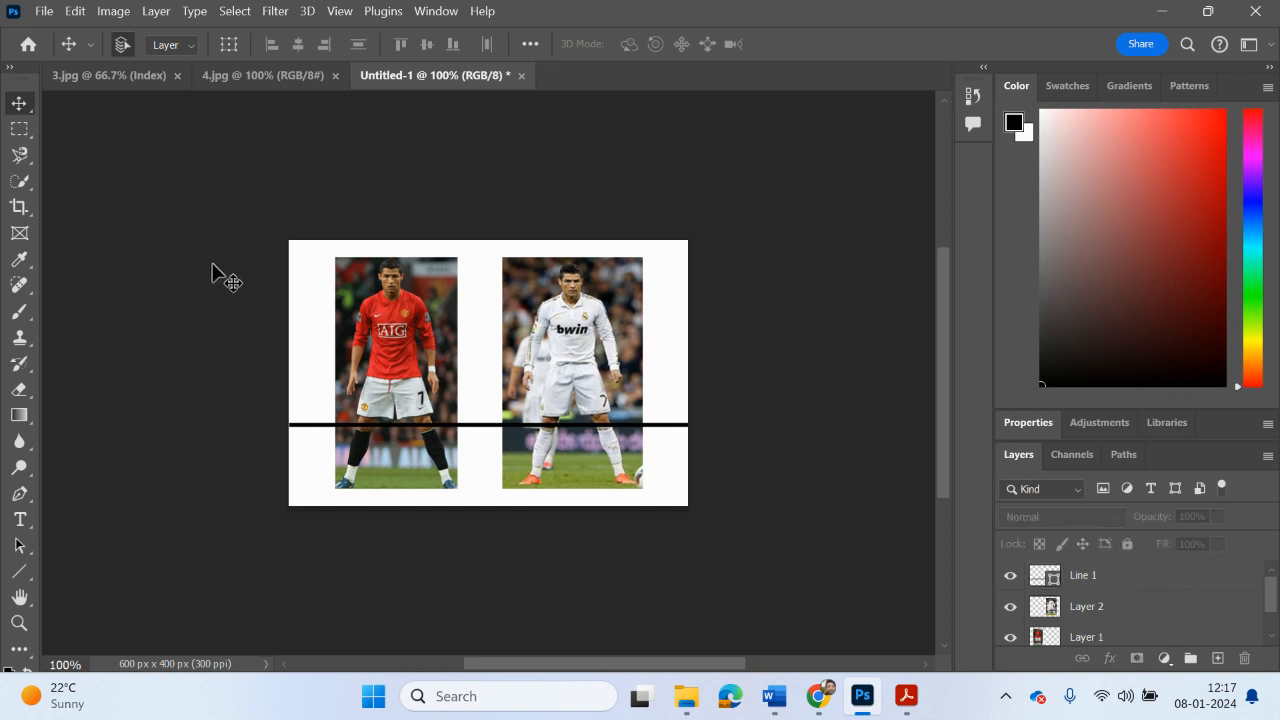
Step: Copy the Line 1 layer and paste a second horizontal line into the document
click(1045, 577)
click(76, 12)
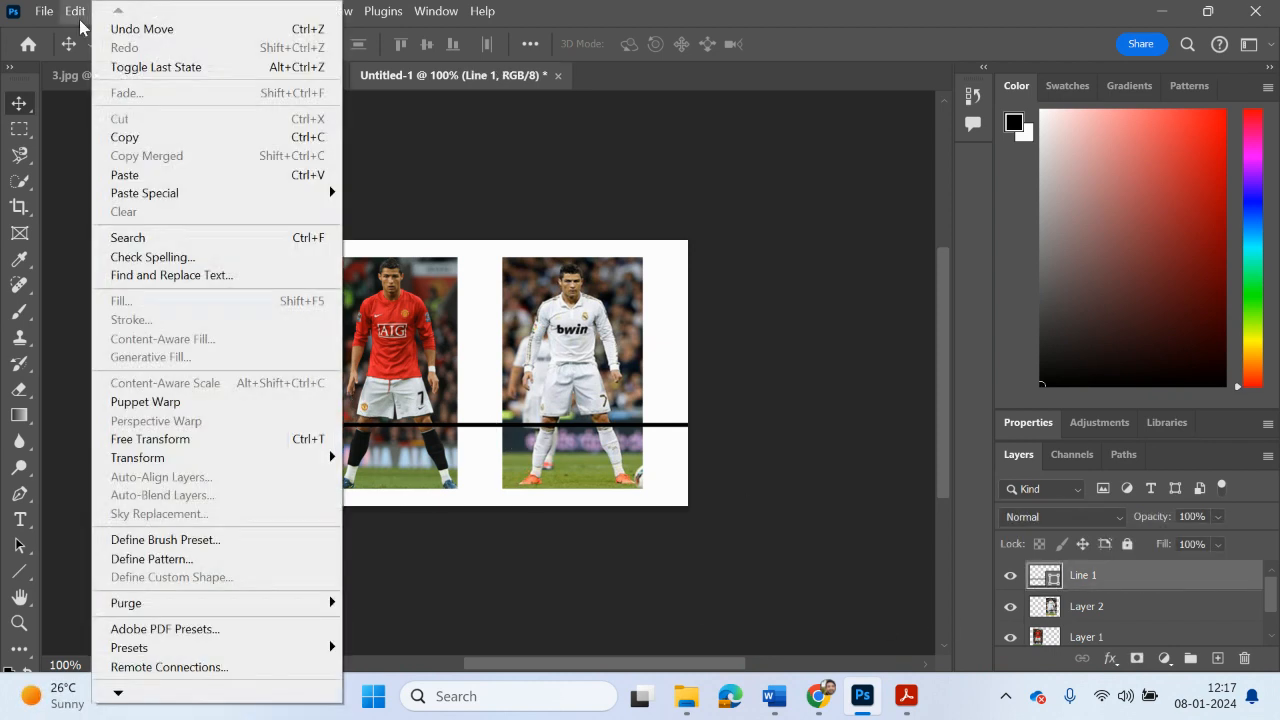
click(124, 137)
click(76, 12)
click(124, 175)
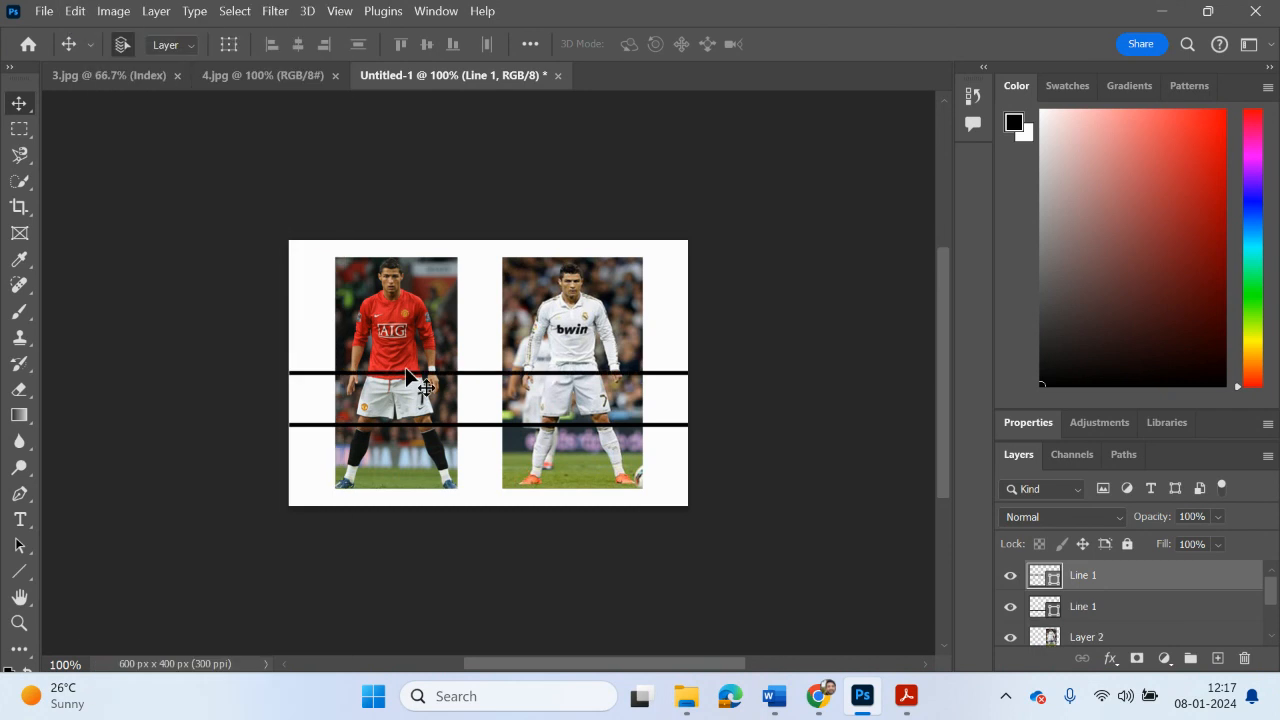
Step: Move the pasted line up to the players' chest height, level with the shirt logos
mouse_move(483, 368)
mouse_down()
mouse_move(484, 353)
mouse_move(500, 381)
mouse_up()
key(ctrl+t)
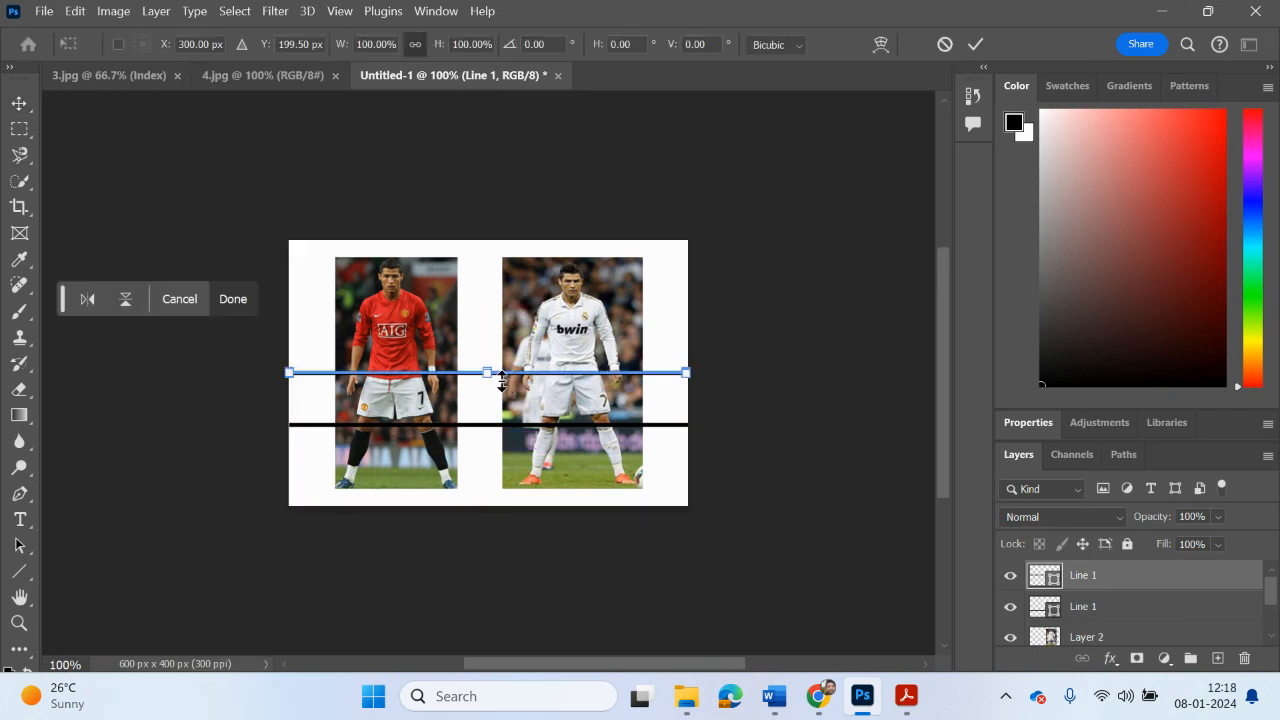
click(24, 105)
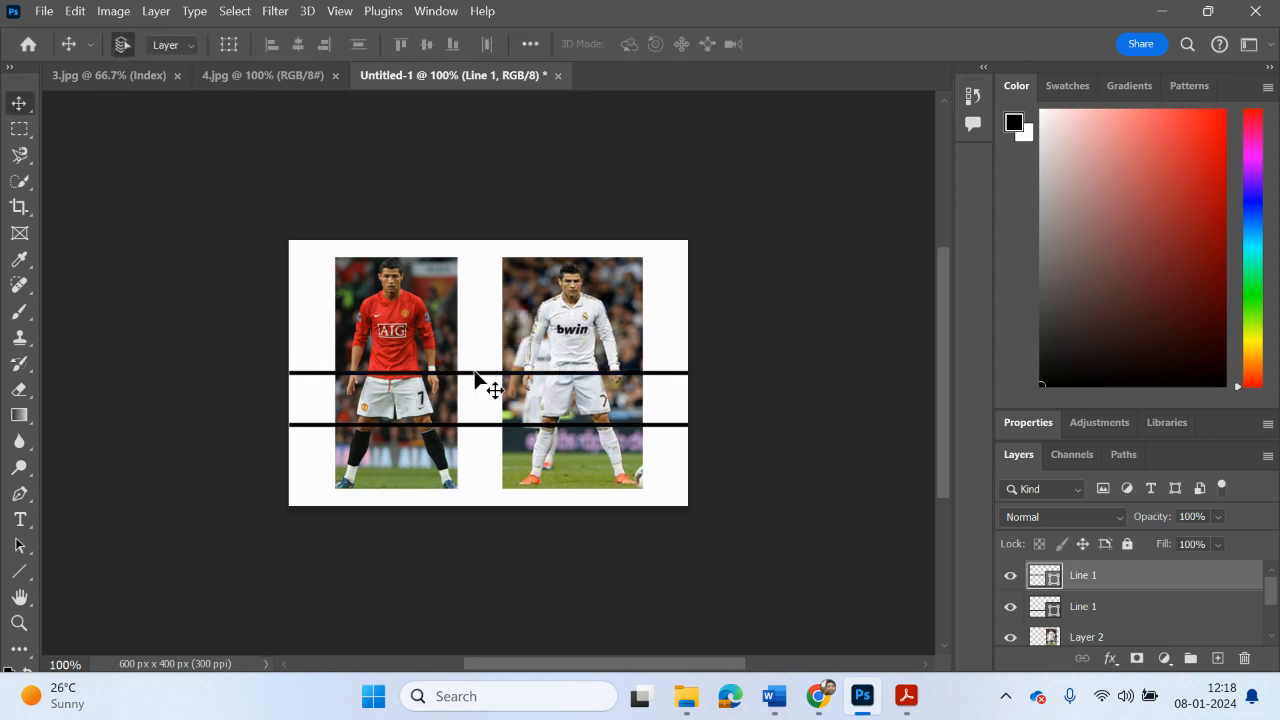
drag(475, 370, 480, 336)
drag(480, 342, 477, 342)
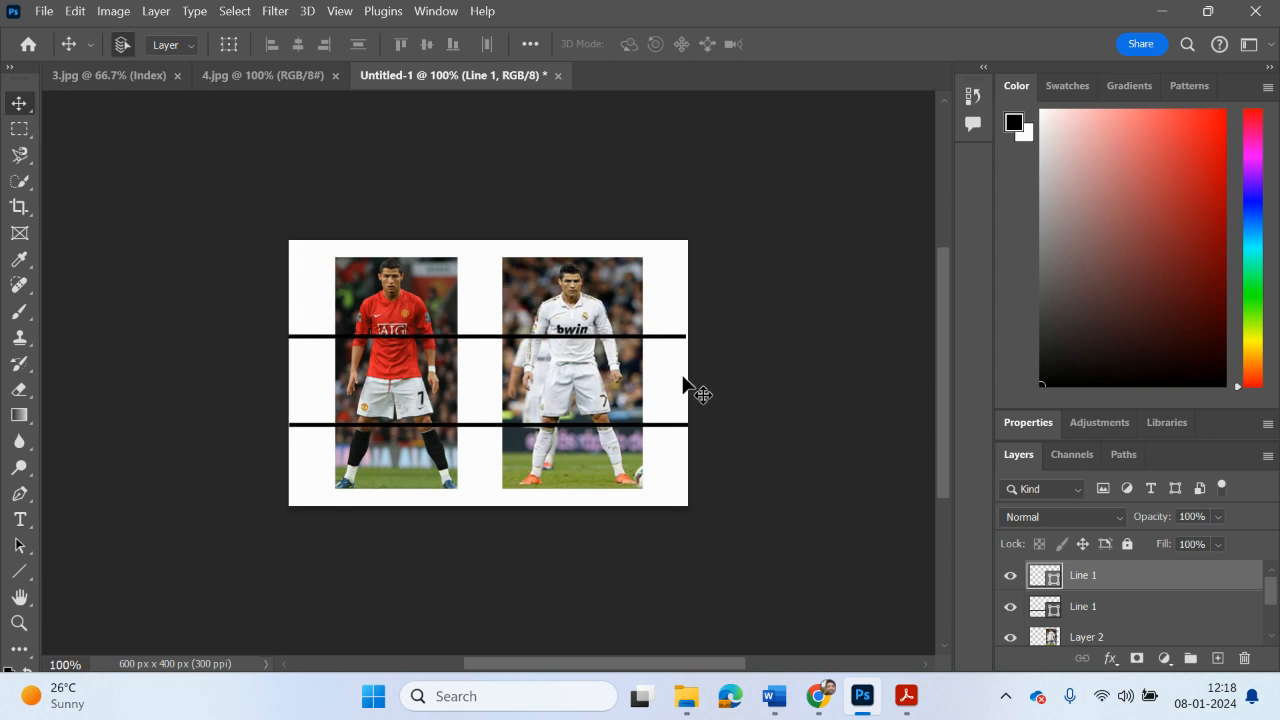
click(745, 385)
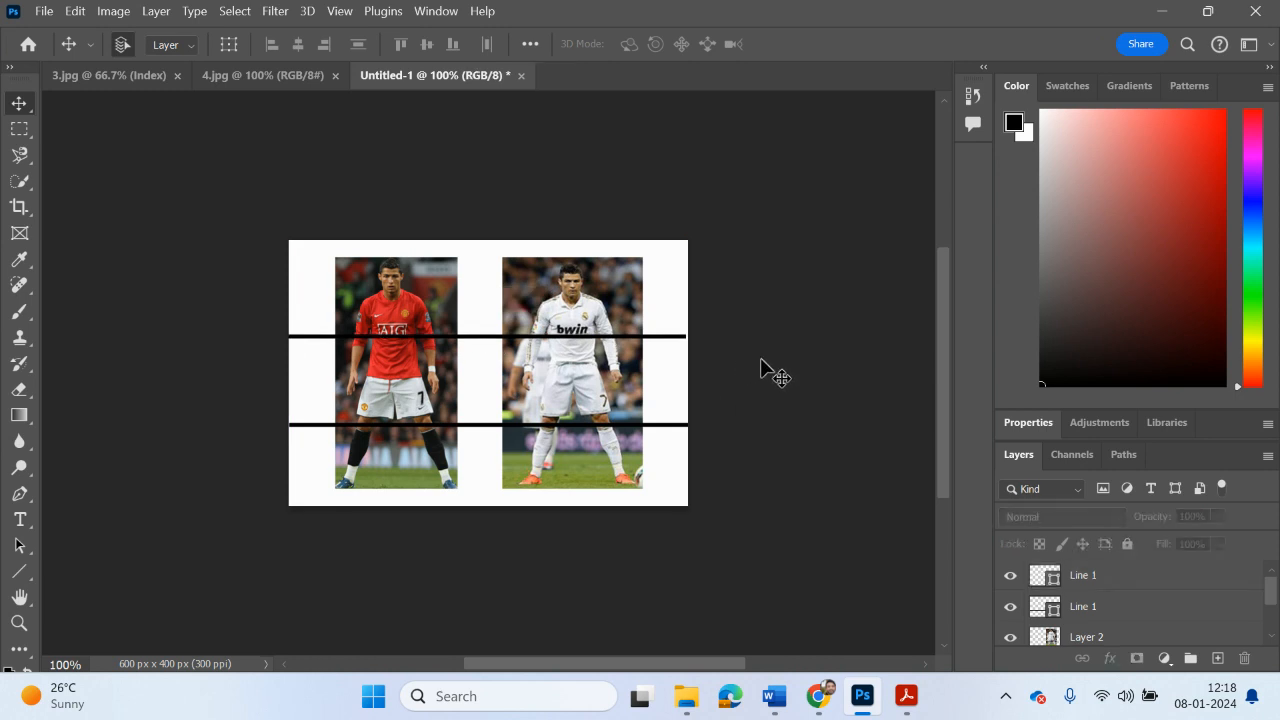
Step: Move the lower line up to the bottom part of the players' shorts
click(624, 426)
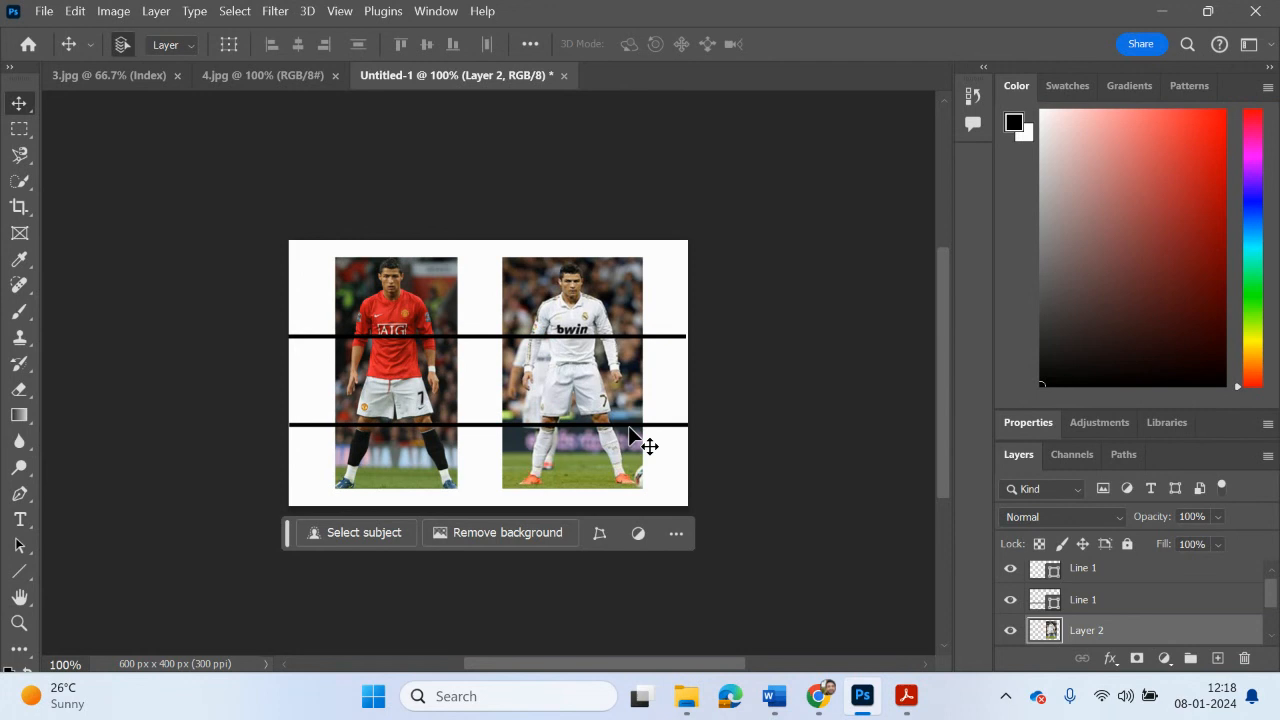
click(1098, 601)
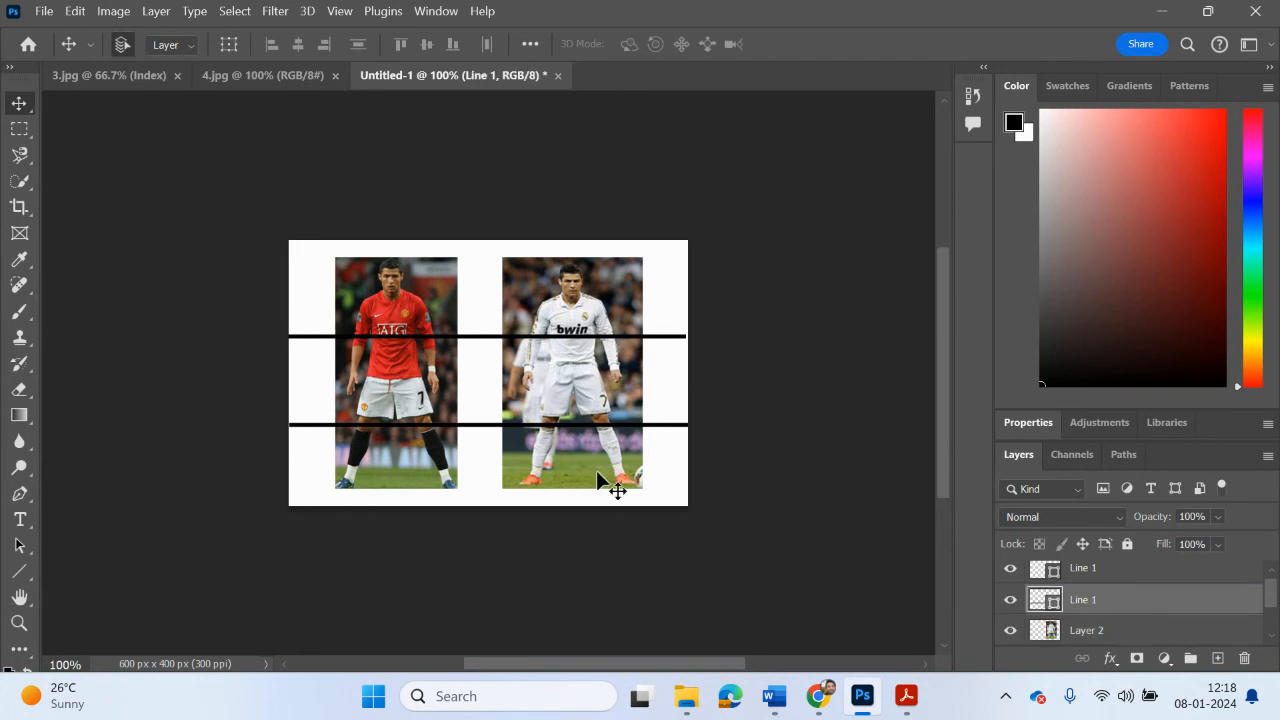
drag(669, 432, 664, 411)
click(758, 462)
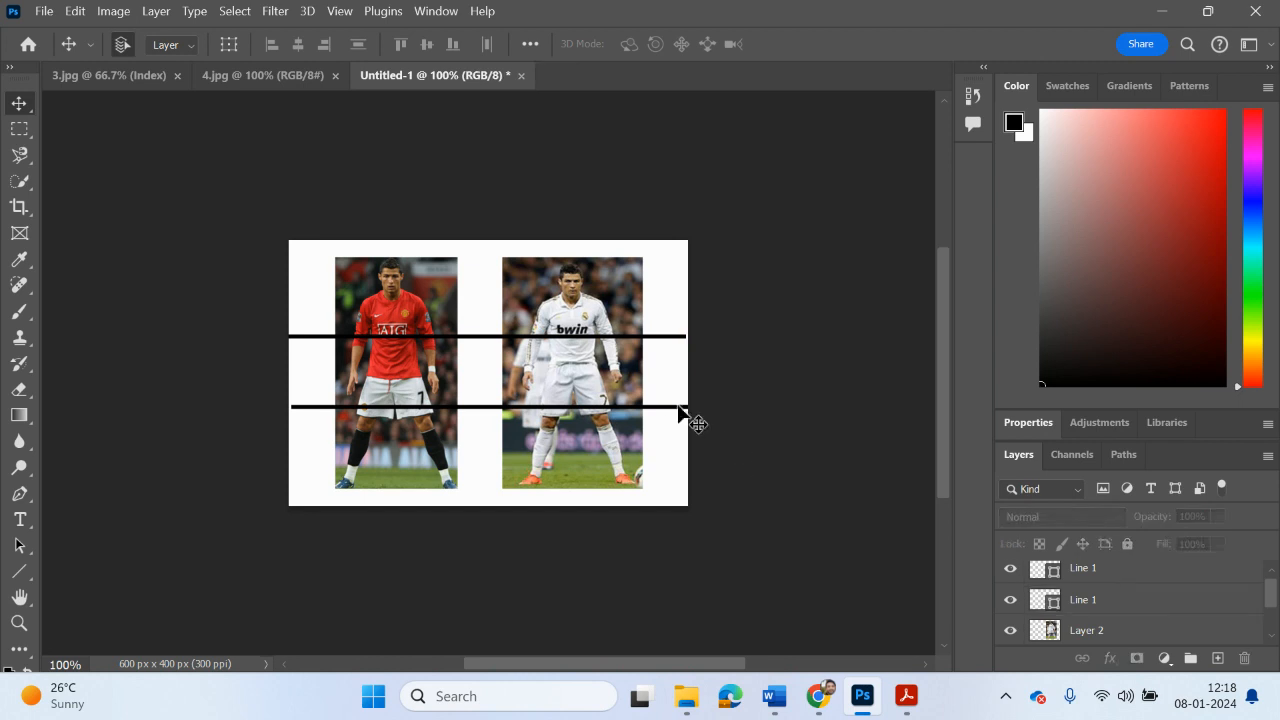
Step: Move the upper line up to just above the players' shirt logos
click(622, 338)
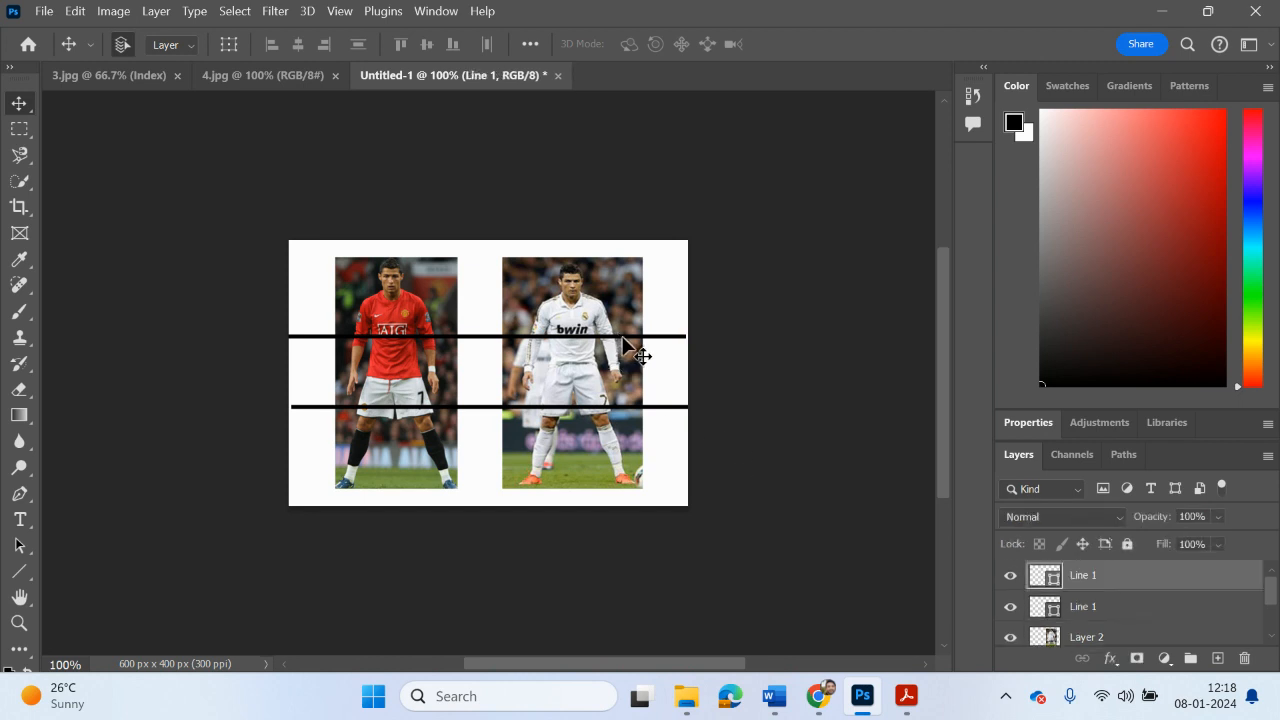
drag(617, 337, 620, 322)
click(743, 394)
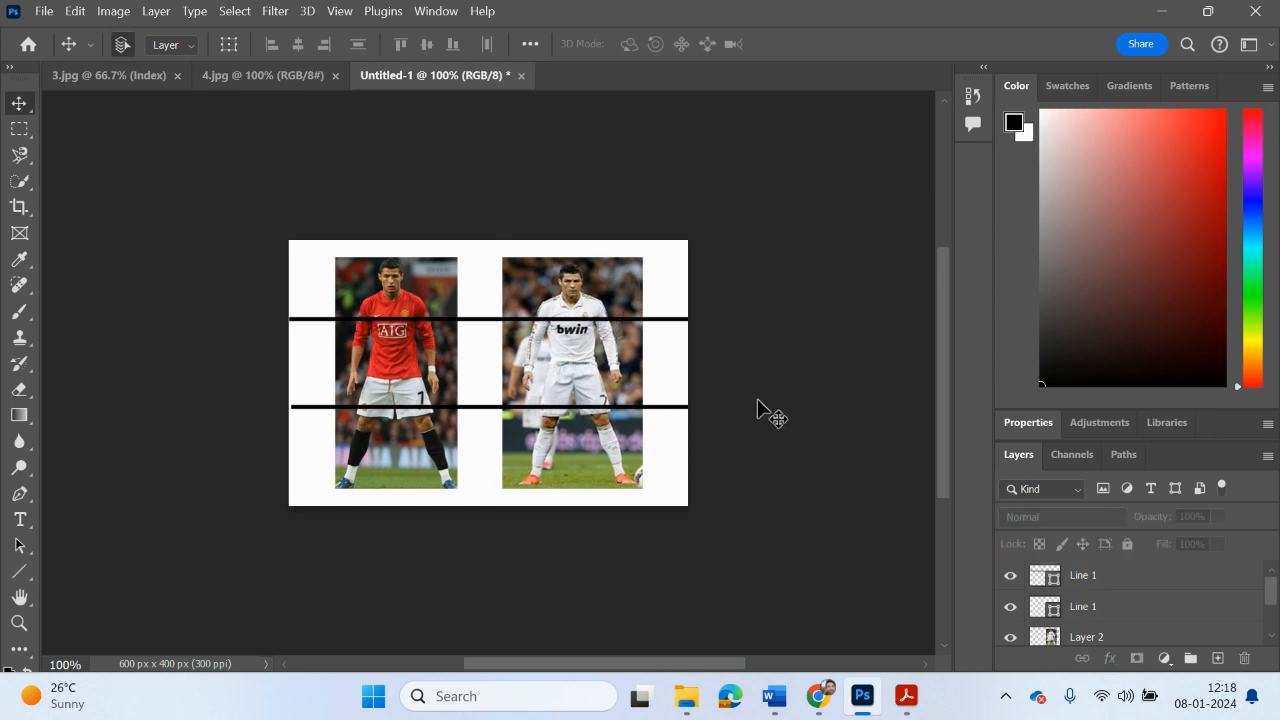
Step: Rename the upper line's layer Top Line and the lower line's layer Bottom Line
double_click(1088, 579)
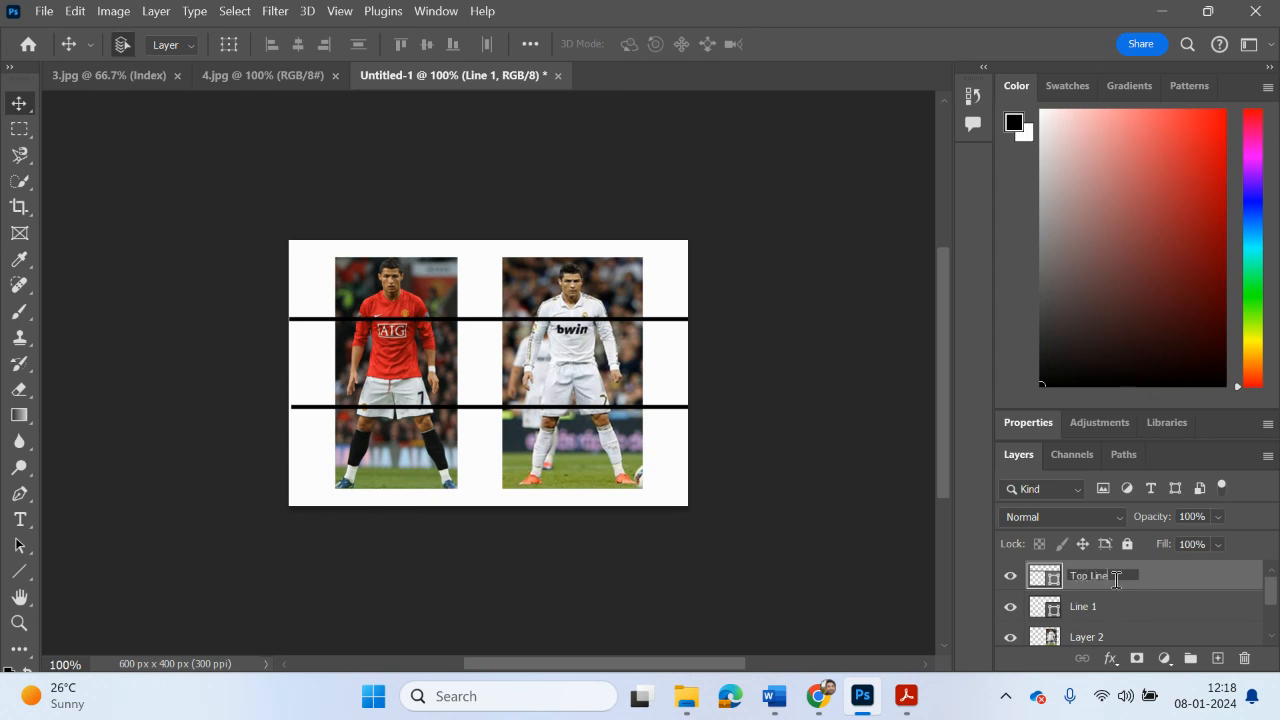
double_click(1086, 606)
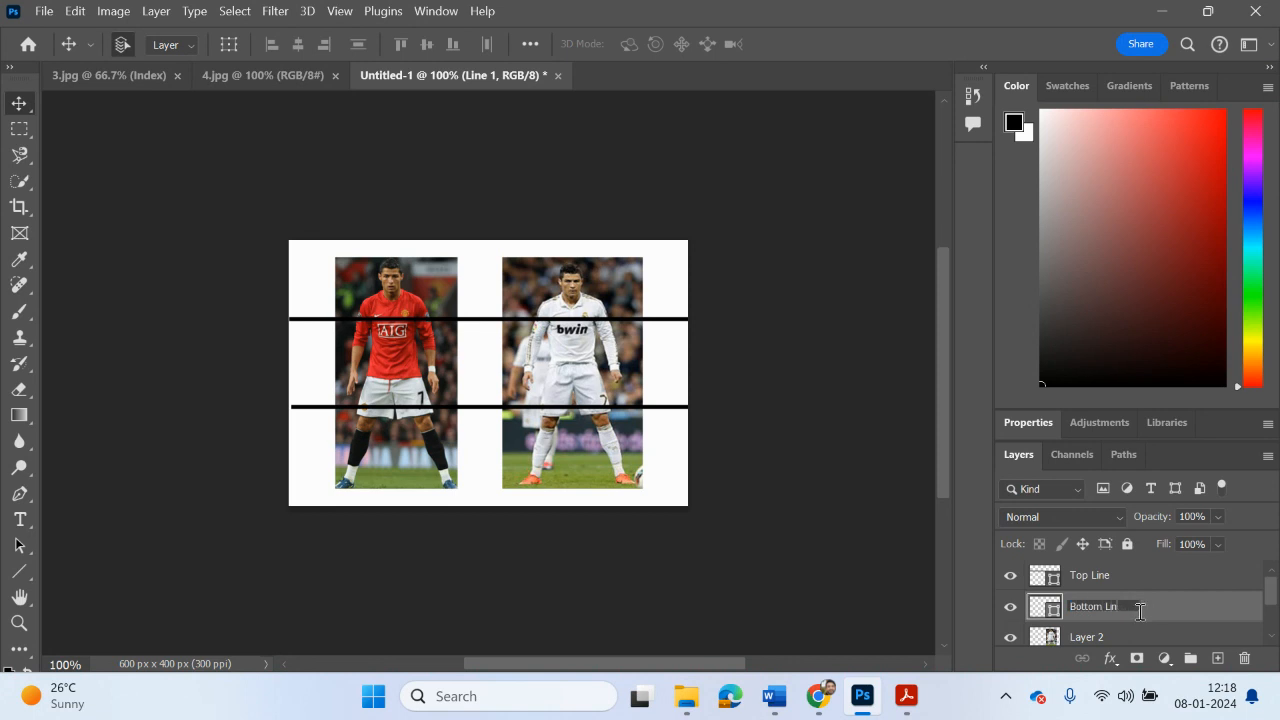
click(843, 557)
Step: Read the layer-renaming example on page 4 and the duplicating instructions on page 5 of Task 2.pptx.pdf, and return to Photoshop
scroll(1129, 621, down, 2)
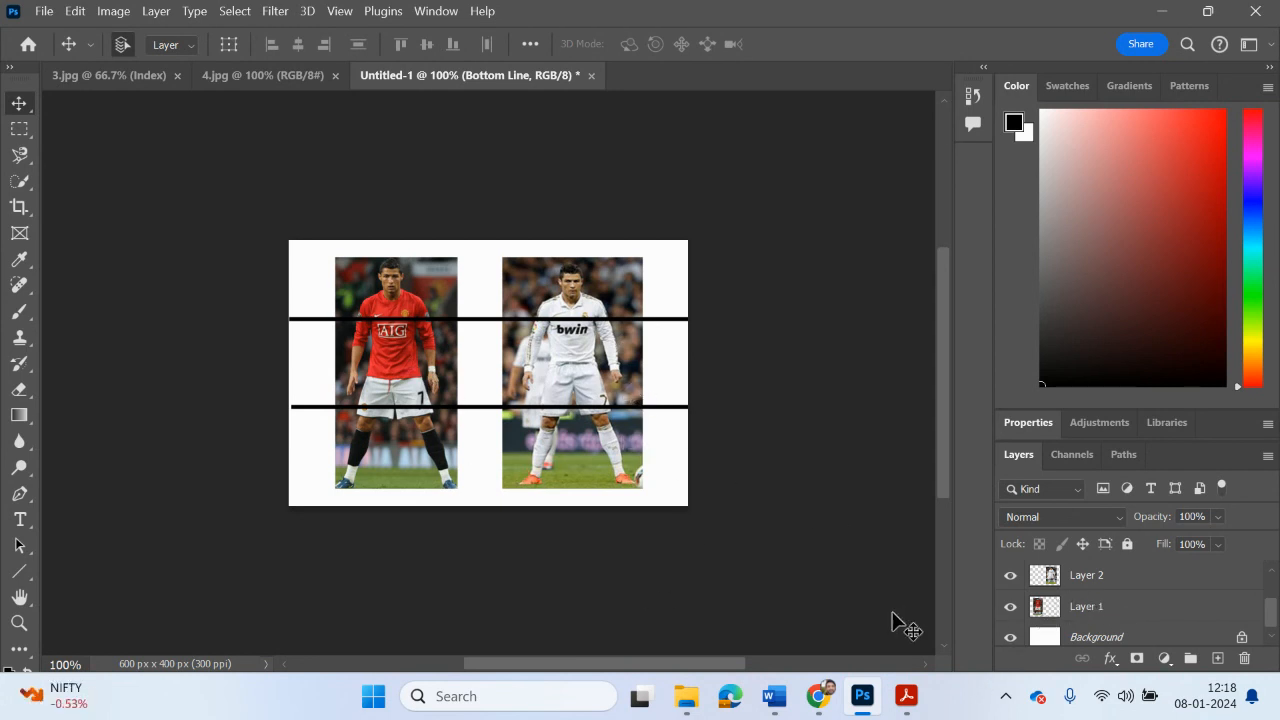
mouse_move(912, 697)
click(975, 630)
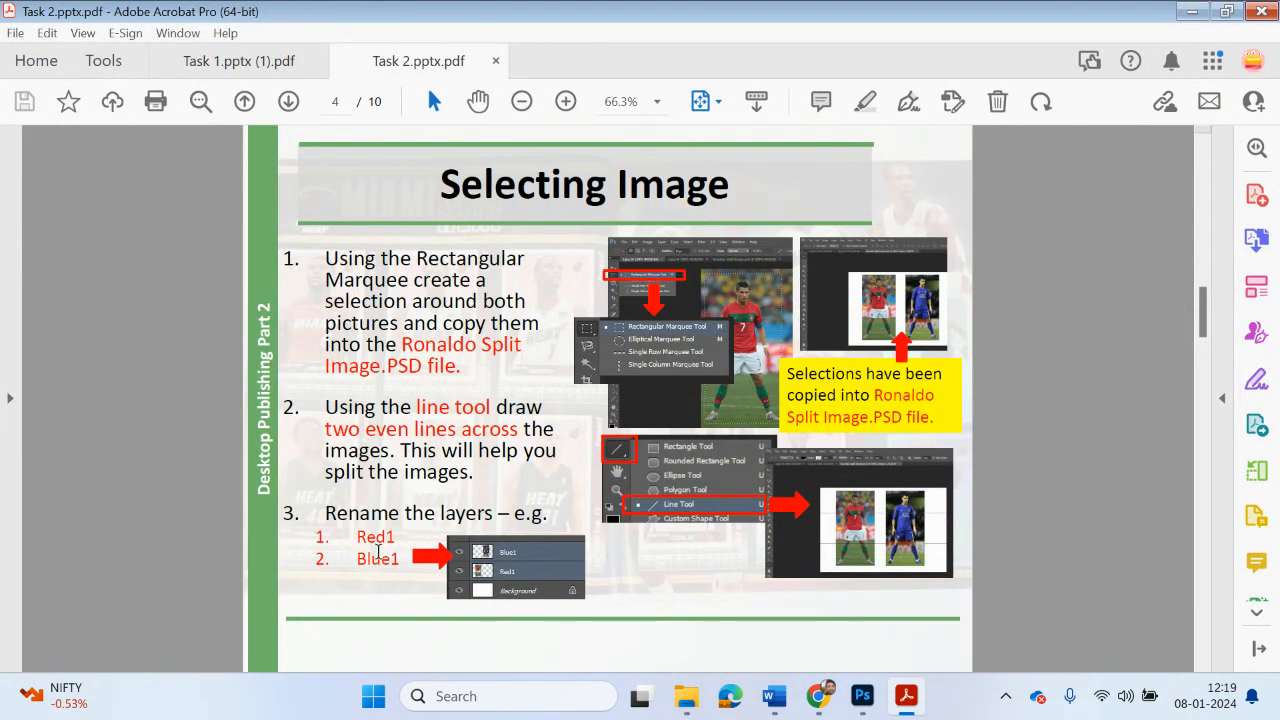
scroll(405, 565, down, 2)
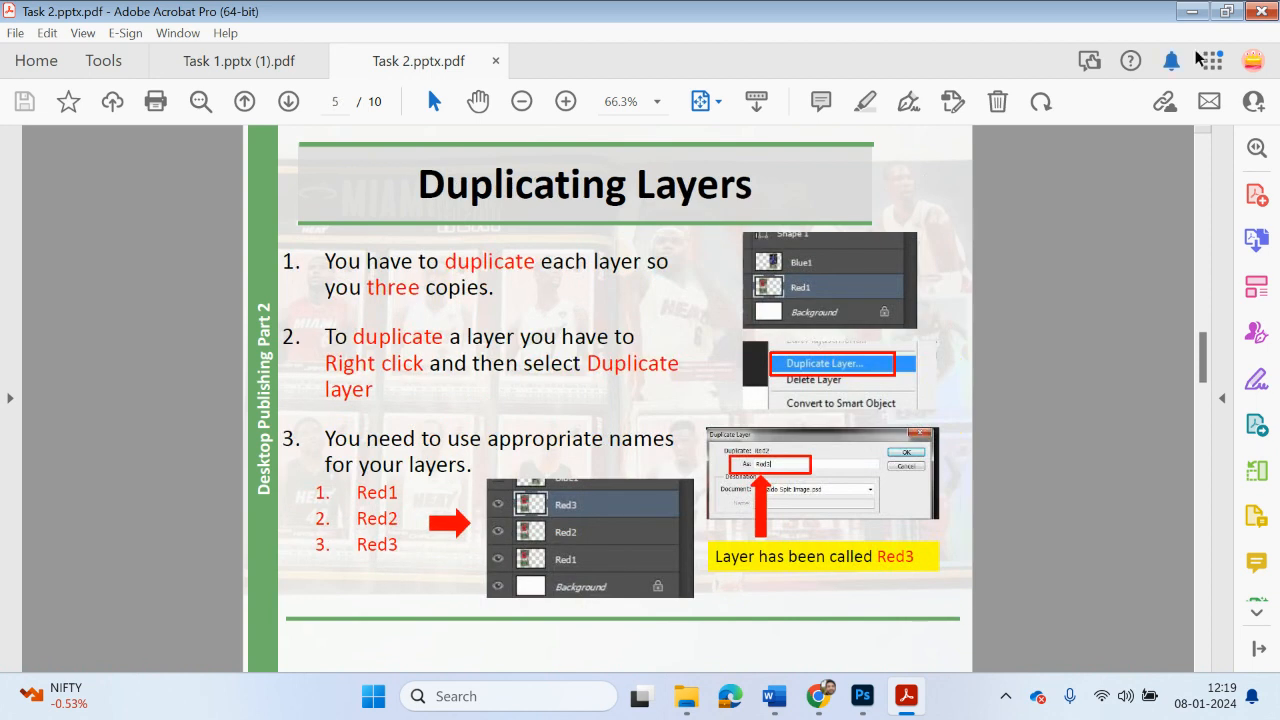
click(1191, 11)
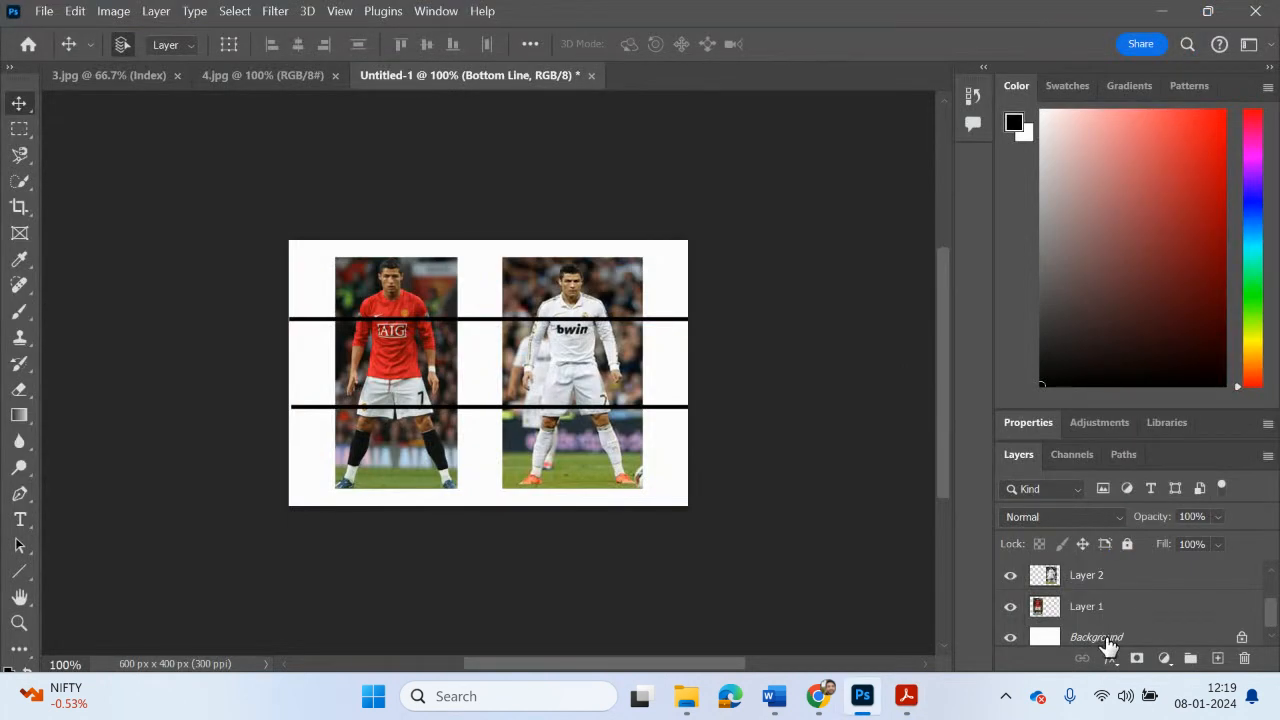
Step: Rename the red-shirted player's layer Red and the white-shirted player's layer White
double_click(1090, 607)
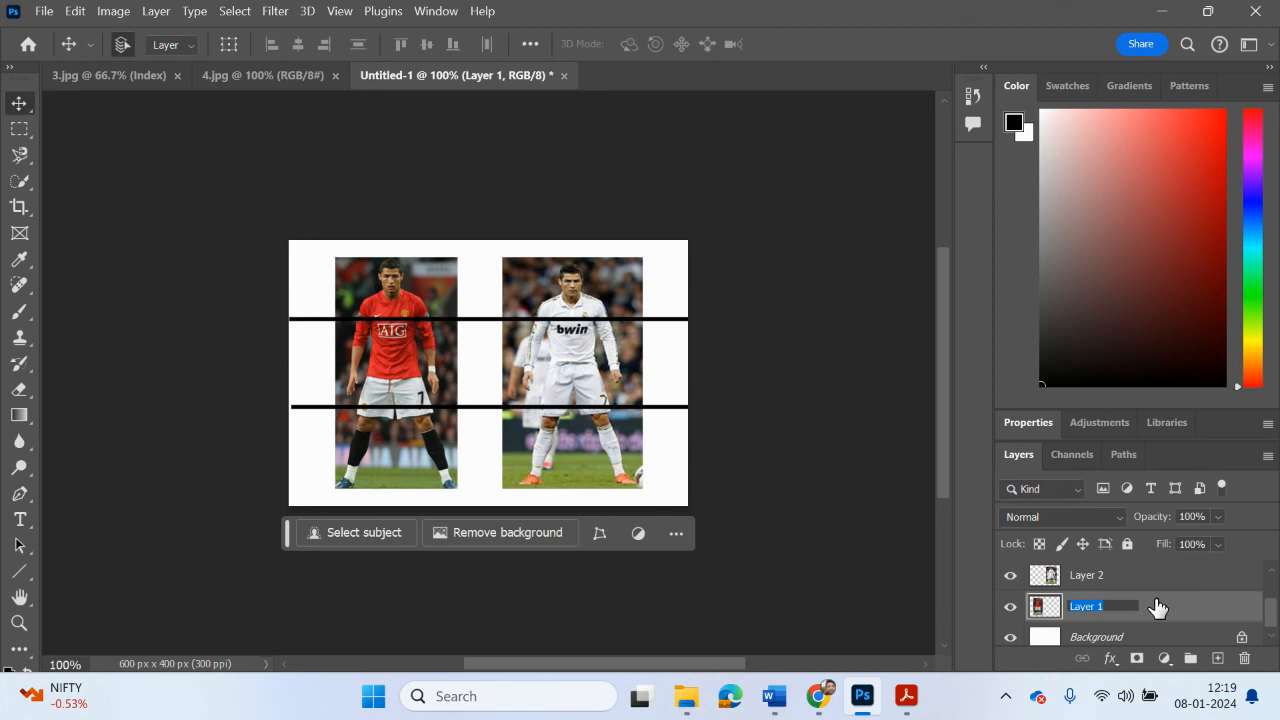
text(Red)
double_click(1112, 578)
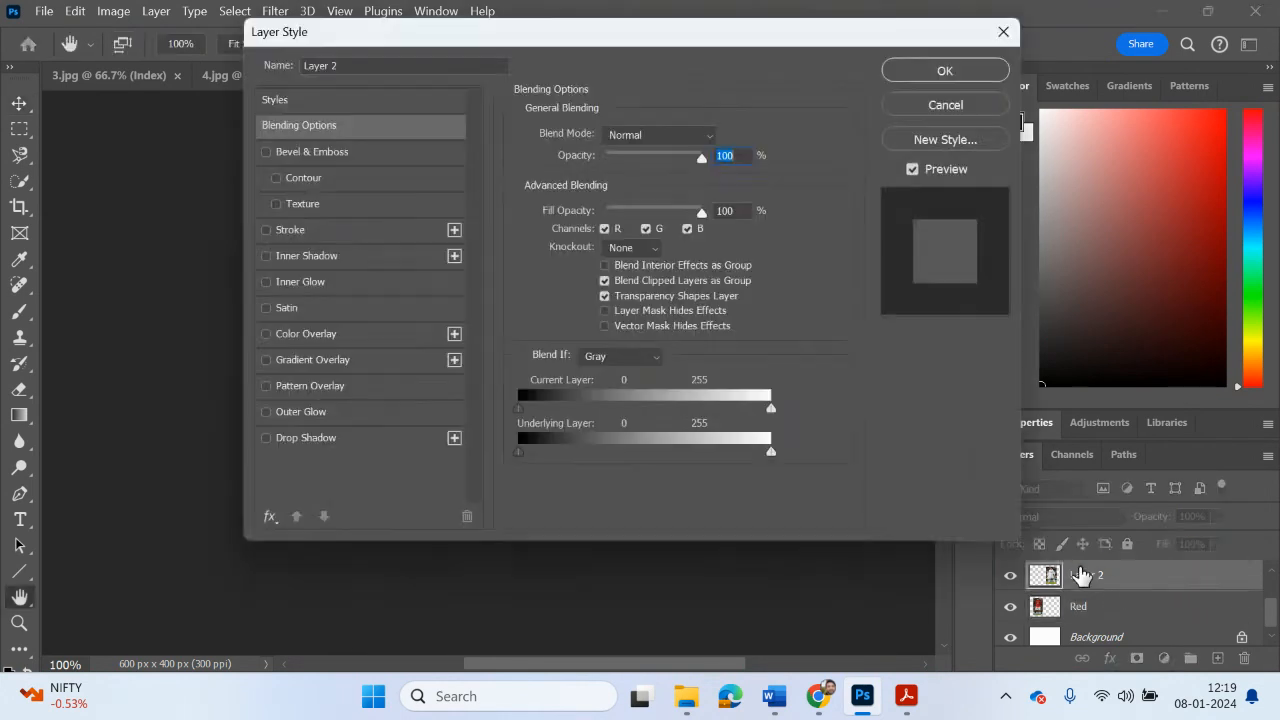
click(983, 106)
double_click(1082, 577)
text(W)
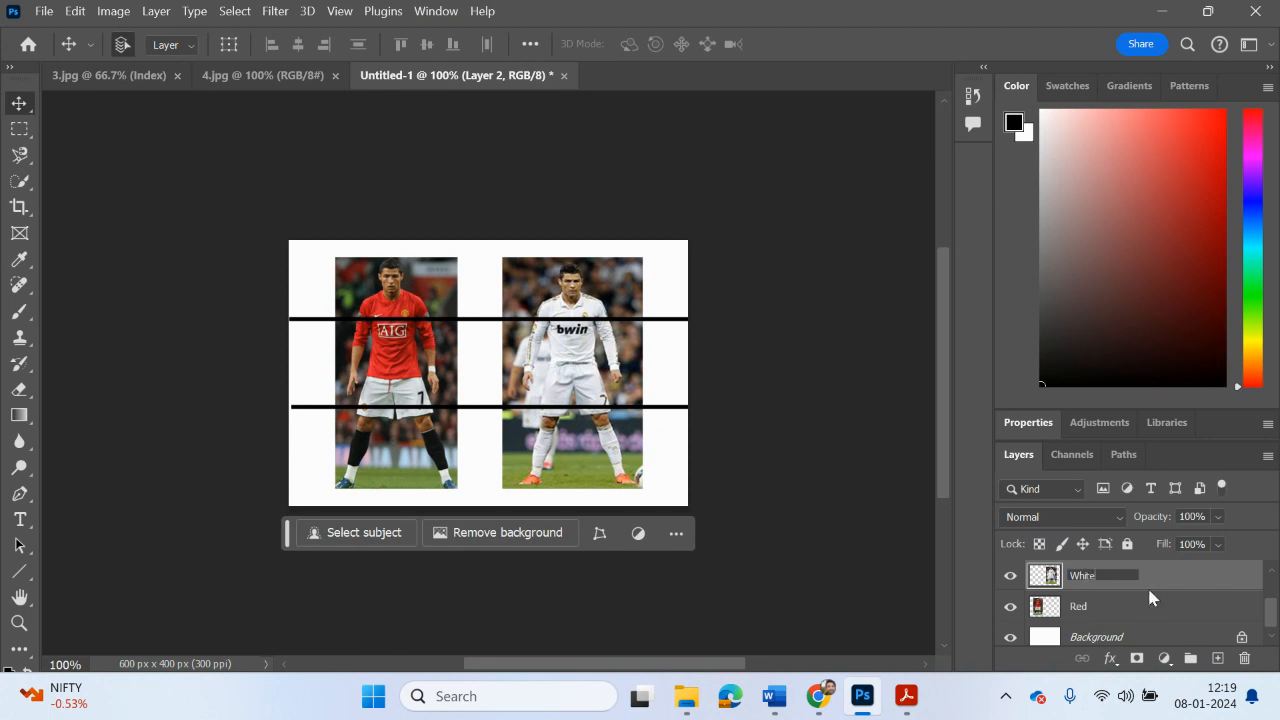
text(hite)
key(Return)
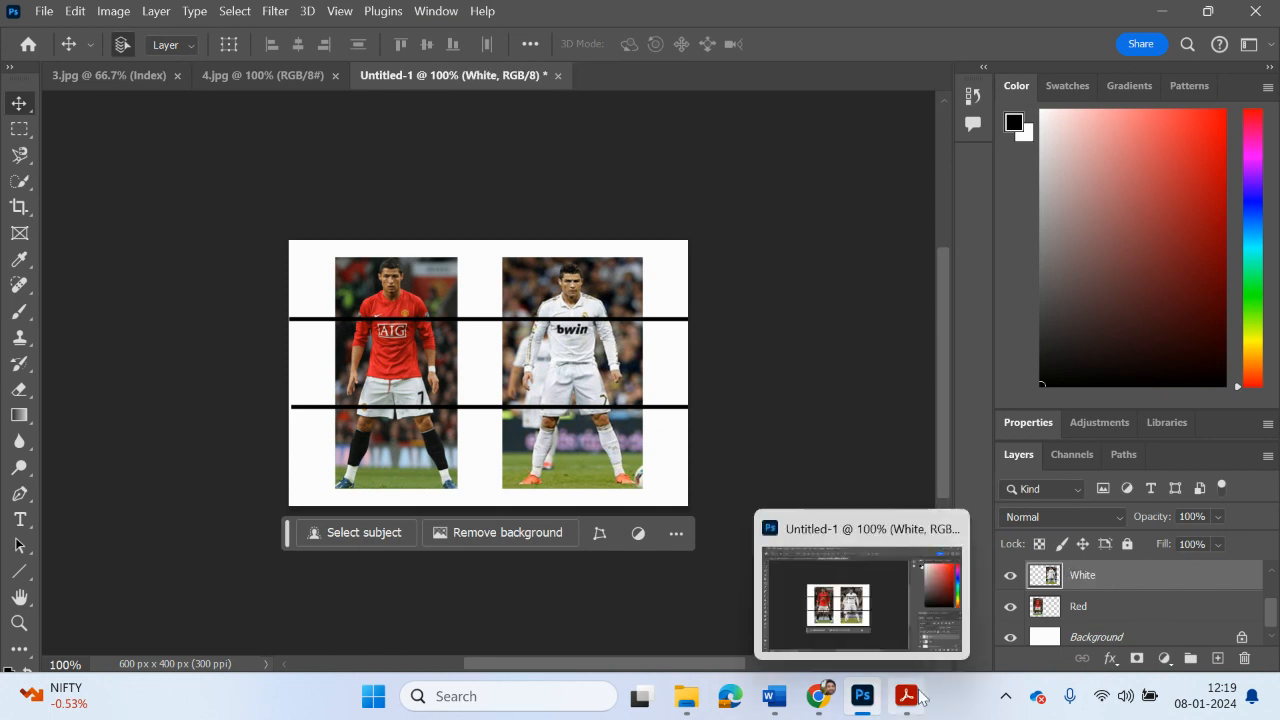
Step: Reread the Duplicating Layers page of the PDF for the copies and naming required, and return to Photoshop
mouse_move(921, 698)
click(1005, 630)
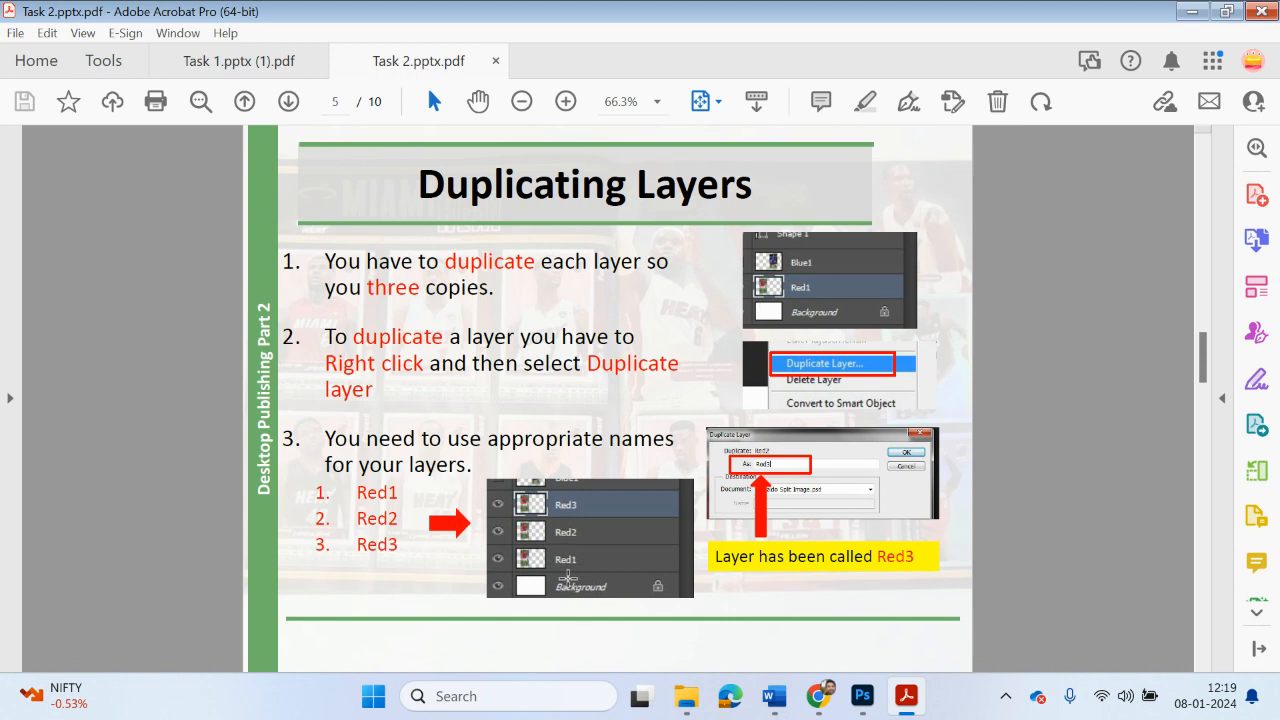
click(1190, 11)
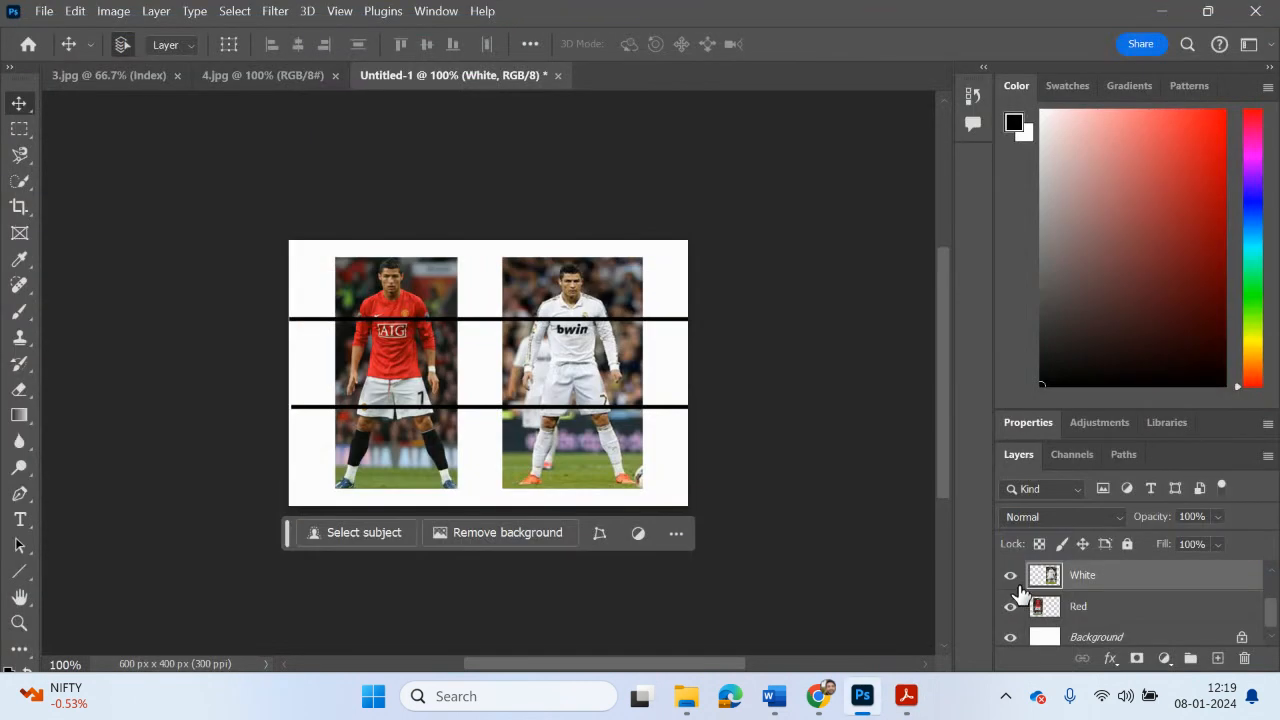
Step: Duplicate the Red layer twice so there are three copies of the red-shirted player, accepting the default names
click(1072, 609)
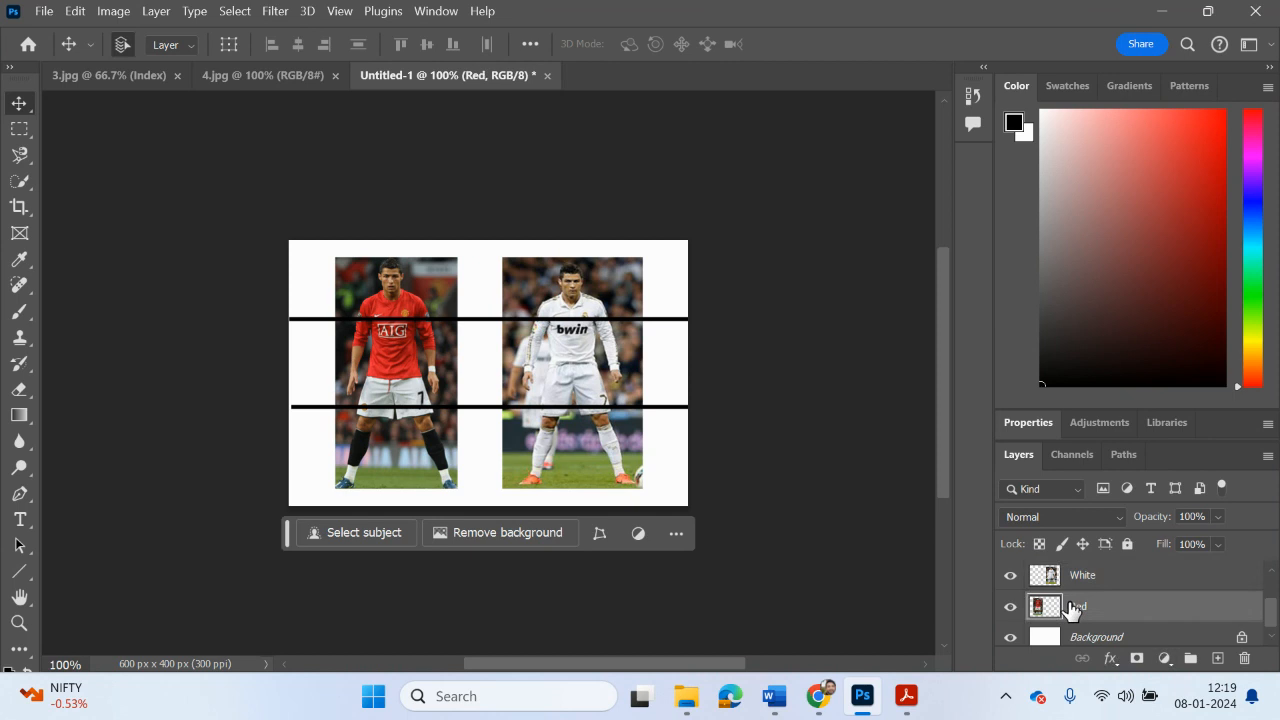
scroll(1072, 609, up, 1)
scroll(1072, 609, down, 1)
right_click(1080, 613)
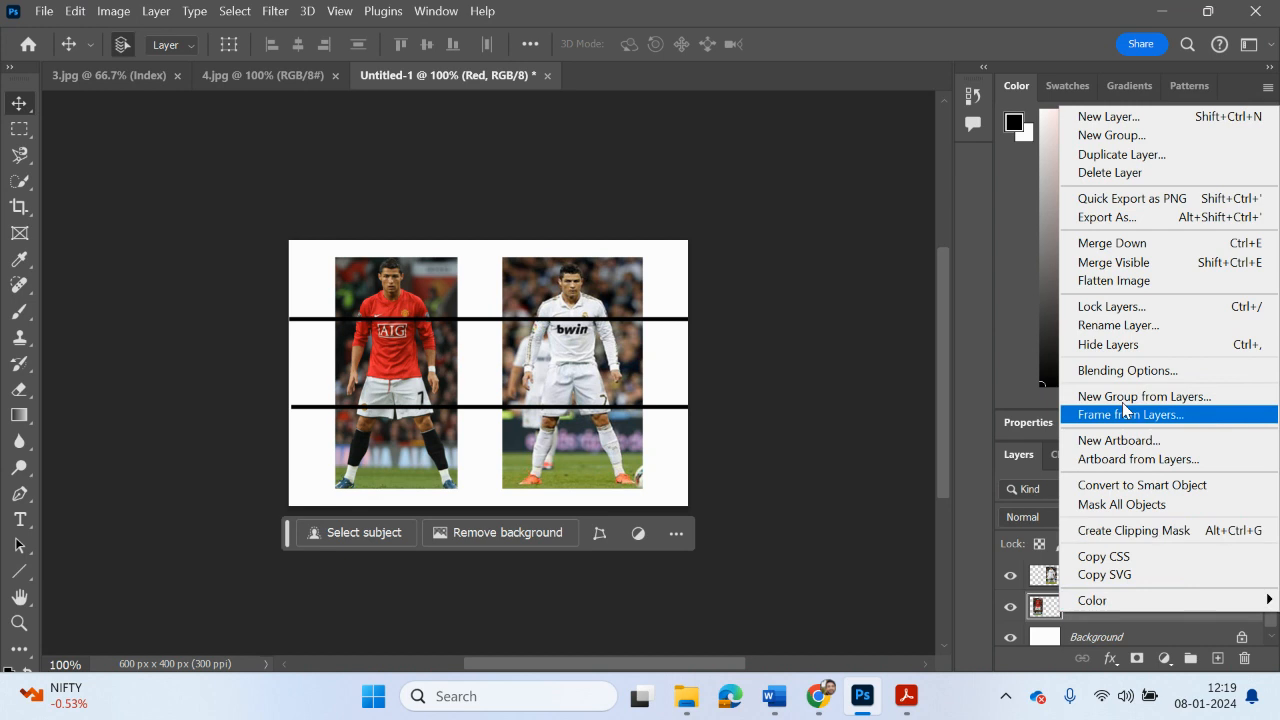
click(1108, 155)
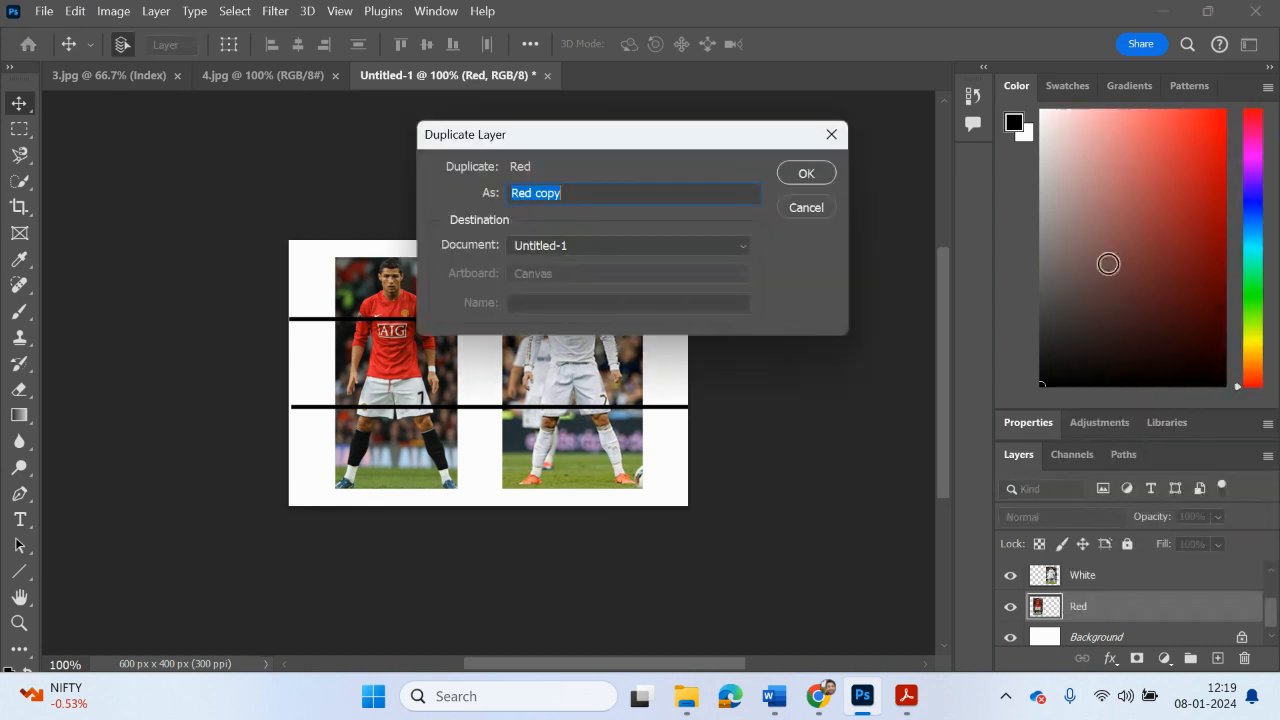
click(806, 173)
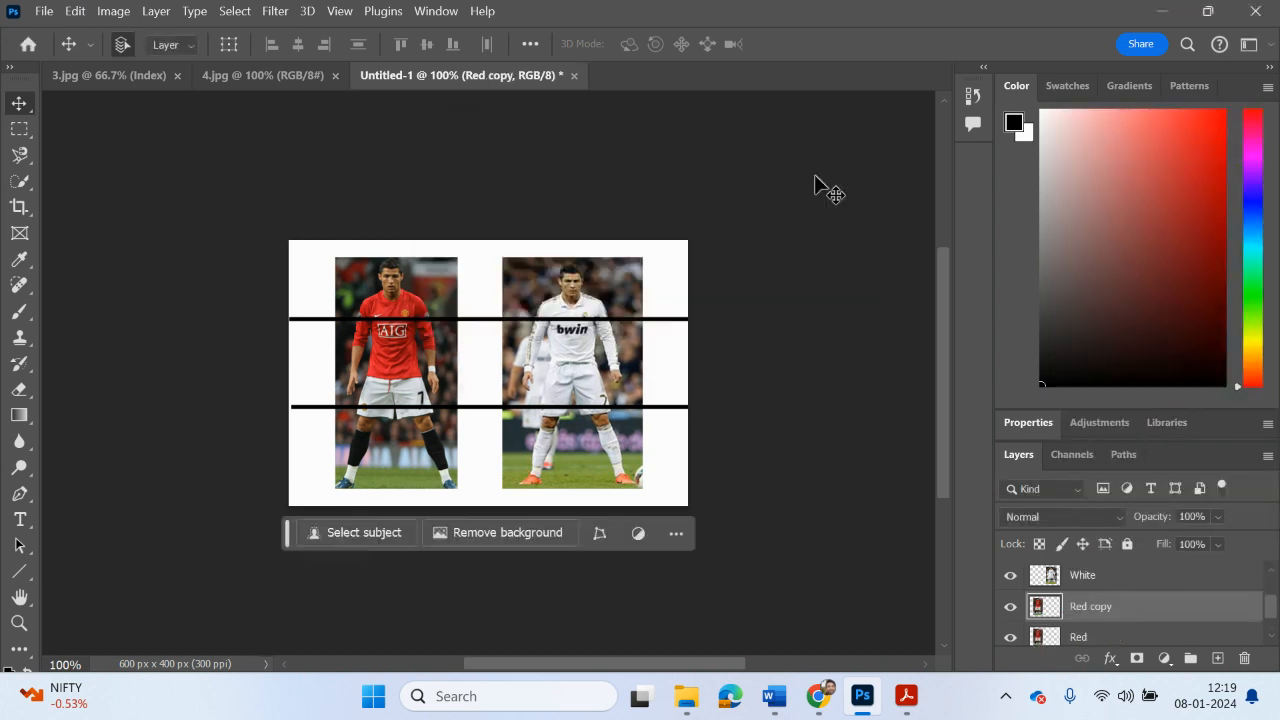
right_click(1077, 613)
click(1112, 146)
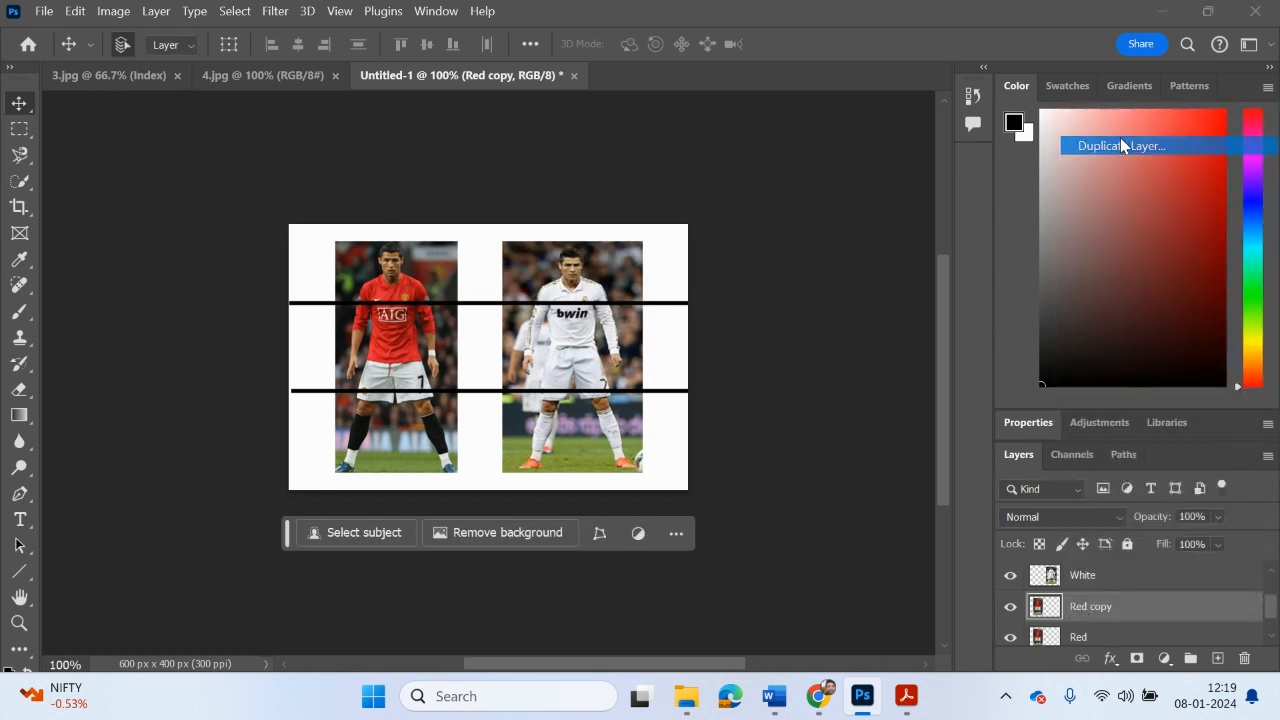
click(805, 174)
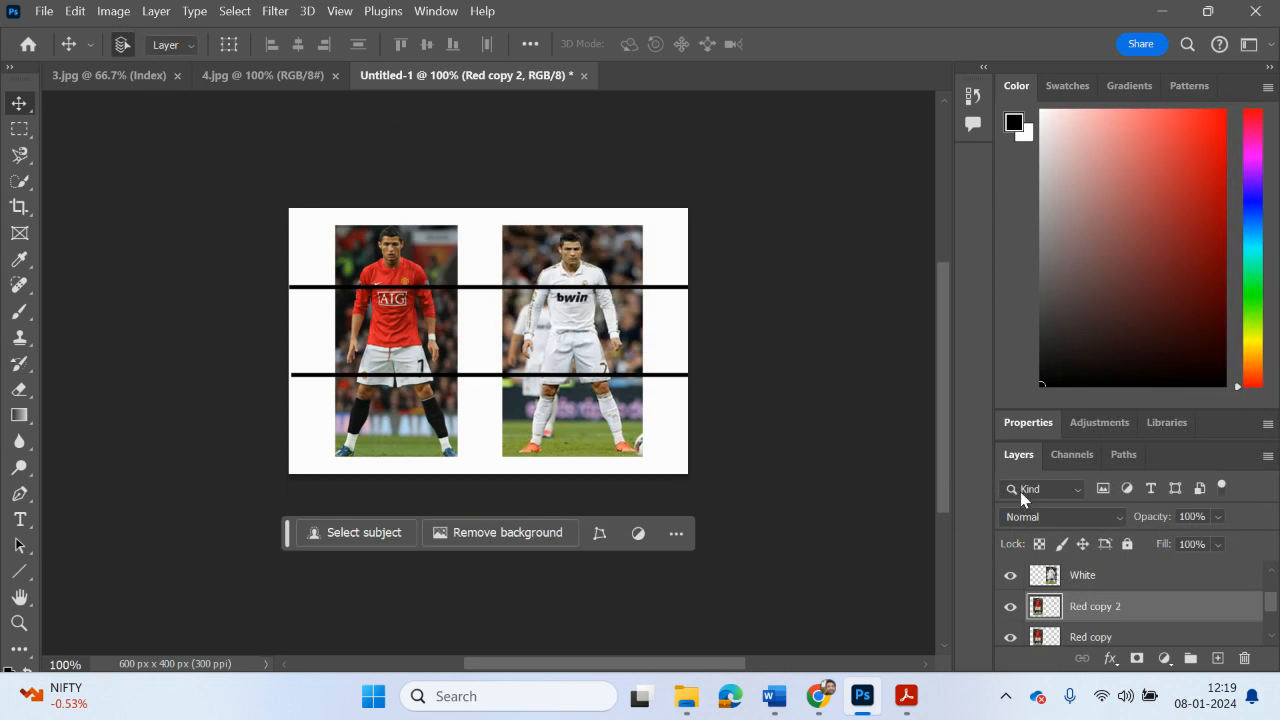
Step: Rename the three red-shirted player layers Red1, Red2 and Red3, from the lowest in the stack upwards
scroll(1173, 606, down, 2)
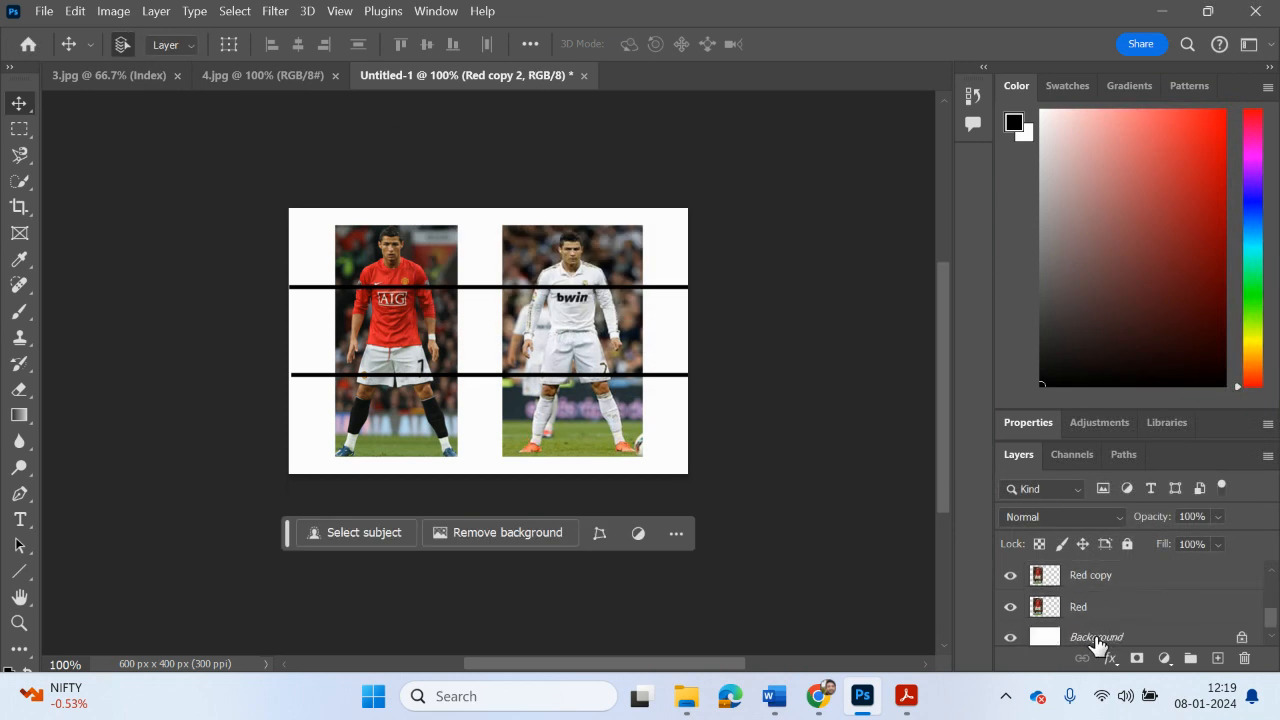
double_click(1082, 607)
text(1)
click(1117, 575)
drag(1121, 575, 1090, 575)
text(2)
key(Return)
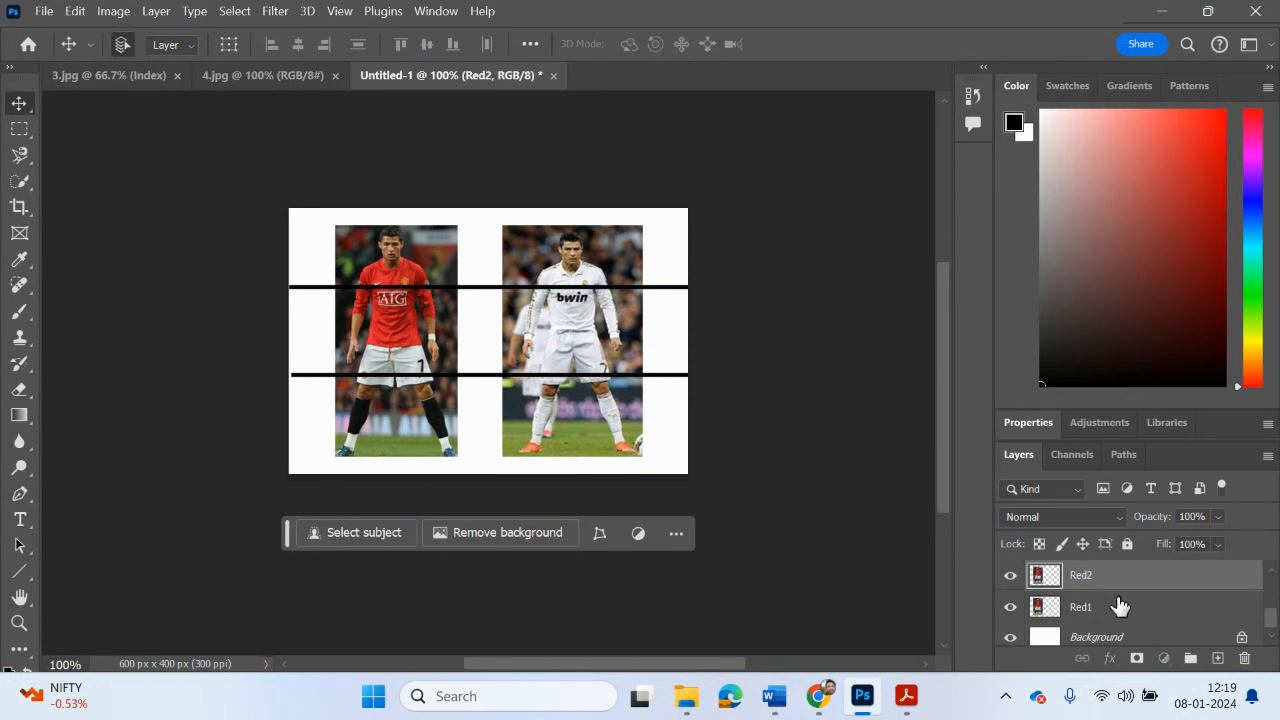
click(1117, 606)
scroll(1114, 590, up, 1)
click(1113, 580)
double_click(1114, 575)
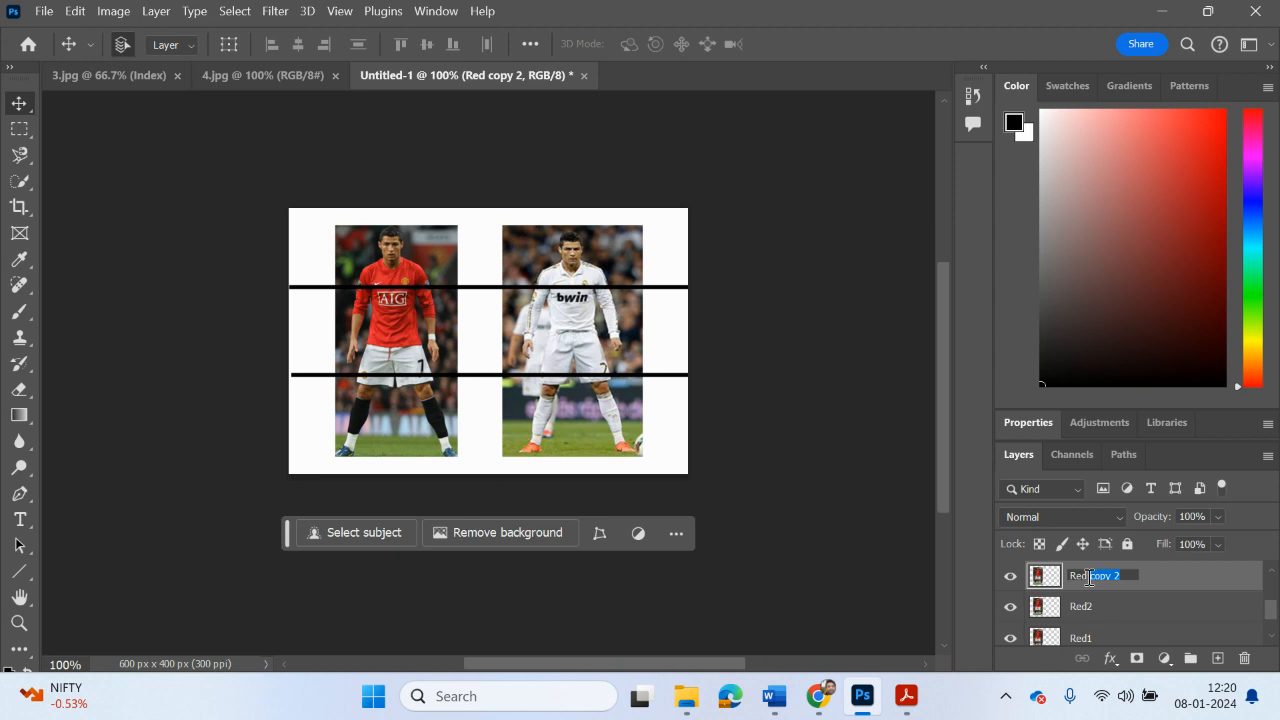
text(3)
key(Return)
Step: Switch to Task 2.pptx.pdf, read the Creating the splits P1 instructions on page 6, and return to Photoshop
mouse_move(920, 686)
click(975, 650)
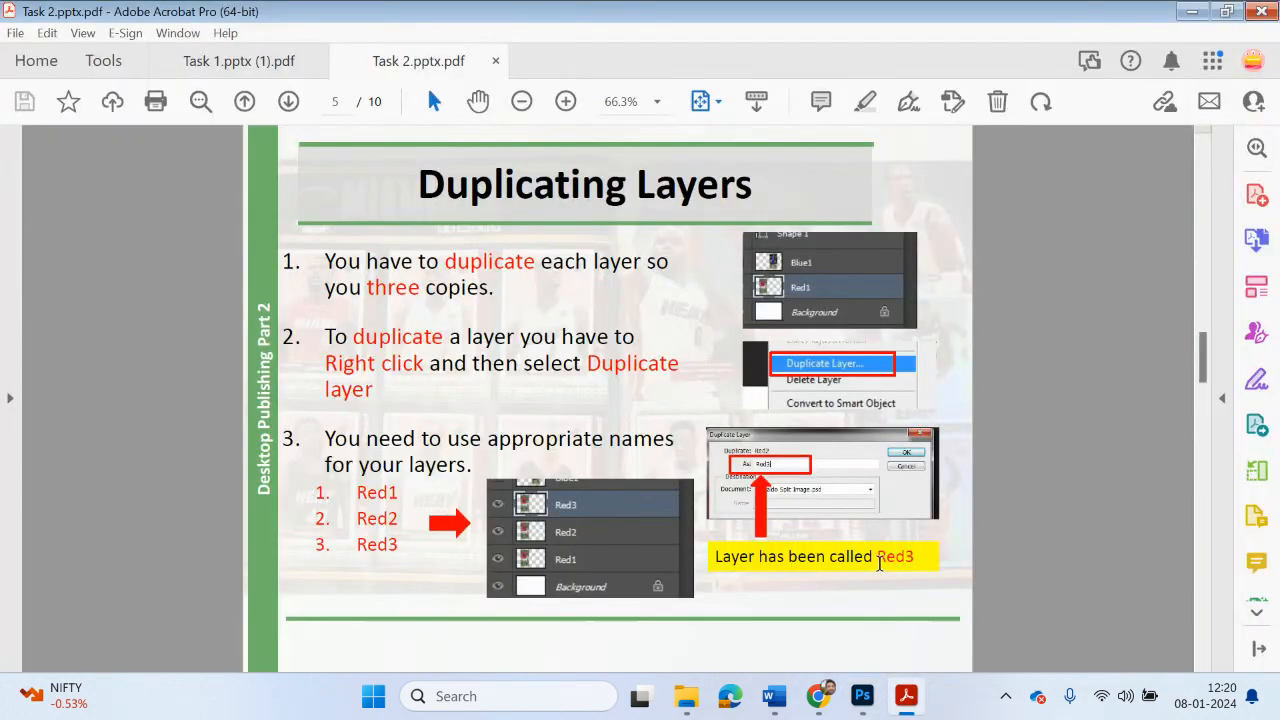
scroll(883, 570, down, 1)
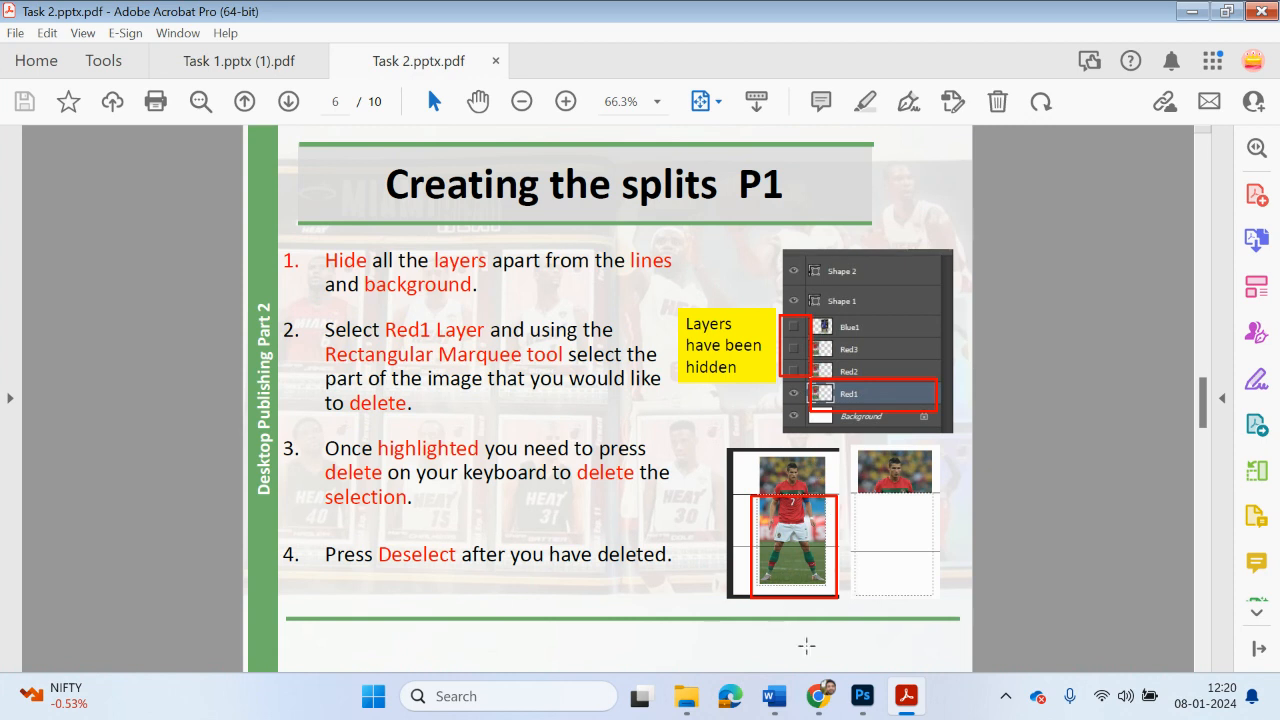
click(872, 696)
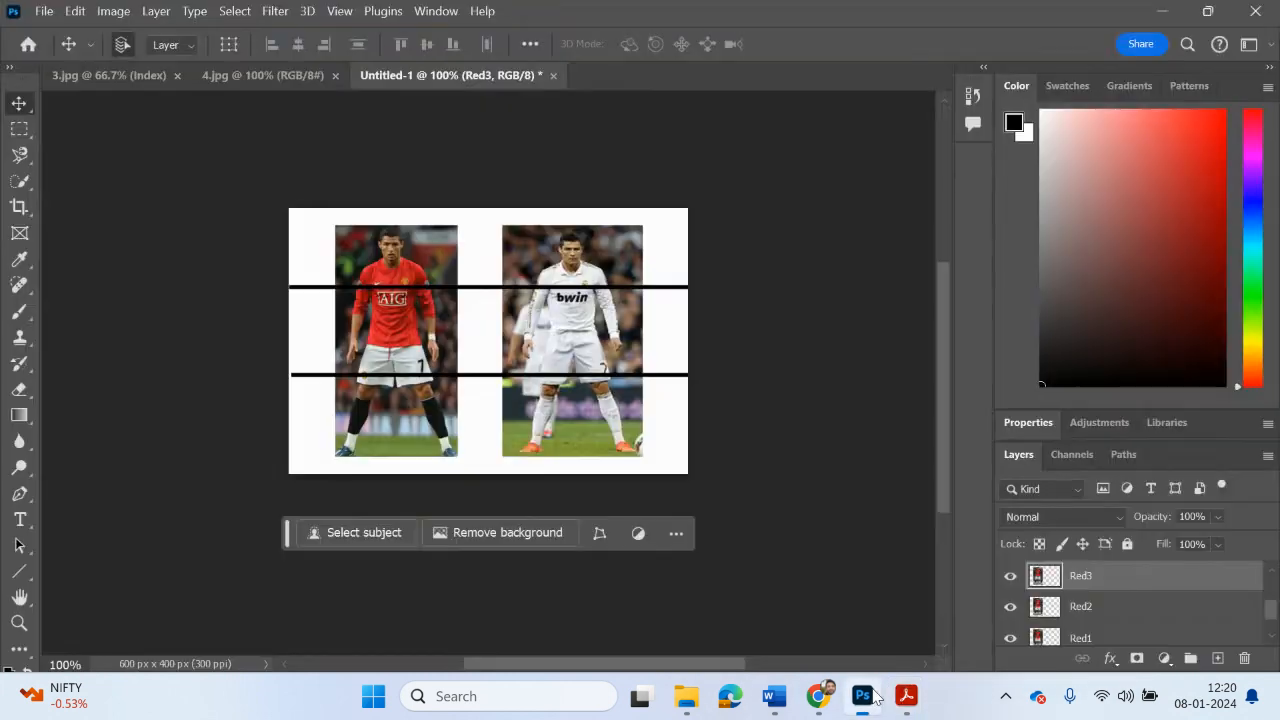
Step: Hide Red2 and Red3, delete everything above the lower dividing line from Red1 using a rectangular selection, and deselect
click(1100, 638)
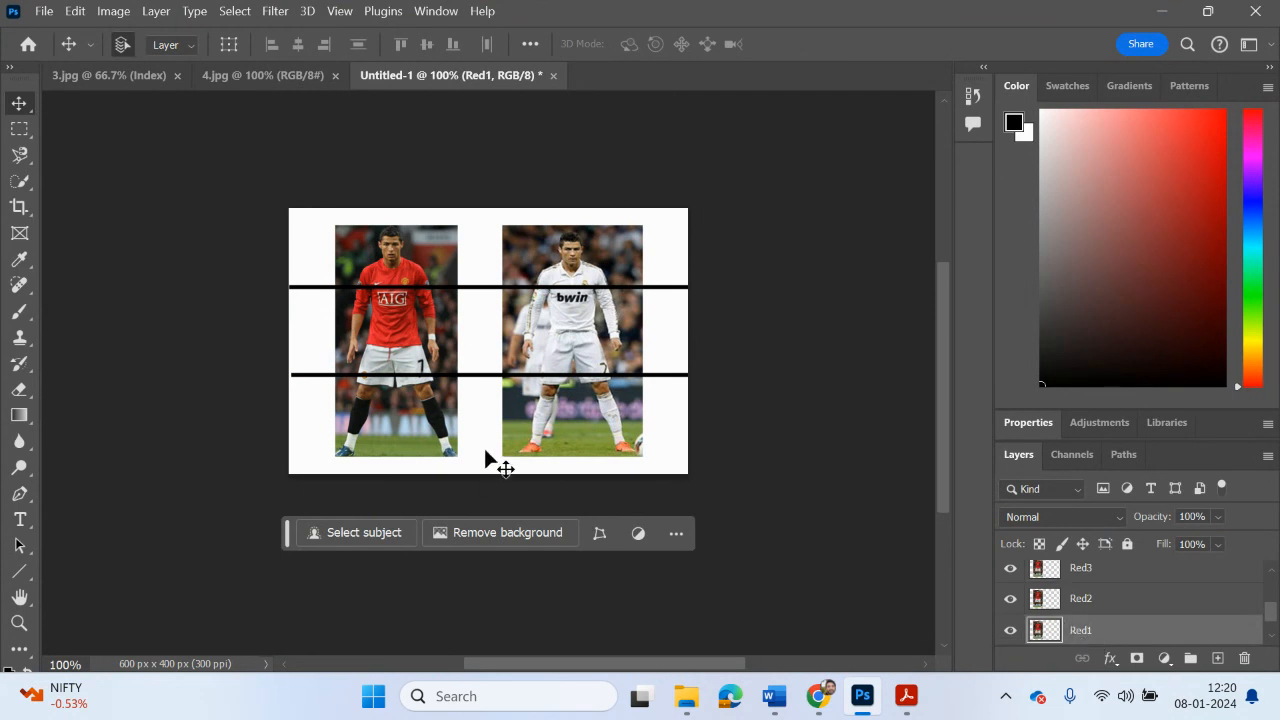
click(1010, 598)
click(1010, 569)
click(19, 129)
drag(330, 221, 463, 376)
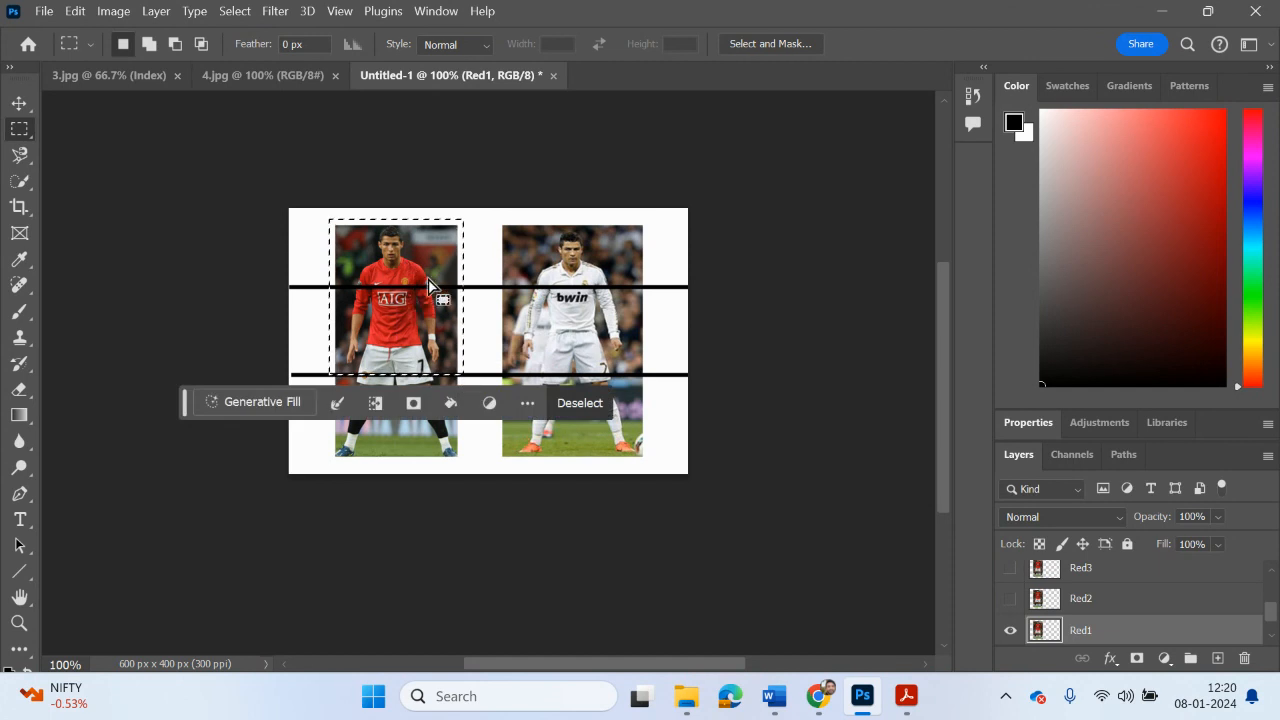
key(Delete)
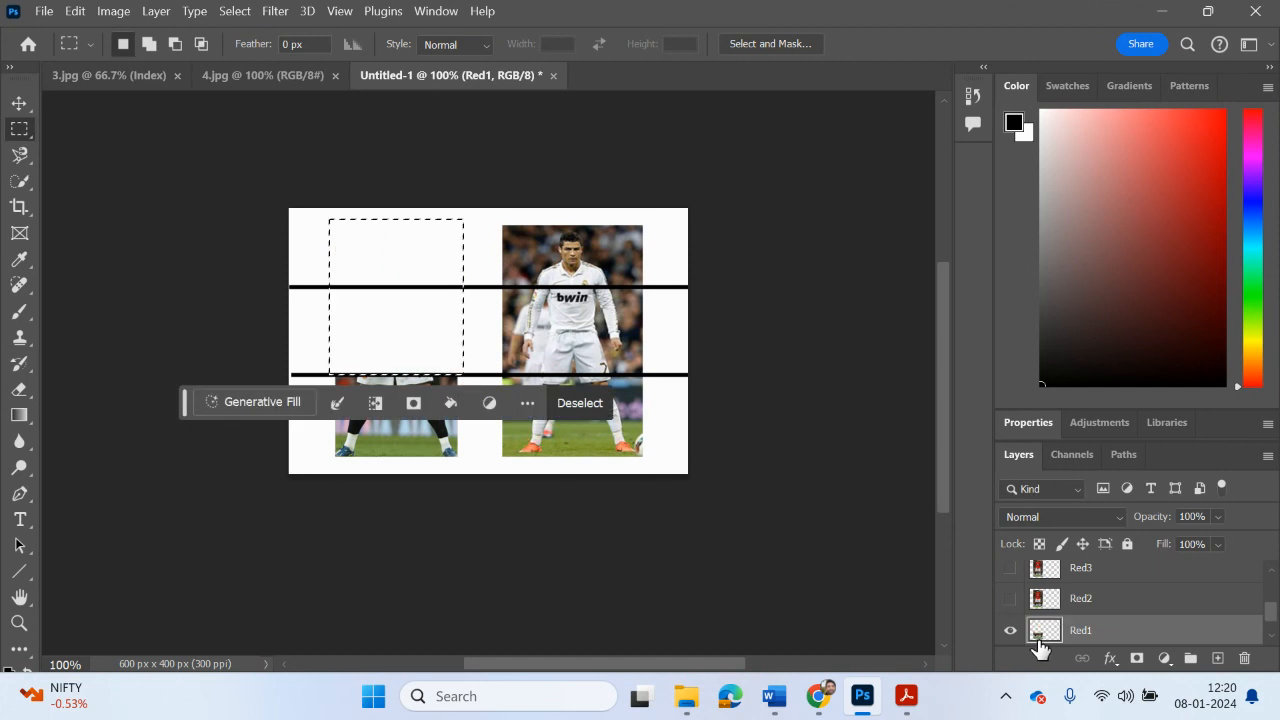
click(236, 13)
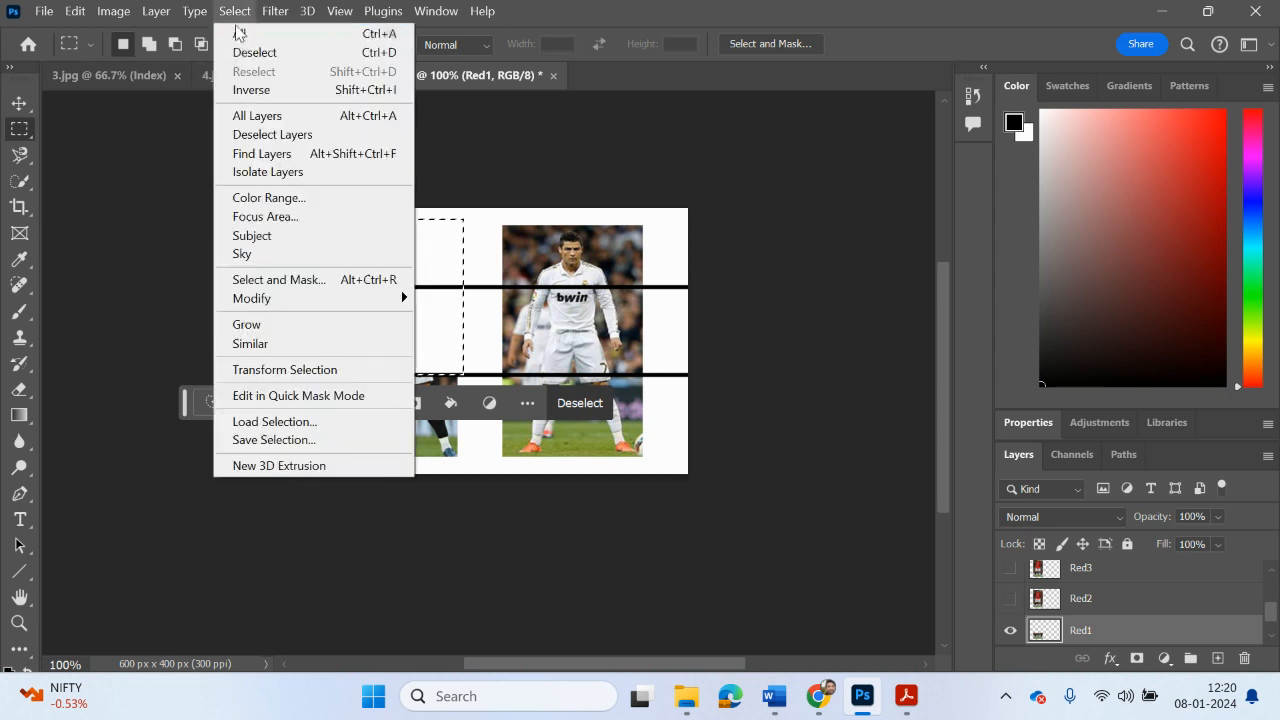
click(248, 52)
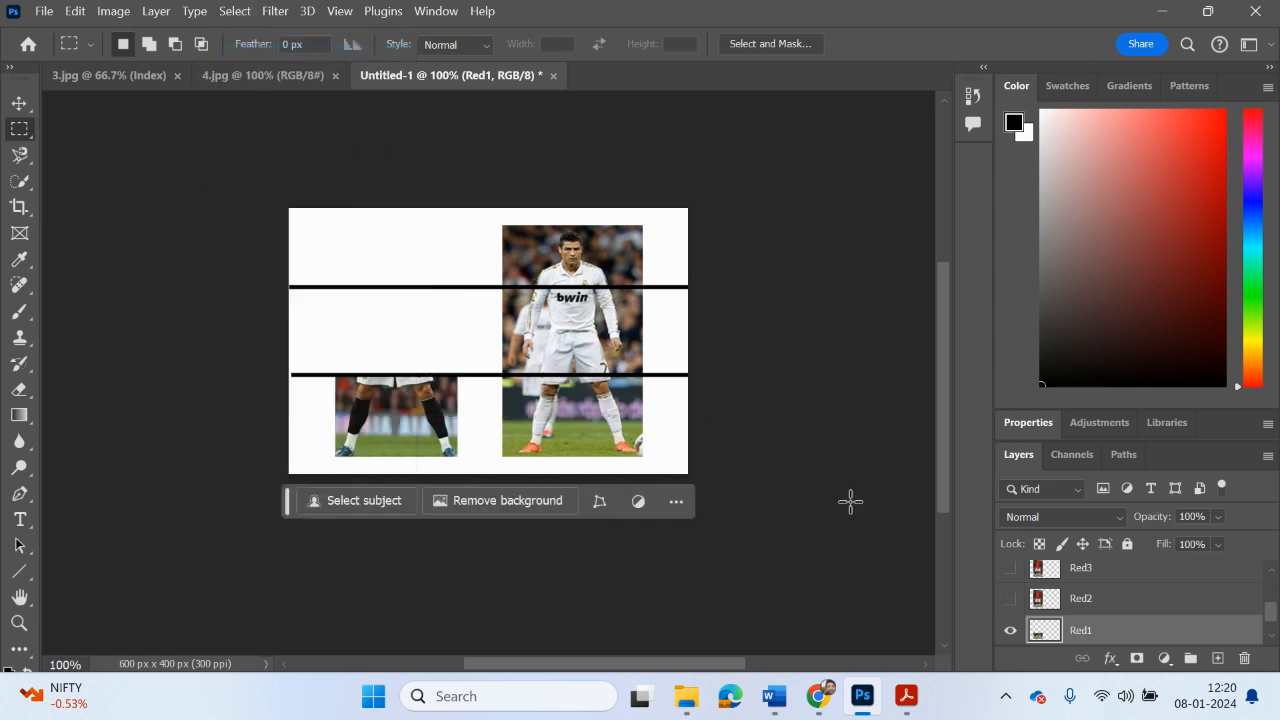
Step: Show Red2 instead of Red1, delete its areas above the upper line and below the lower line, and deselect
click(1010, 630)
click(1010, 598)
click(1060, 603)
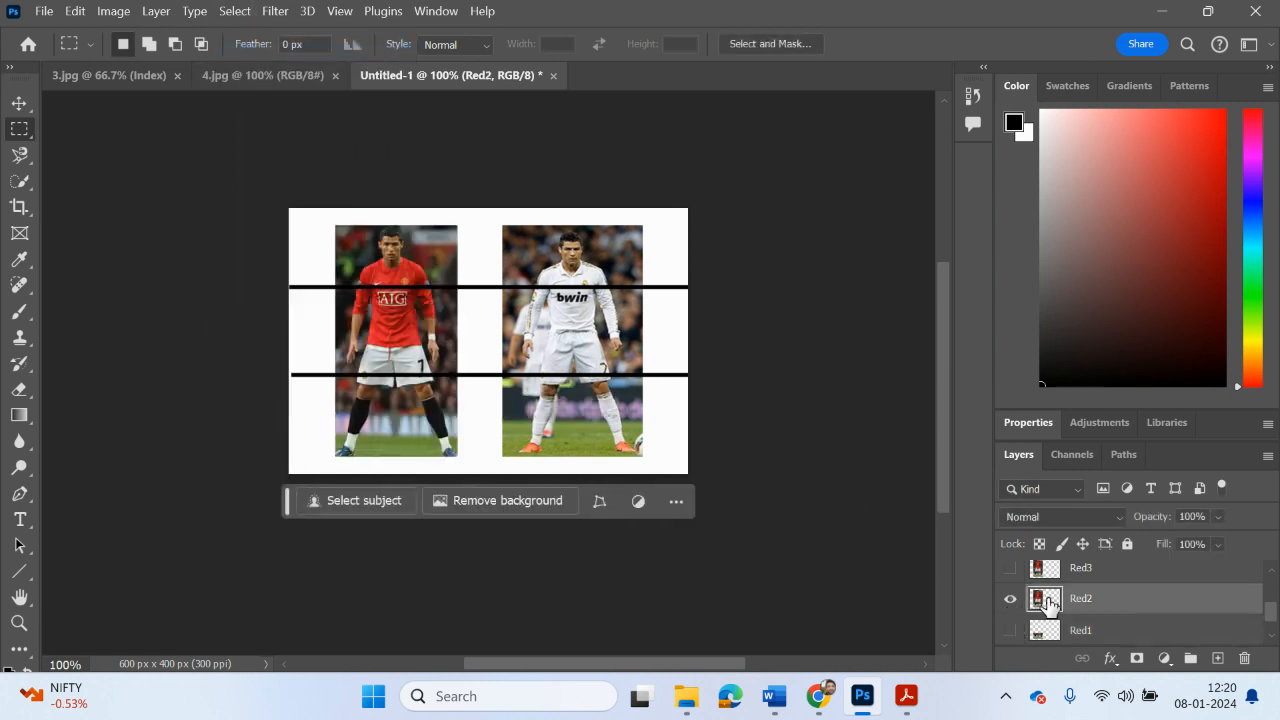
drag(311, 226, 440, 273)
click(324, 214)
drag(324, 214, 463, 287)
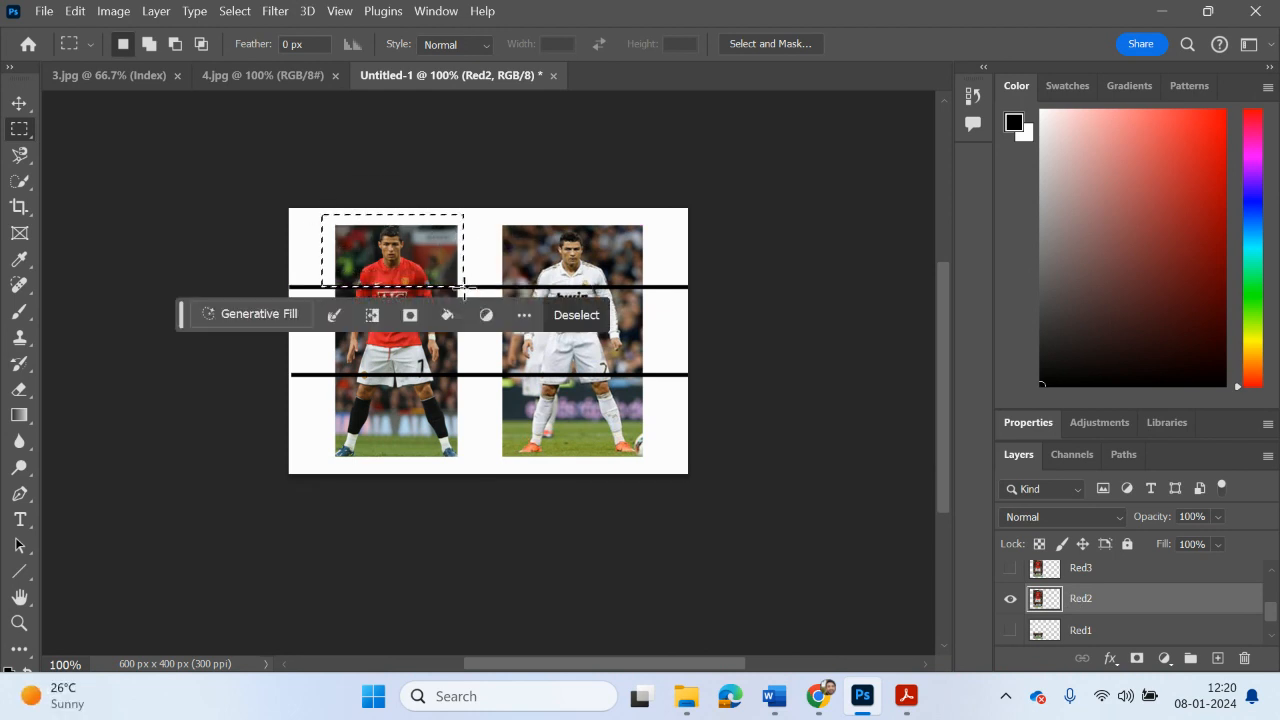
key(Delete)
drag(483, 484, 316, 375)
key(Delete)
click(549, 521)
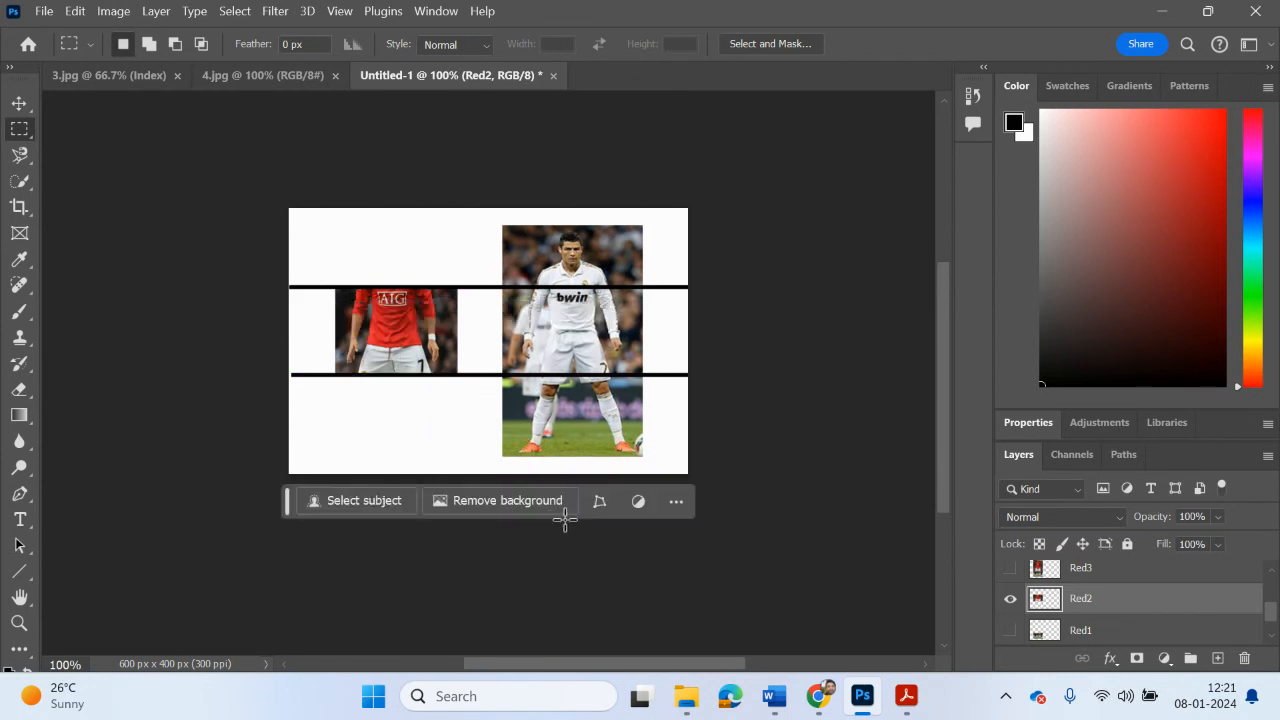
Step: Show Red3 instead of Red2, delete everything below the upper dividing line from Red3, and deselect
click(1009, 598)
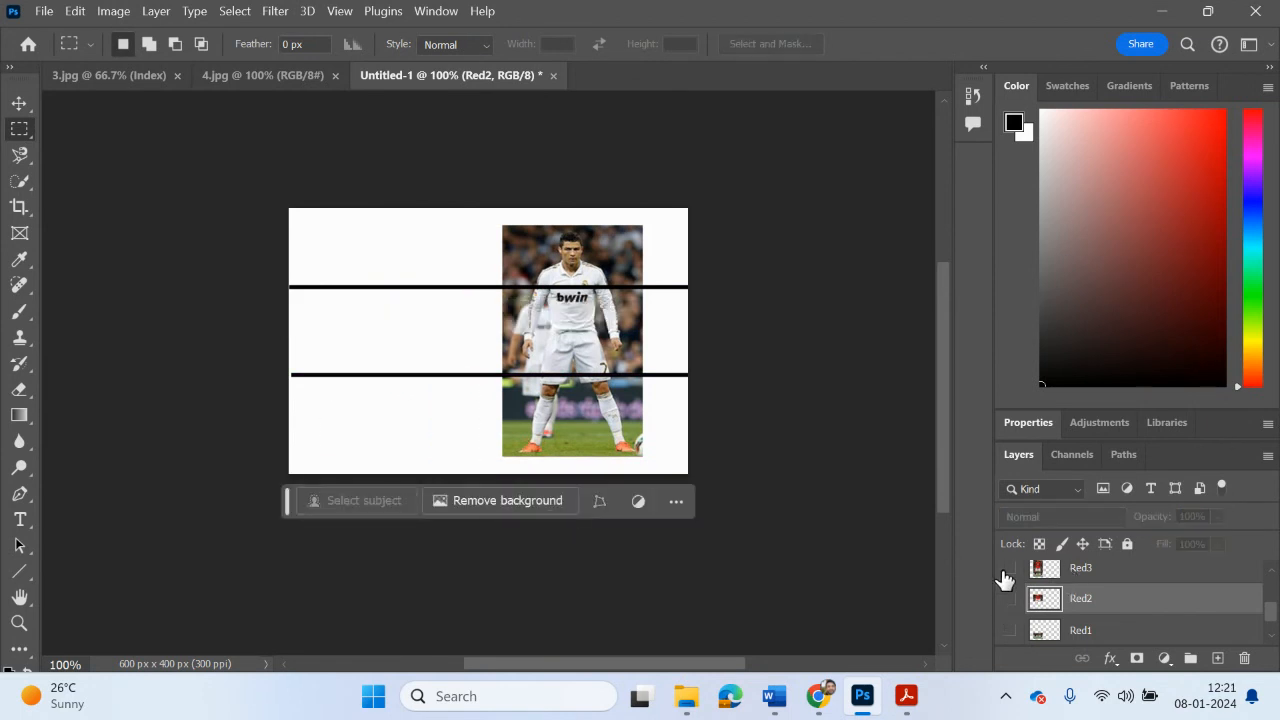
click(1009, 567)
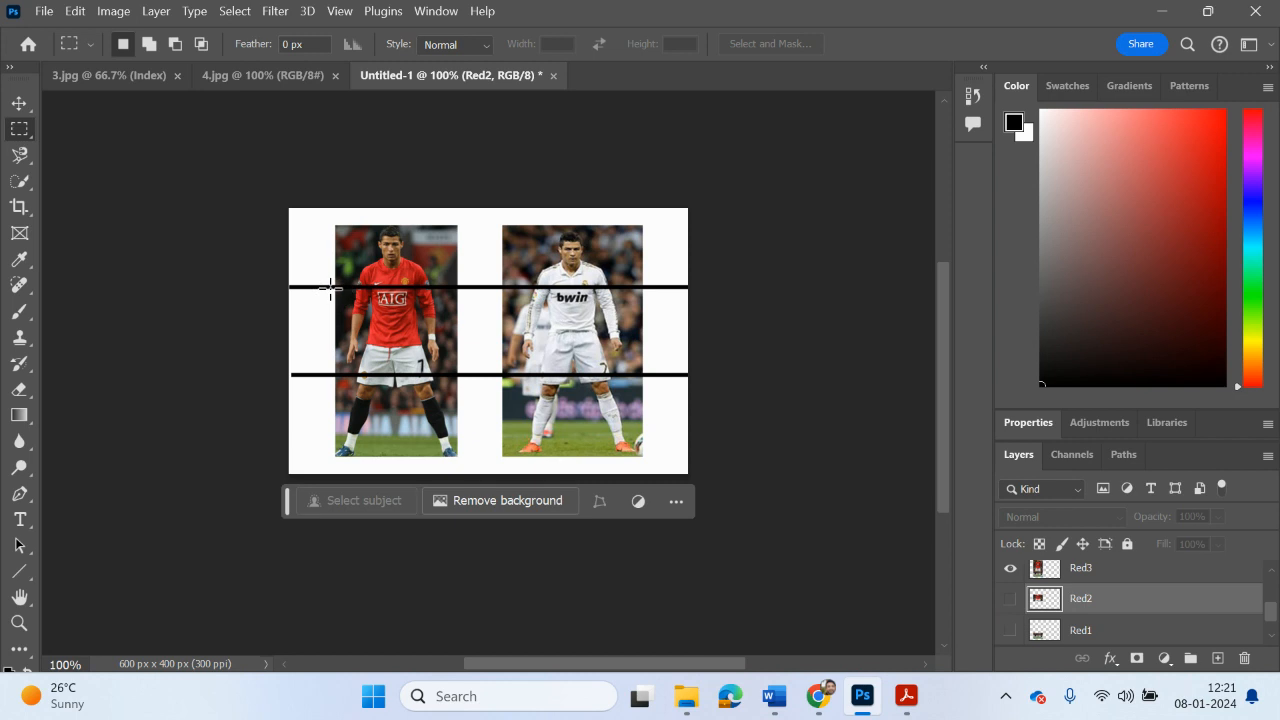
drag(330, 288, 467, 462)
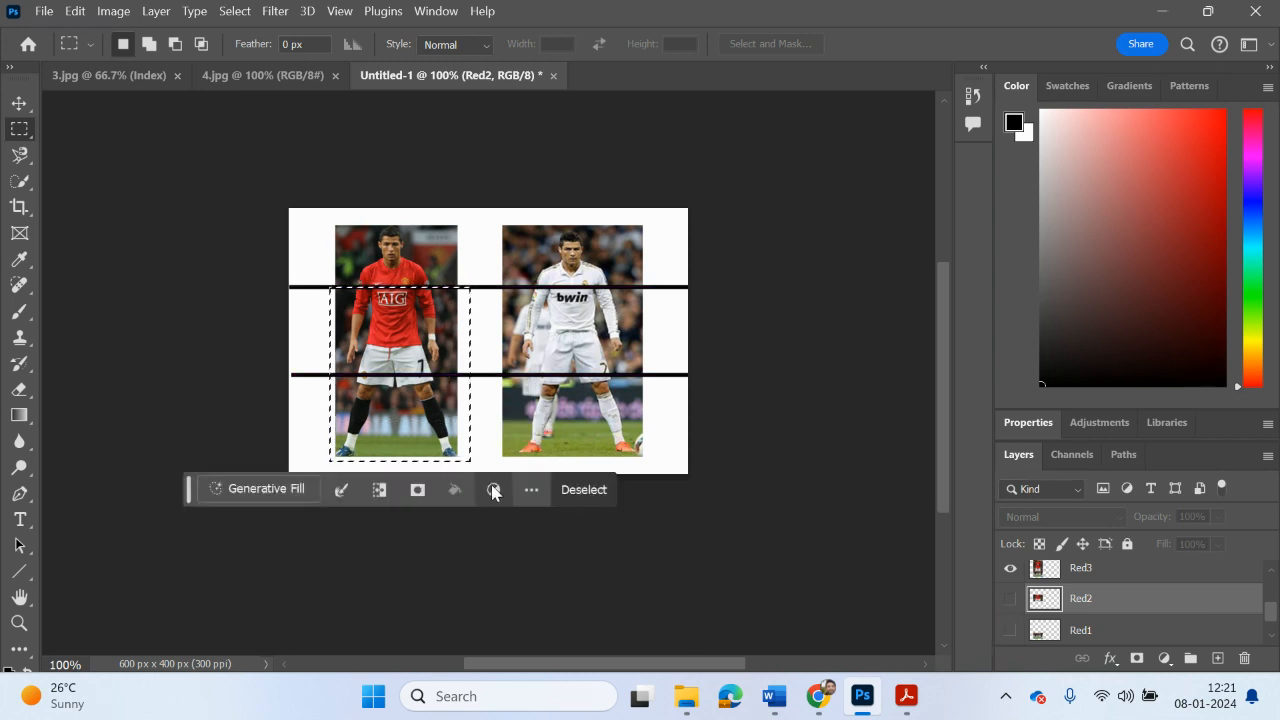
click(1062, 578)
key(Delete)
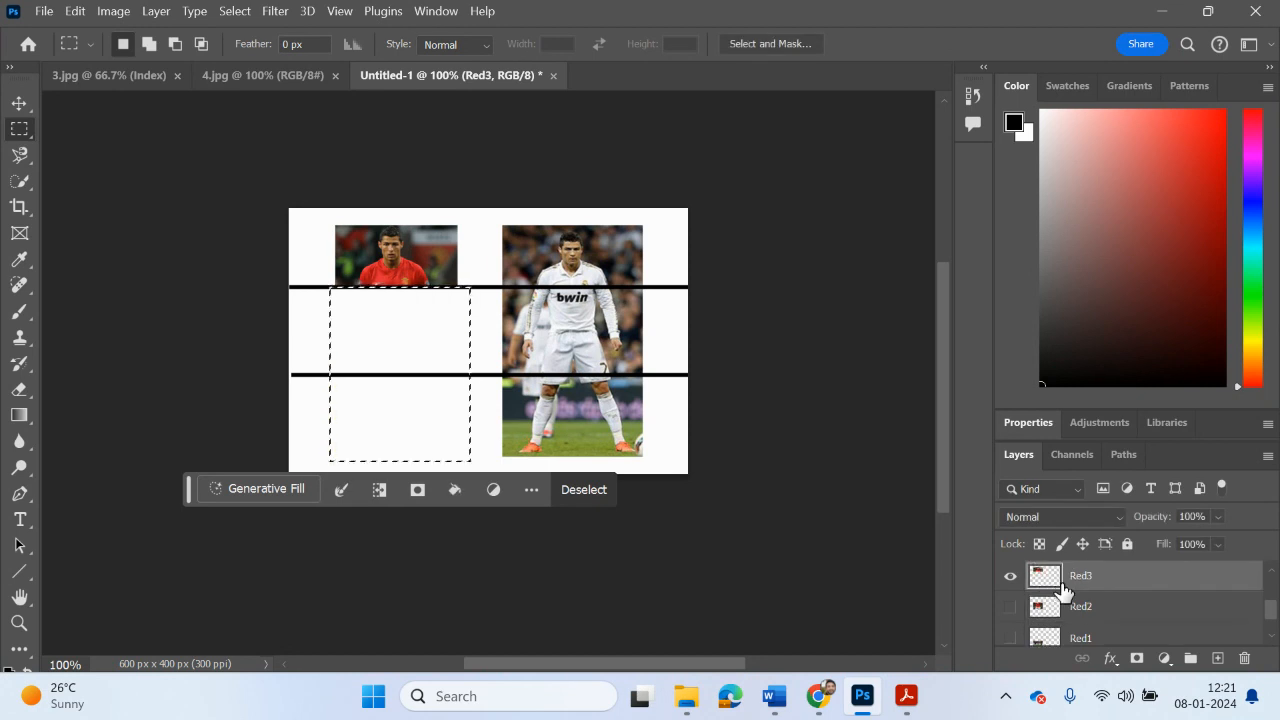
click(246, 12)
click(250, 51)
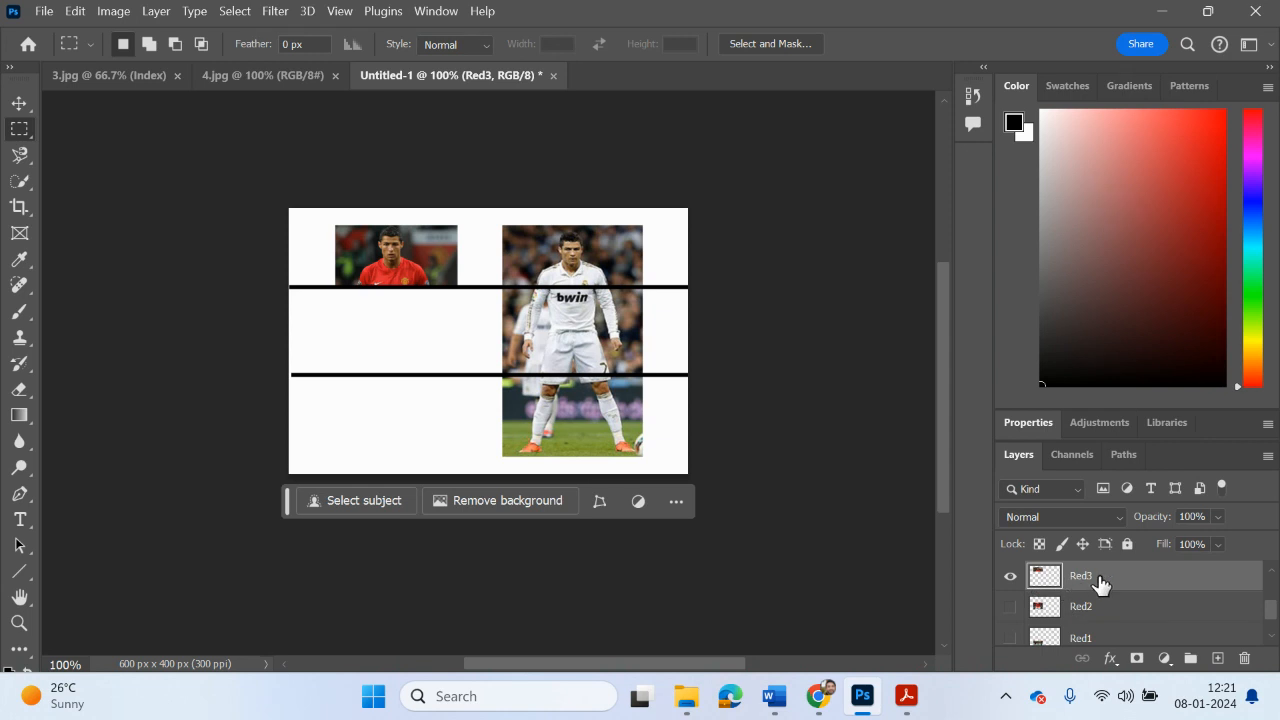
Step: Check the Red3, Red2 and Red1 slices by showing them one at a time, ending with Red1 shown
click(1010, 578)
click(1009, 579)
click(1008, 580)
click(1008, 606)
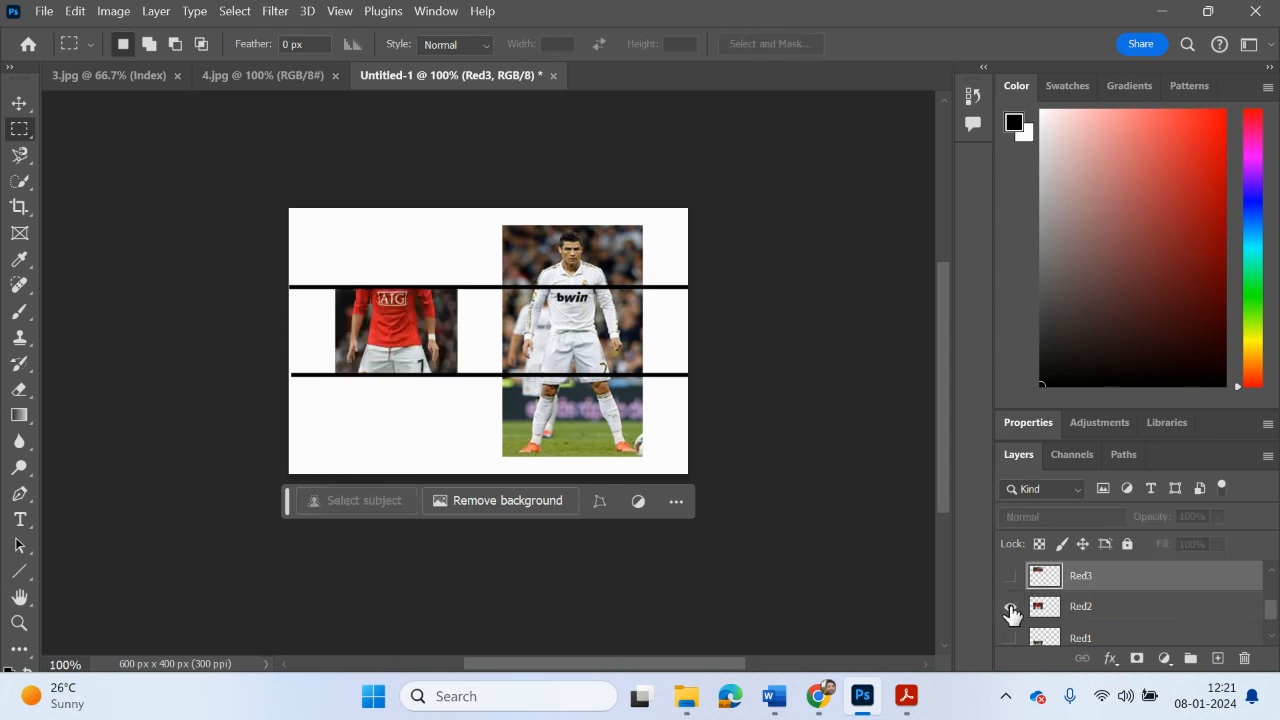
click(1010, 607)
scroll(1013, 618, down, 1)
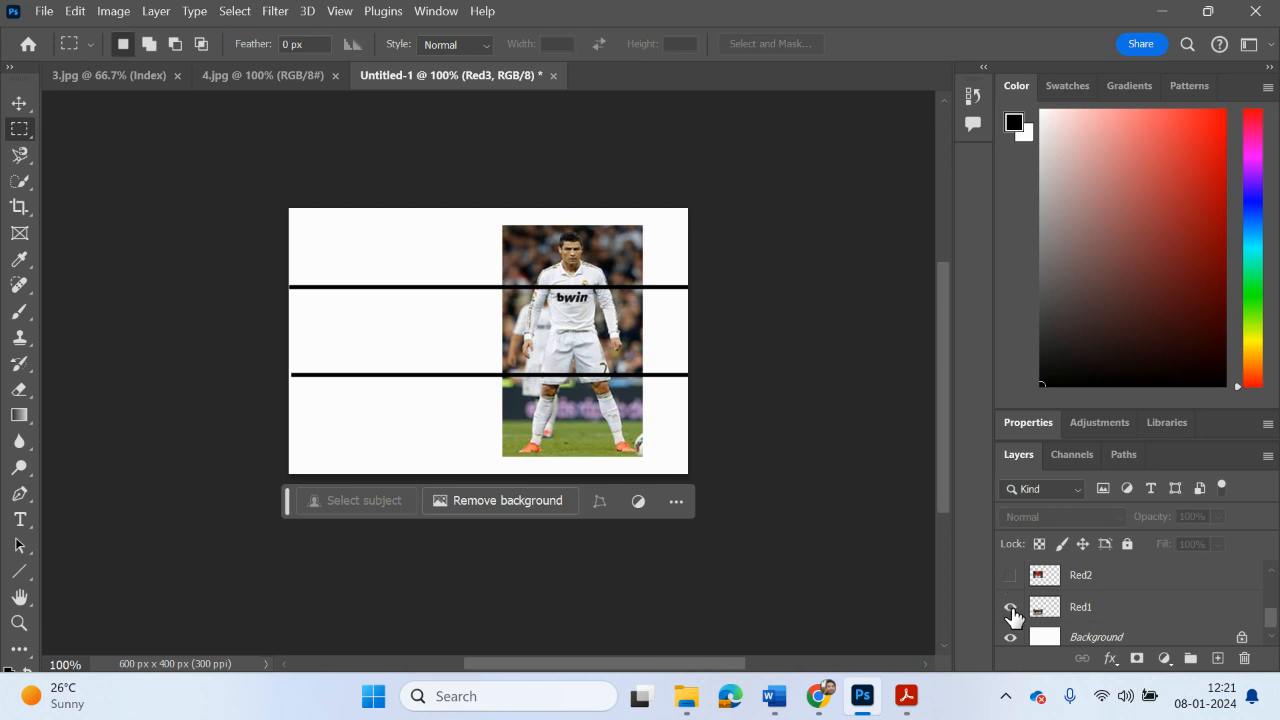
click(1011, 610)
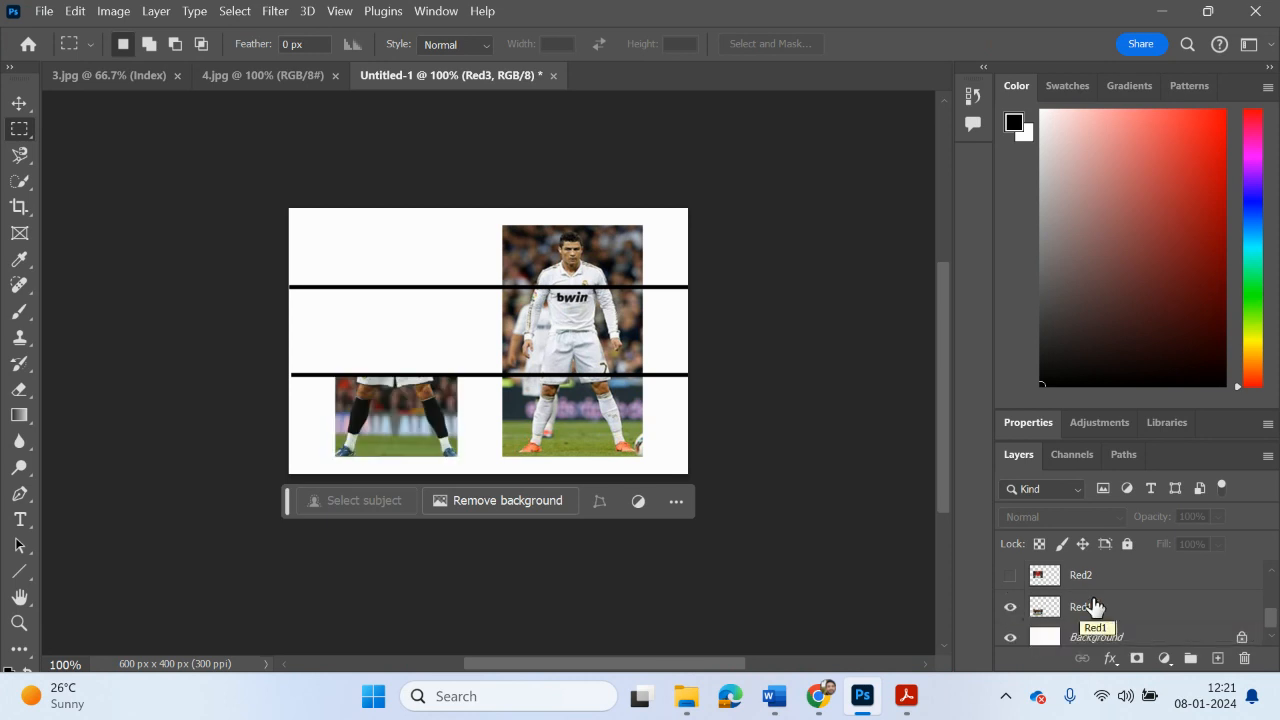
Step: Rename the white-shirted player's layer White1
scroll(1094, 606, up, 1)
scroll(1094, 604, up, 2)
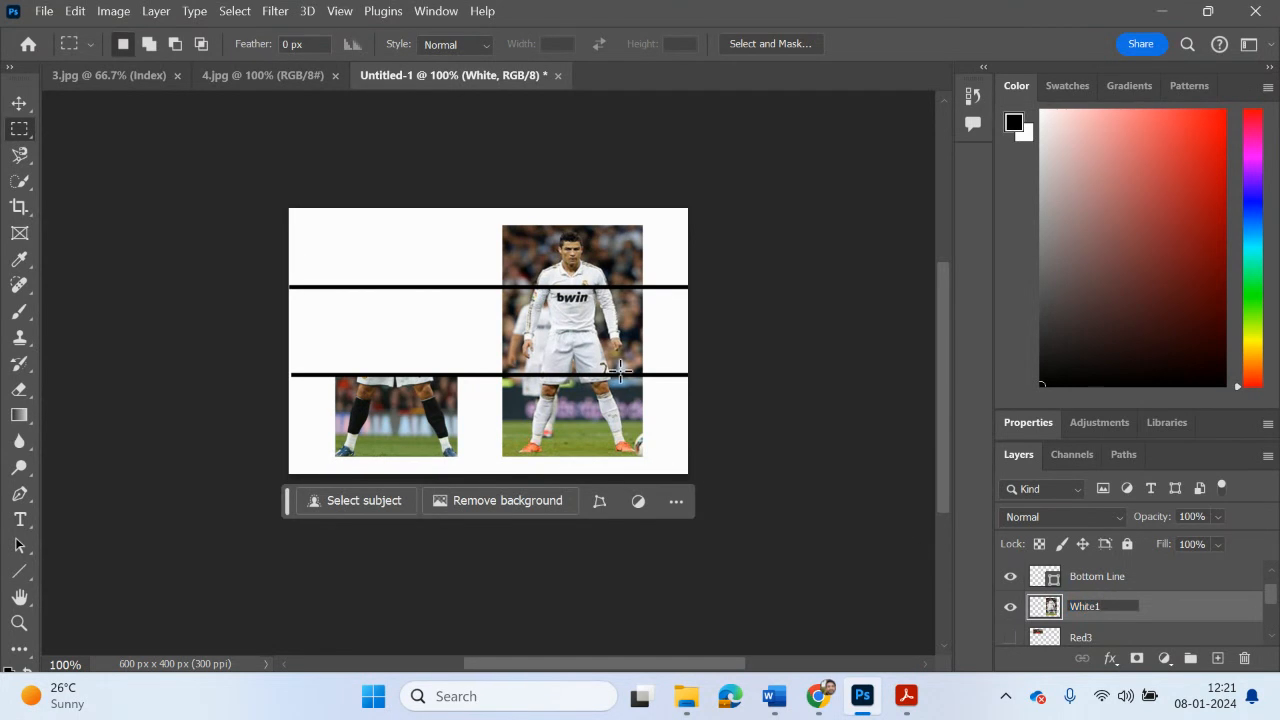
click(822, 455)
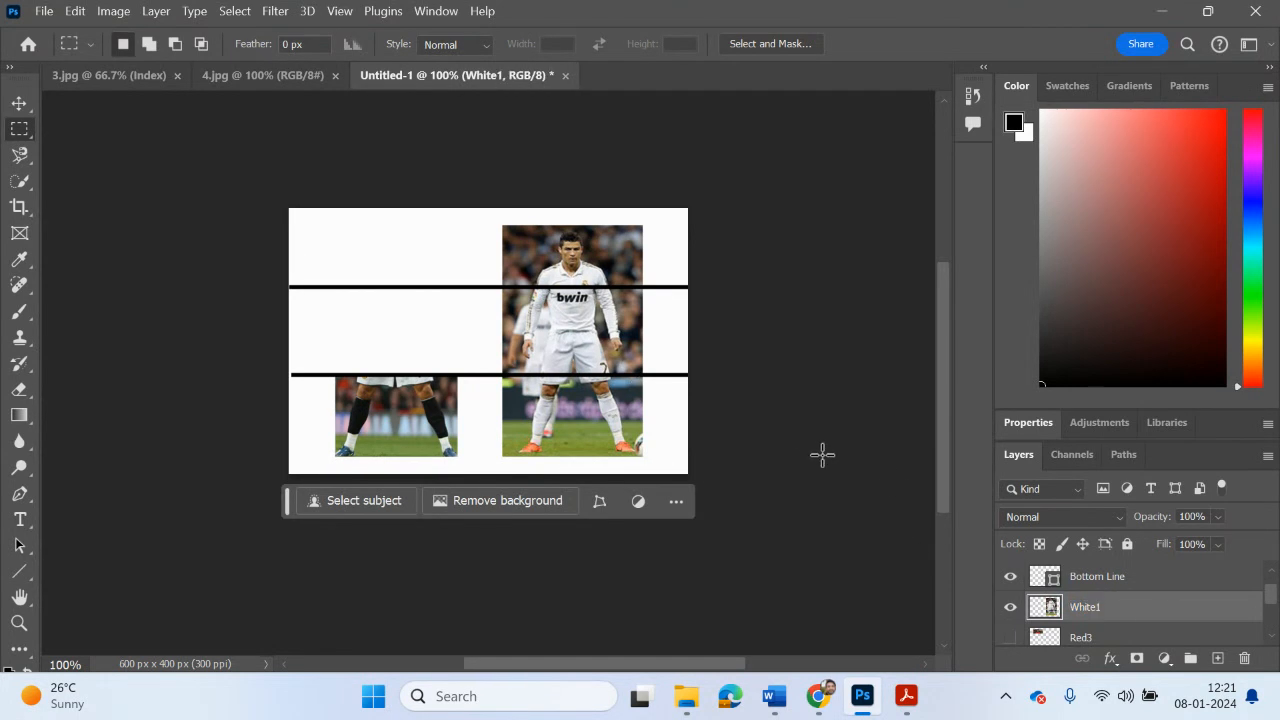
Step: Duplicate the White1 layer and name the copy White2
right_click(1076, 612)
click(1098, 166)
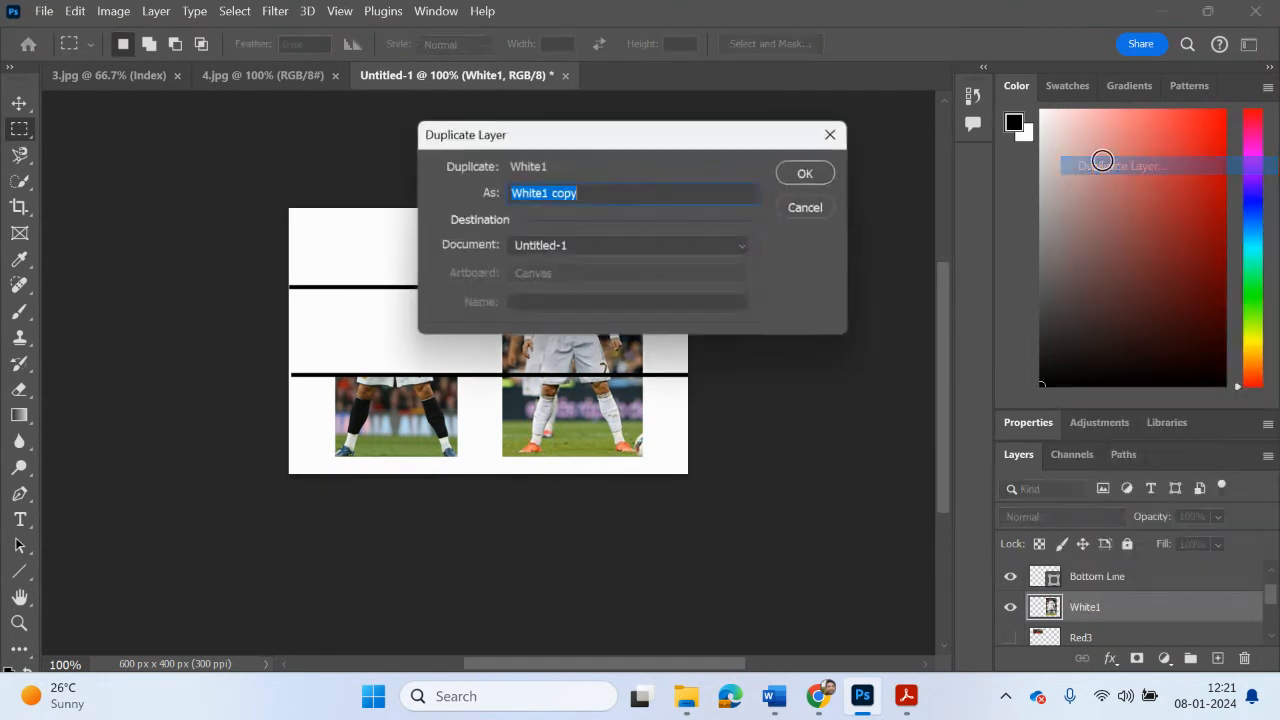
drag(598, 195, 547, 197)
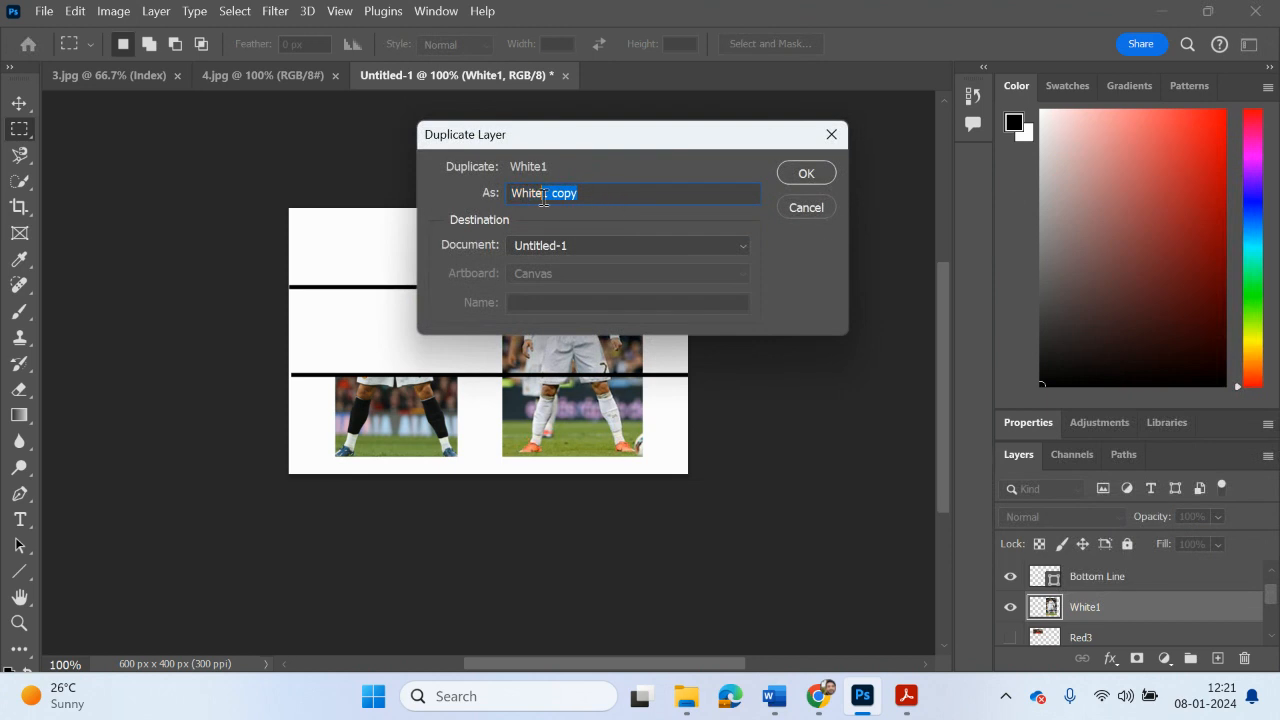
text(2)
click(806, 174)
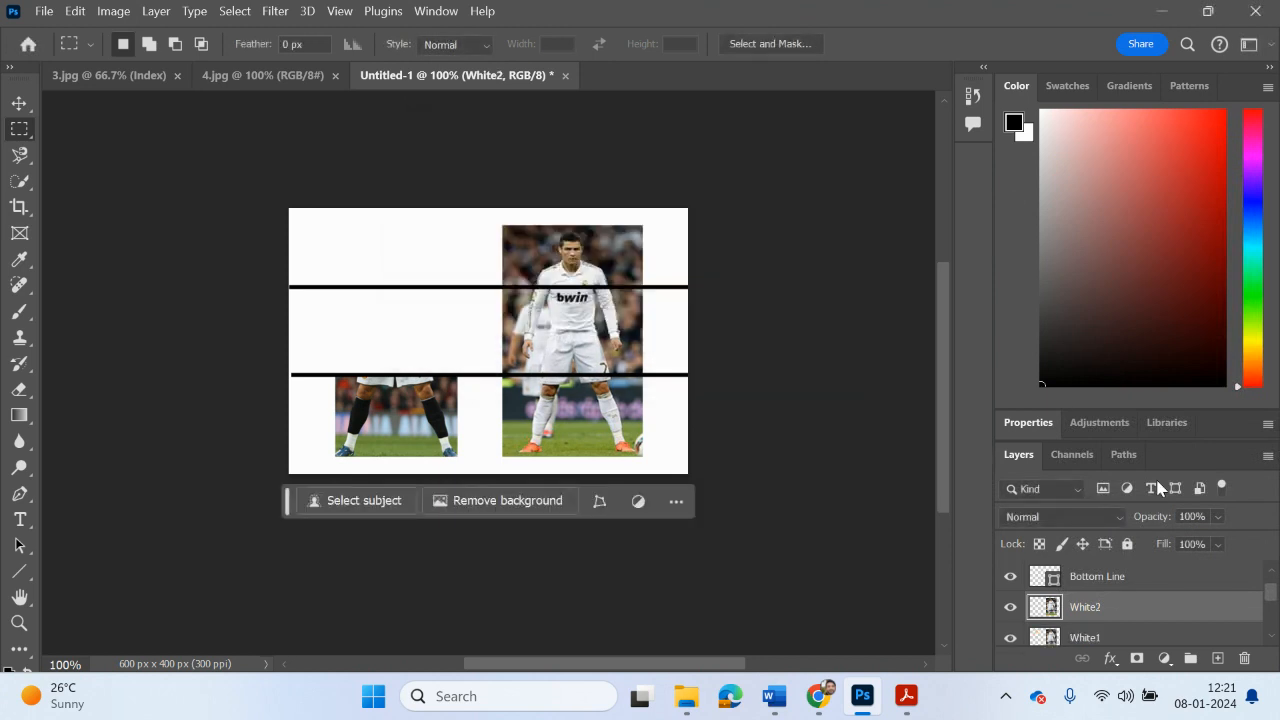
Step: Duplicate the White2 layer and name the copy White3
right_click(1091, 605)
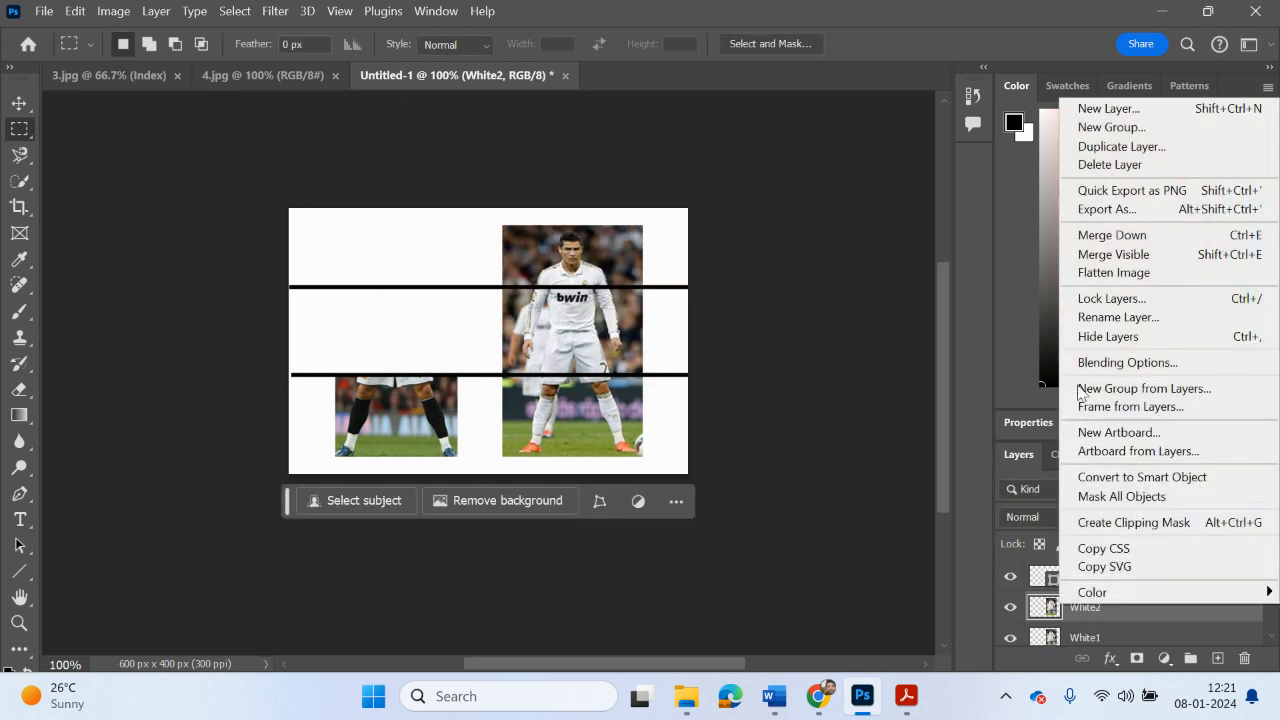
click(1100, 147)
drag(582, 194, 545, 200)
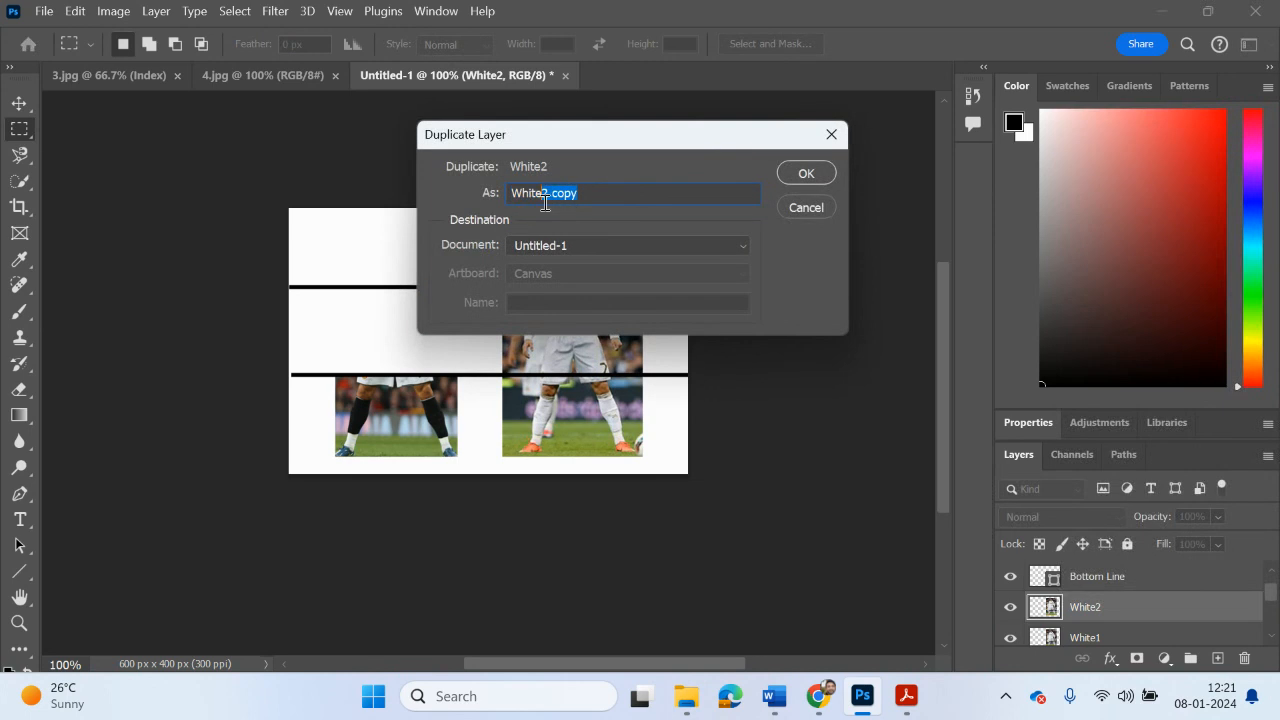
text(3)
click(806, 176)
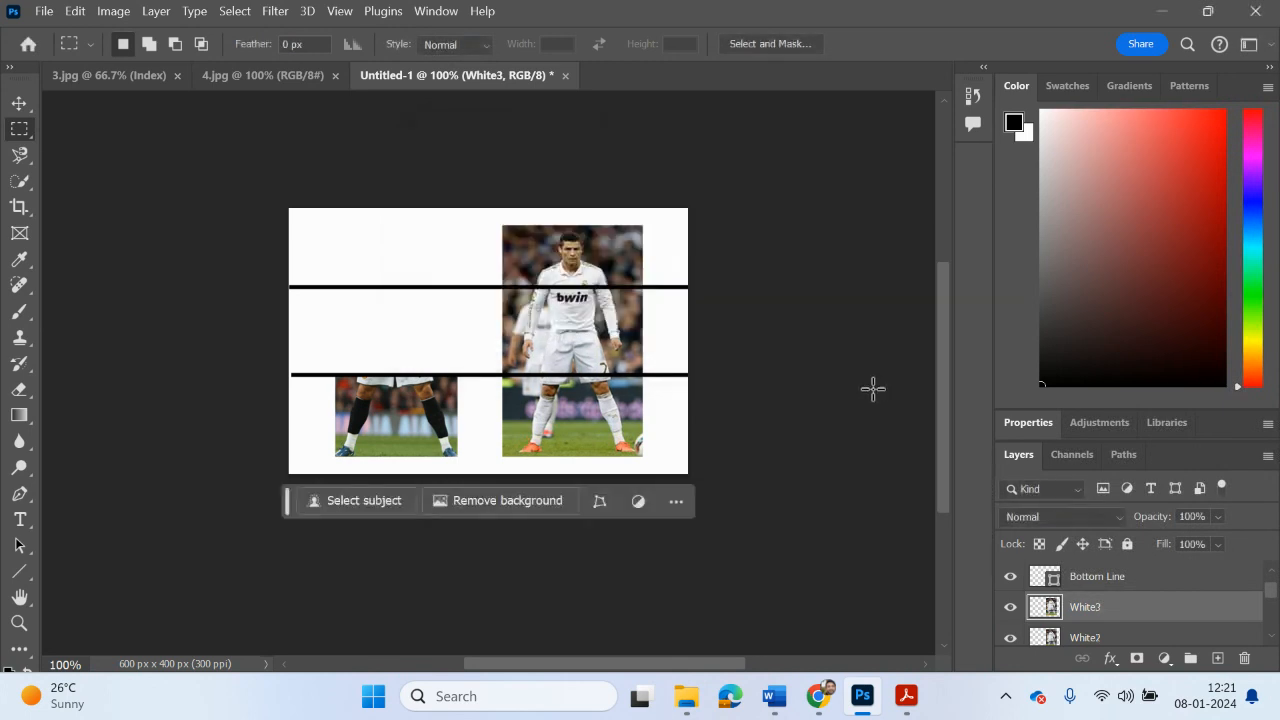
Step: Hide White2 and White1, delete everything below the upper dividing line from White3, and deselect
scroll(1080, 600, down, 1)
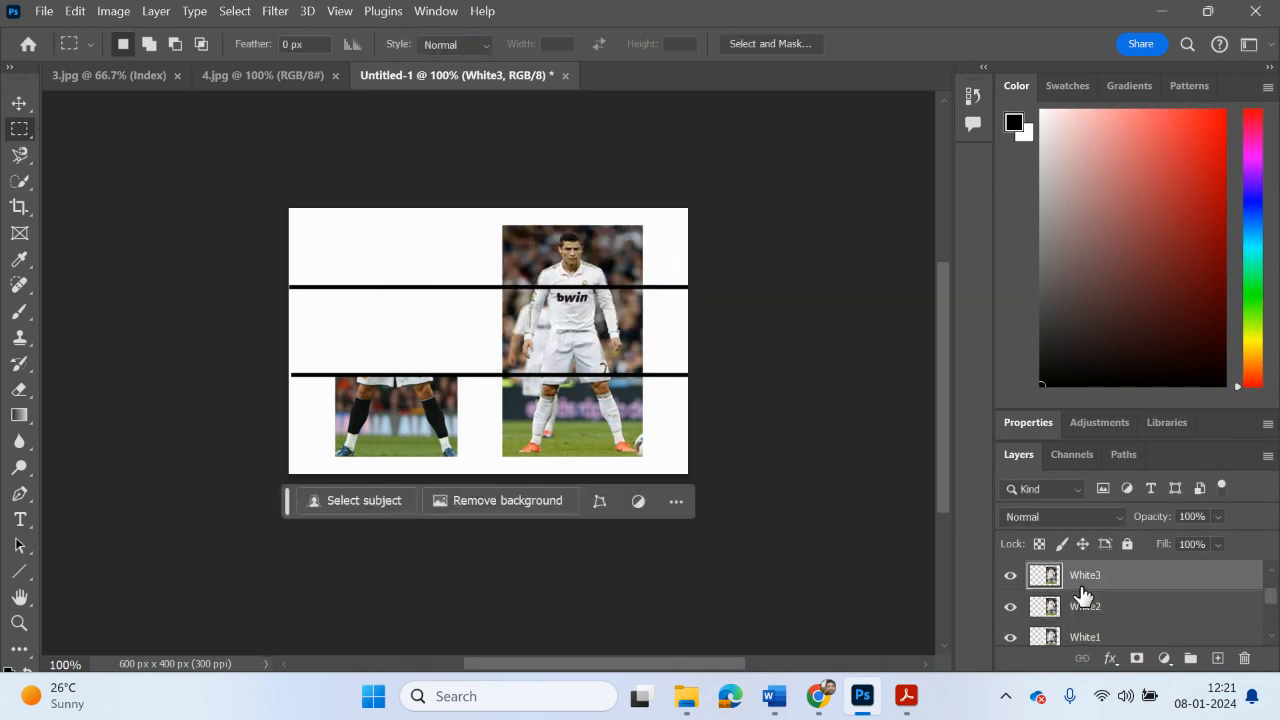
click(1010, 606)
drag(655, 470, 494, 285)
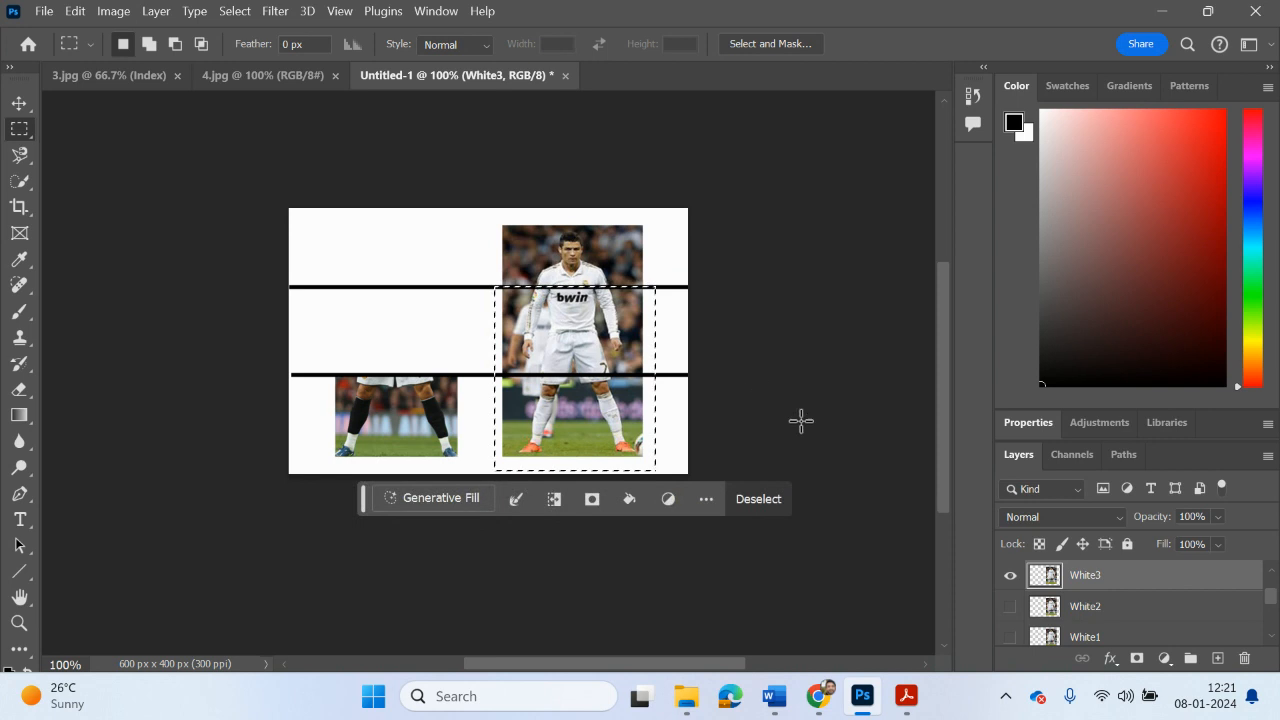
key(Delete)
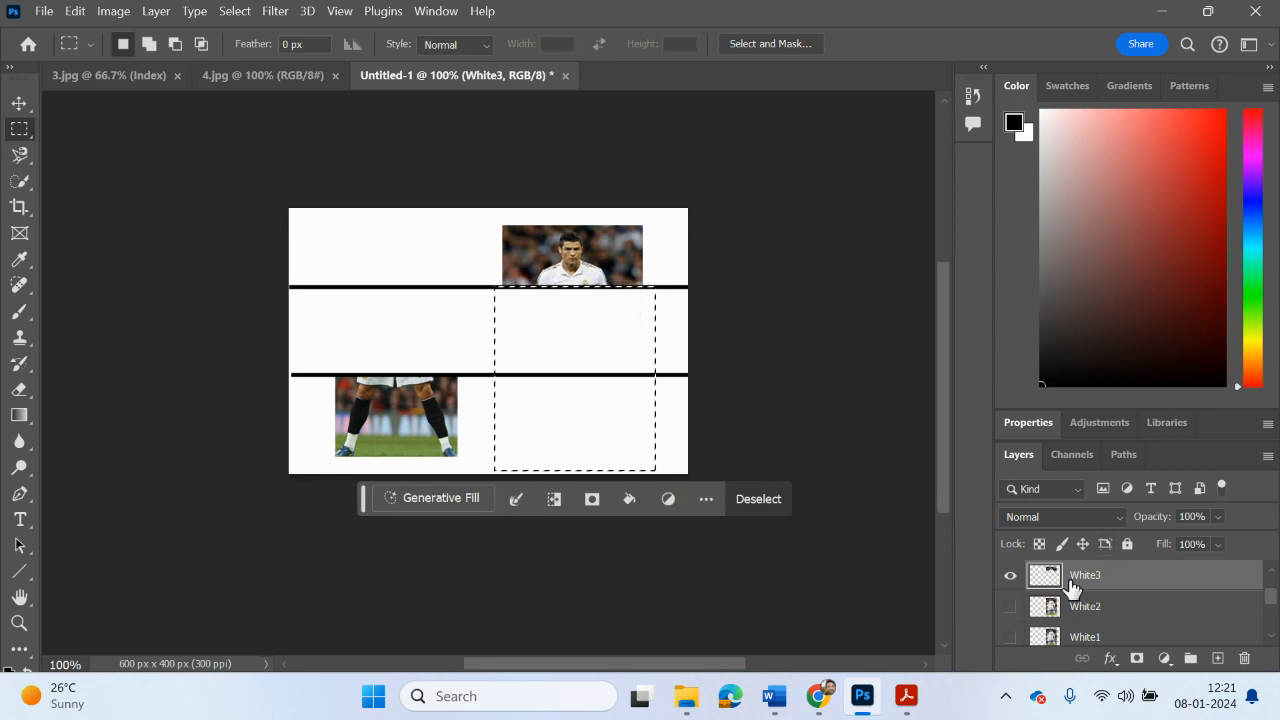
key(ctrl+d)
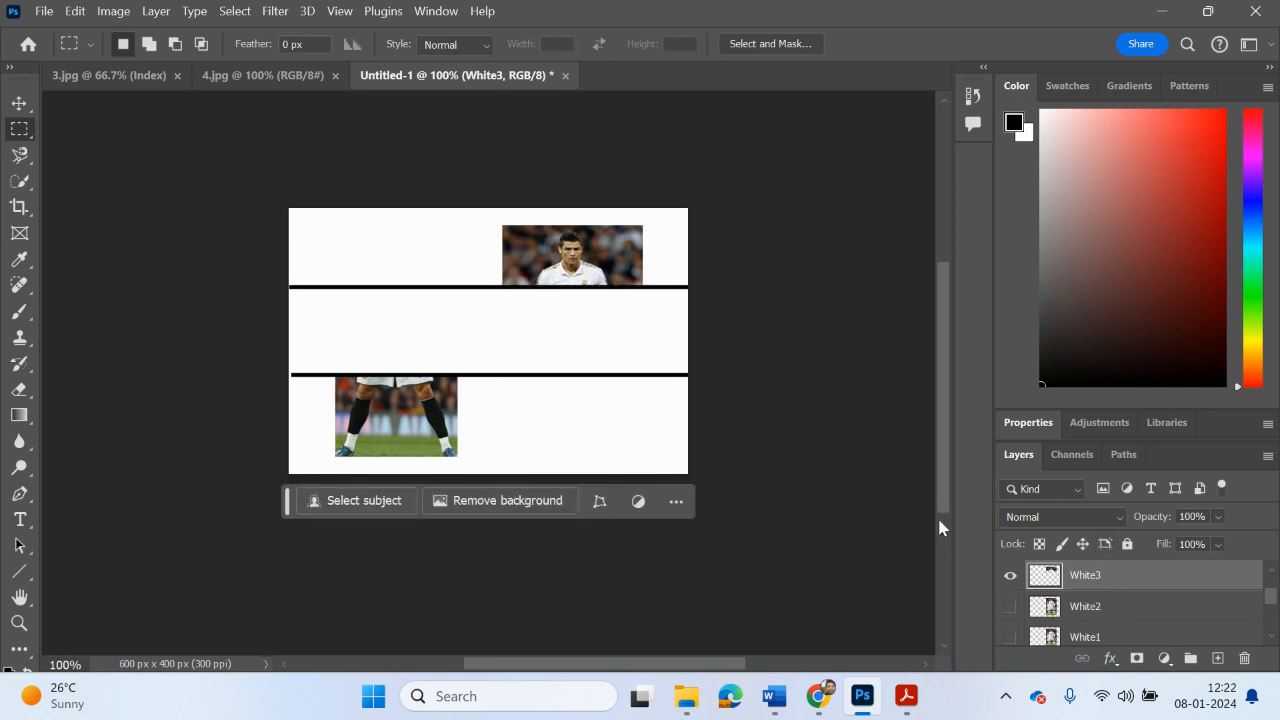
Step: Show White2 instead of White3, and delete its parts above the upper dividing line and below the lower one
click(1010, 575)
click(1010, 606)
click(1082, 607)
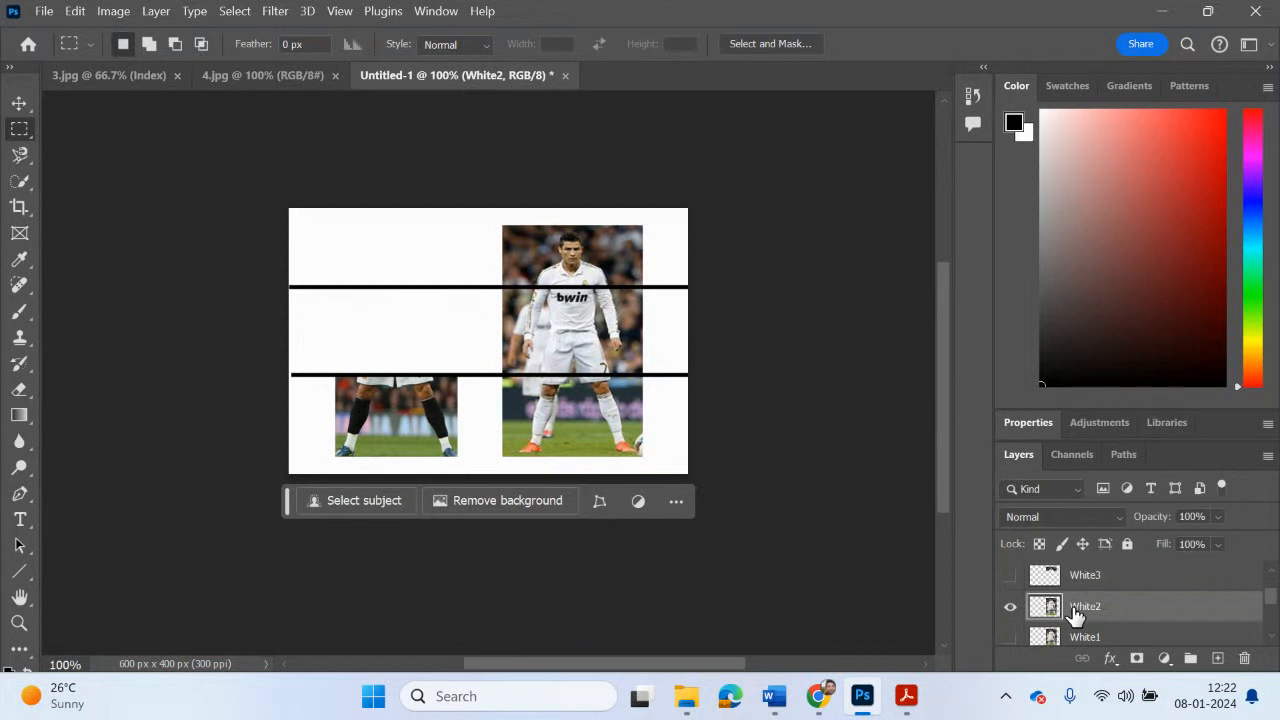
drag(490, 229, 648, 290)
drag(672, 472, 483, 362)
key(Delete)
click(781, 425)
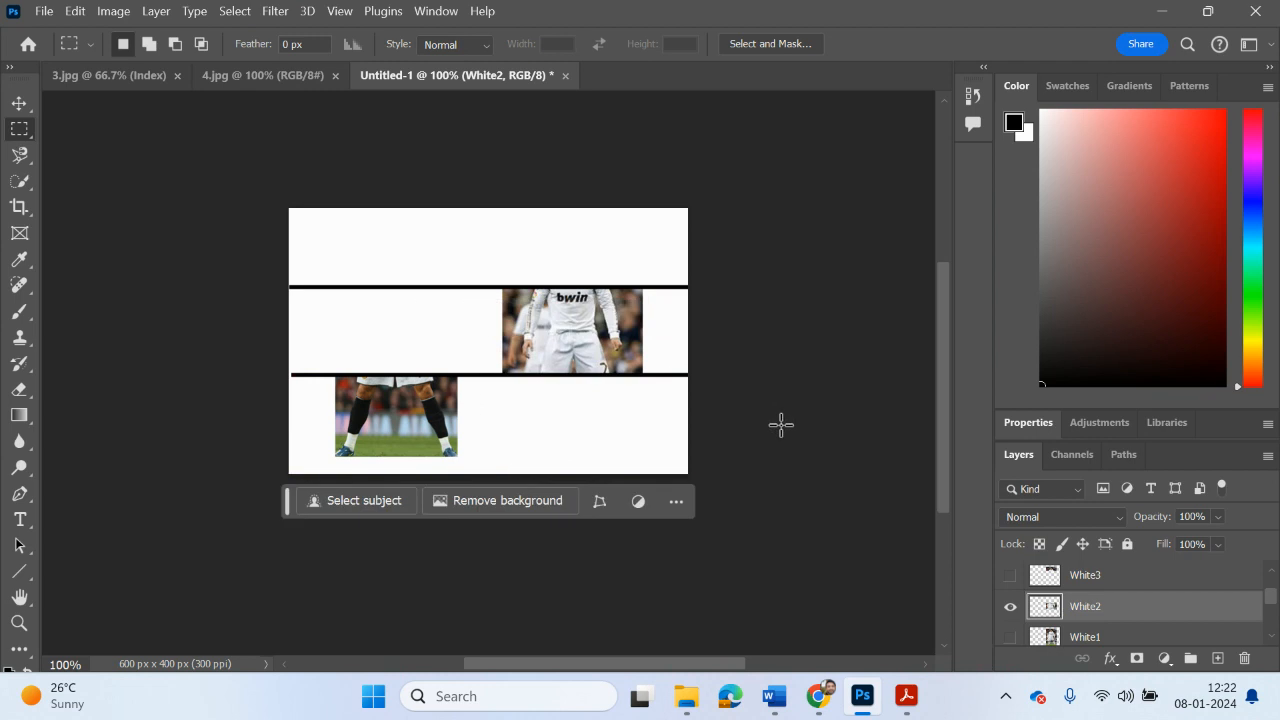
Step: Show White1 instead of White2, and cut away everything above the lower dividing line from White1
click(1010, 606)
click(1011, 637)
drag(491, 221, 646, 375)
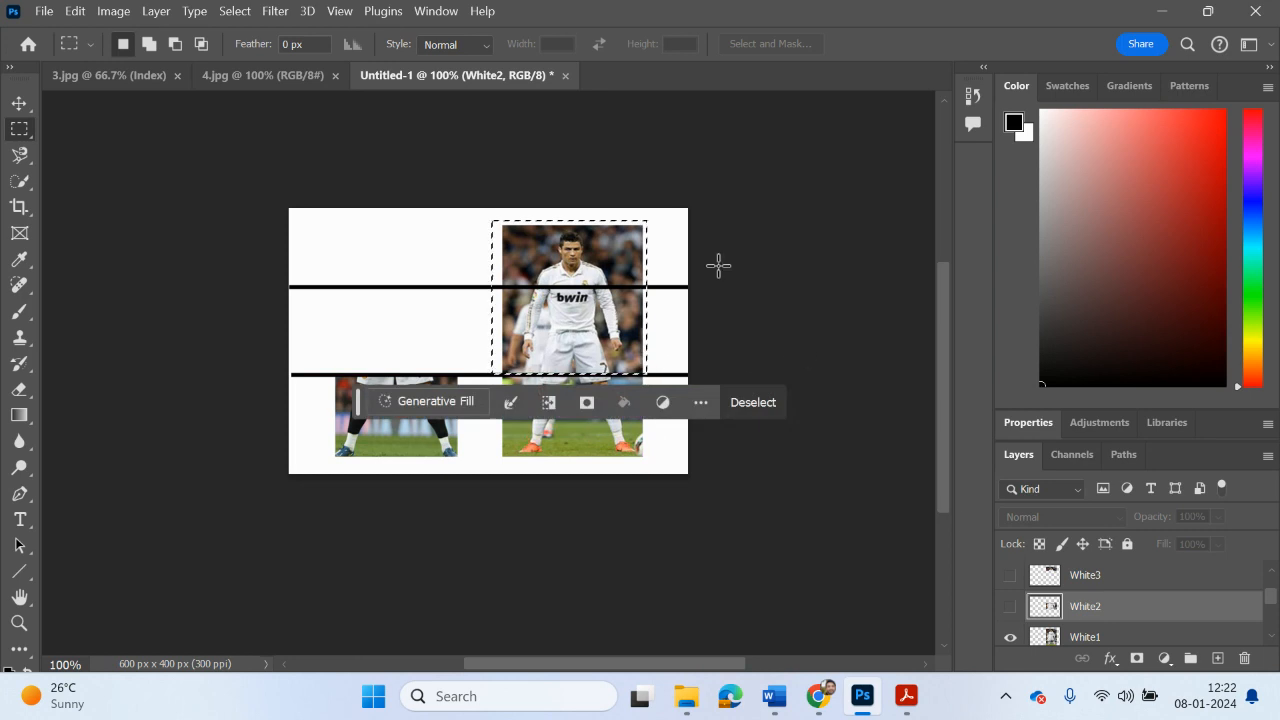
click(1088, 637)
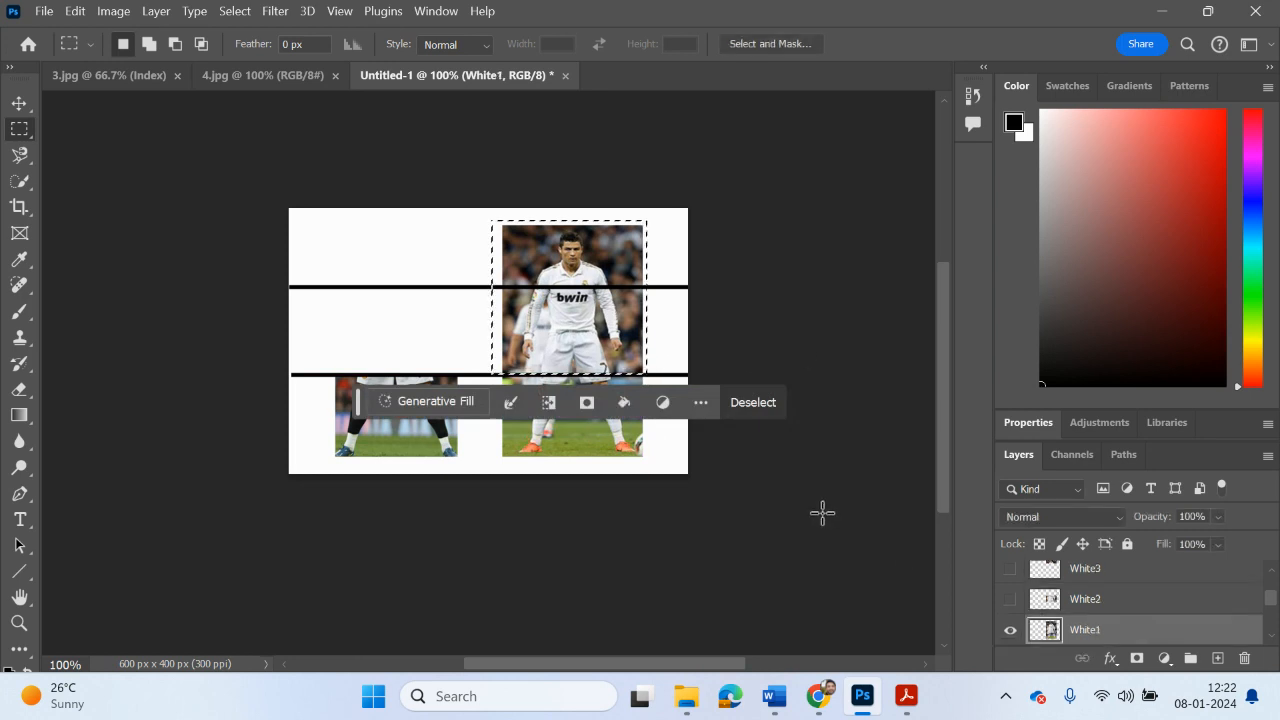
key(ctrl+x)
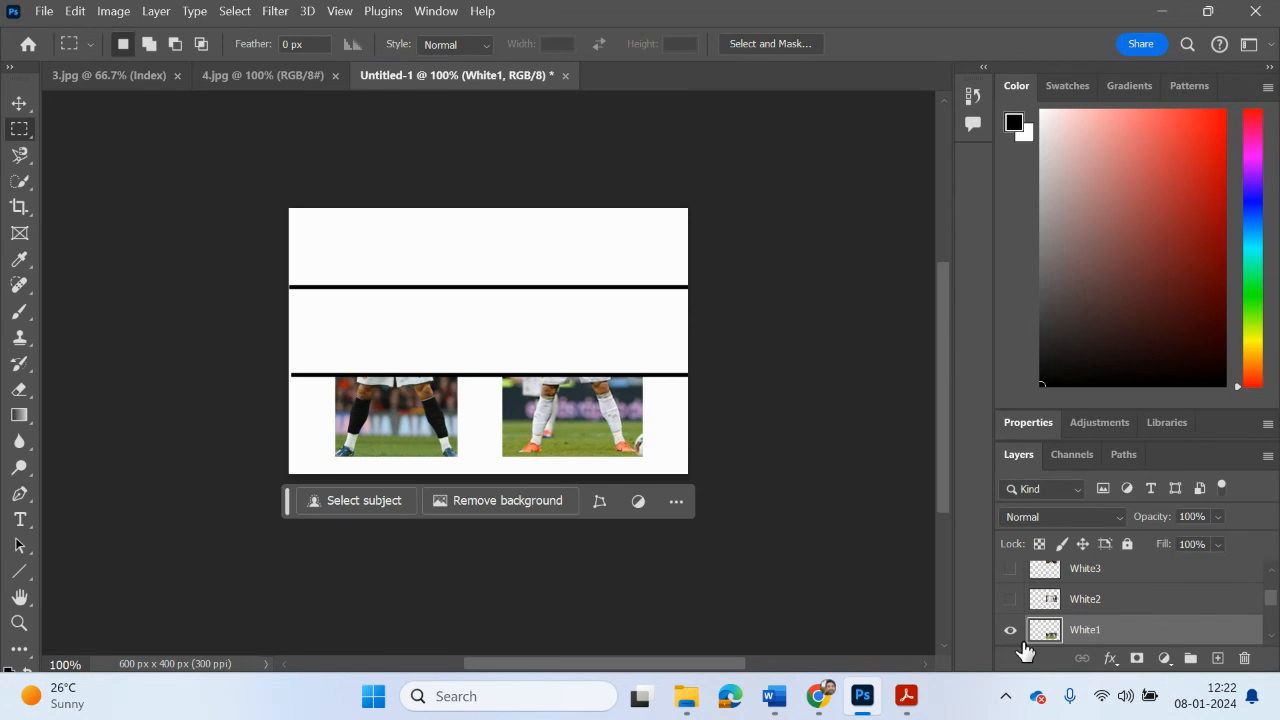
Step: Make the hidden White2, White3, Red2 and Red3 slices visible again
click(1010, 599)
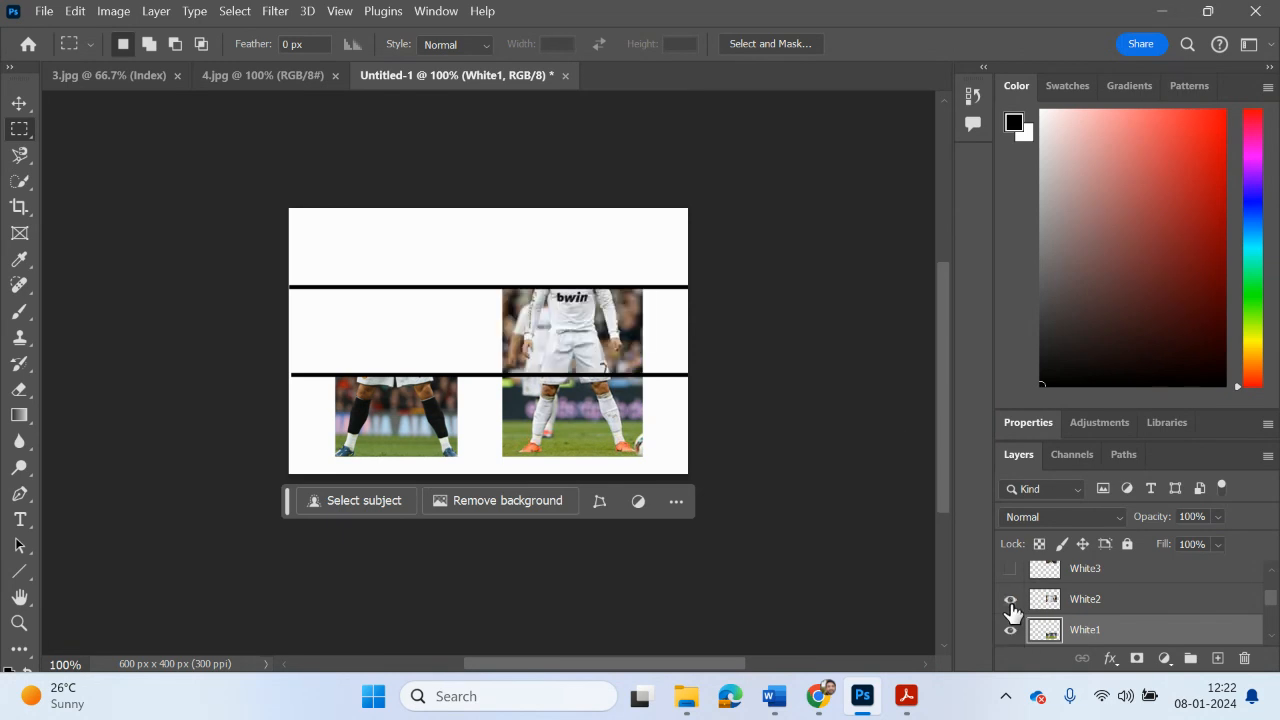
click(1010, 569)
scroll(1025, 600, down, 3)
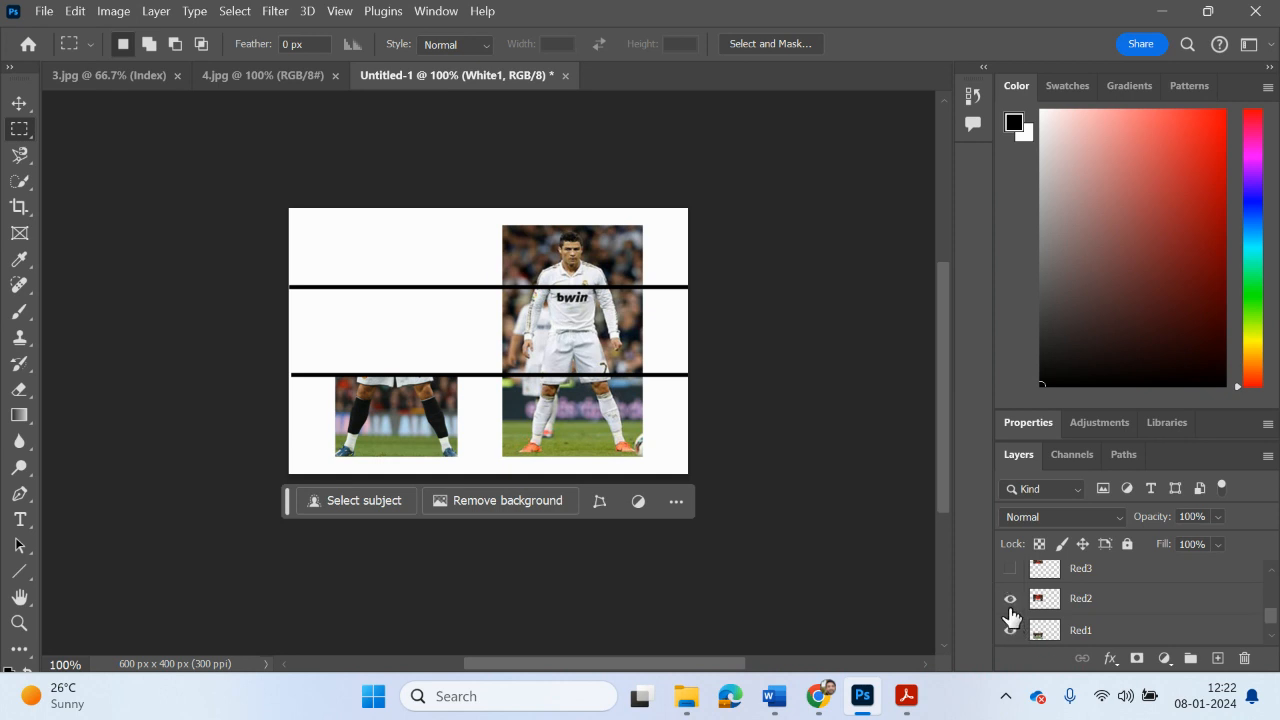
click(1010, 600)
click(1011, 569)
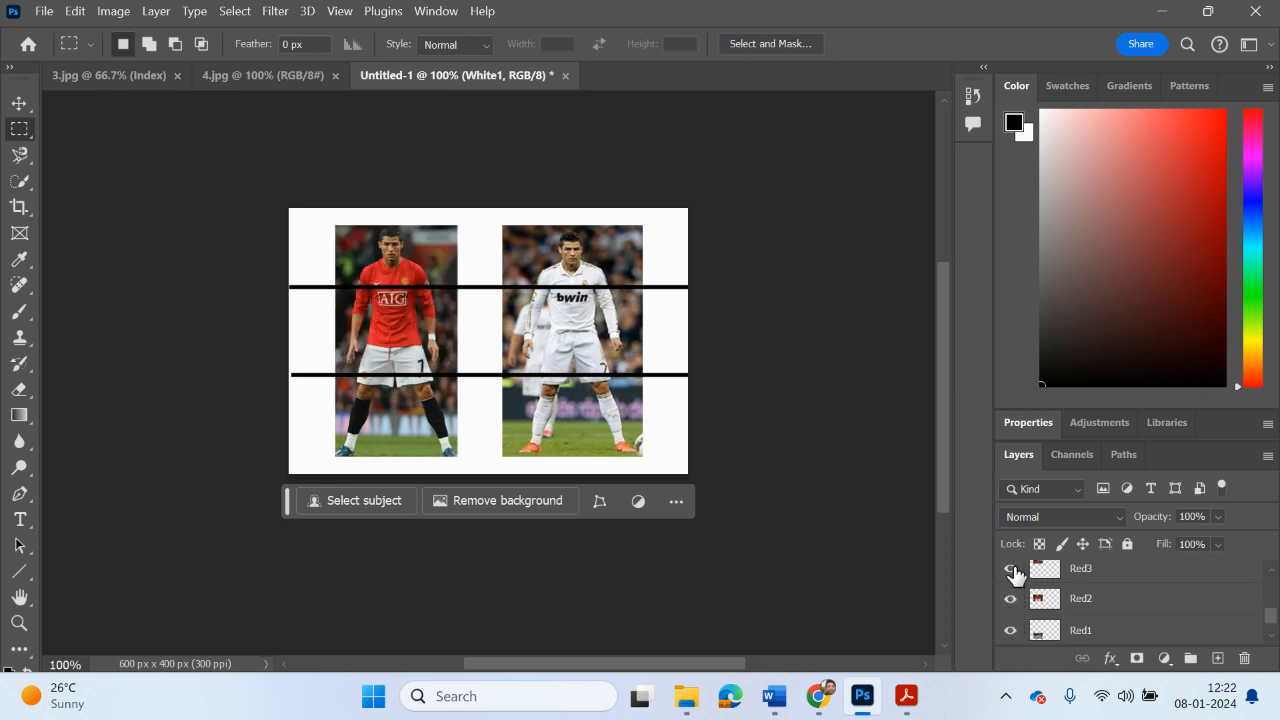
Step: Switch to Task 2.pptx.pdf in Acrobat, read the Creating the splits P2 and Merging Layers pages, and return to Photoshop
mouse_move(906, 700)
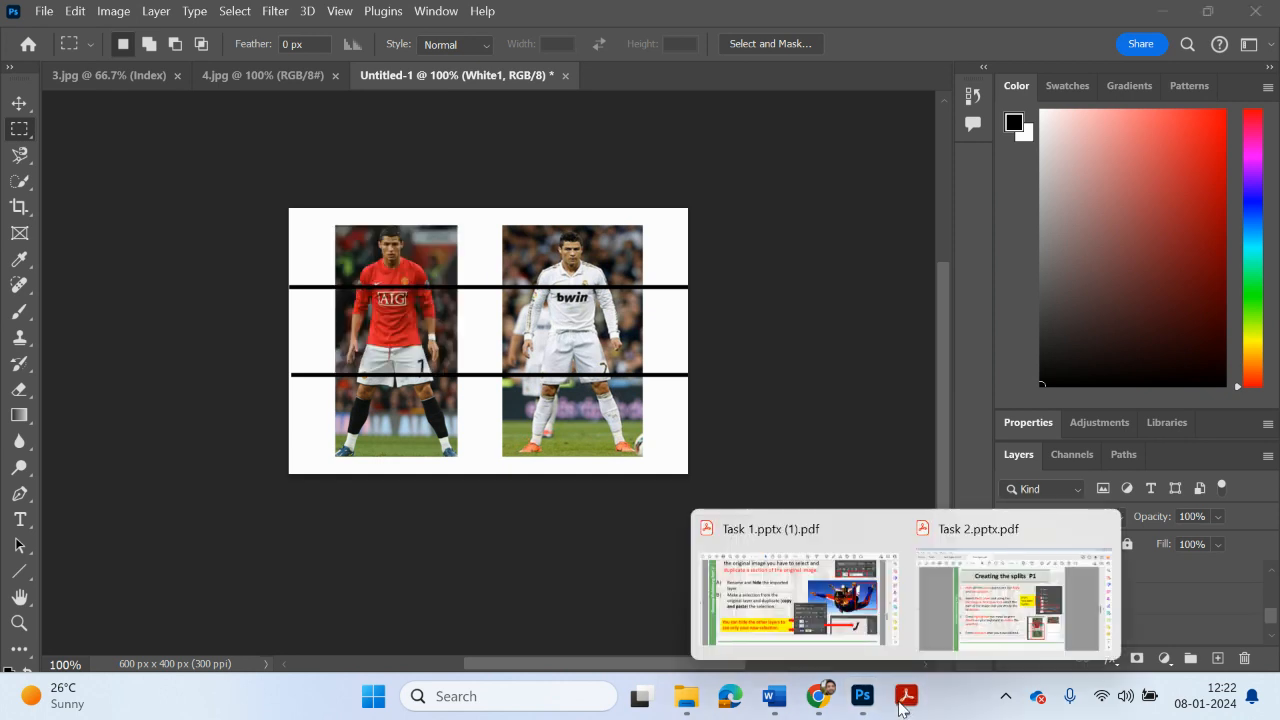
click(985, 637)
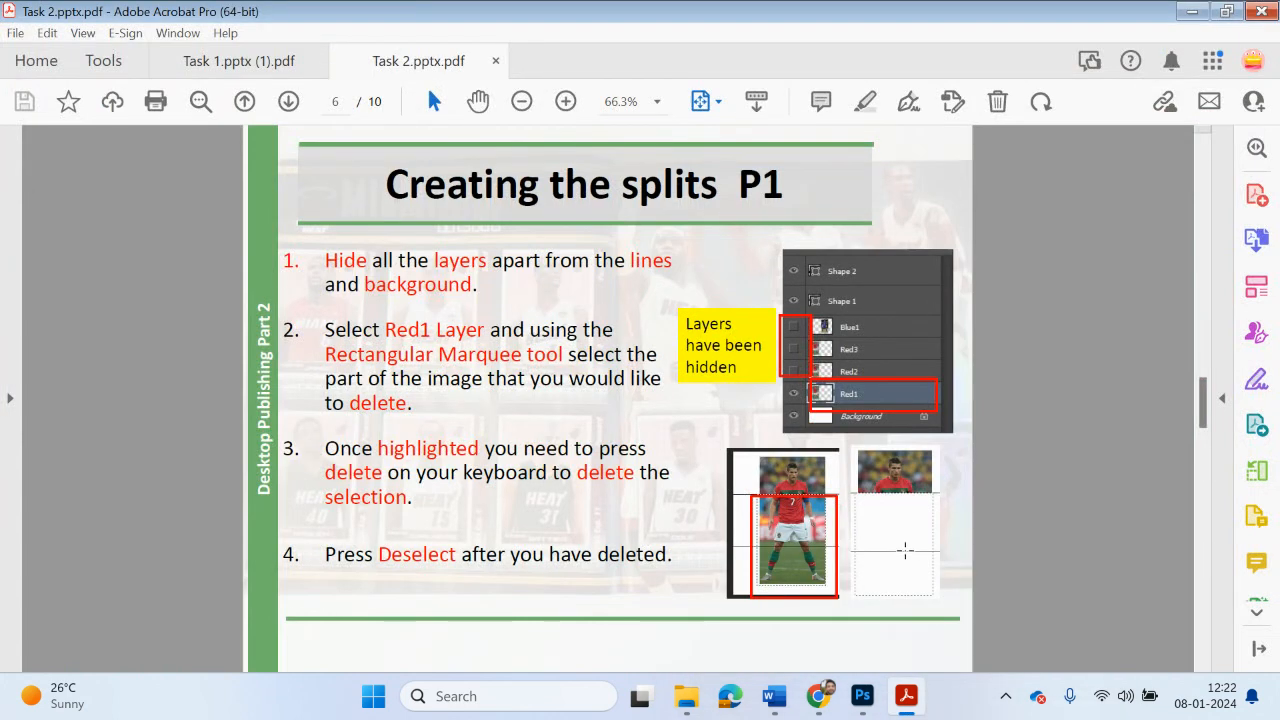
scroll(904, 550, down, 2)
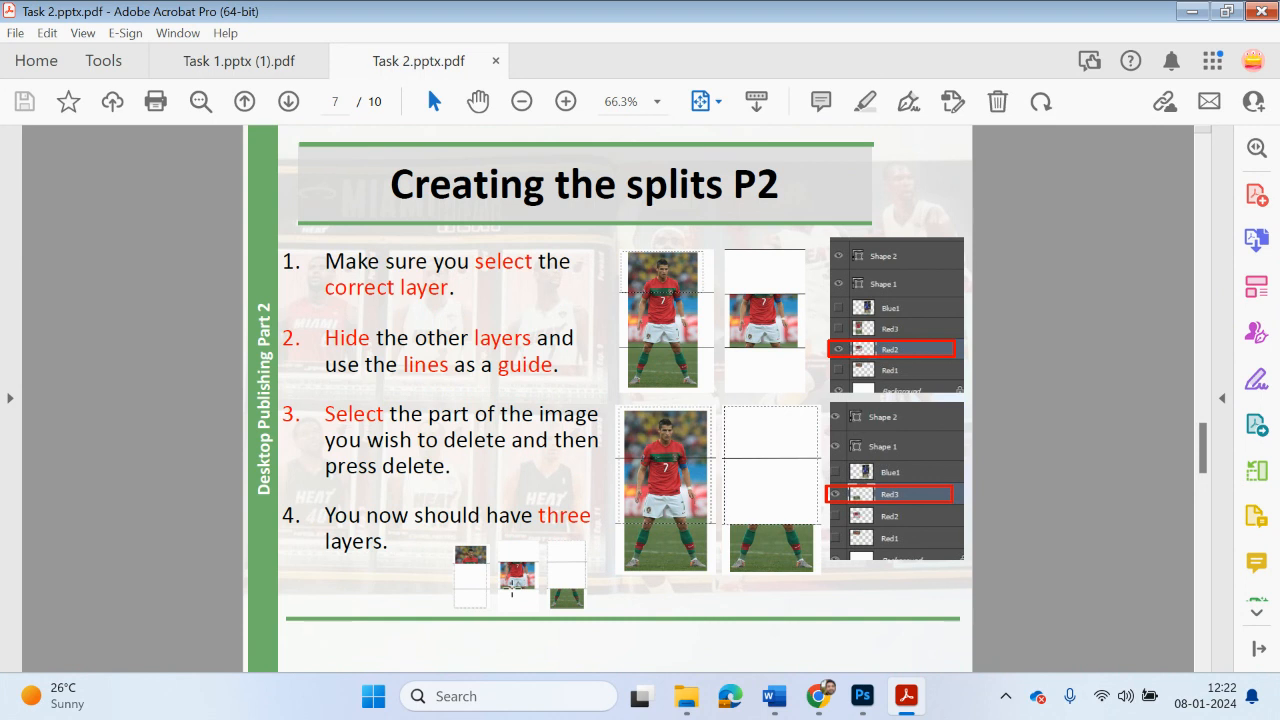
scroll(511, 589, down, 2)
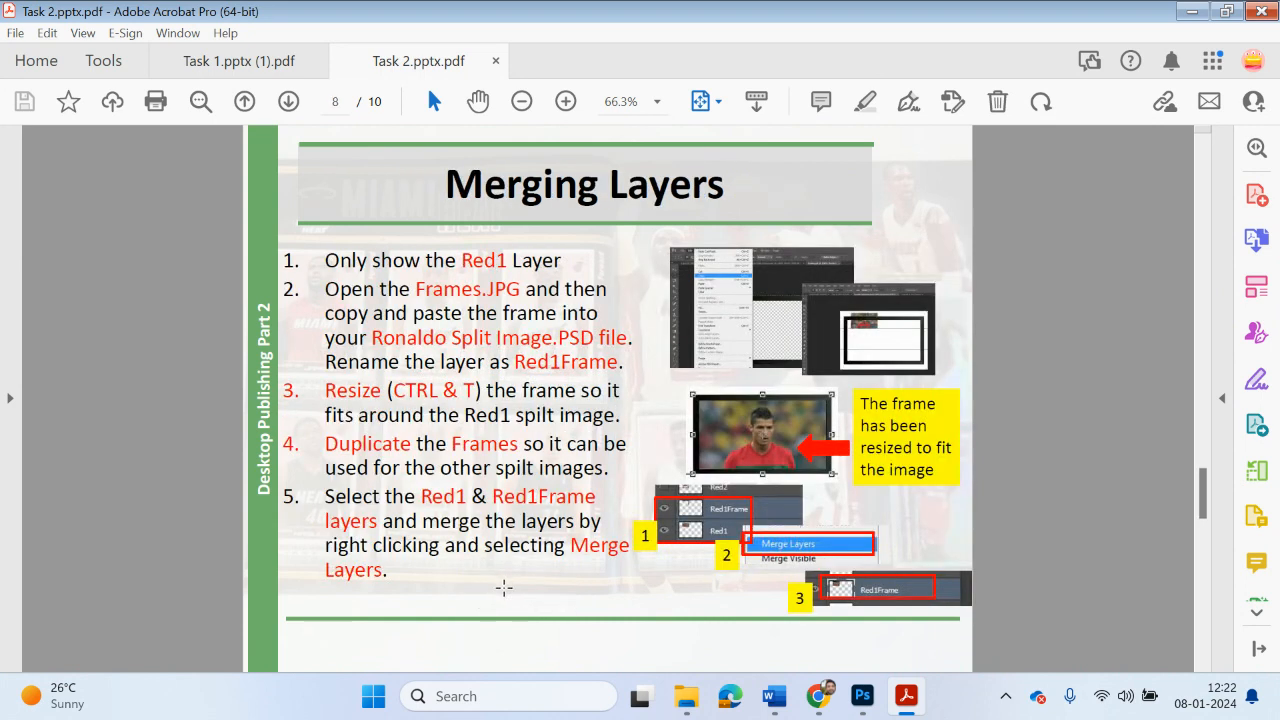
scroll(504, 588, up, 2)
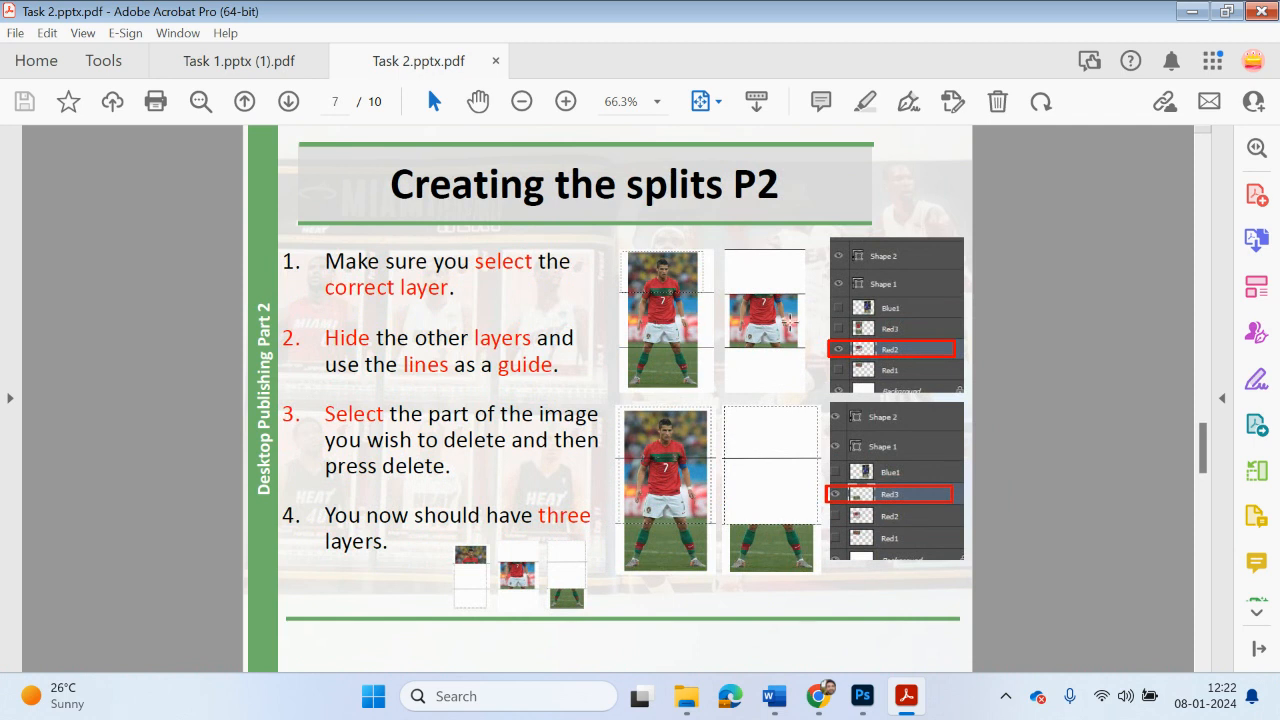
click(1193, 14)
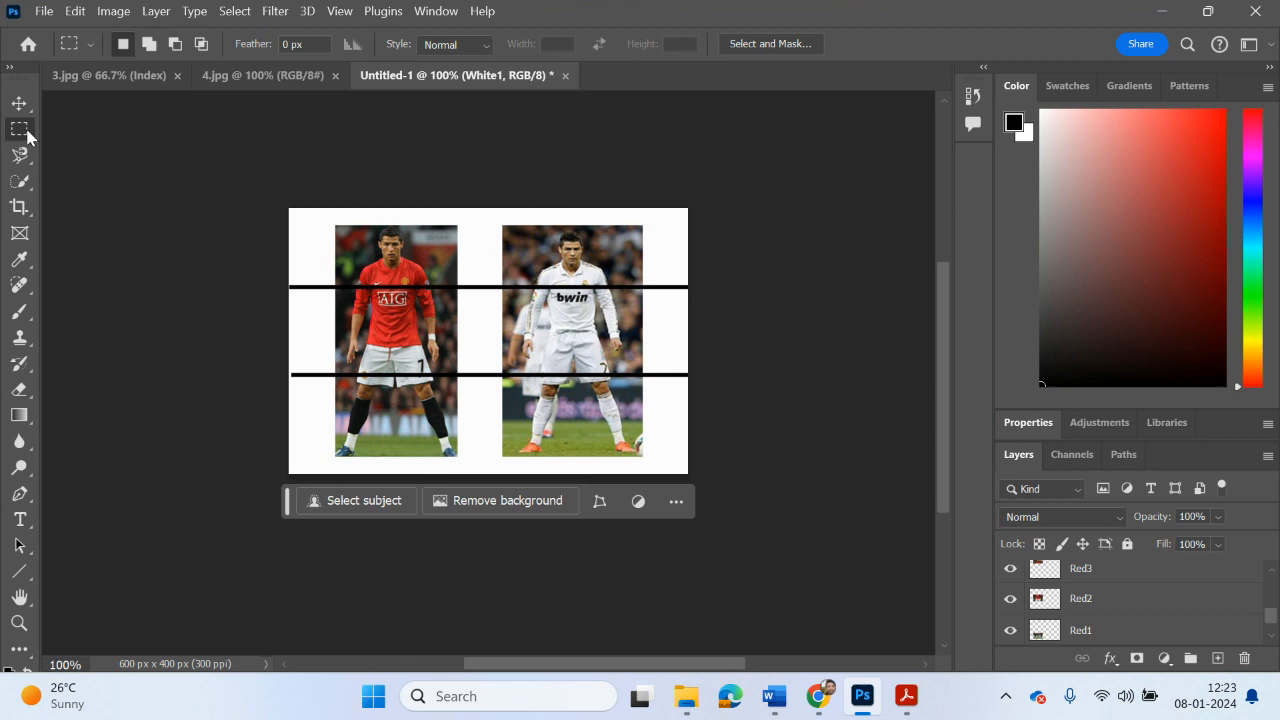
Step: Move the Red2 slice aside past the white-shirted player, and place the White2 slice between the red-shirted player's head and legs
click(1092, 604)
click(19, 103)
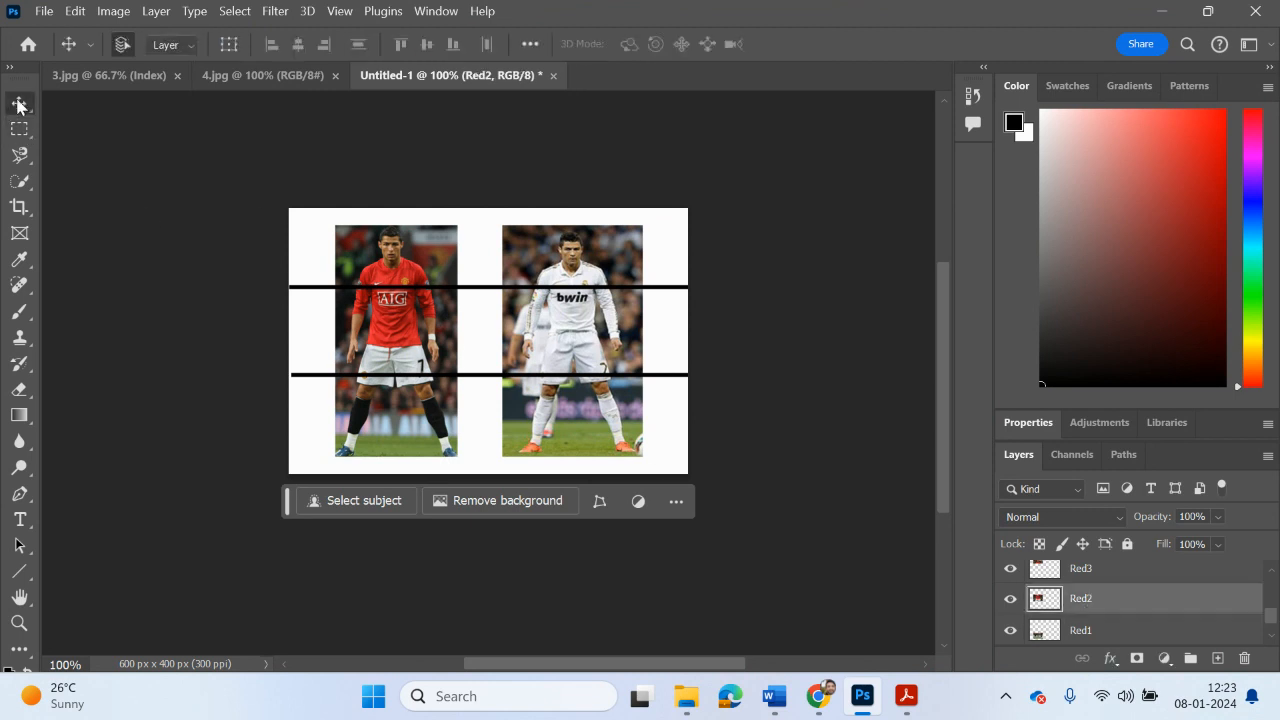
drag(315, 316, 686, 324)
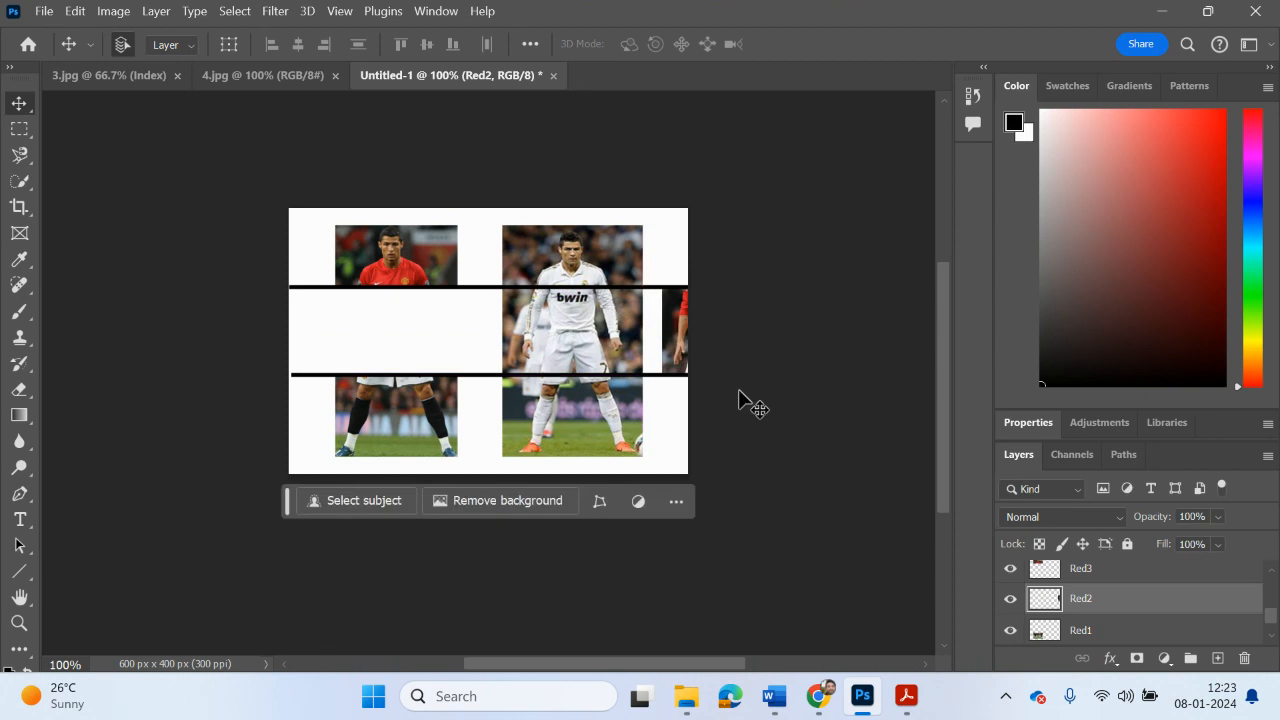
scroll(1118, 605, up, 3)
click(1108, 580)
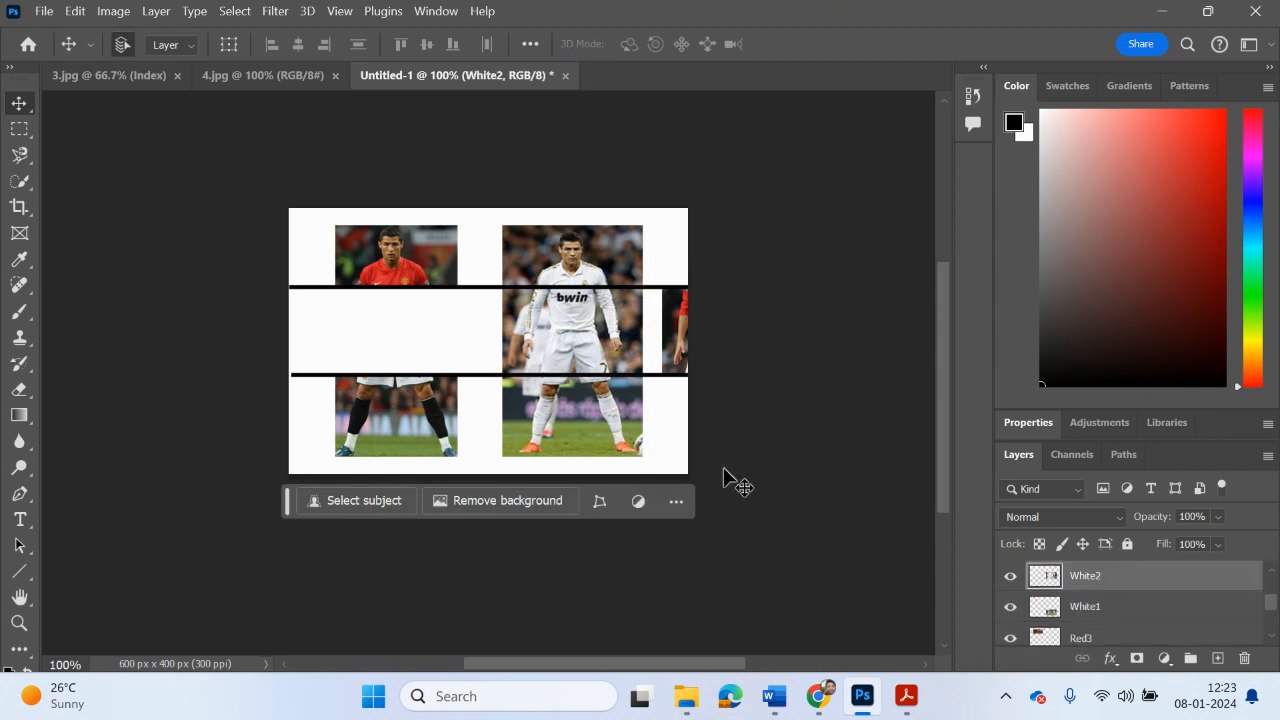
drag(566, 348, 396, 348)
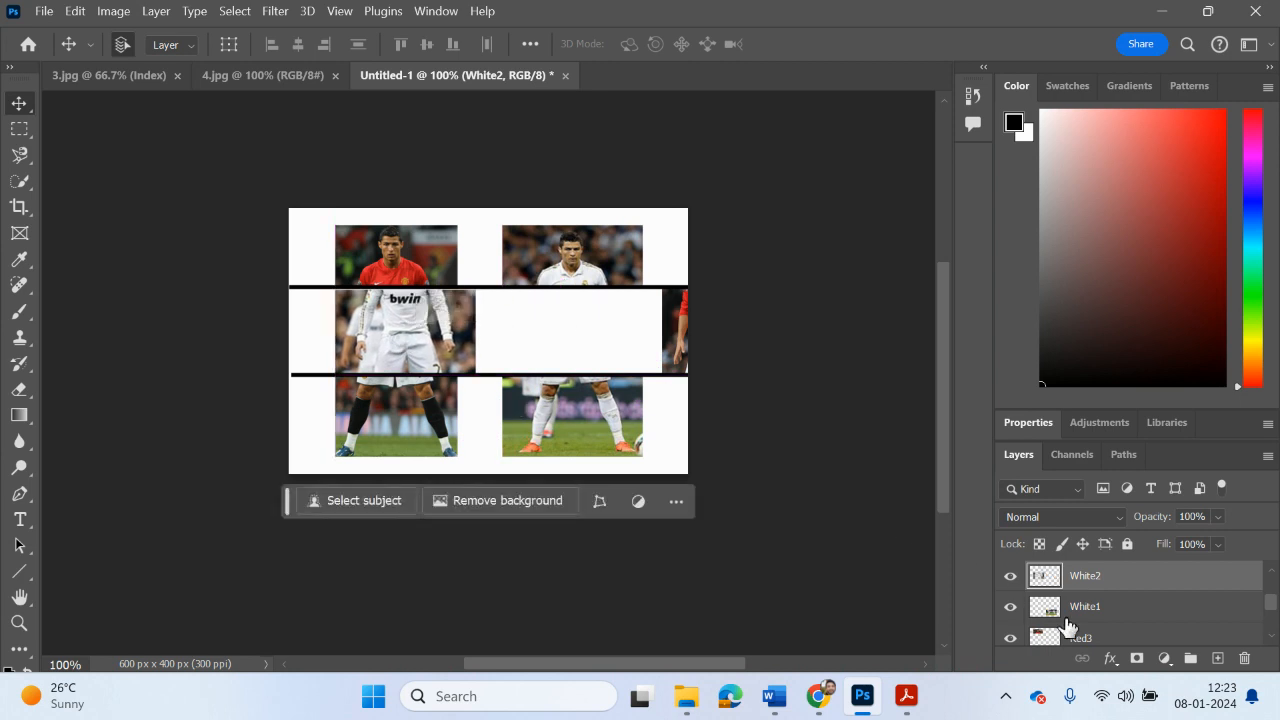
Step: Move the Red2 slice into the gap between the white-shirted player's head and legs, flush with their left edge
scroll(1078, 640, down, 1)
click(1095, 638)
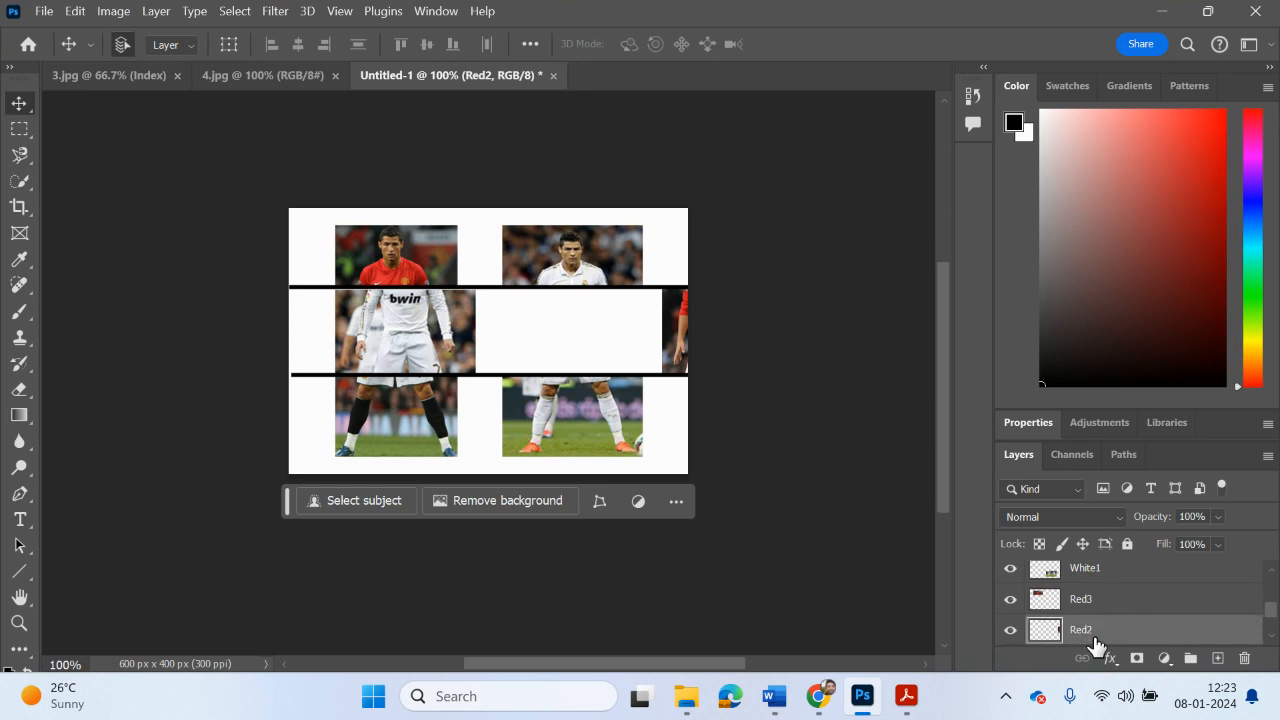
drag(668, 336, 508, 328)
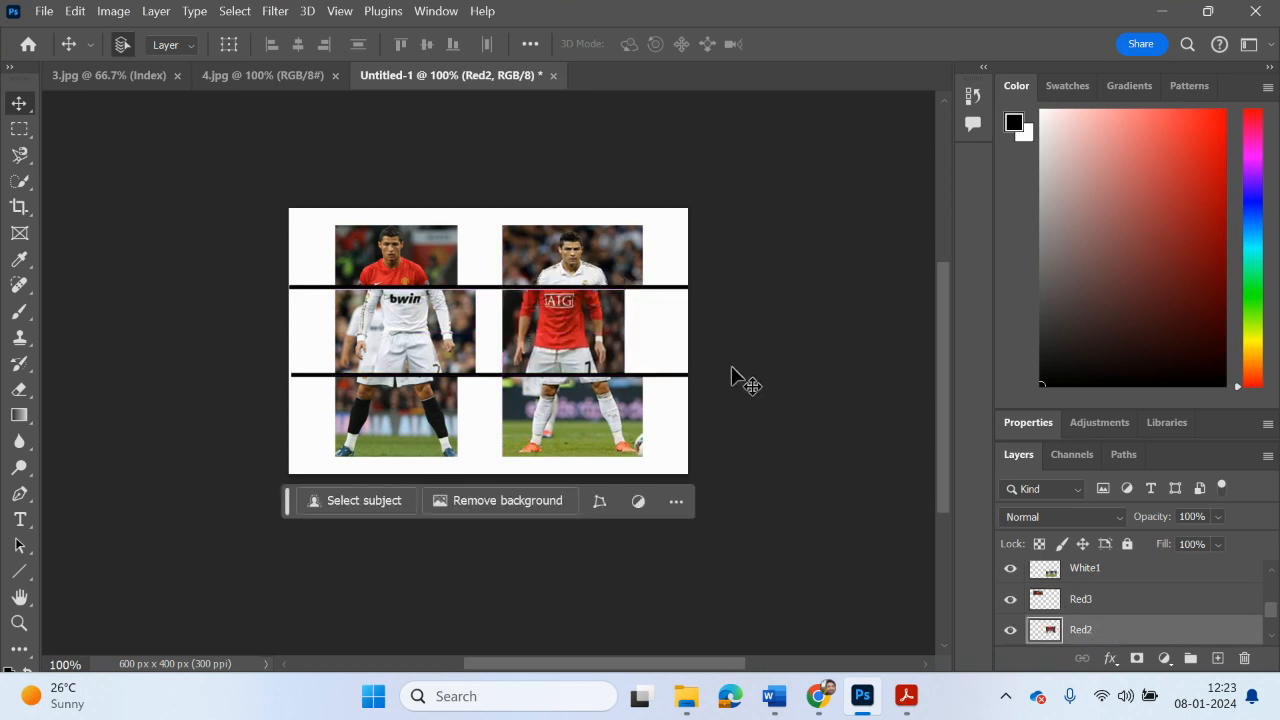
Step: Scale the Red2 slice up to the width of the white-shirted player's slices and align it between them
key(ctrl+t)
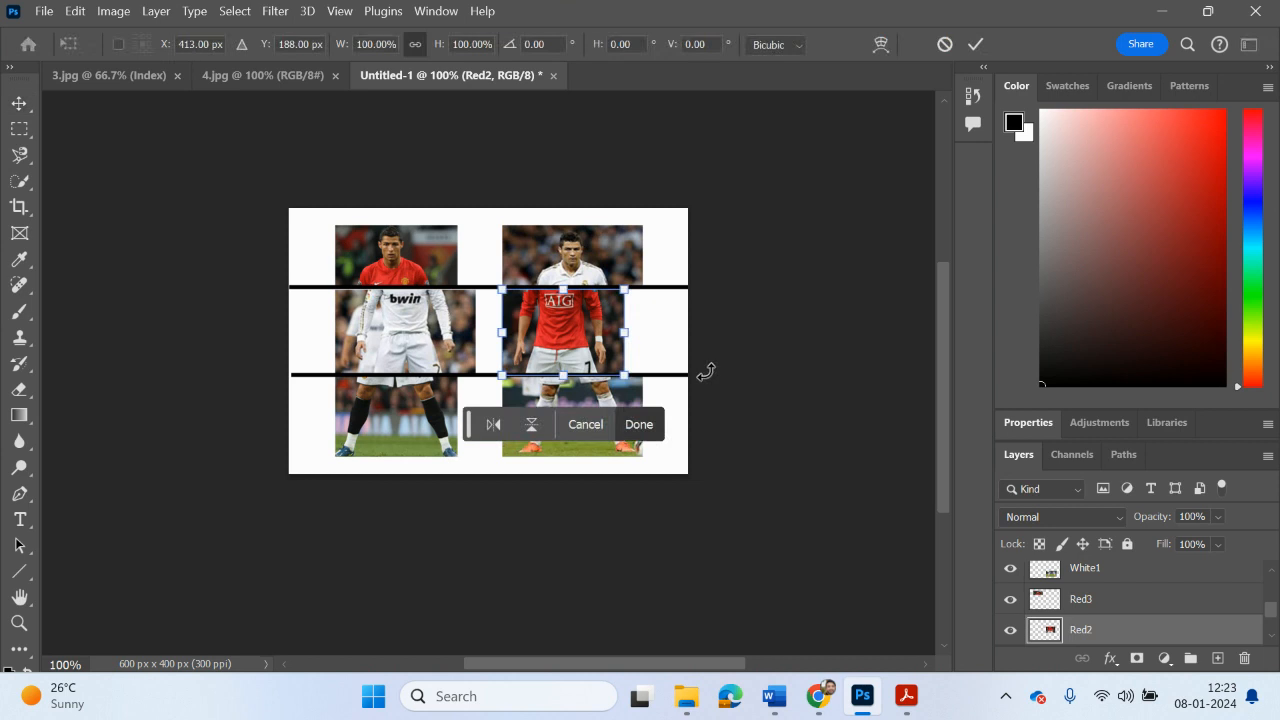
drag(626, 333, 643, 338)
drag(572, 381, 572, 375)
drag(506, 335, 503, 330)
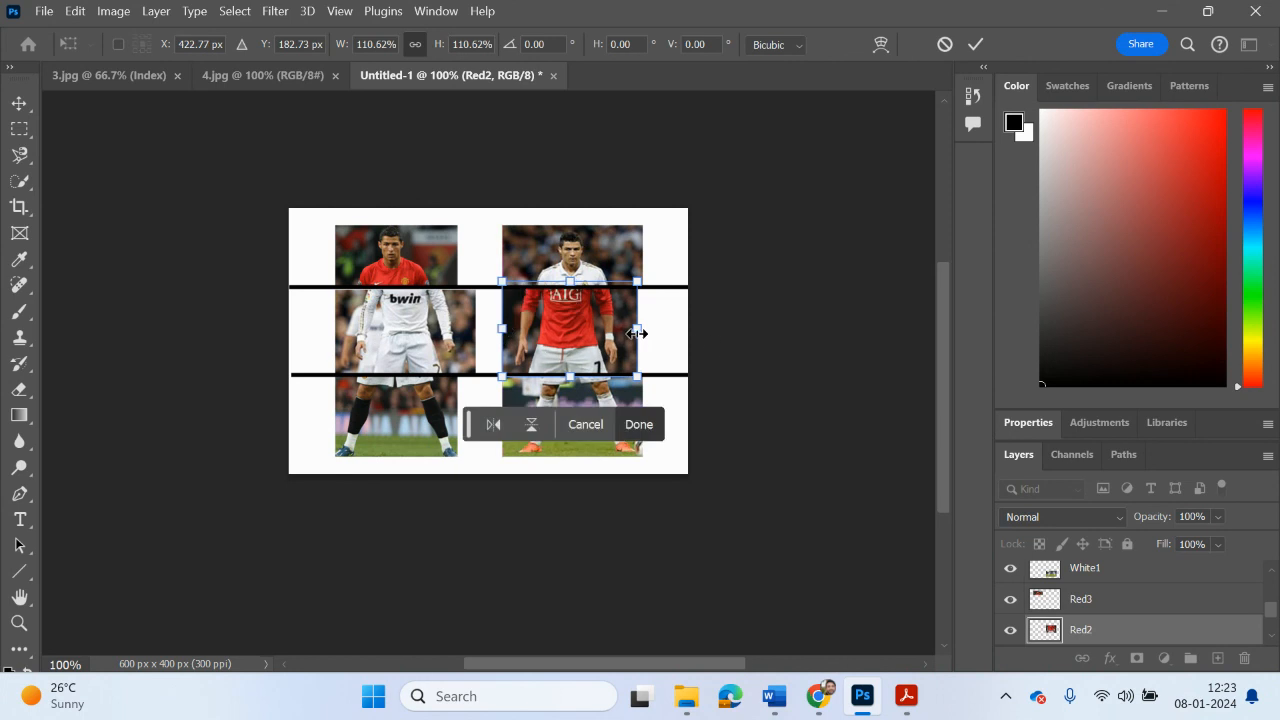
drag(637, 333, 642, 332)
key(Return)
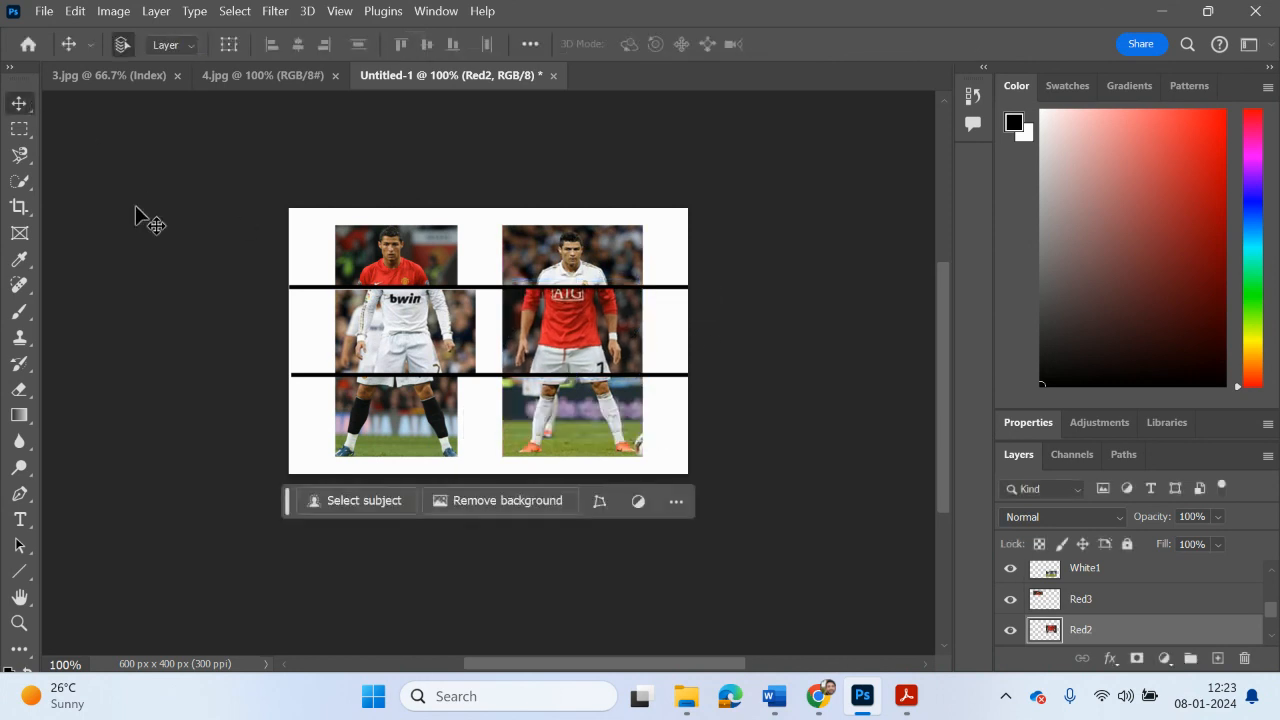
click(135, 207)
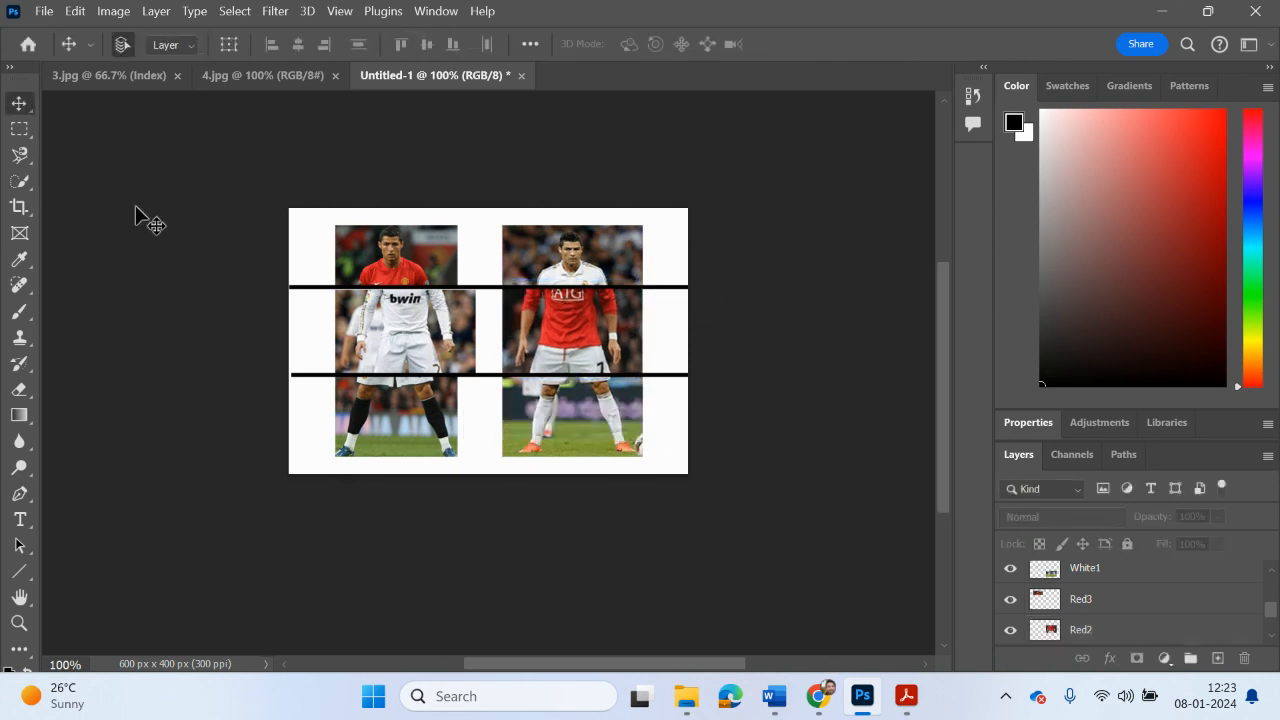
click(524, 321)
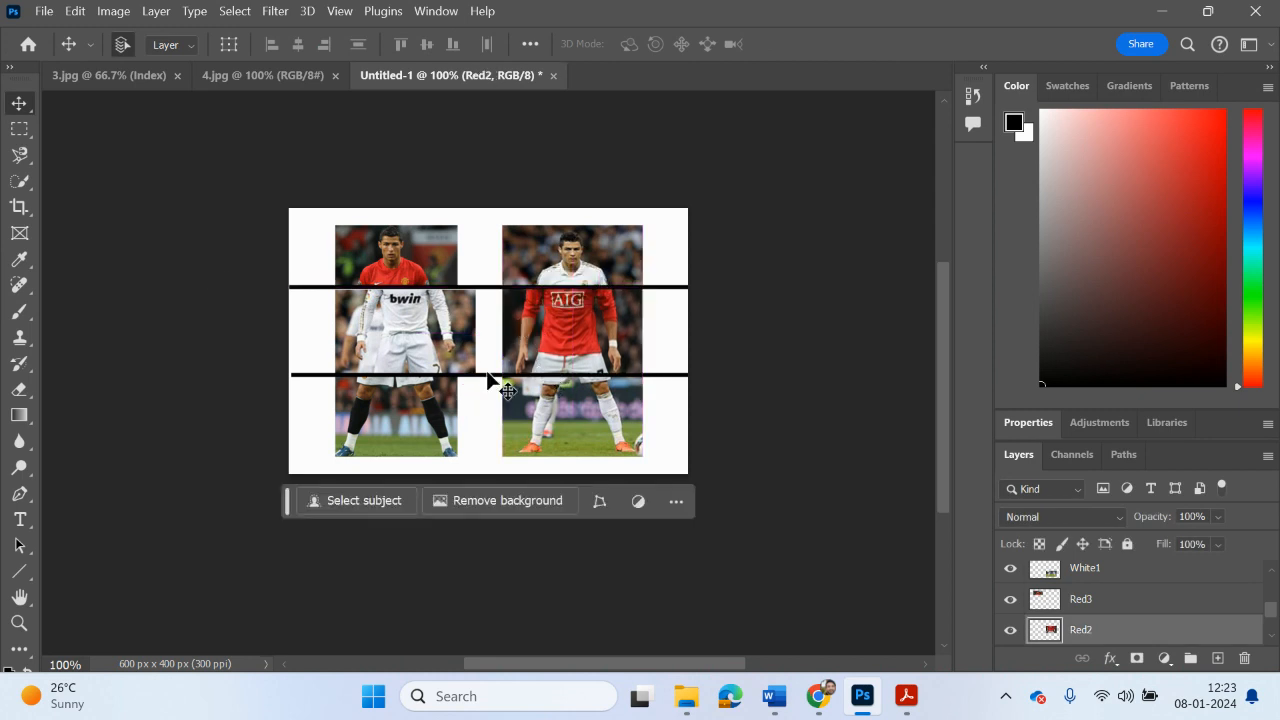
Step: Transform the White2 slice to fill the height between the dividing lines and shift it to line up with the red-shirted player's head and legs
click(425, 345)
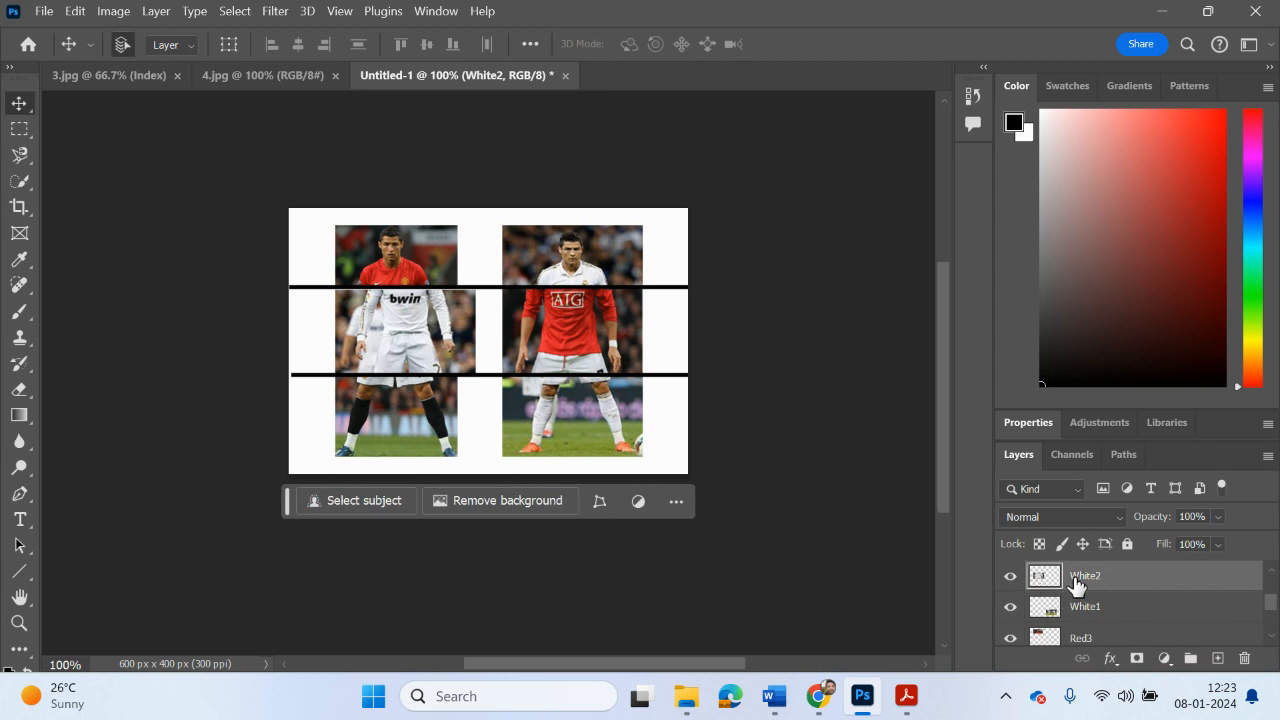
scroll(1100, 606, up, 1)
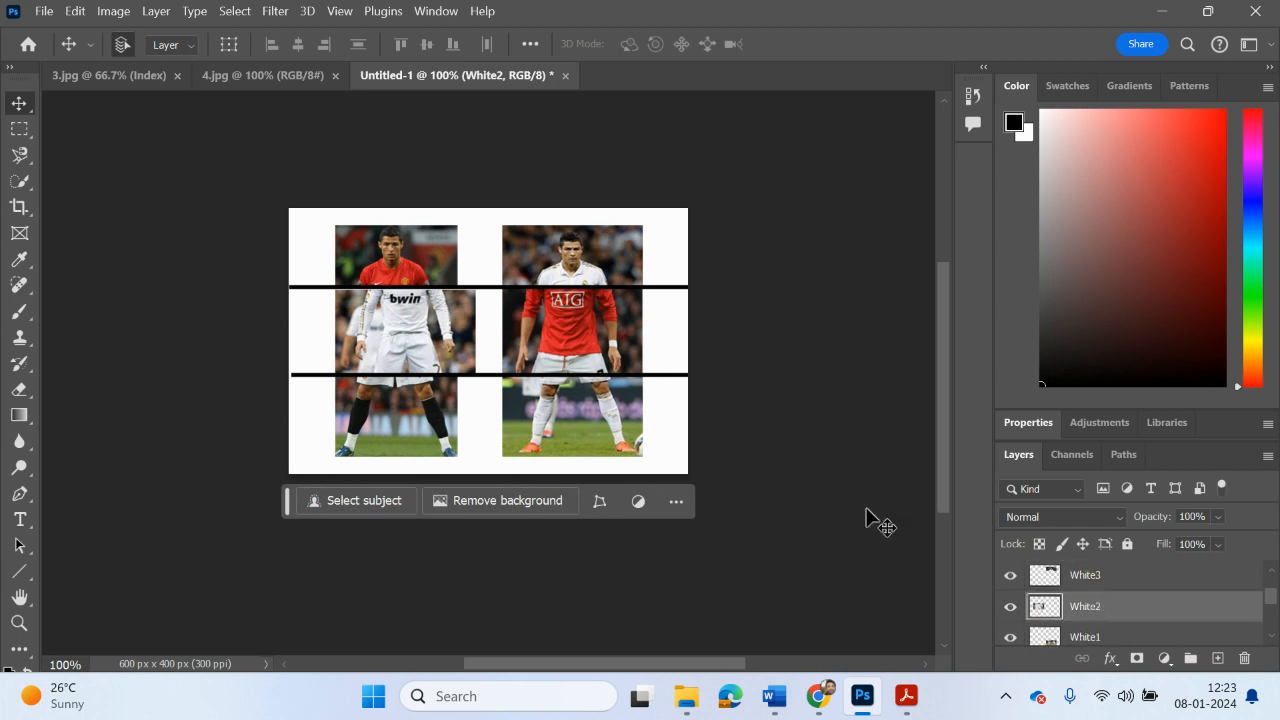
key(ctrl)
key(ctrl+t)
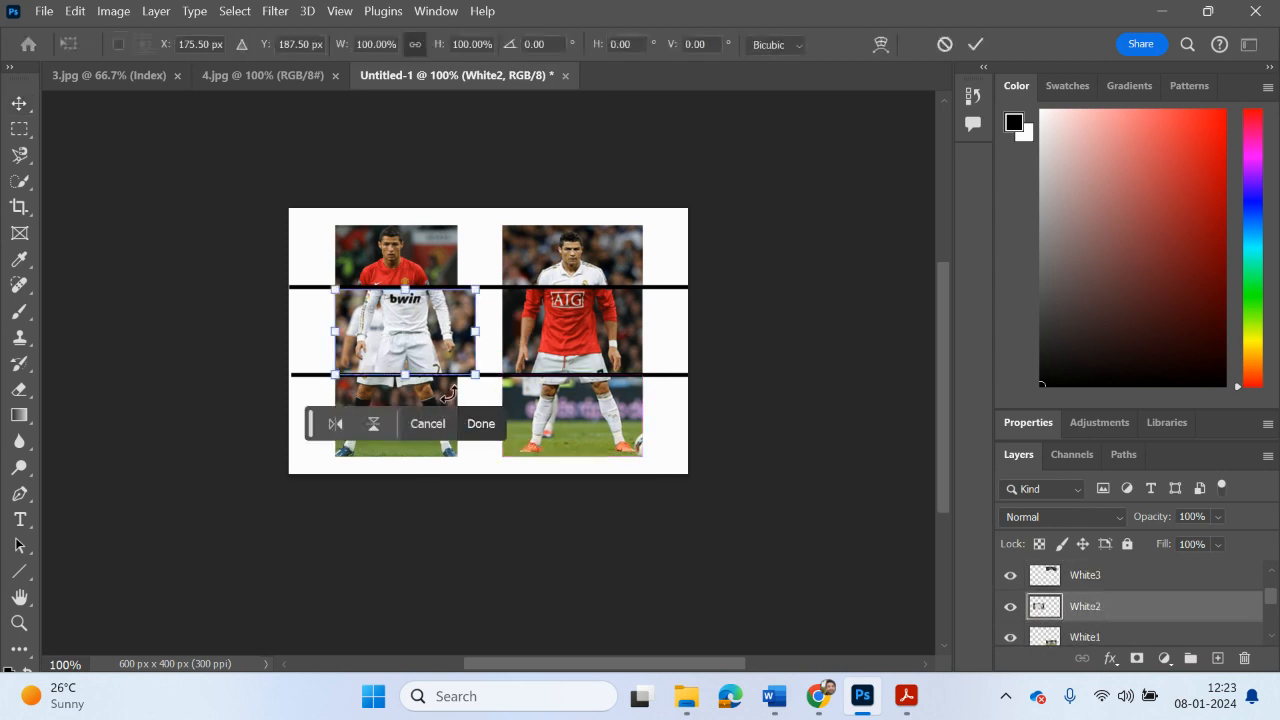
drag(475, 333, 460, 336)
drag(396, 296, 396, 288)
drag(464, 374, 466, 380)
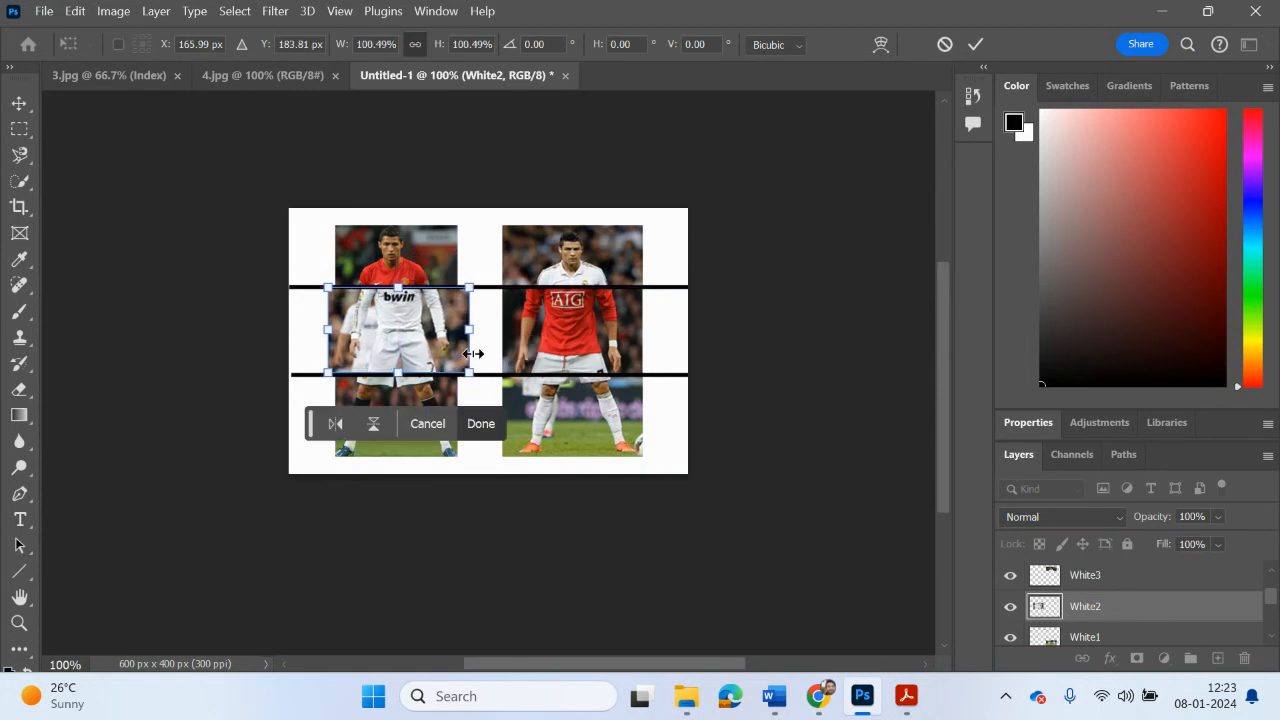
drag(471, 329, 463, 331)
drag(399, 365, 399, 373)
drag(399, 295, 399, 287)
drag(343, 327, 324, 329)
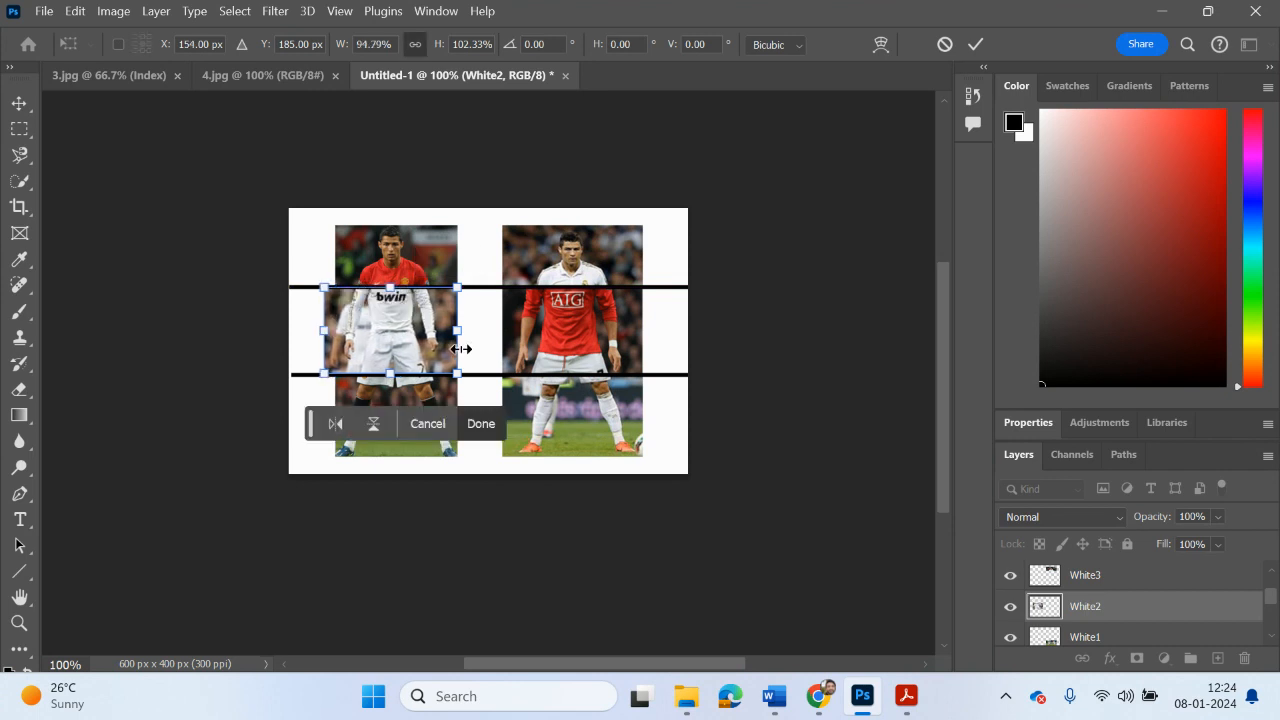
drag(456, 335, 465, 337)
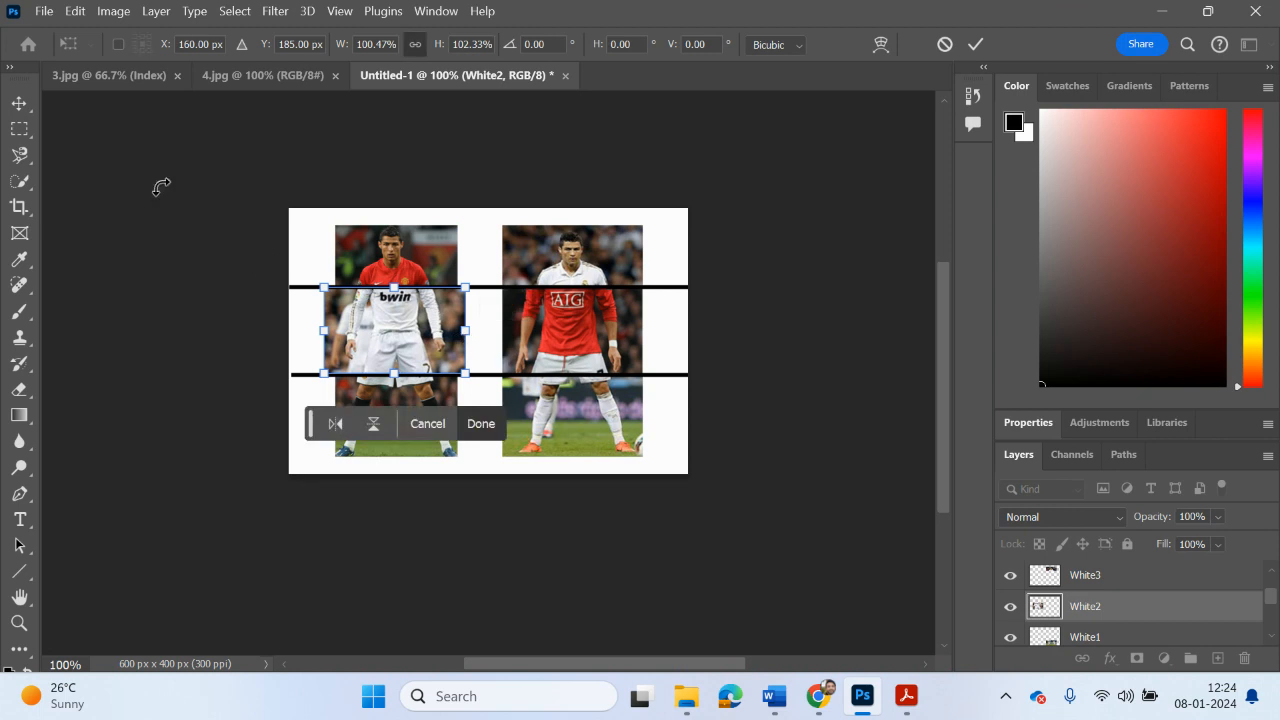
click(29, 112)
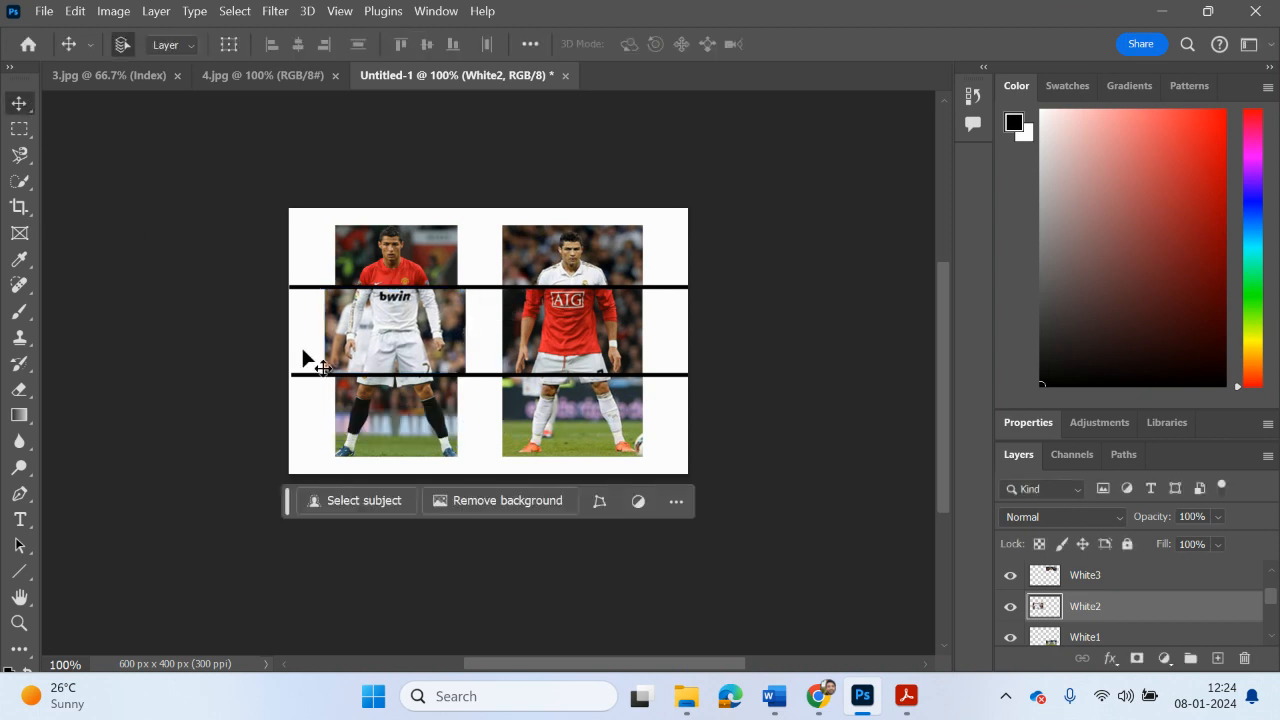
Step: Narrow the Red2 slice to about 91.5% width from its left edge, keeping its right edge flush with the white-shirted player's slices
click(540, 317)
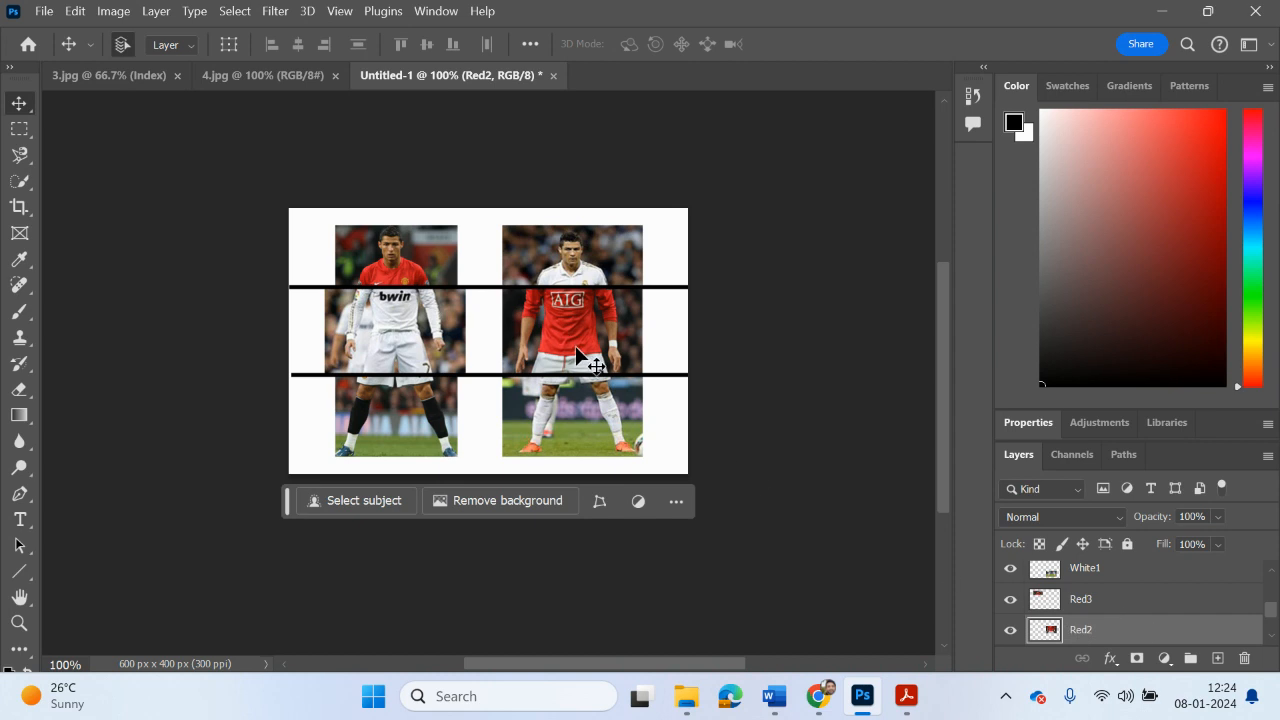
key(ctrl+t)
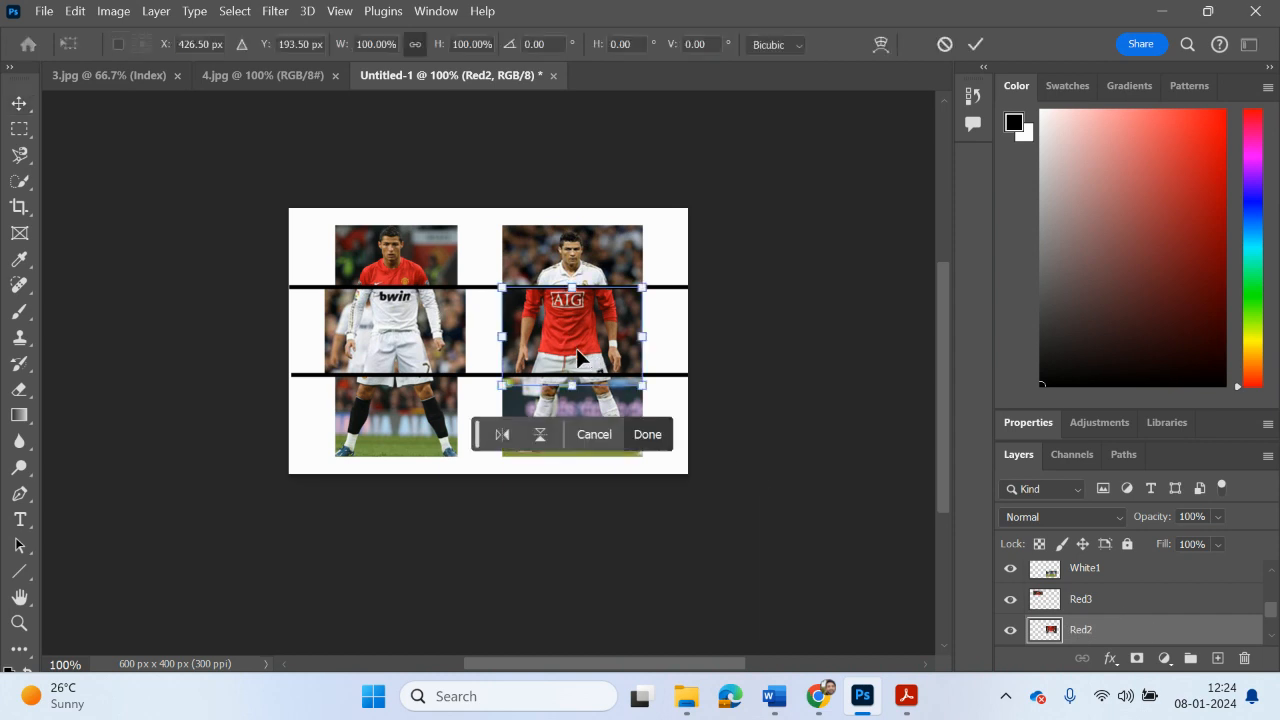
drag(502, 337, 514, 340)
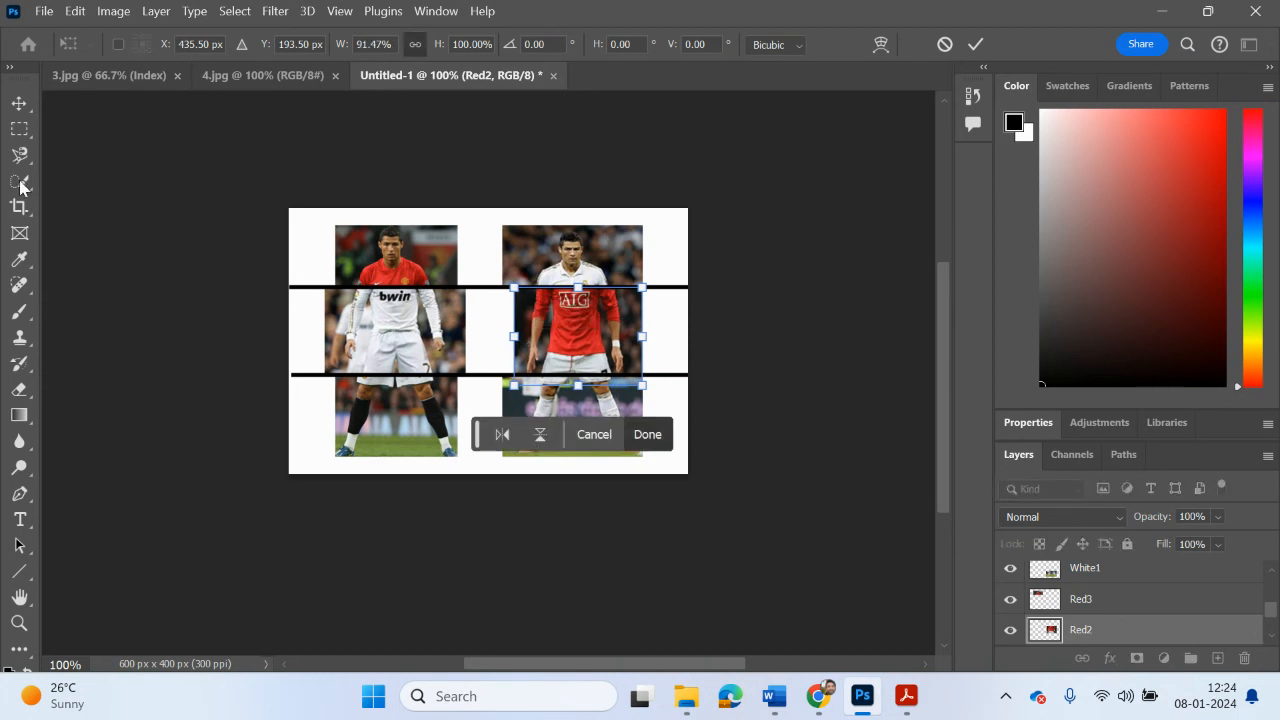
key(Return)
click(161, 235)
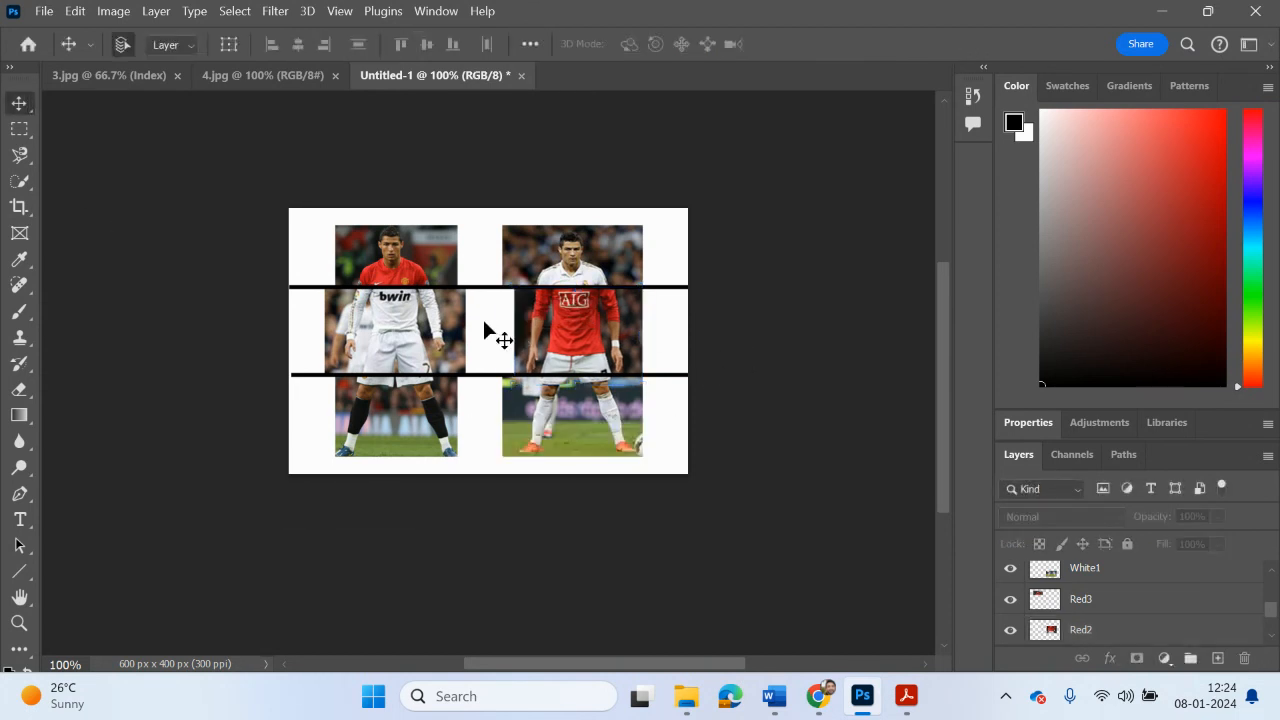
Step: Cut away the strip of the White1 legs slice that extends beyond the left edge of Red2
click(1084, 572)
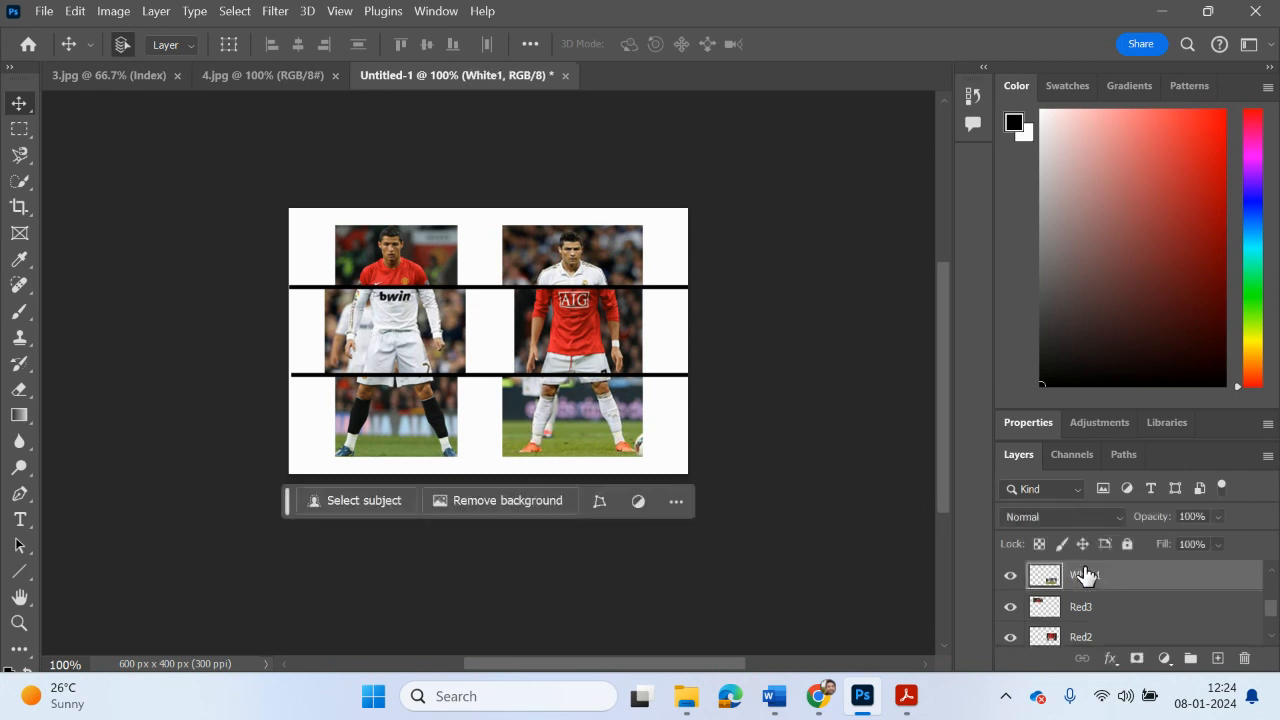
click(1010, 580)
click(1010, 582)
click(28, 130)
drag(486, 469, 514, 352)
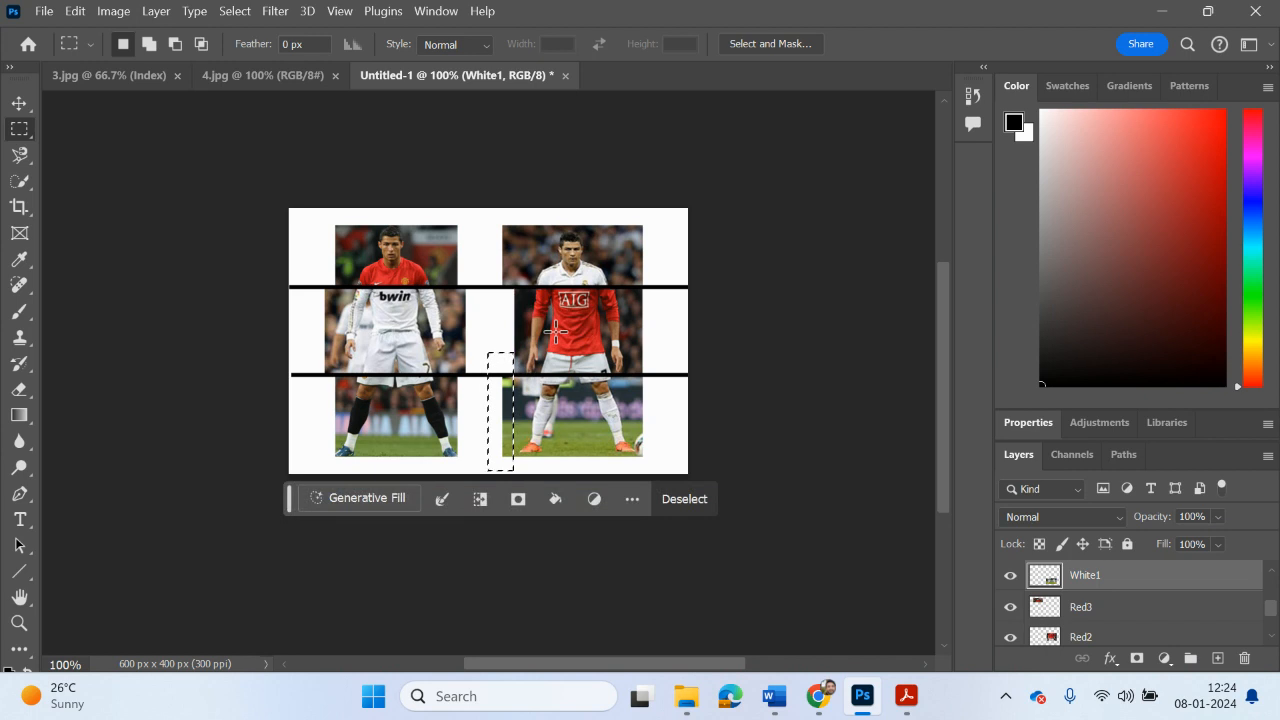
key(ctrl+j)
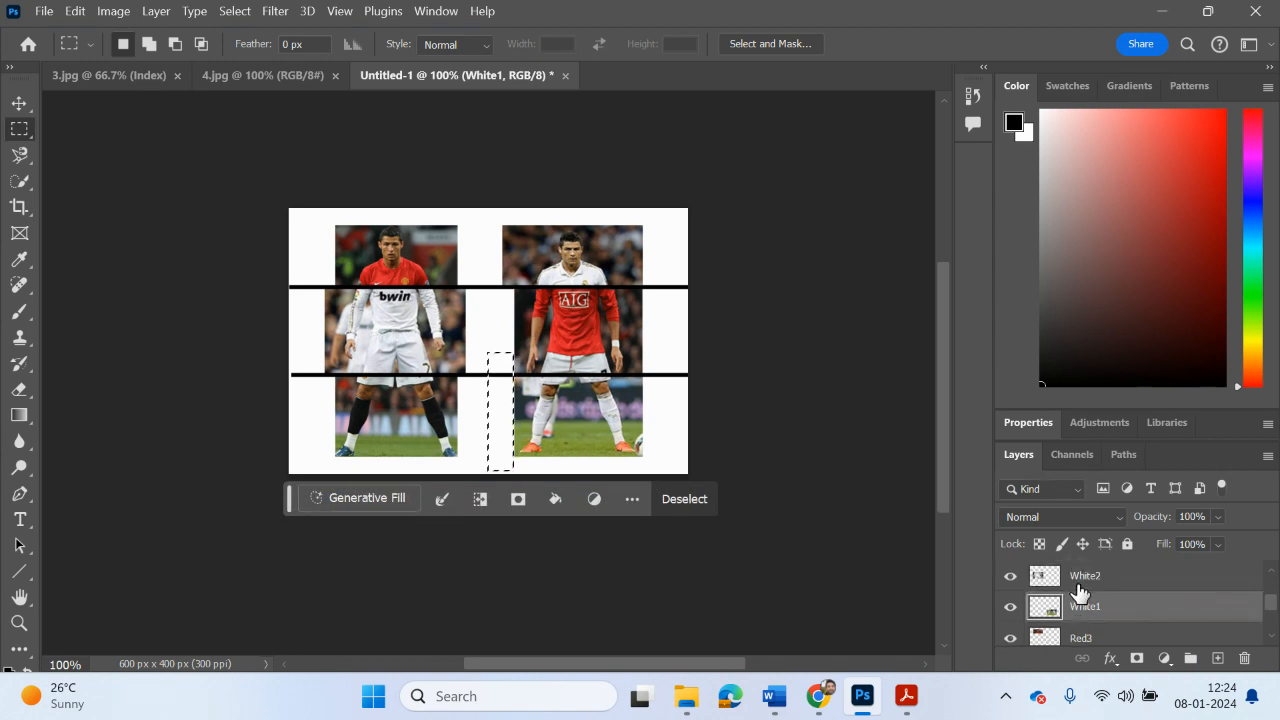
Step: Trim the left edge of the White3 head slice flush with Red2 and clear the selection
click(1080, 588)
key(ctrl+j)
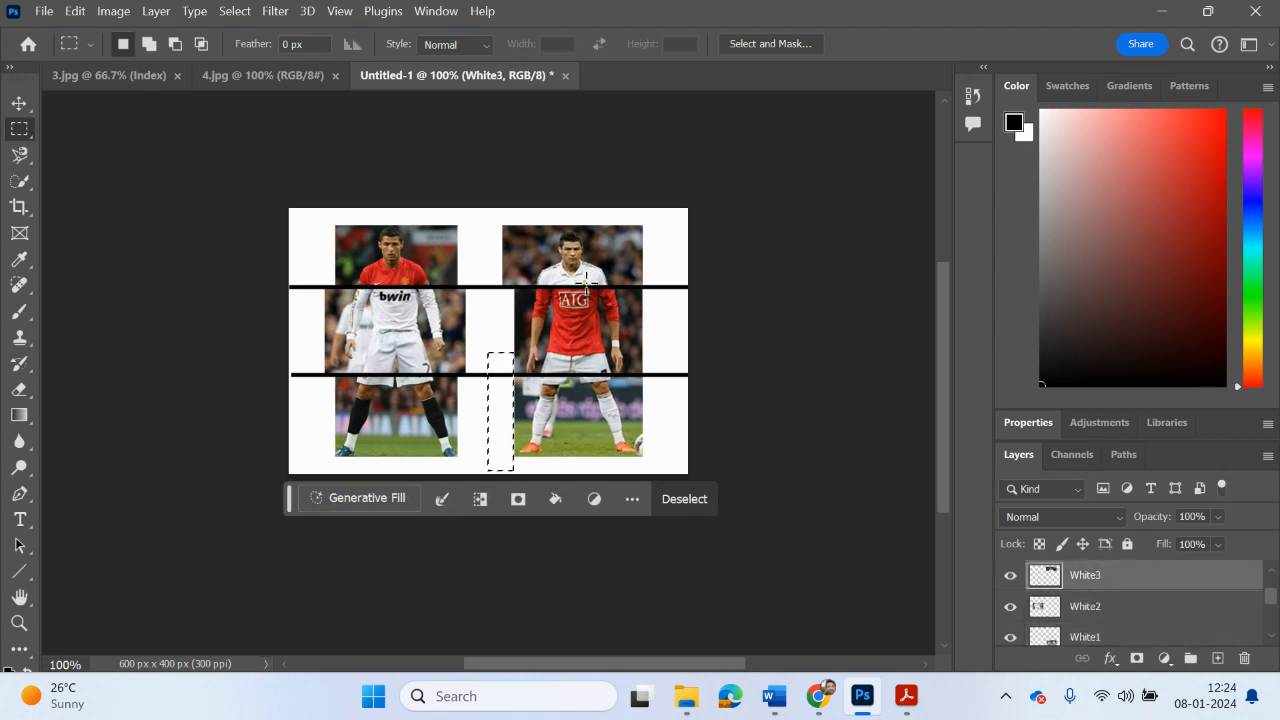
drag(490, 216, 515, 280)
drag(517, 292, 517, 292)
drag(486, 216, 514, 304)
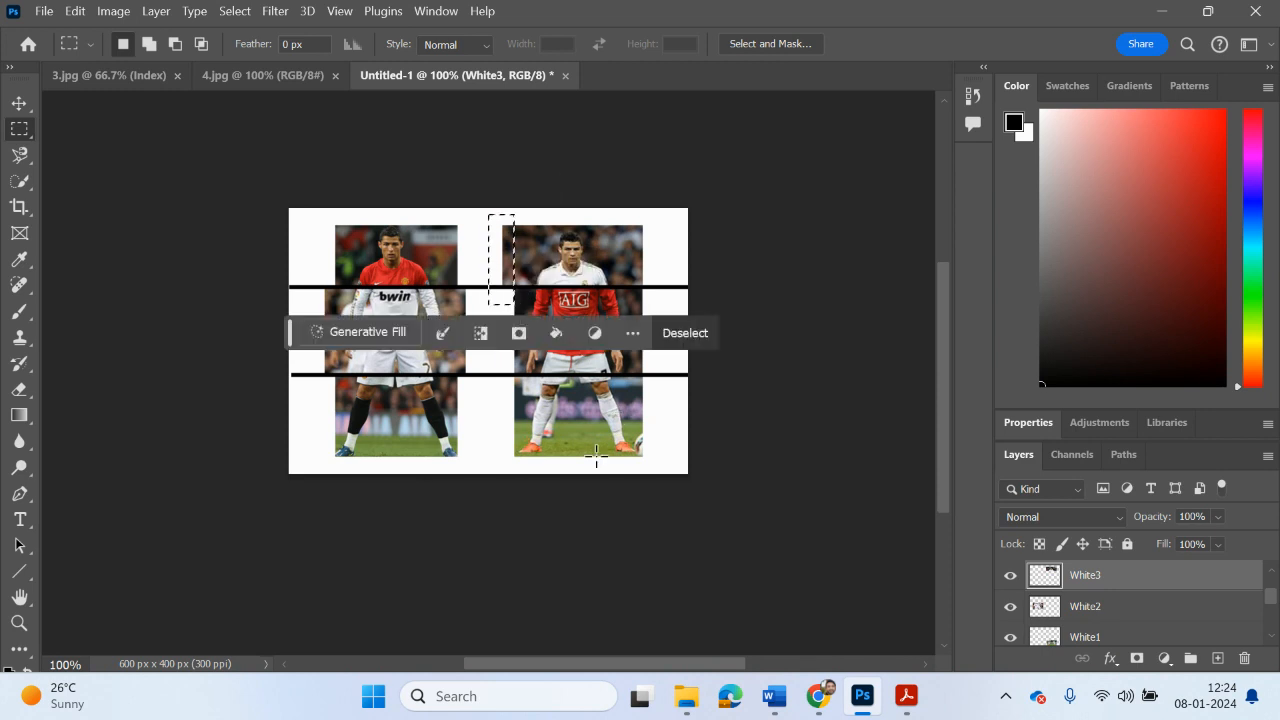
click(736, 528)
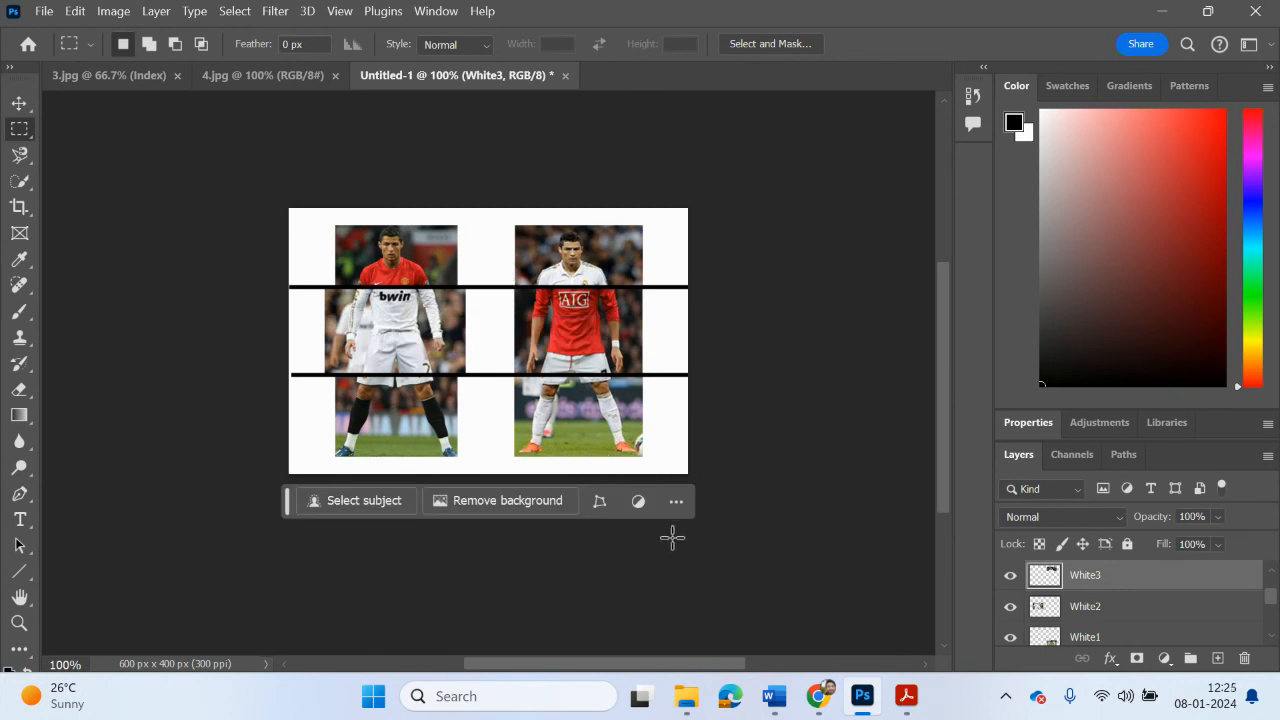
Step: Trim both sides of the White2 slice flush with the red-shirted player's head and legs slices, and clear the selection
click(1113, 618)
drag(473, 400, 458, 272)
drag(298, 277, 335, 383)
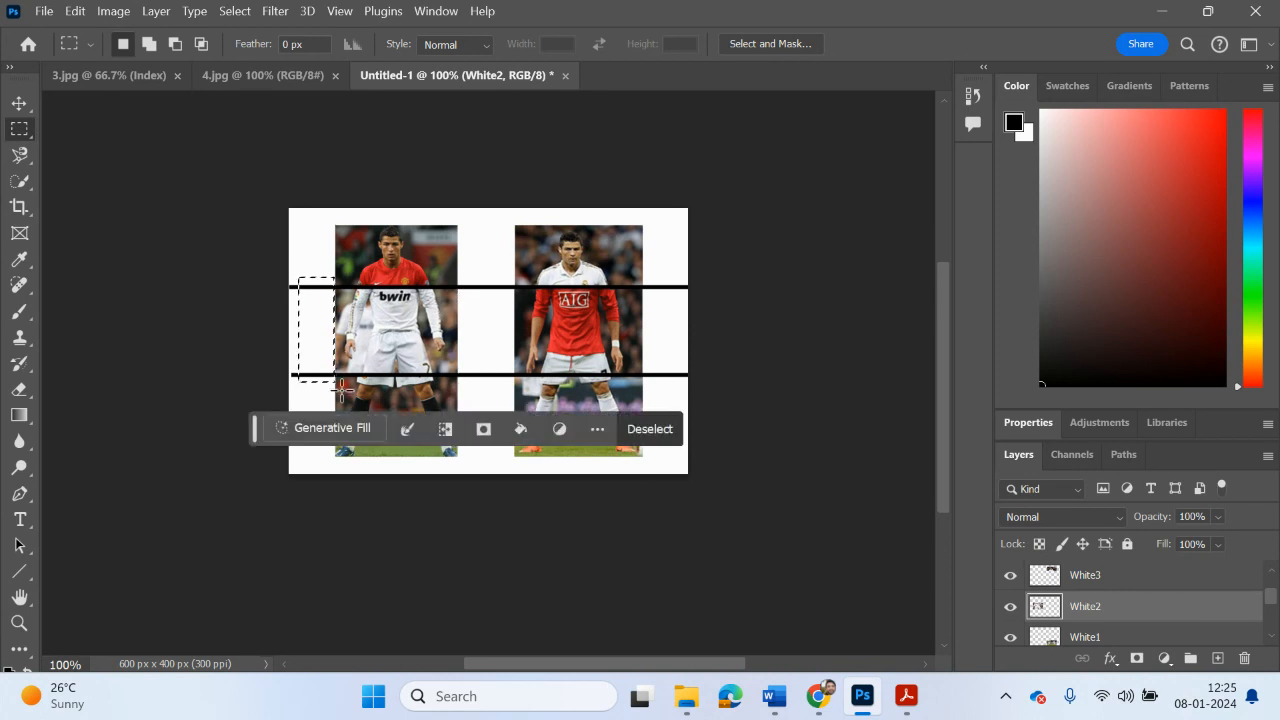
click(597, 498)
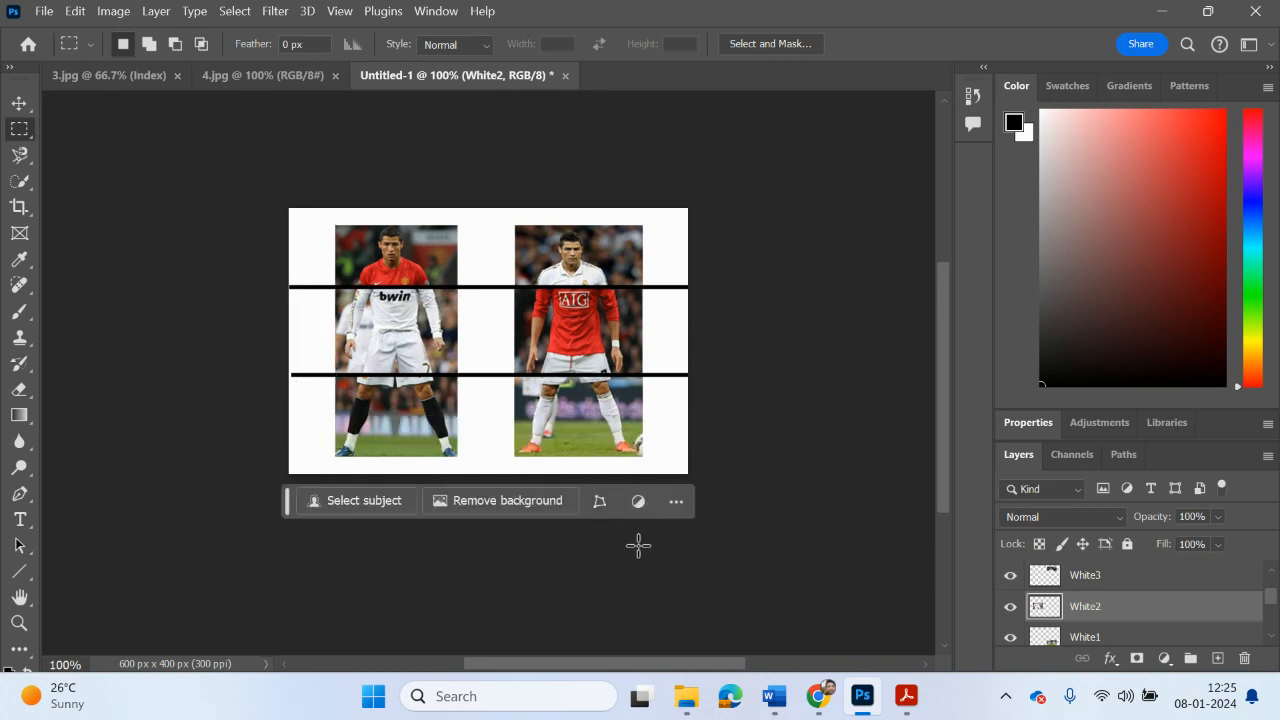
Step: Switch to Task 2.pptx.pdf in Acrobat, read the Merging Layers, Merging Layers P2 and Moving the Layers pages, and return to Photoshop
click(904, 694)
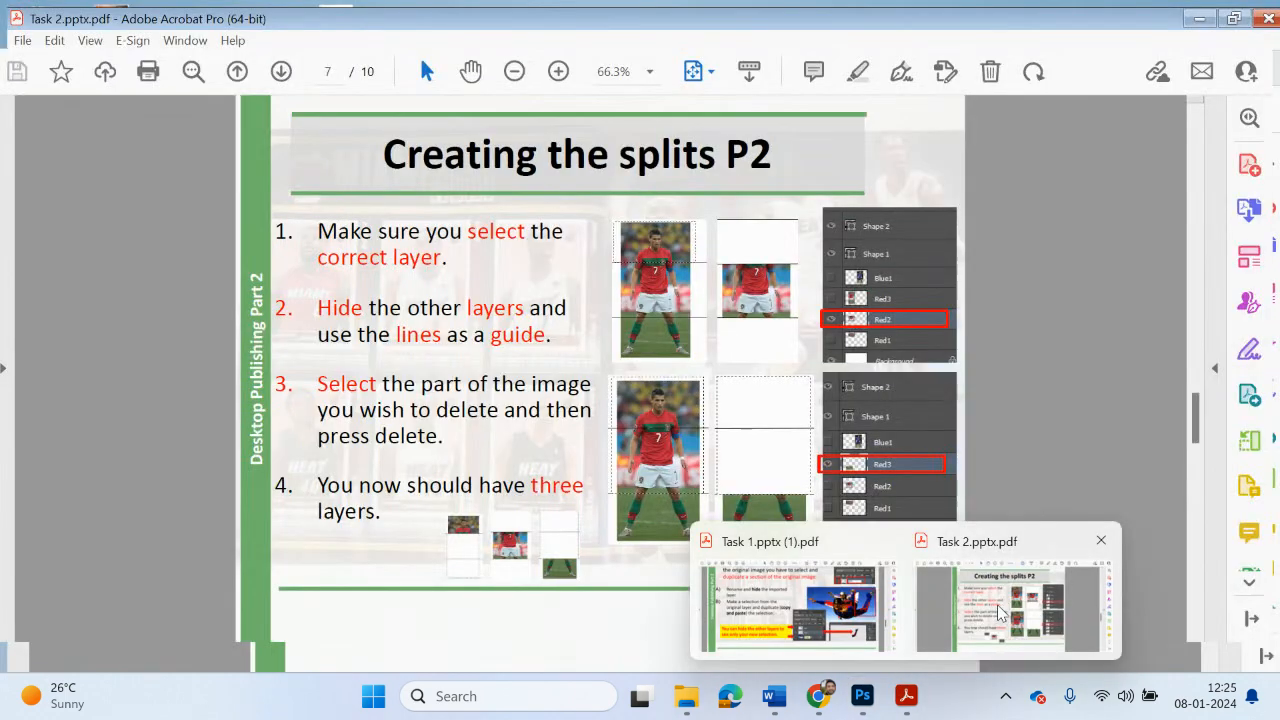
click(997, 613)
scroll(934, 556, down, 1)
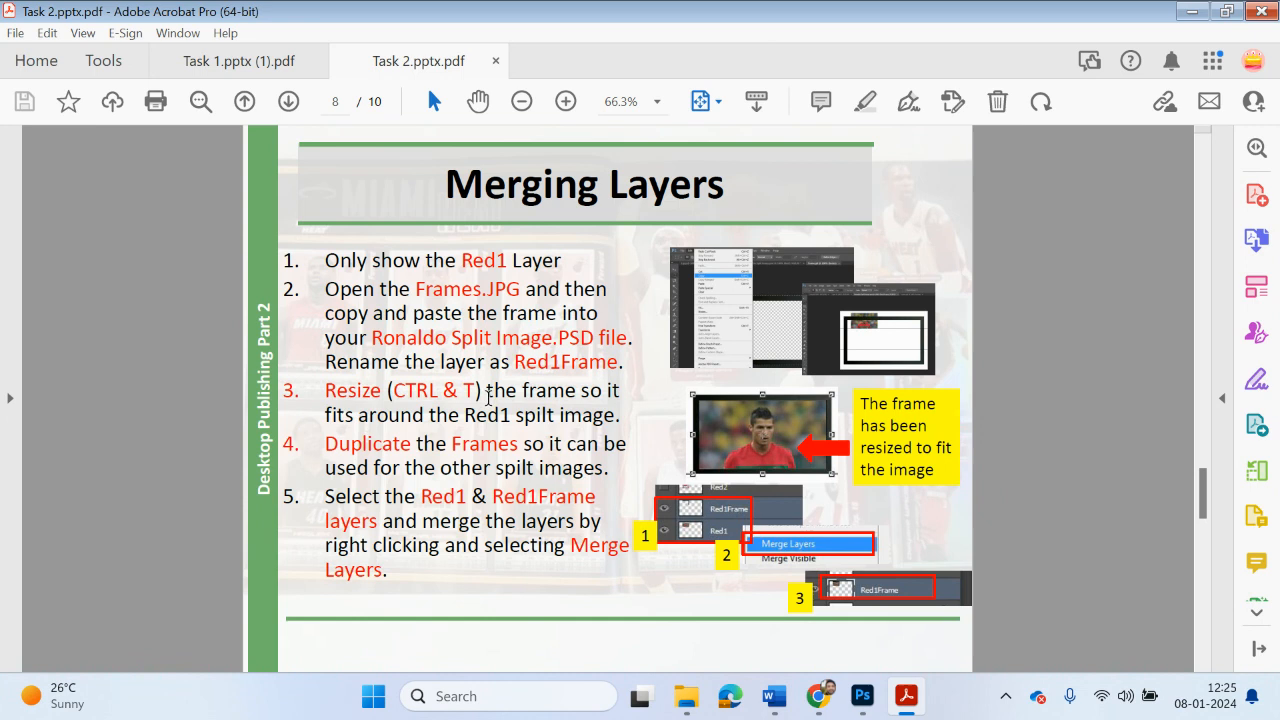
drag(416, 292, 510, 305)
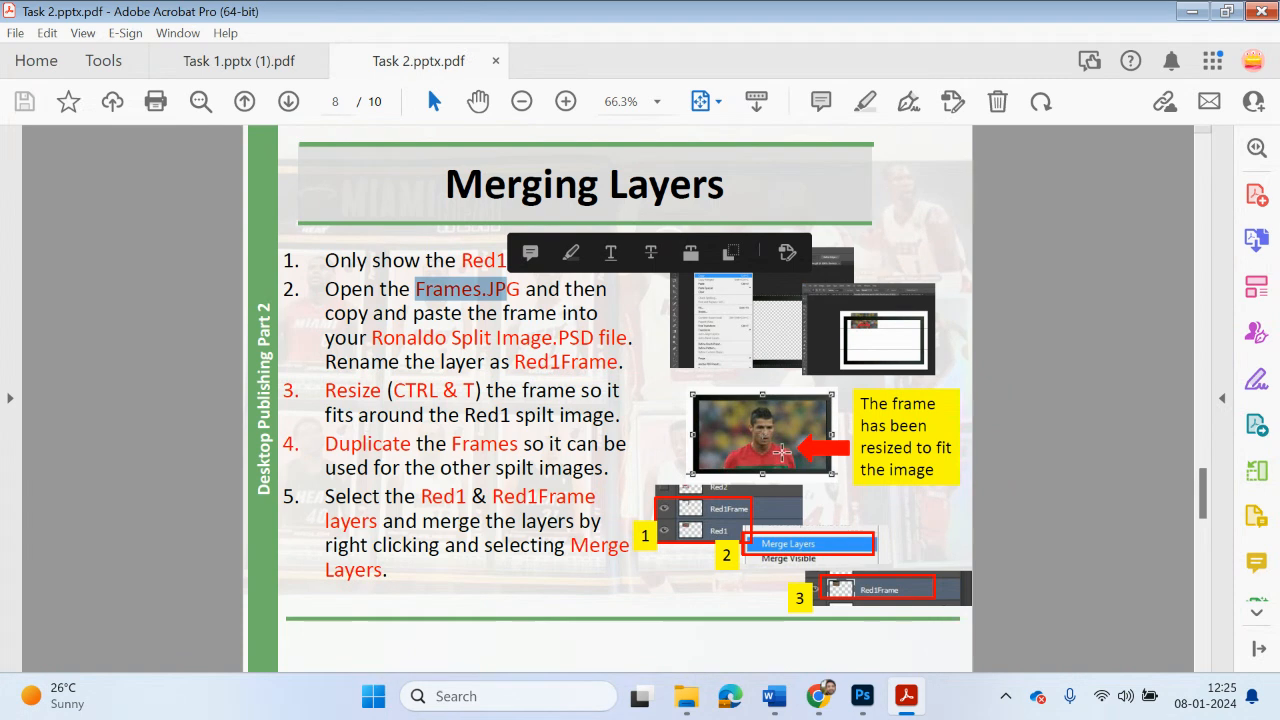
scroll(781, 452, down, 2)
scroll(782, 463, down, 2)
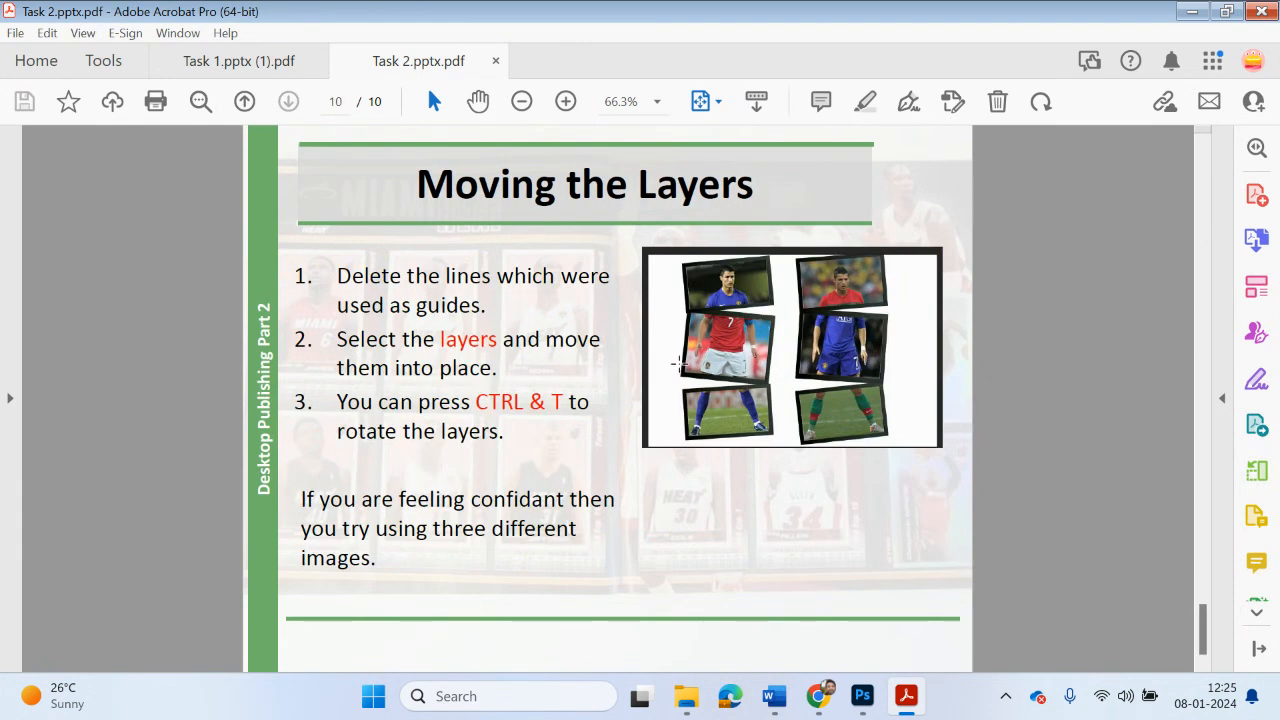
scroll(687, 391, up, 2)
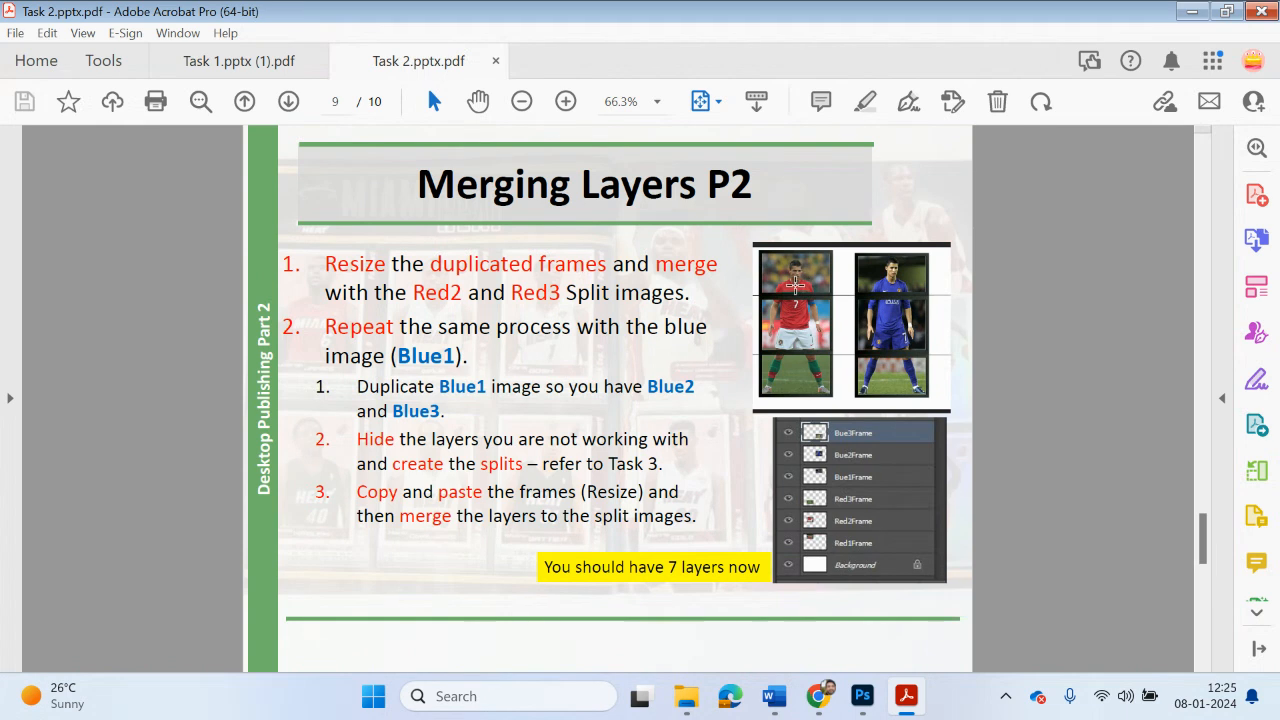
scroll(792, 287, up, 2)
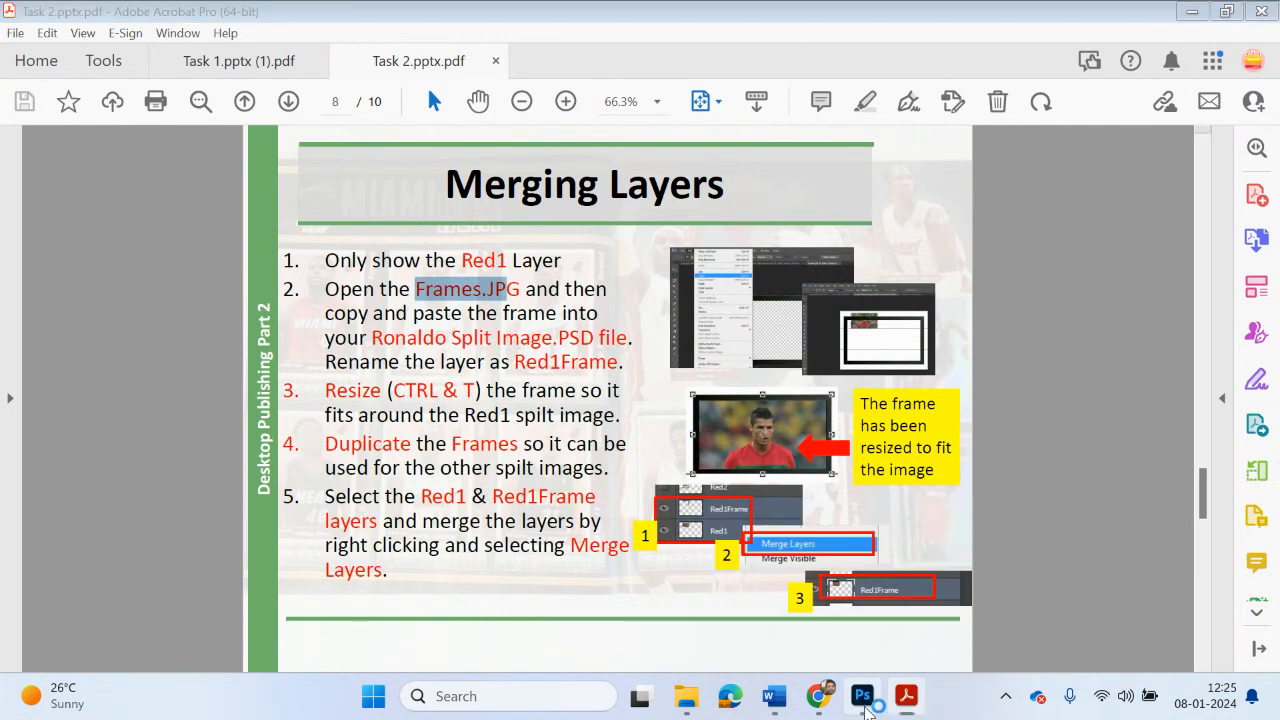
click(862, 696)
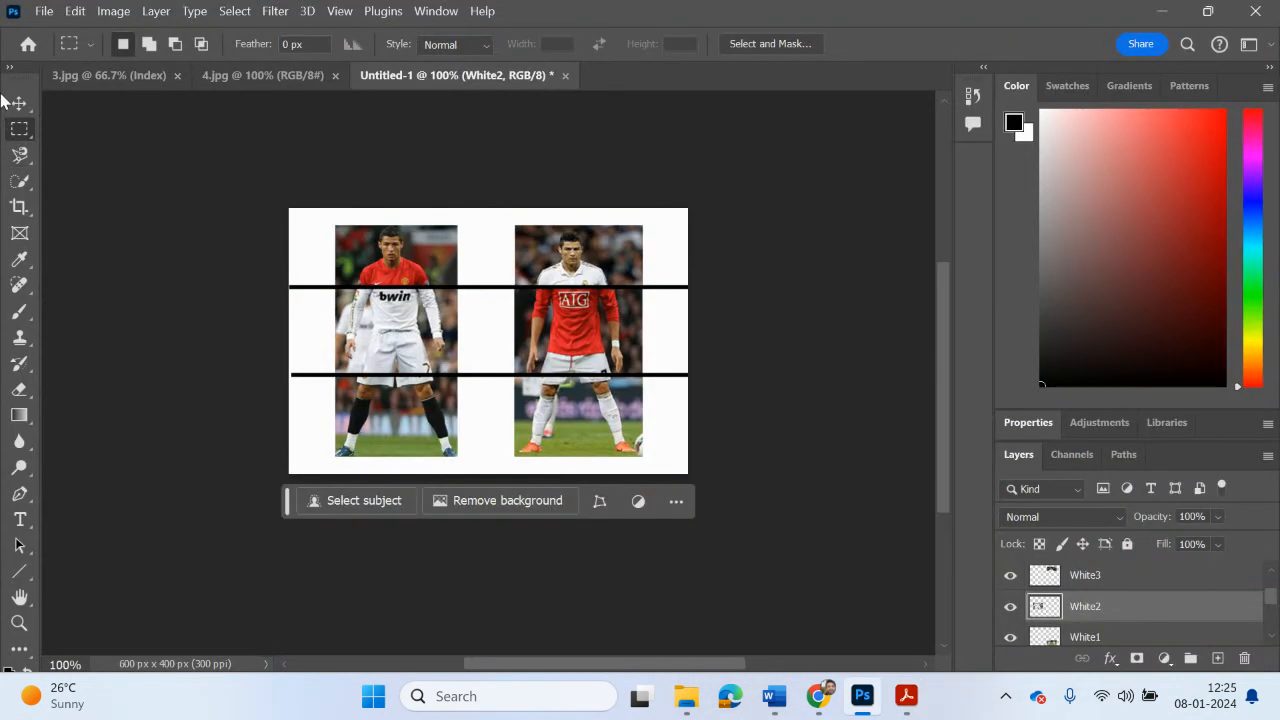
Step: Open Frame.gif, select the entire frame and copy it
click(44, 11)
click(86, 62)
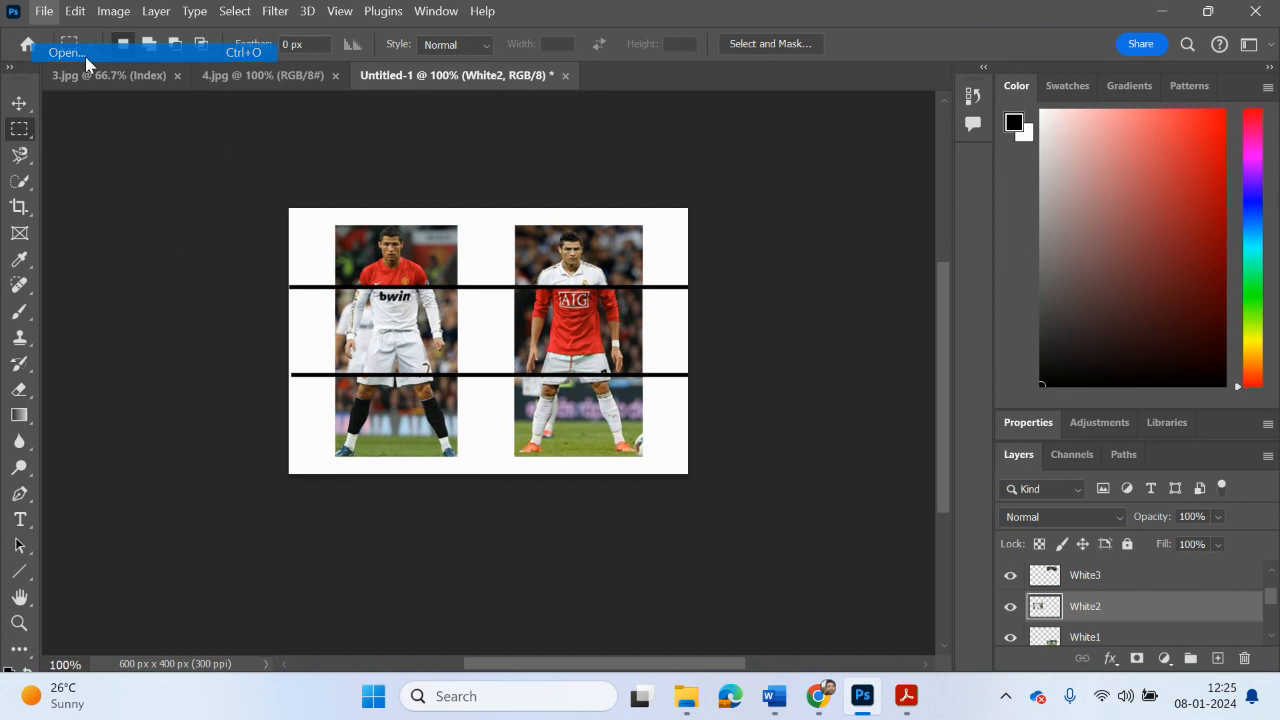
scroll(706, 388, down, 2)
double_click(607, 415)
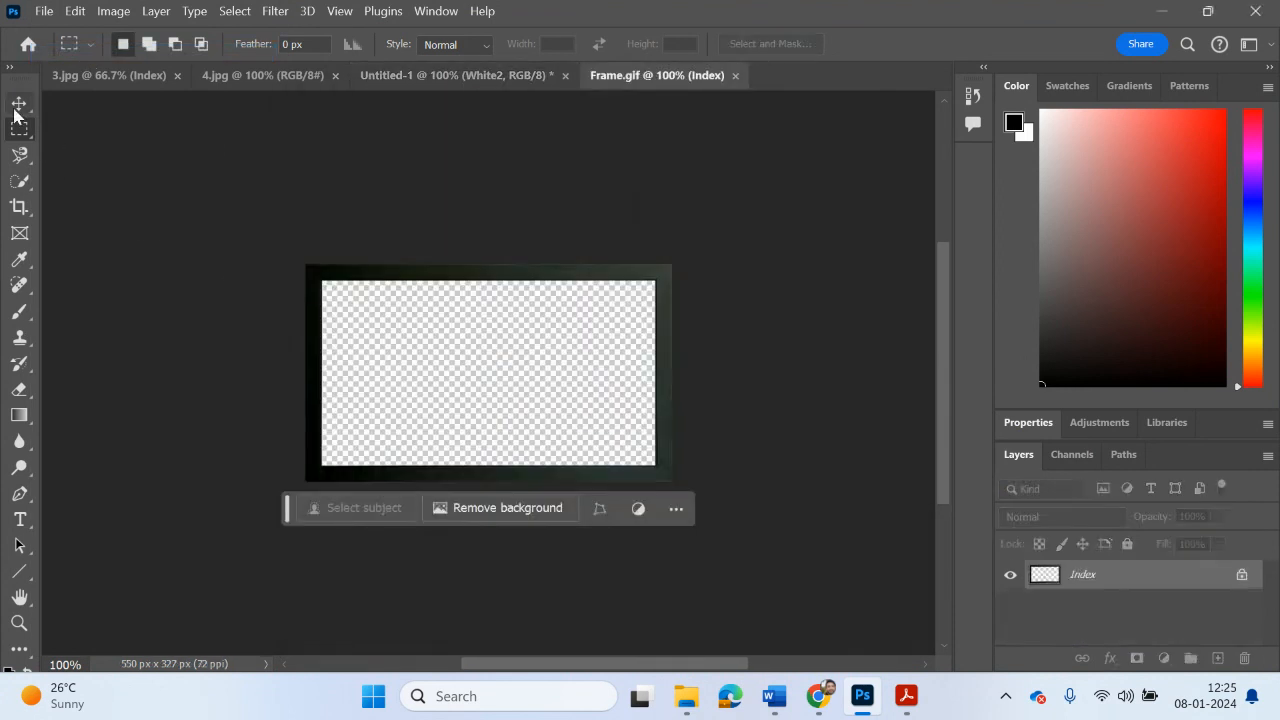
drag(306, 258, 757, 523)
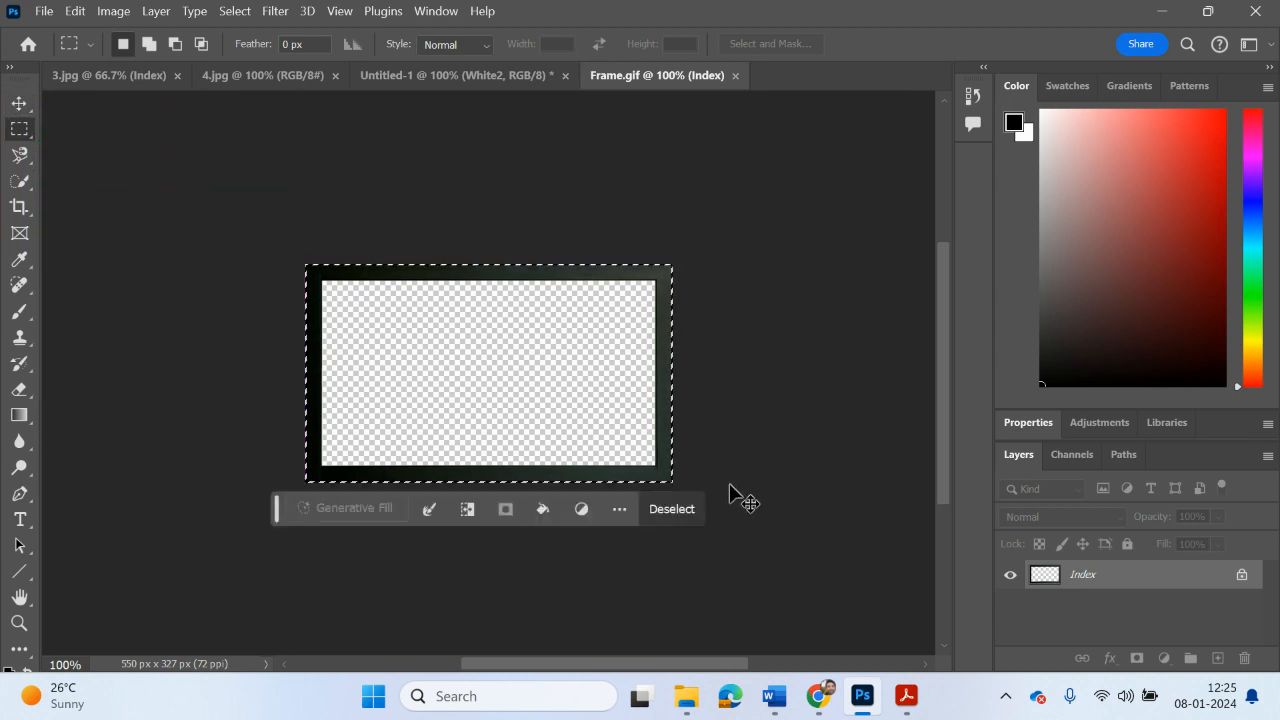
Step: Paste the copied frame into Untitled-1 directly above the Red3 layer
click(464, 80)
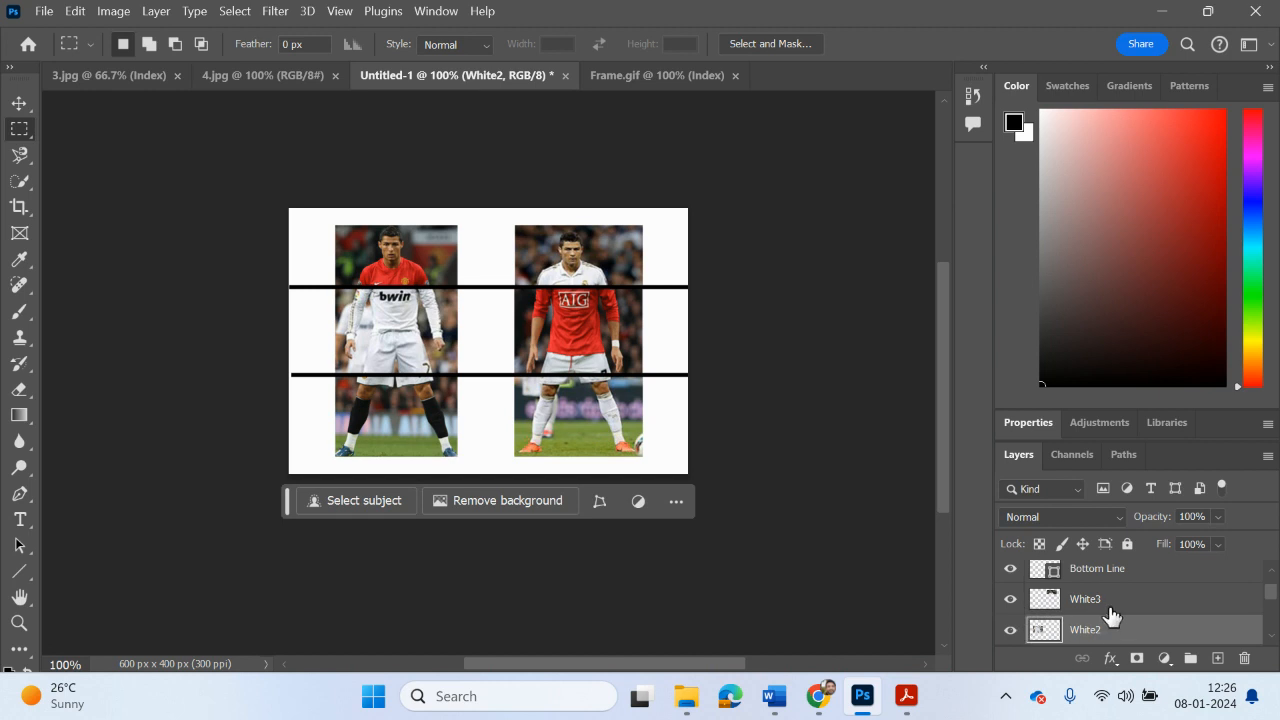
scroll(1110, 615, down, 3)
scroll(1114, 620, down, 1)
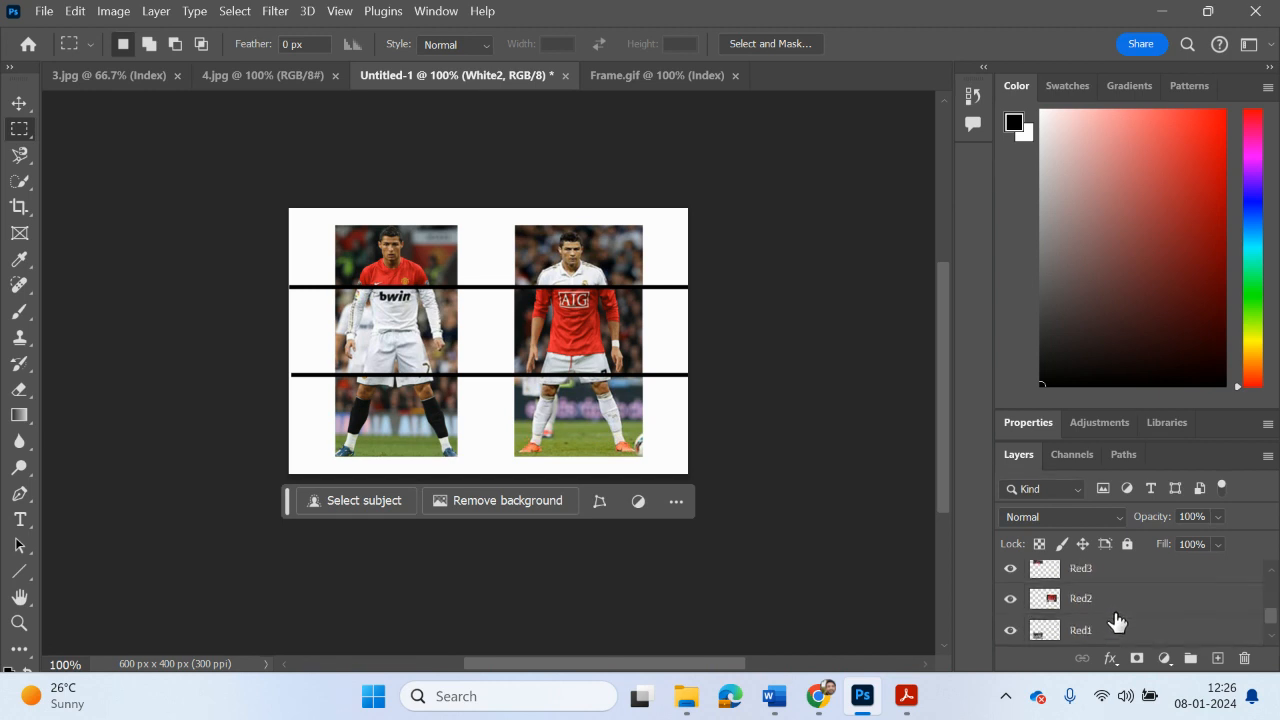
click(1088, 578)
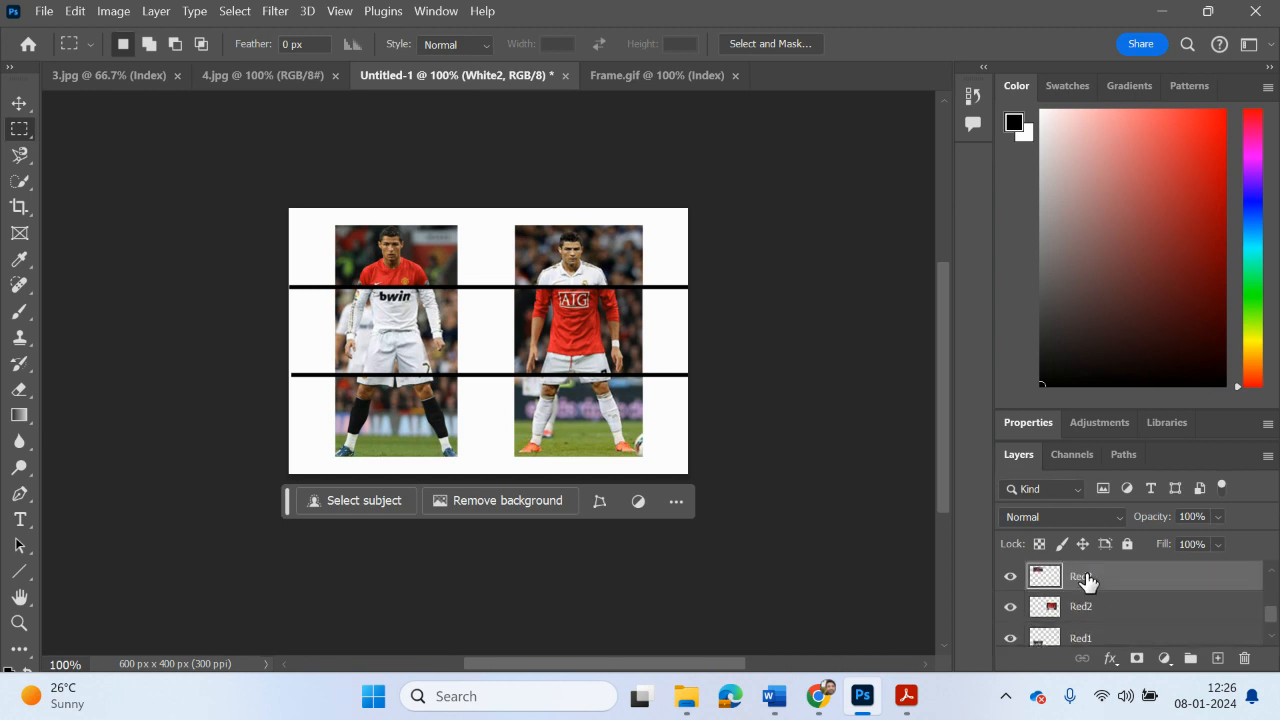
click(1010, 578)
click(1010, 578)
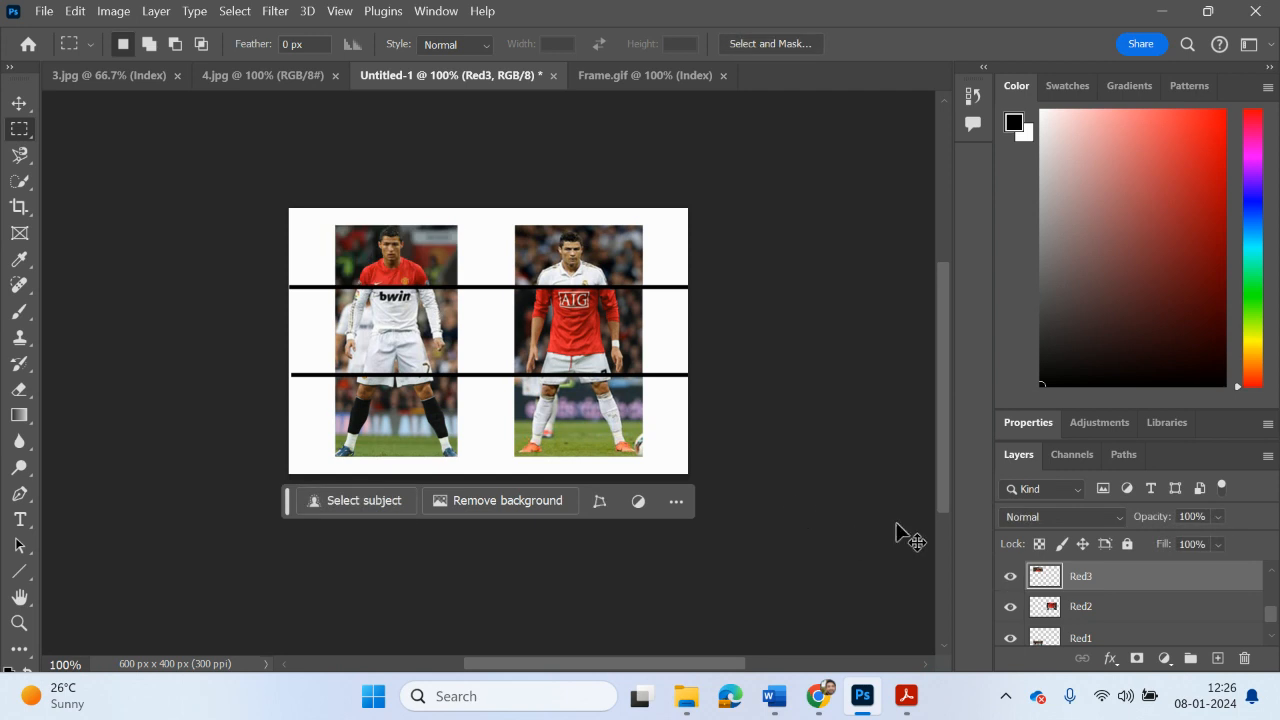
key(ctrl+v)
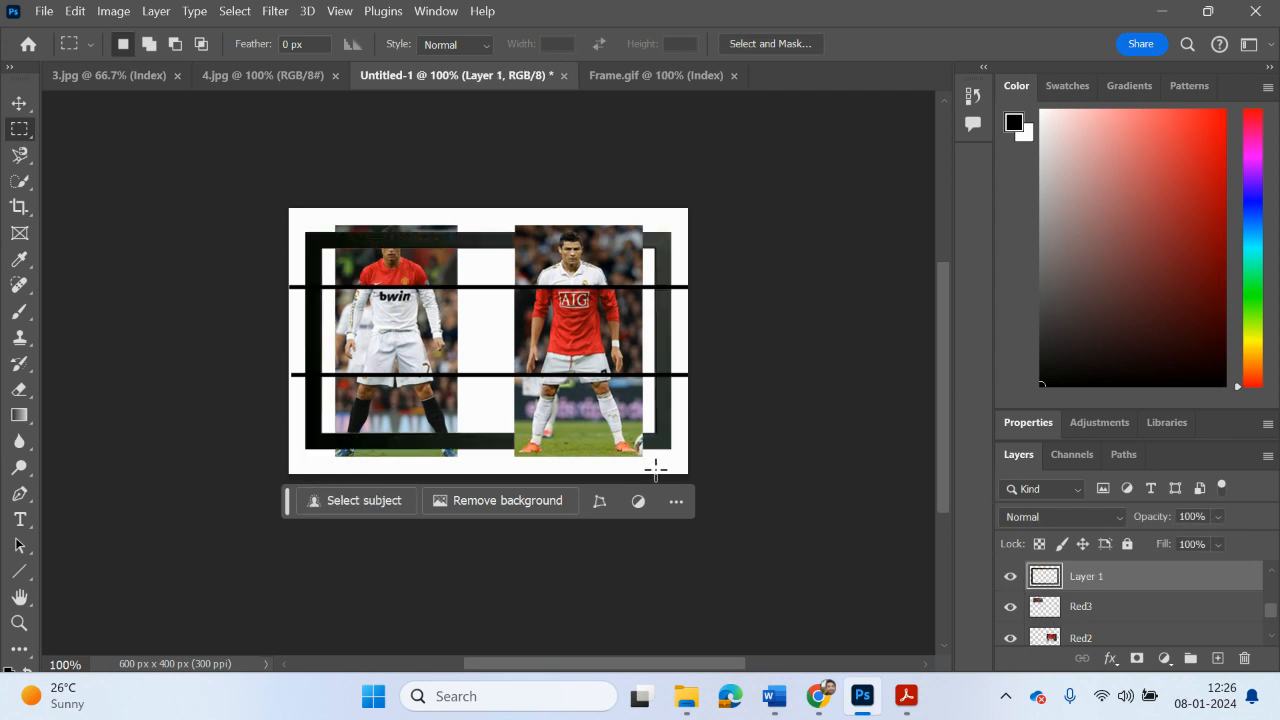
Step: Scale the pasted frame to about 33% width and 30% height, fitting it around the red-shirted player's head slice
key(ctrl+t)
drag(672, 446, 400, 318)
drag(383, 232, 461, 263)
drag(397, 298, 395, 290)
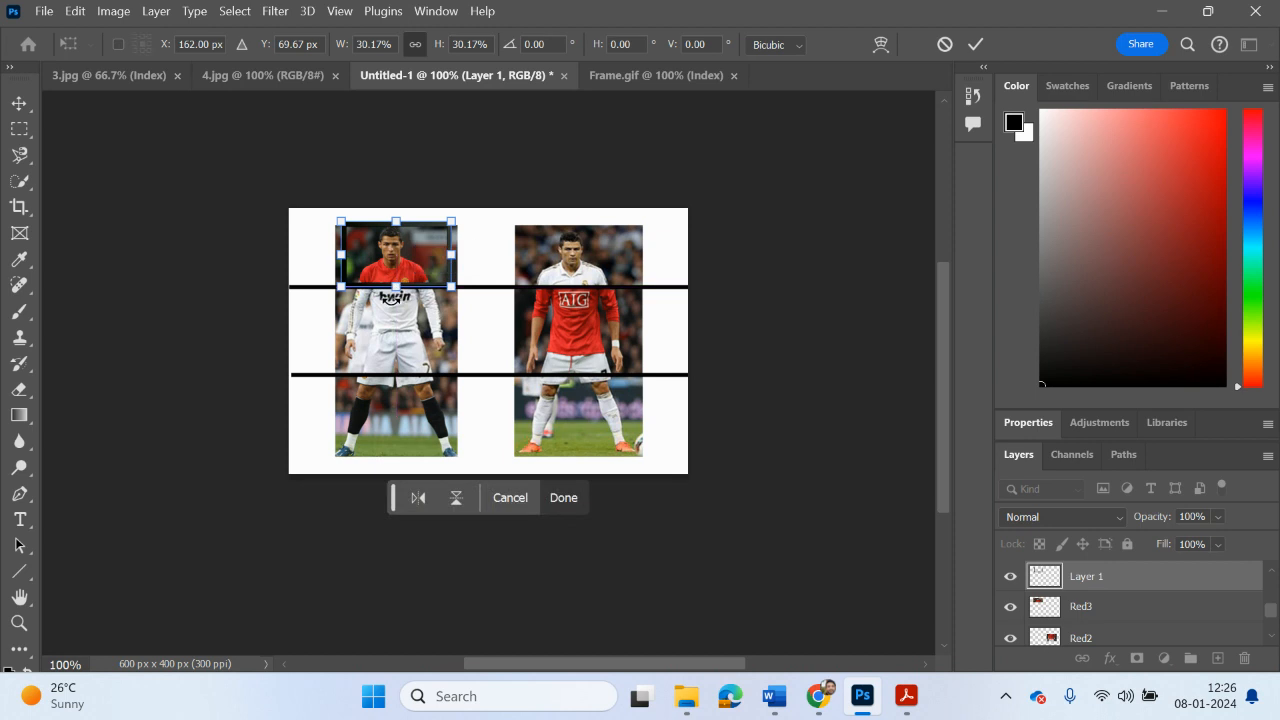
drag(341, 260, 335, 260)
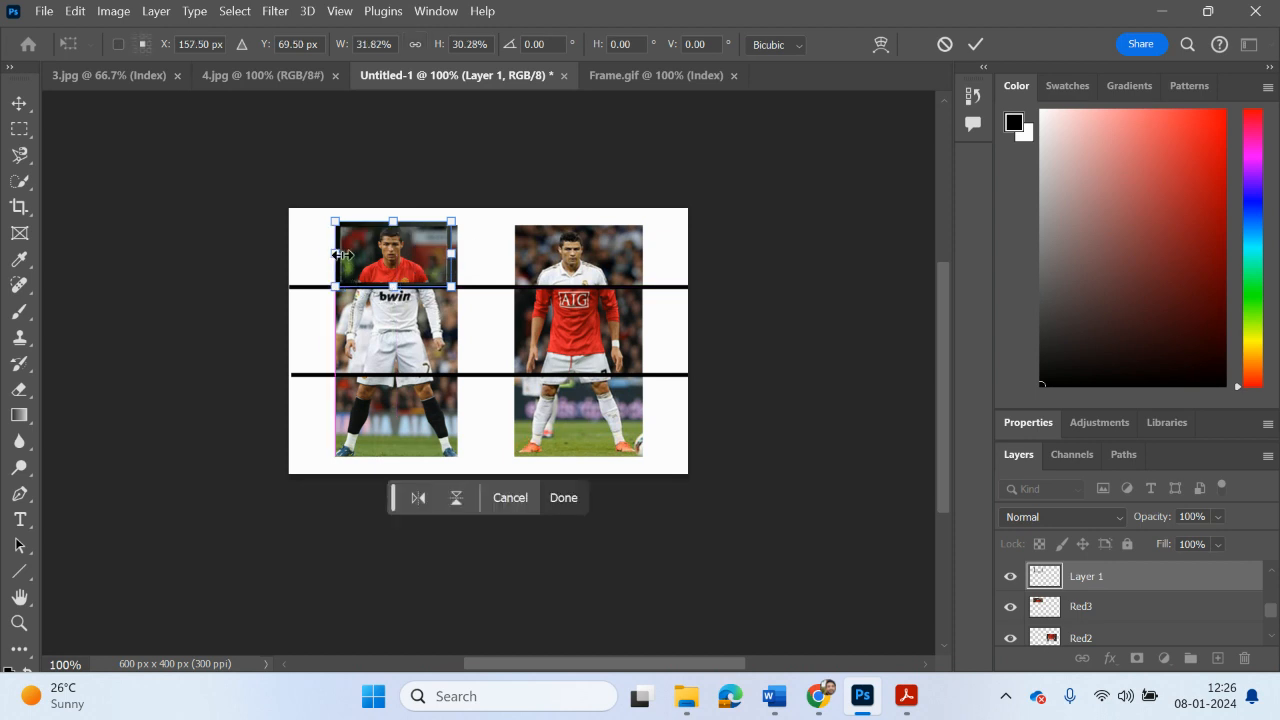
drag(451, 256, 458, 256)
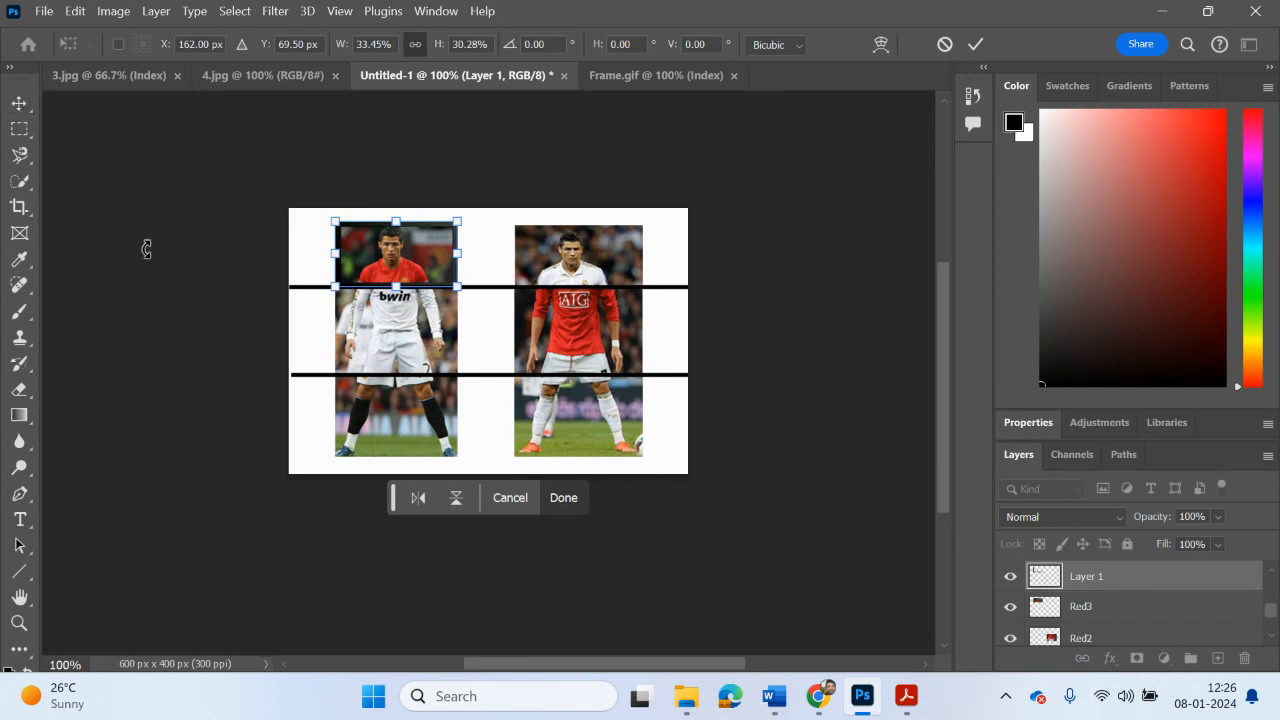
key(Return)
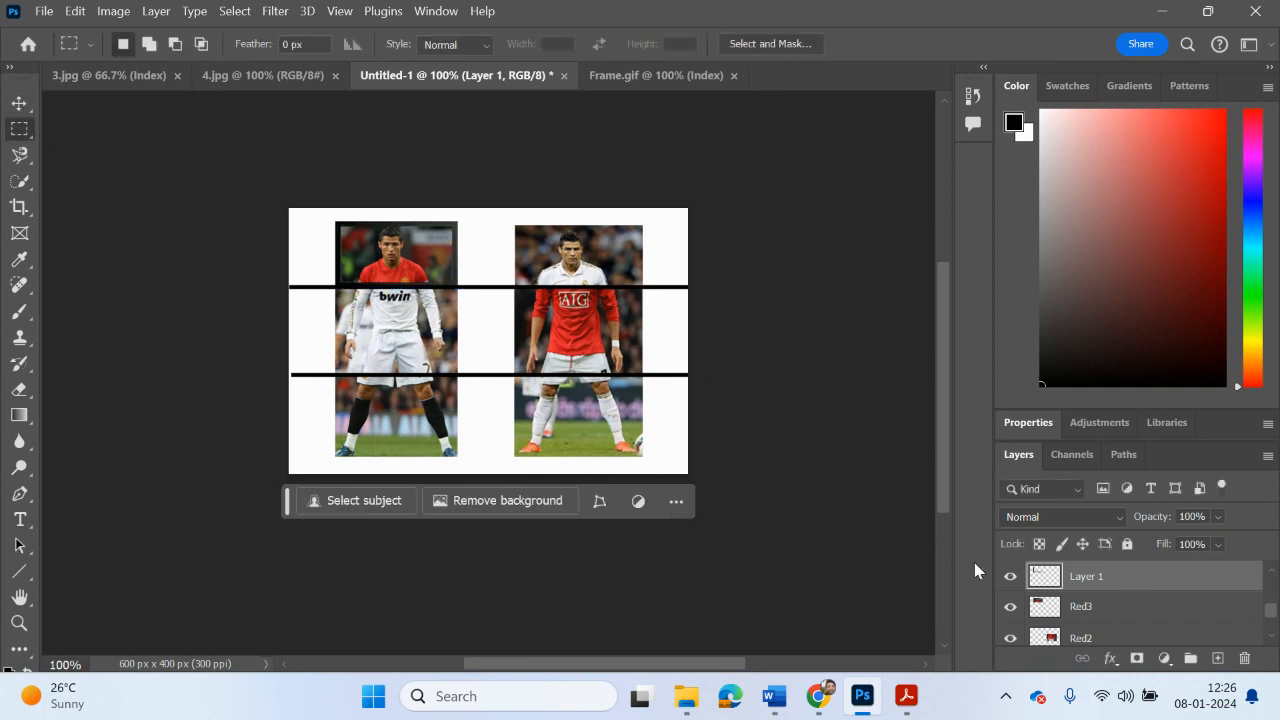
Step: Toggle the frame layer's visibility to check it and rename the layer as red3 Frame
click(1010, 577)
click(1010, 577)
double_click(1088, 577)
text(red3 Frame)
click(863, 536)
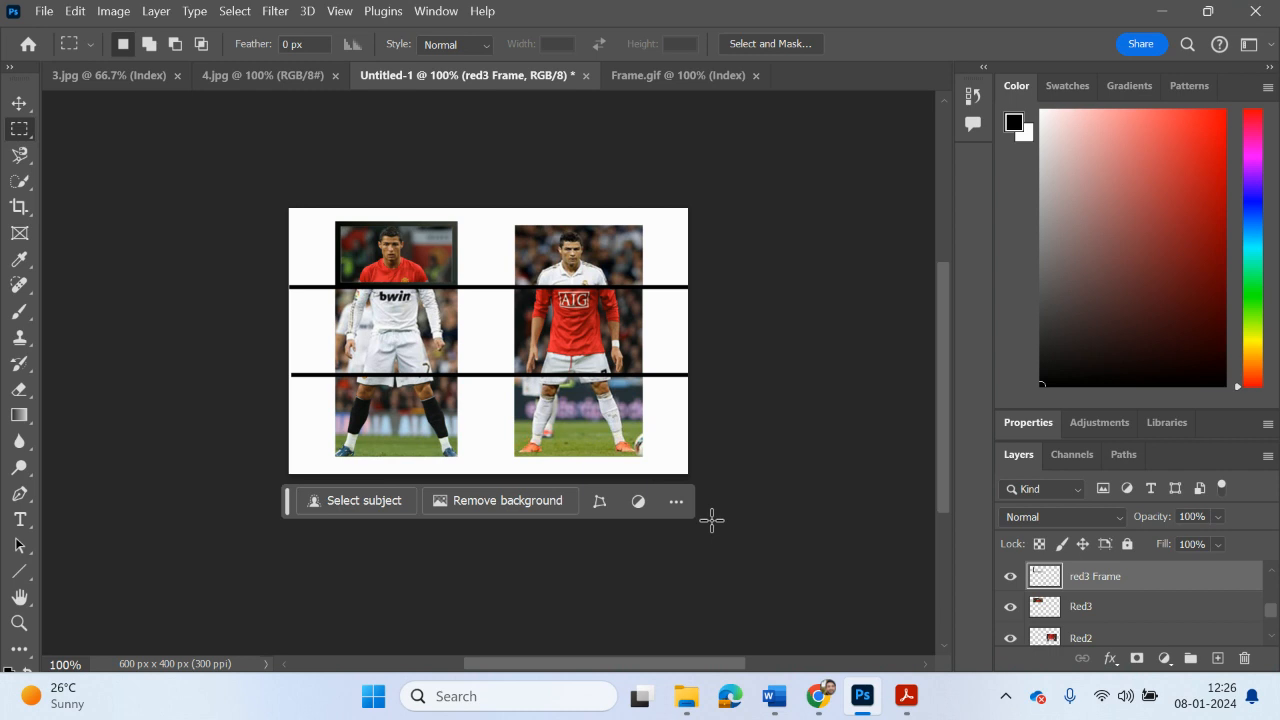
Step: Paste a copy of the fitted frame and park it at the canvas's right edge, beside the white-shirted player's head
click(1010, 606)
click(1010, 606)
key(ctrl+v)
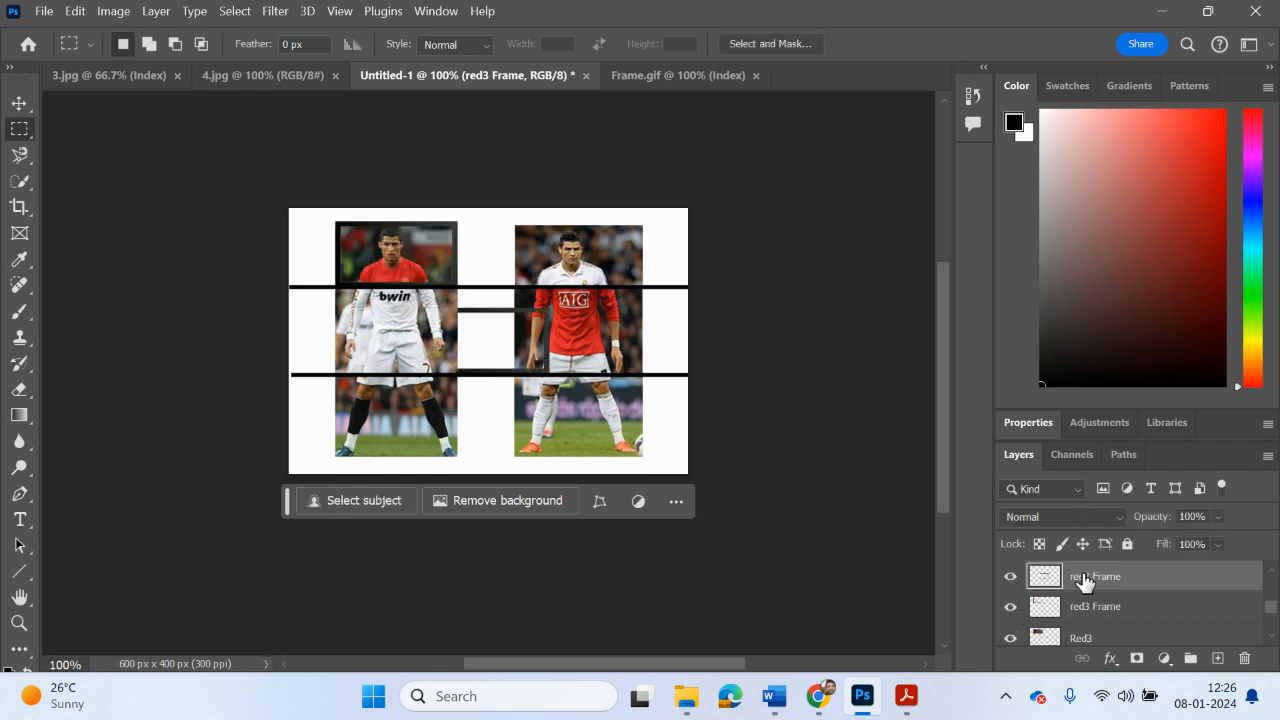
click(19, 103)
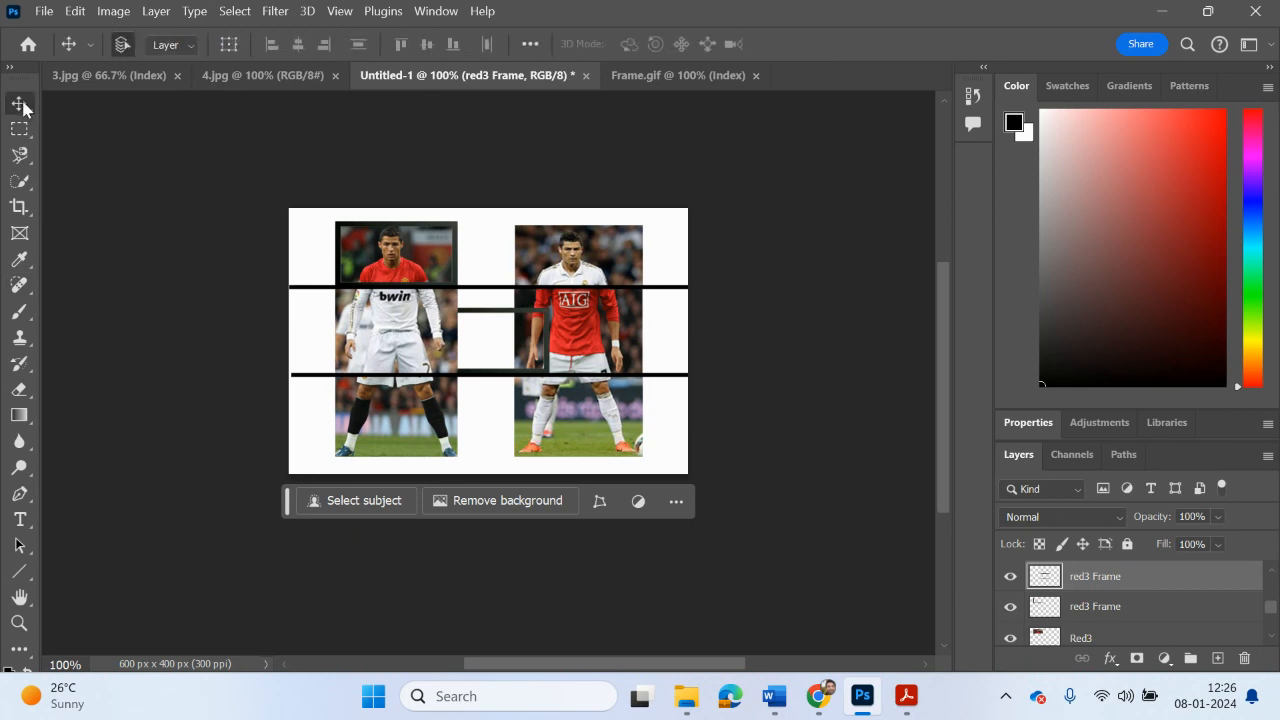
drag(492, 331, 707, 237)
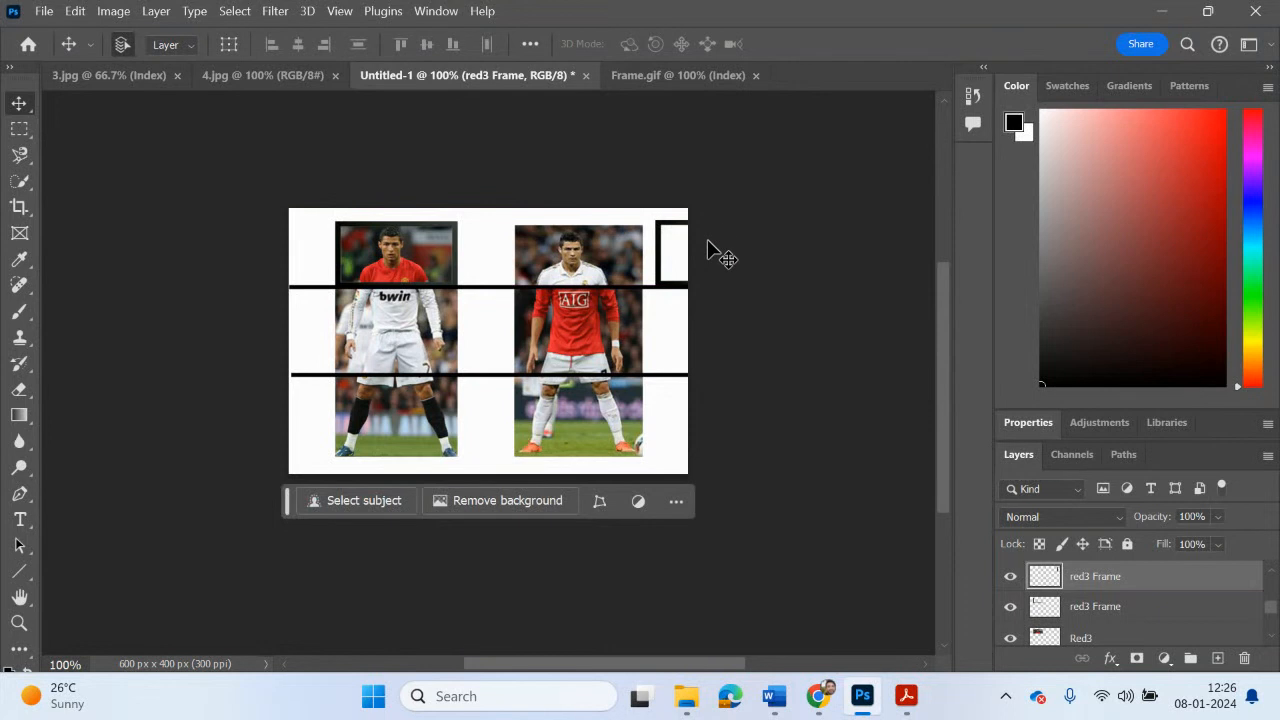
Step: Merge the fitted red3 Frame layer with the Red3 layer
click(1113, 620)
key(Delete)
shift+click(1091, 610)
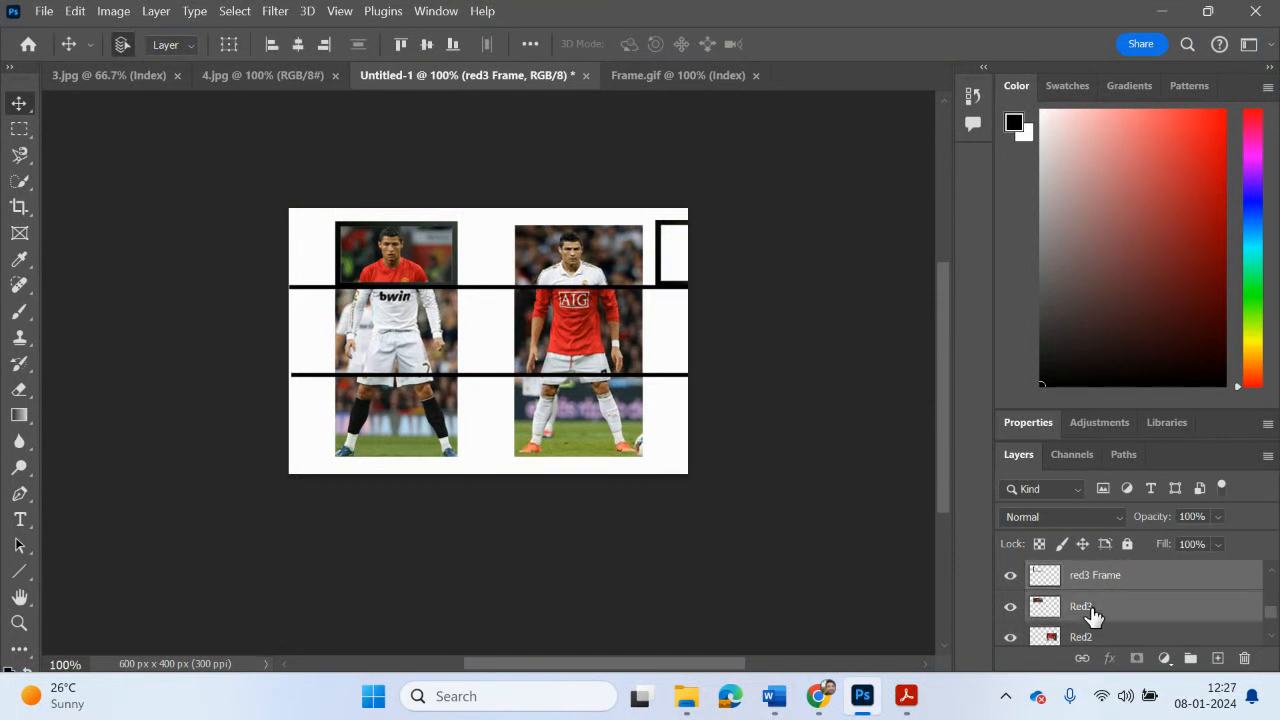
right_click(1091, 608)
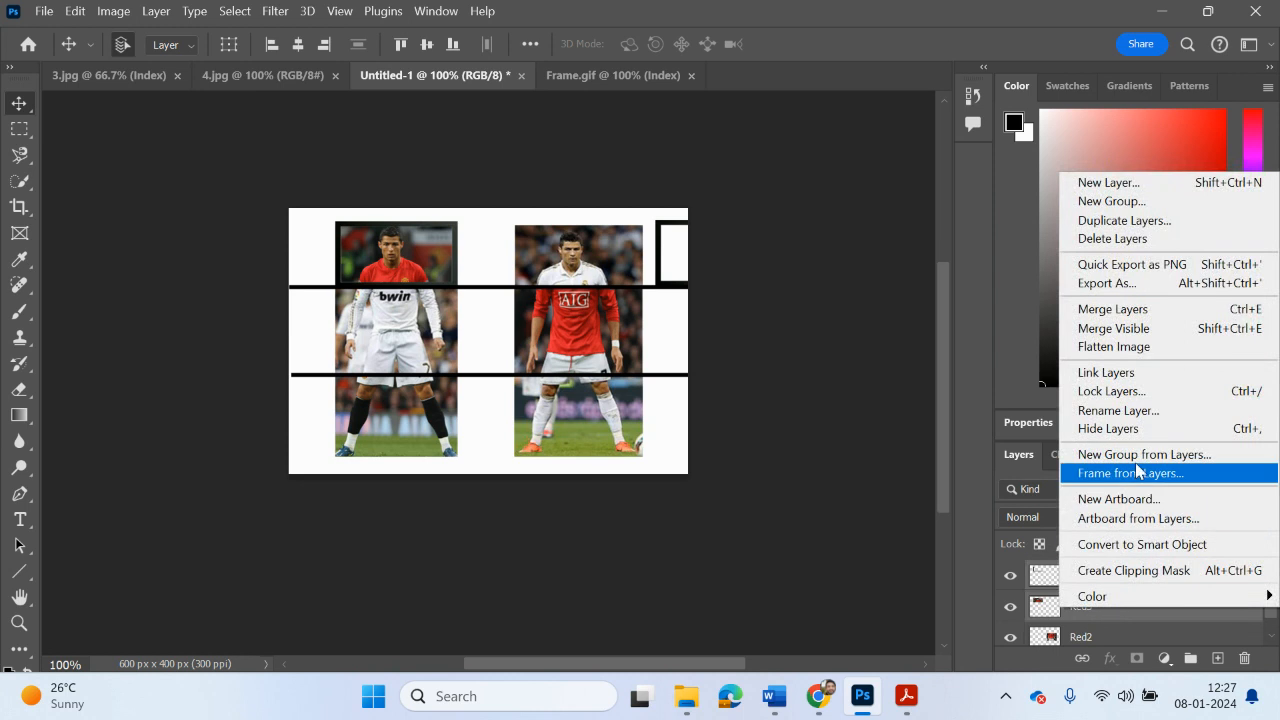
click(1137, 312)
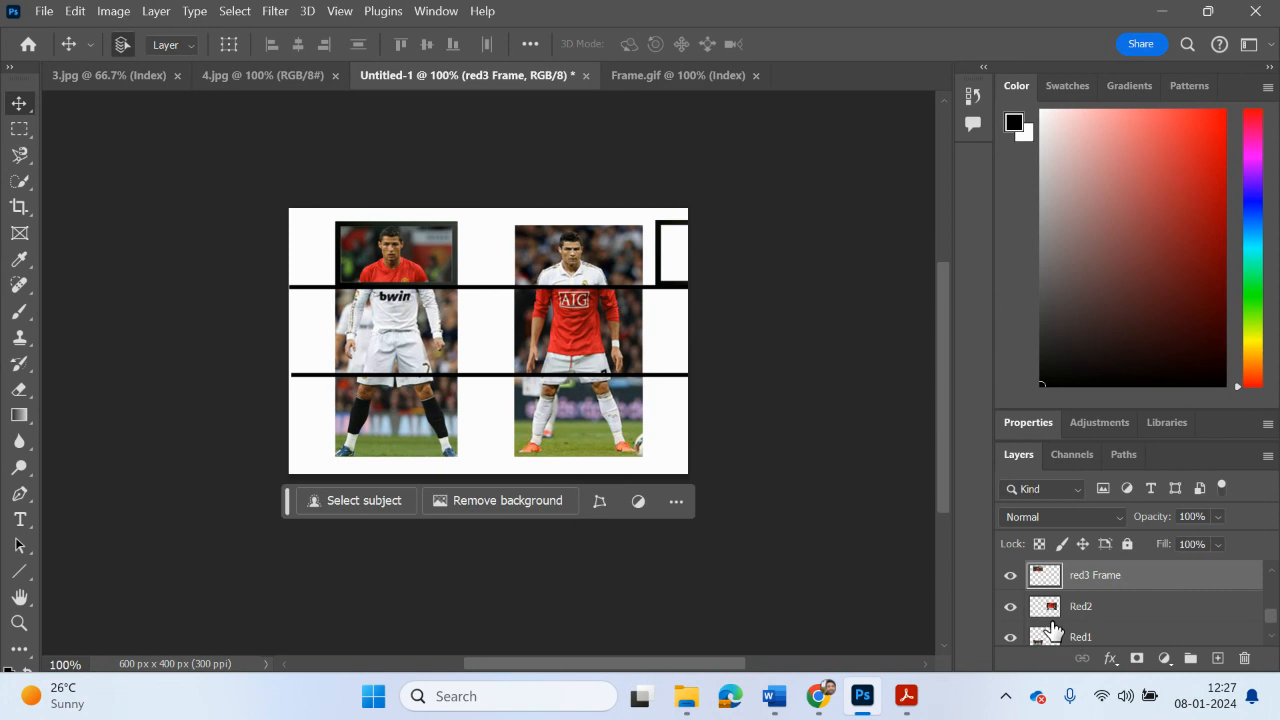
Step: Move the spare frame's layer directly above Red2 in the layer order and nudge the frame slightly down
click(1010, 607)
click(1010, 607)
scroll(1116, 596, up, 1)
drag(1103, 580, 1116, 614)
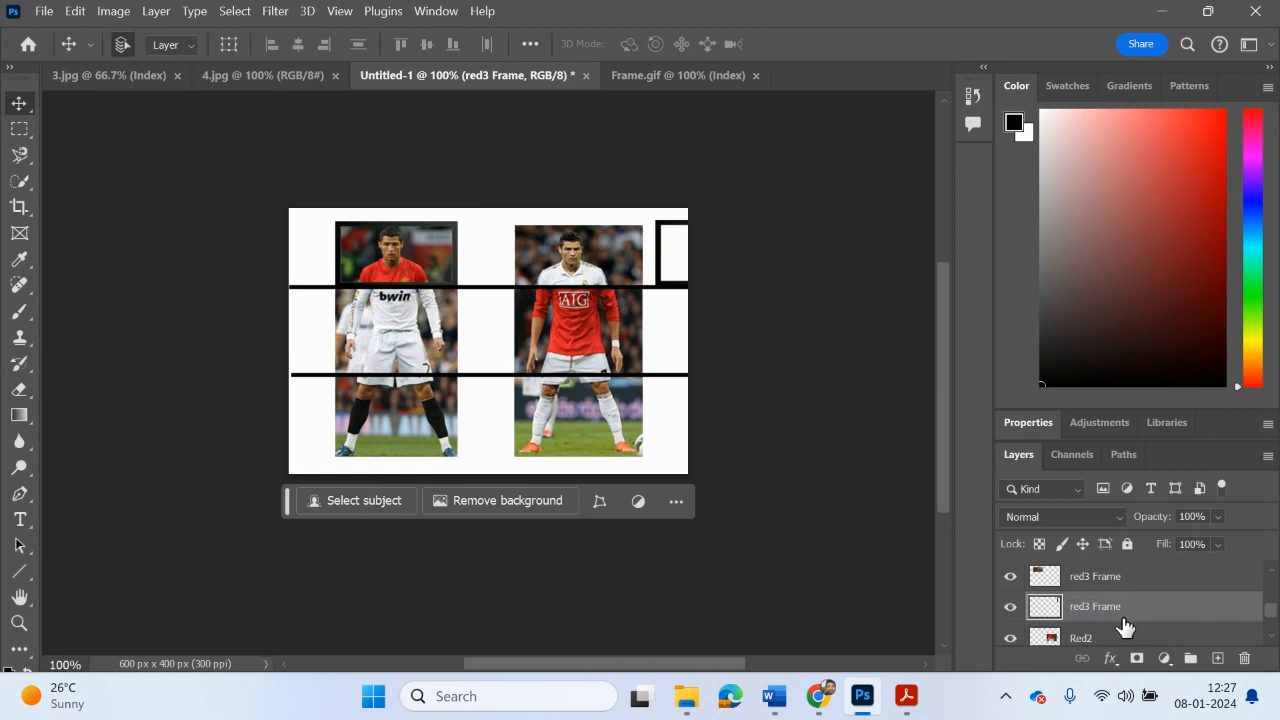
drag(659, 242, 653, 253)
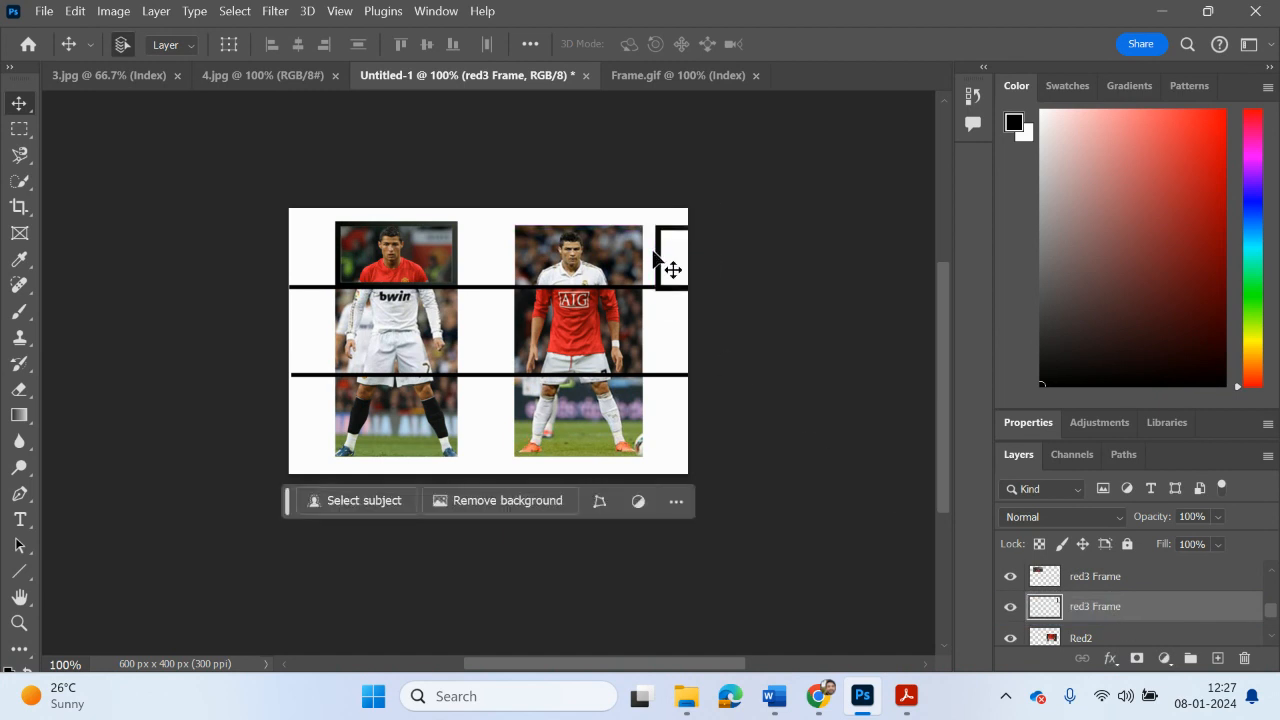
Step: Paste another frame over the red-shirted torso slice and scale it to about 107% width and 131% height to fit
key(ctrl+v)
mouse_move(675, 260)
mouse_down()
mouse_move(670, 330)
mouse_move(676, 265)
mouse_up()
drag(494, 312, 584, 292)
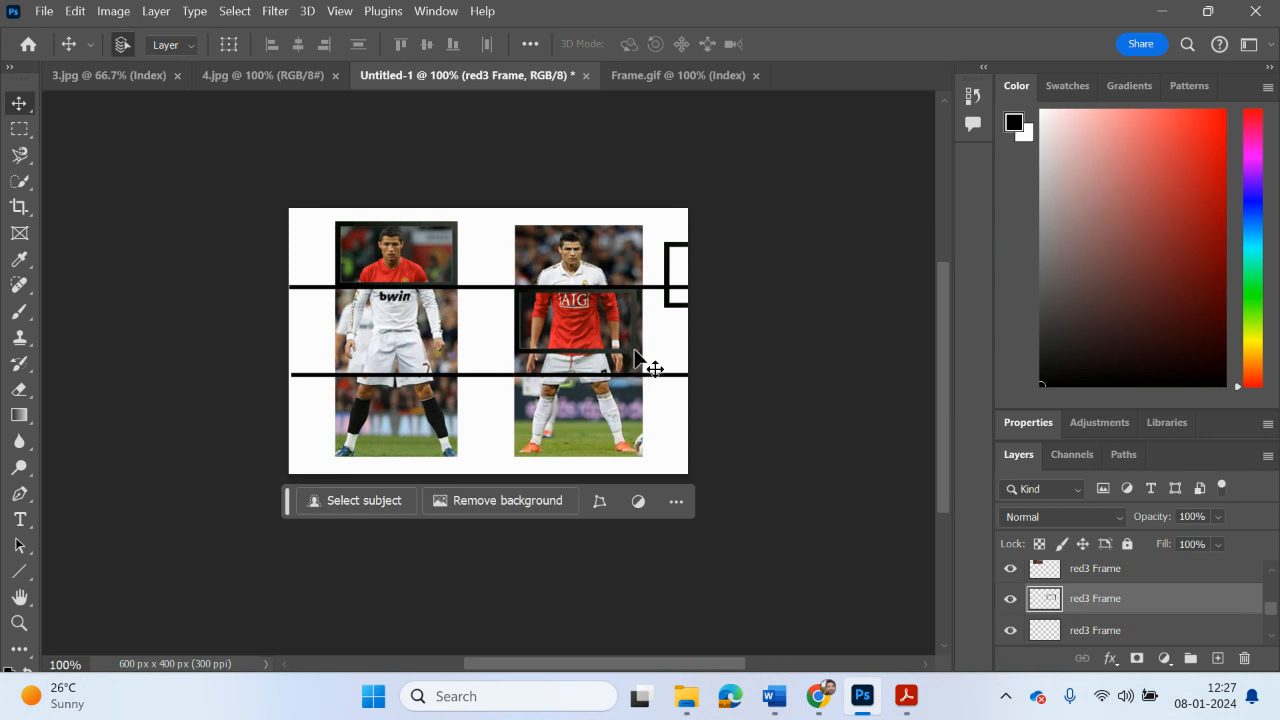
key(ctrl+t)
drag(637, 353, 585, 373)
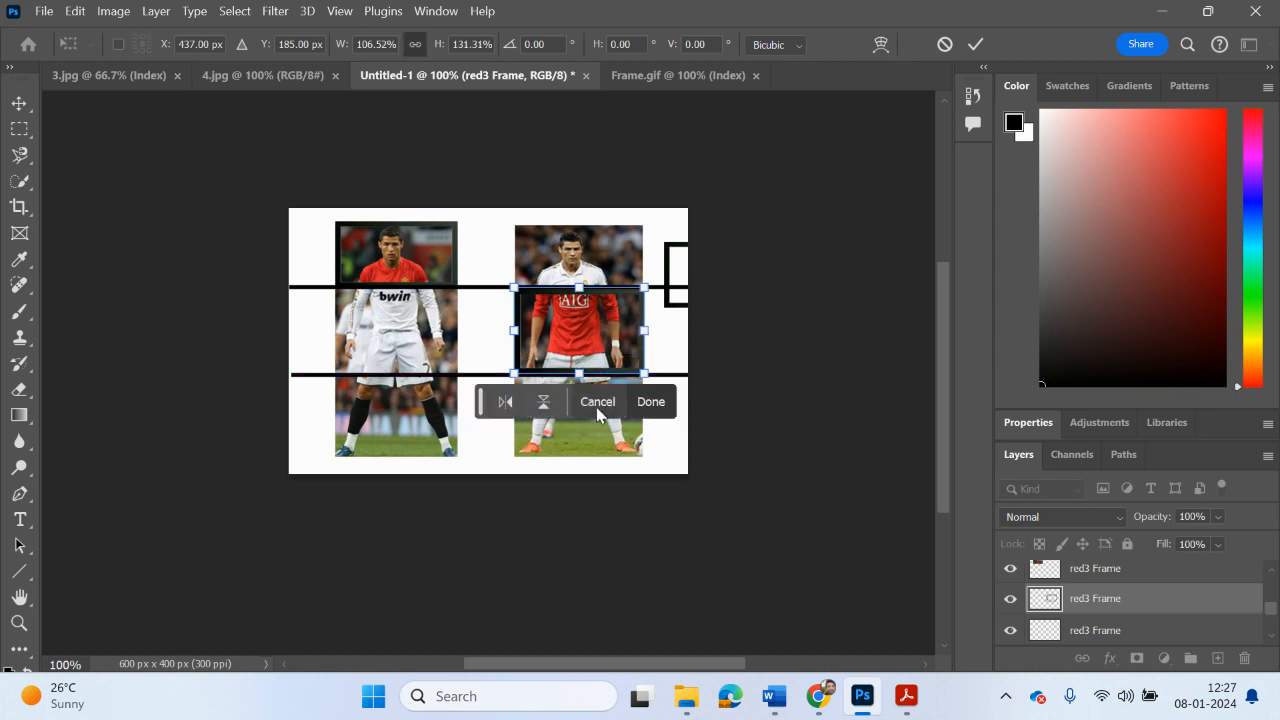
key(Return)
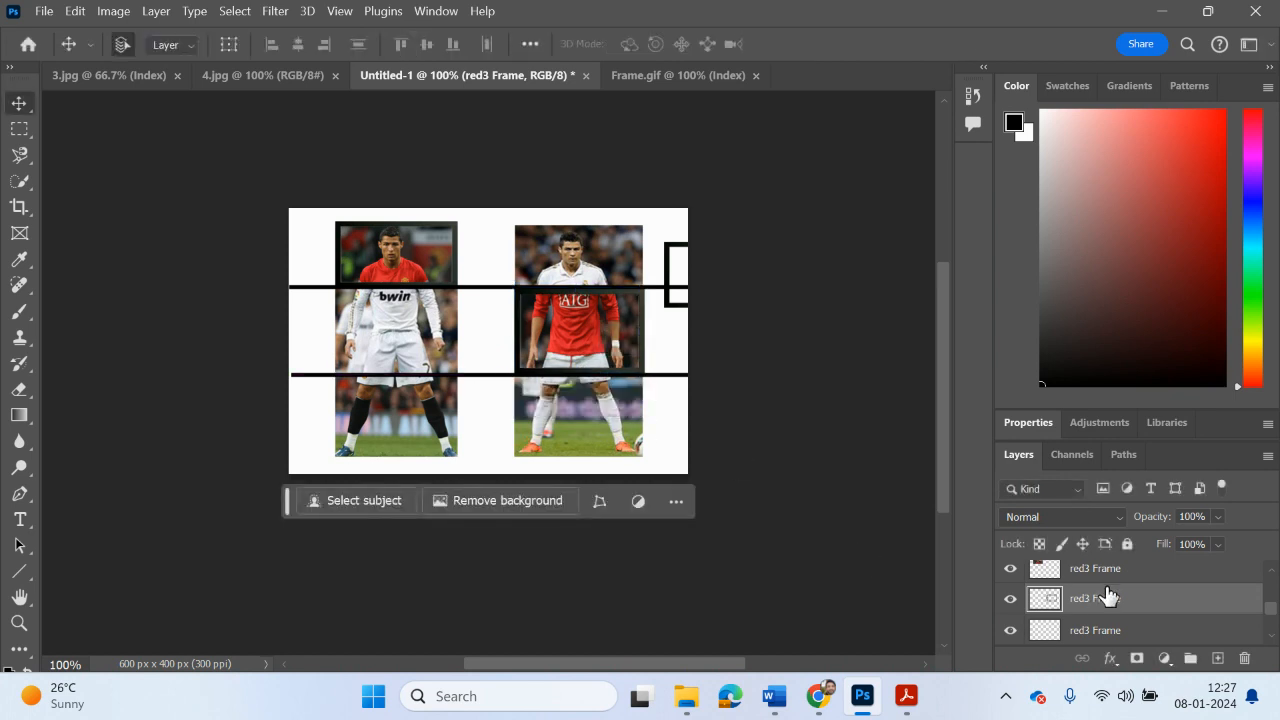
Step: Toggle the frame layers' visibility to tell them apart, and move the Red2 layer directly beneath the frame fitted around it
scroll(1110, 597, up, 1)
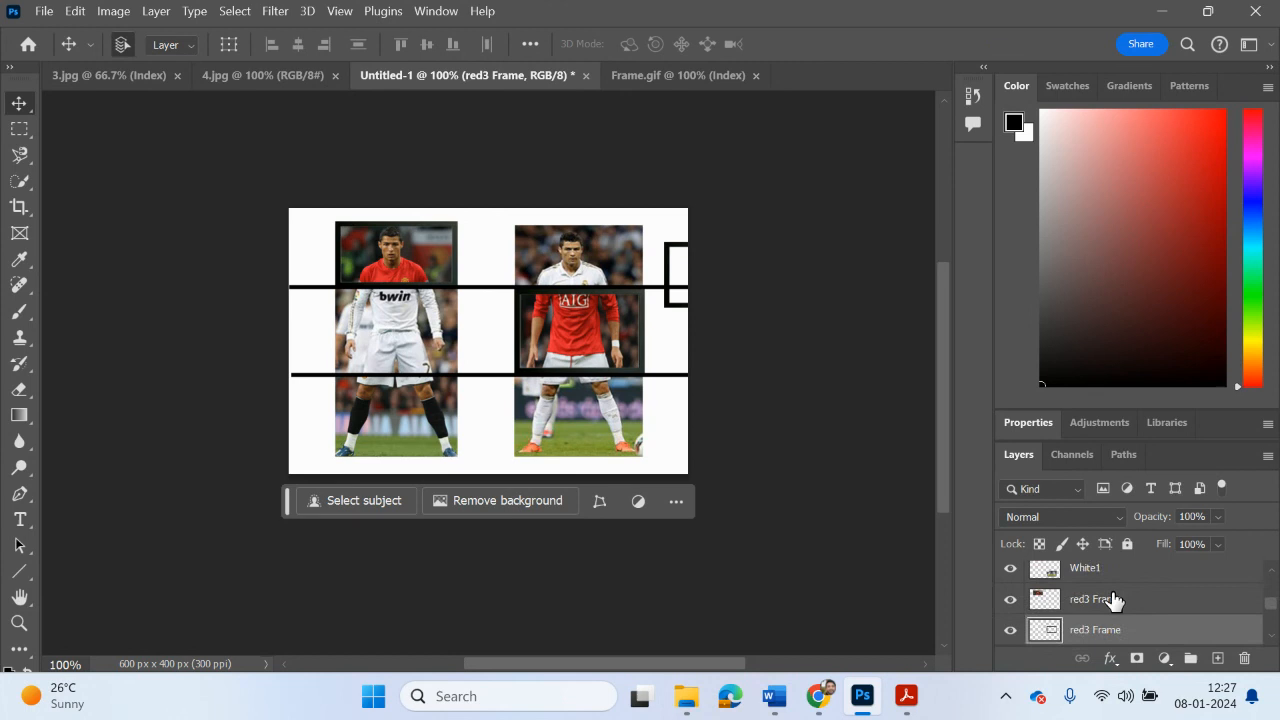
click(1010, 599)
click(1010, 599)
scroll(1042, 620, down, 1)
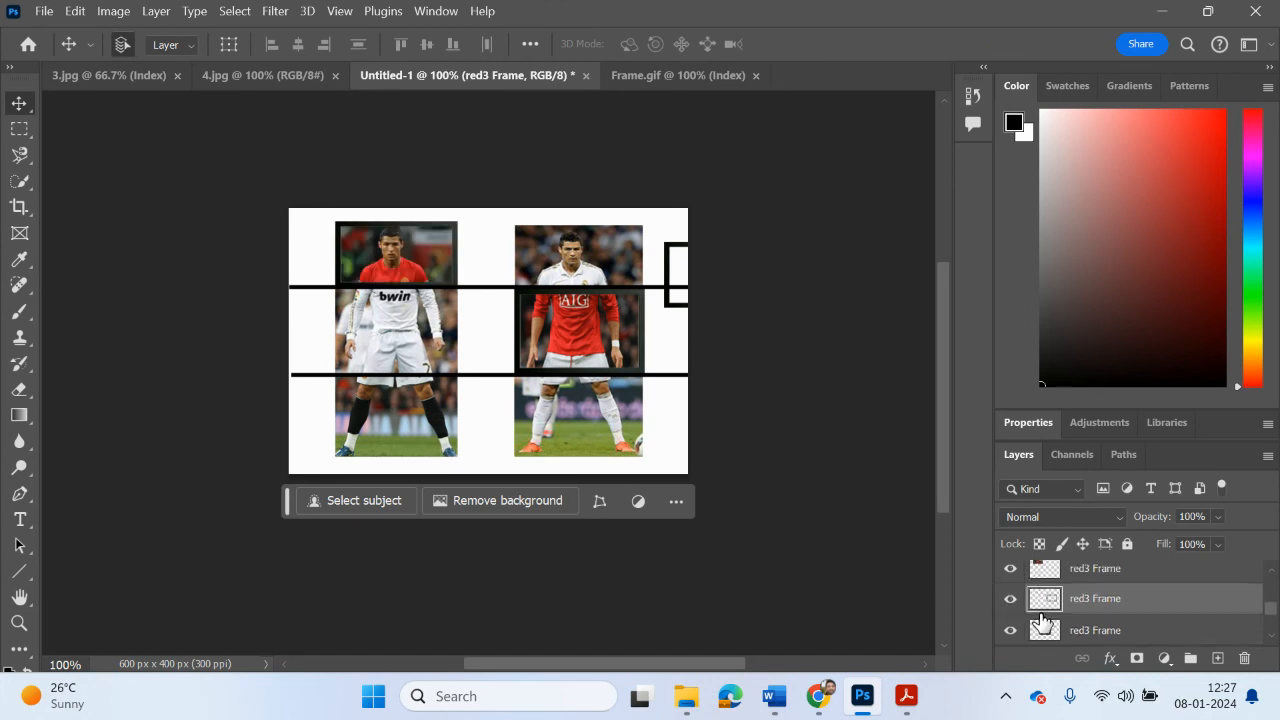
scroll(1042, 620, down, 1)
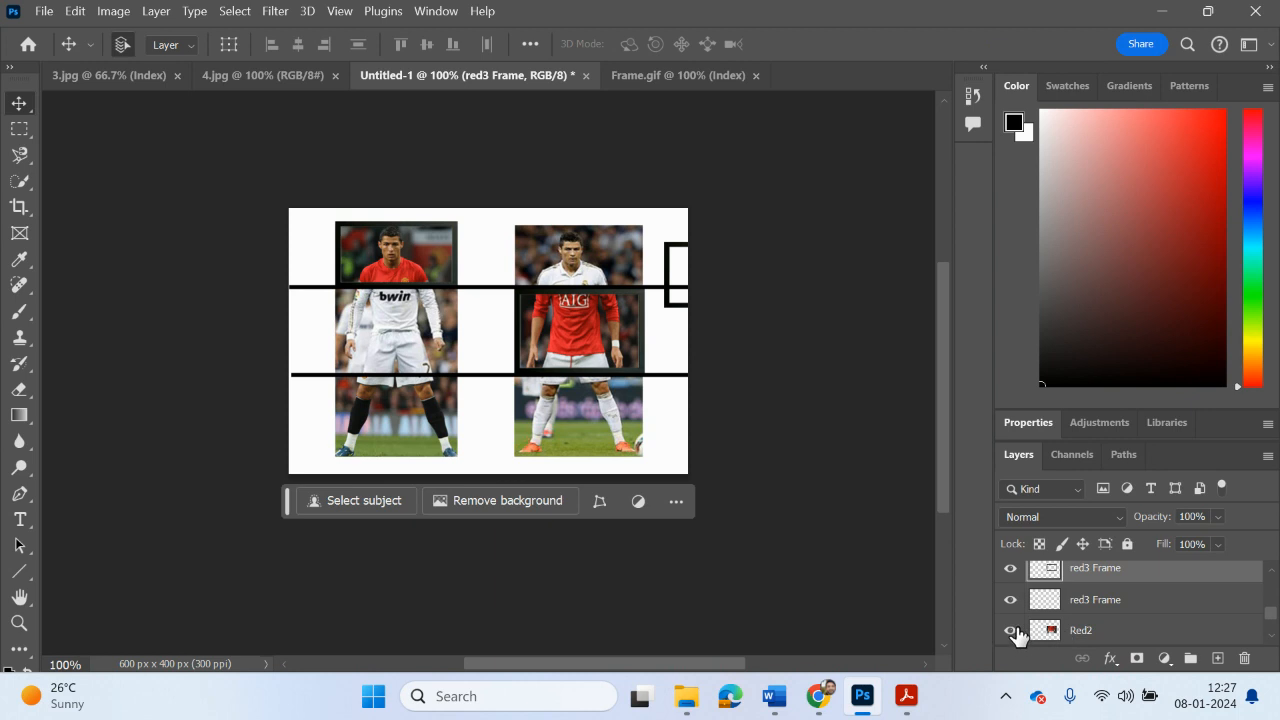
click(1008, 577)
click(1008, 577)
drag(1072, 632, 1063, 597)
click(1011, 603)
click(1011, 603)
click(1086, 570)
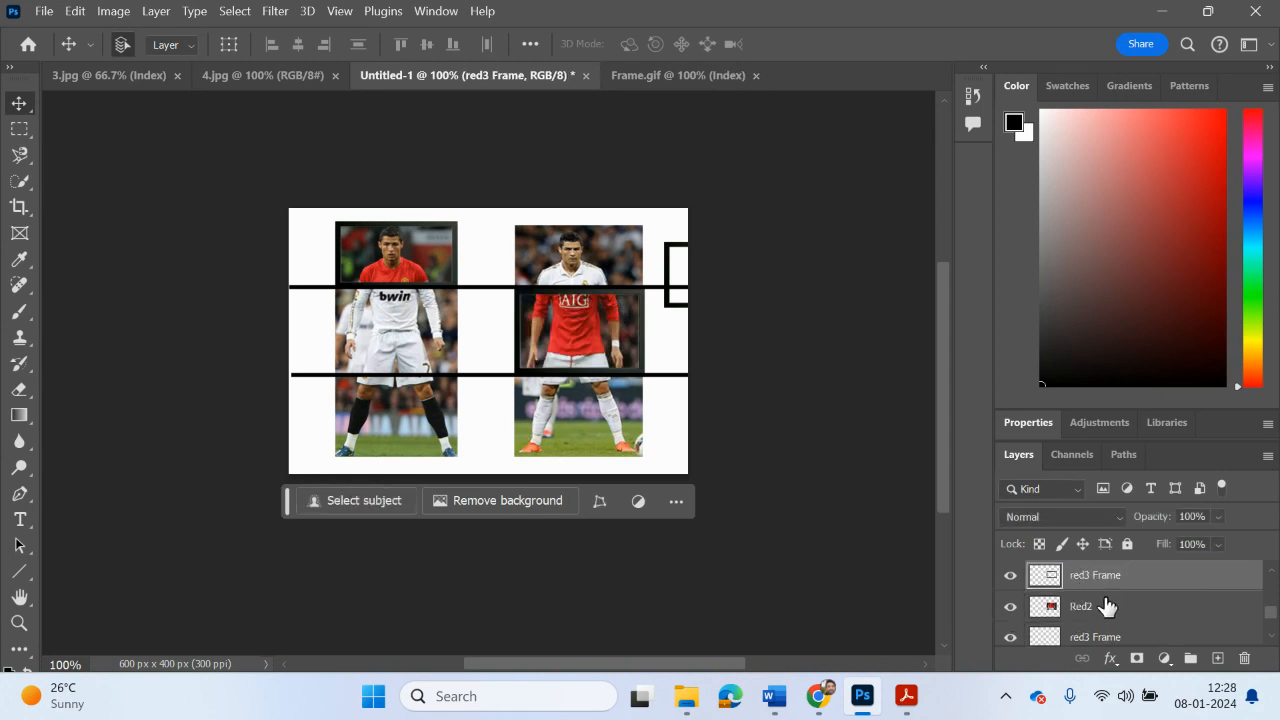
Step: Rename the torso slice's frame layer as red2 Frame and merge it with Red2
double_click(1092, 575)
click(1137, 606)
shift+click(1093, 584)
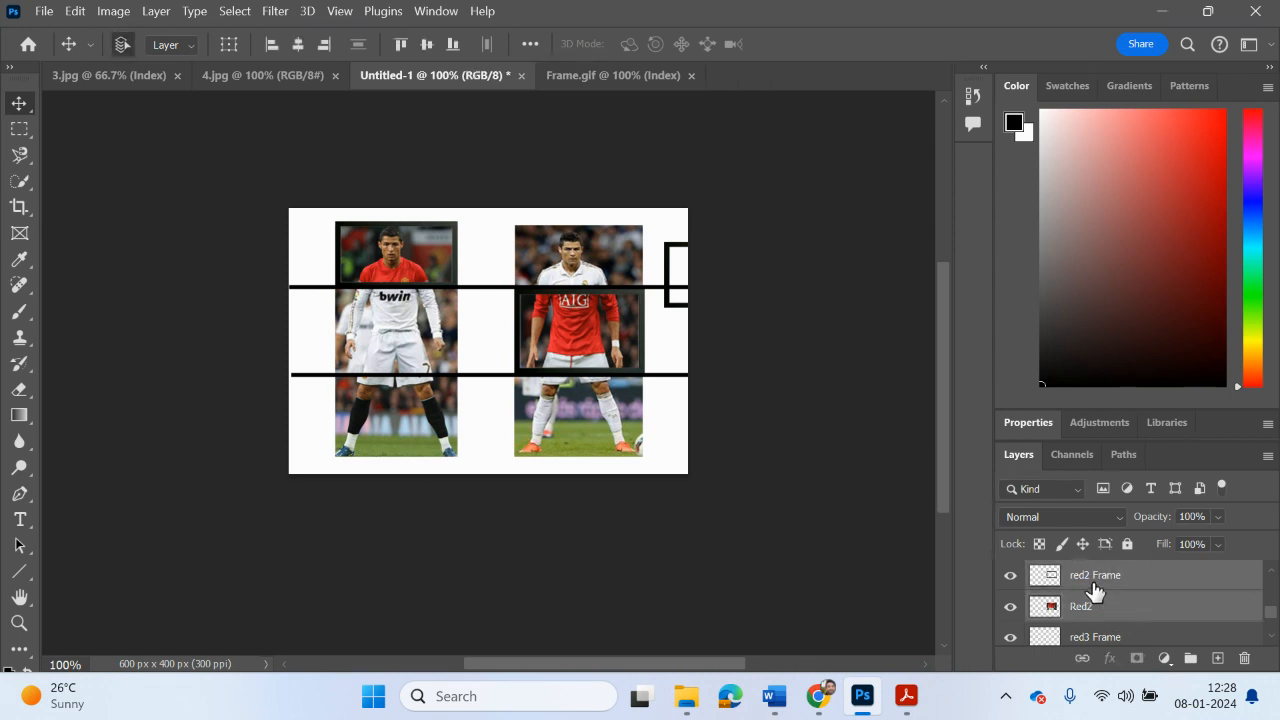
right_click(1093, 588)
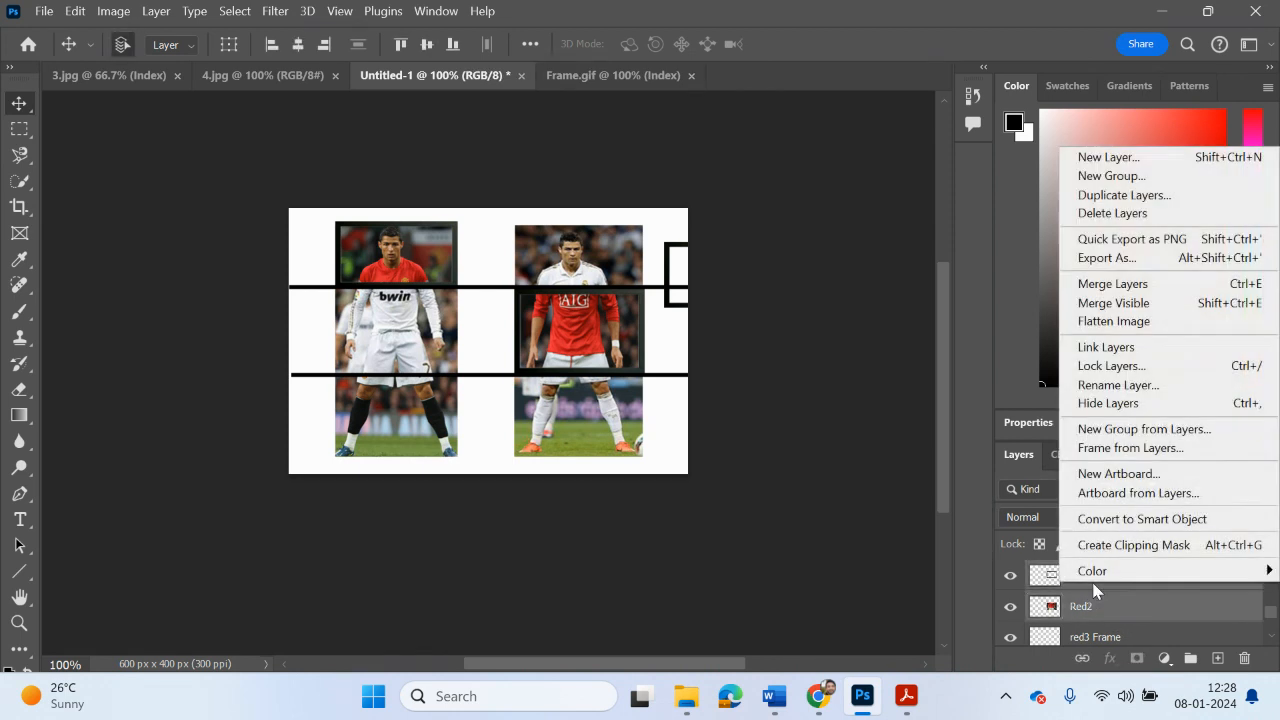
click(1097, 288)
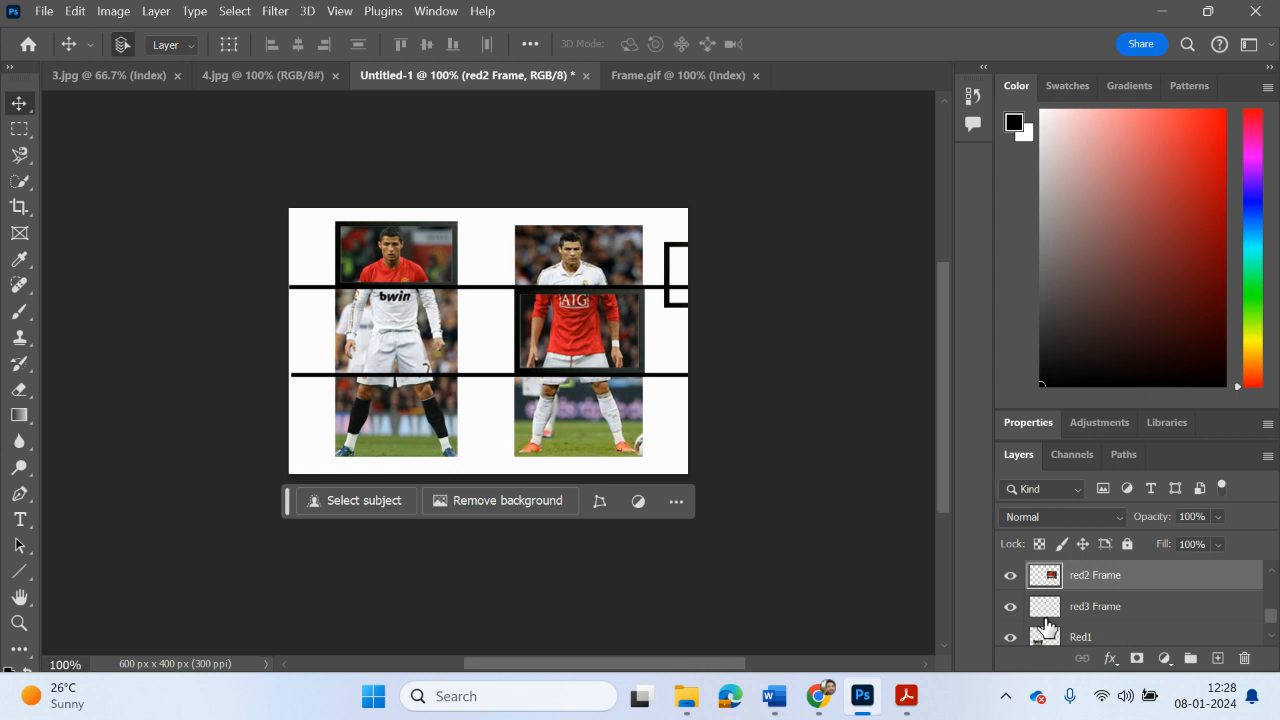
Step: Identify the spare frame's layer above Red1 by toggling its visibility and rename it as red1 Frame
click(1010, 607)
click(1010, 607)
click(1010, 607)
click(1010, 607)
click(1071, 608)
double_click(1088, 607)
click(1088, 609)
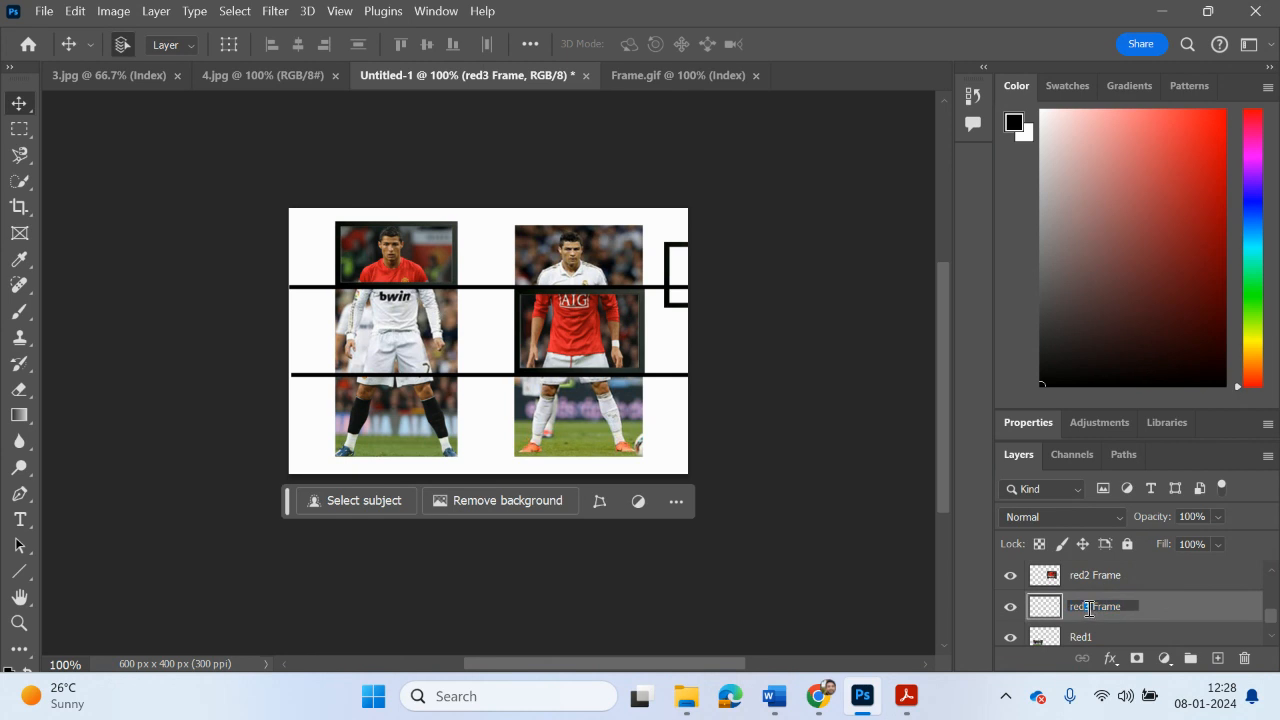
text(1)
key(Return)
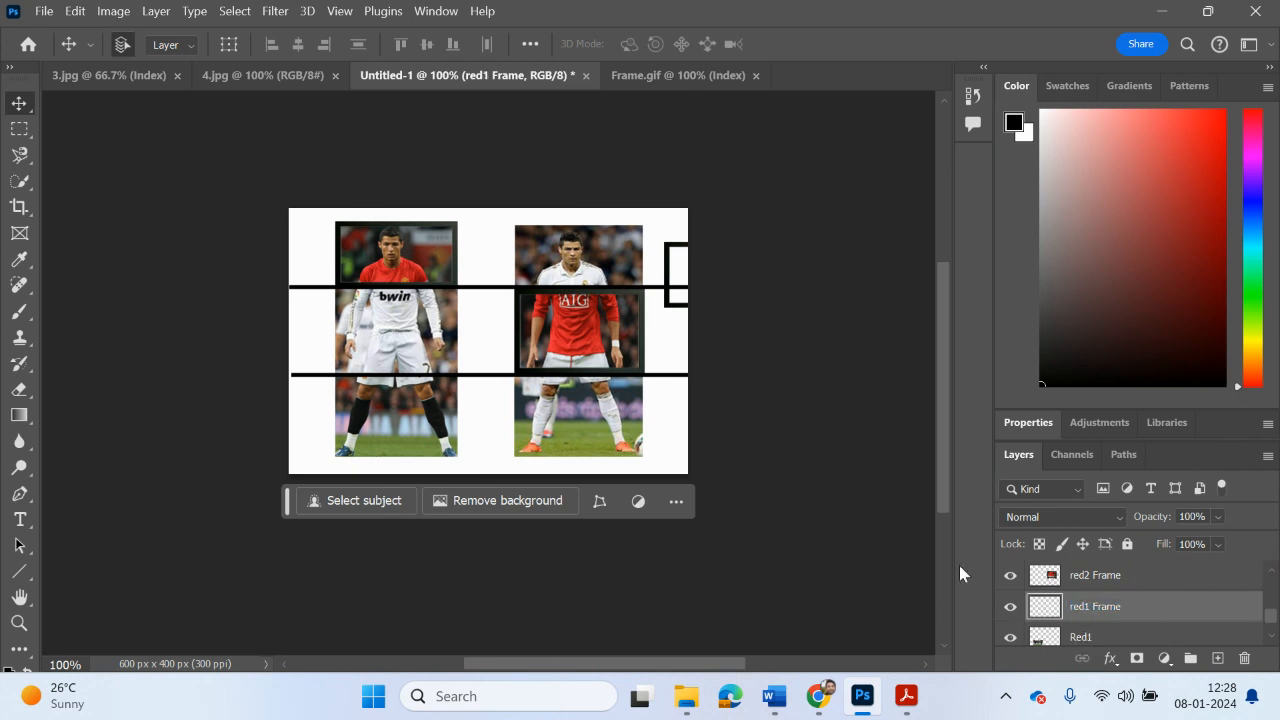
Step: Move the red1 Frame onto the red-shirted player's legs slice and stretch its height to about 123% to fit
drag(697, 263, 395, 395)
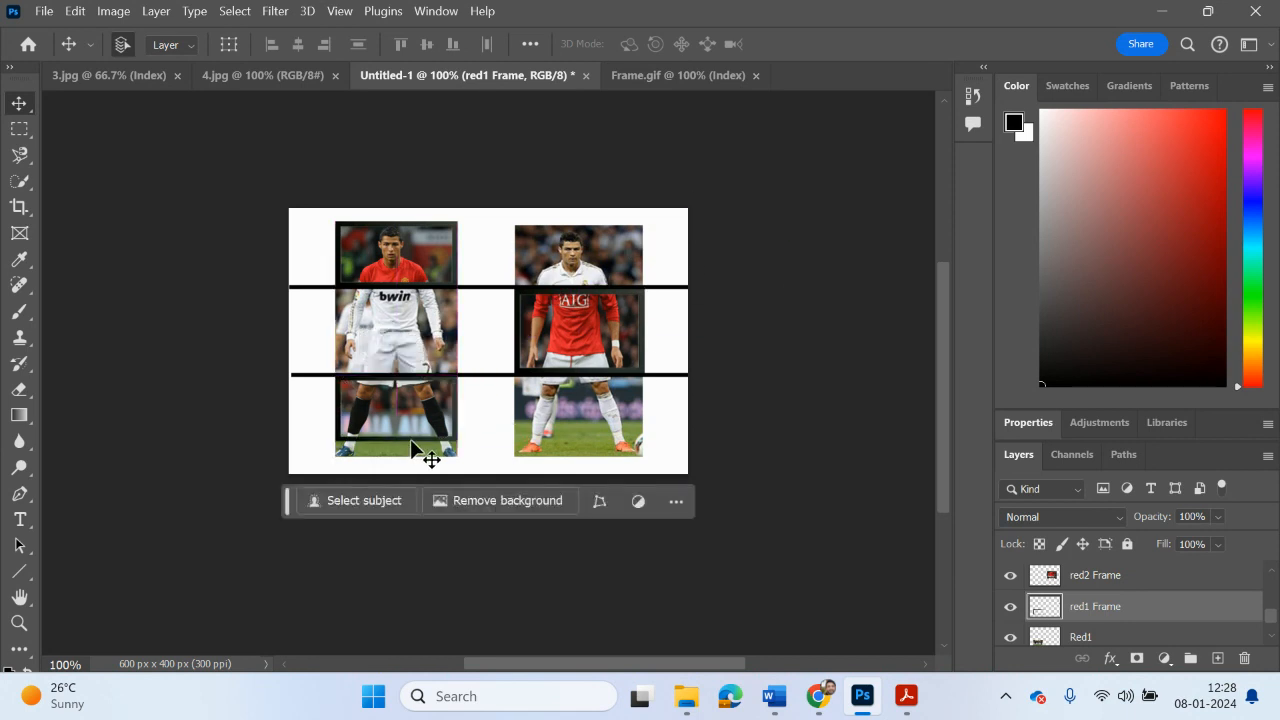
key(ctrl+t)
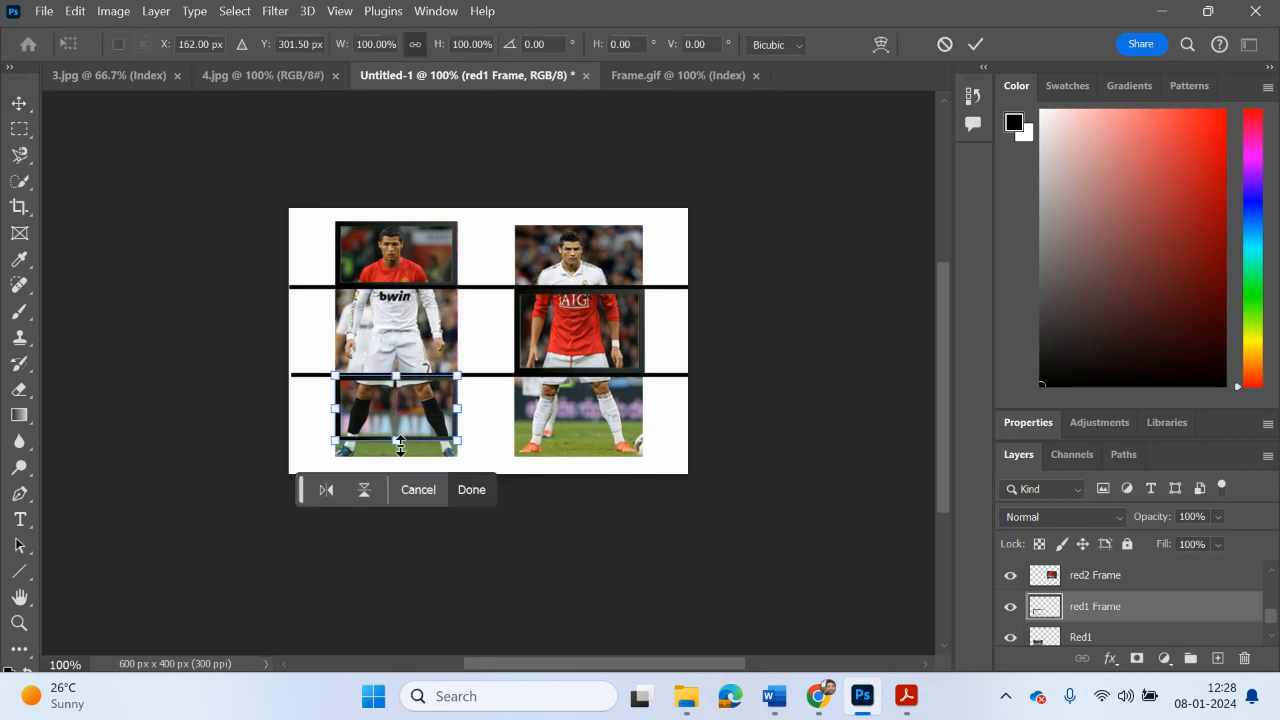
drag(398, 444, 398, 456)
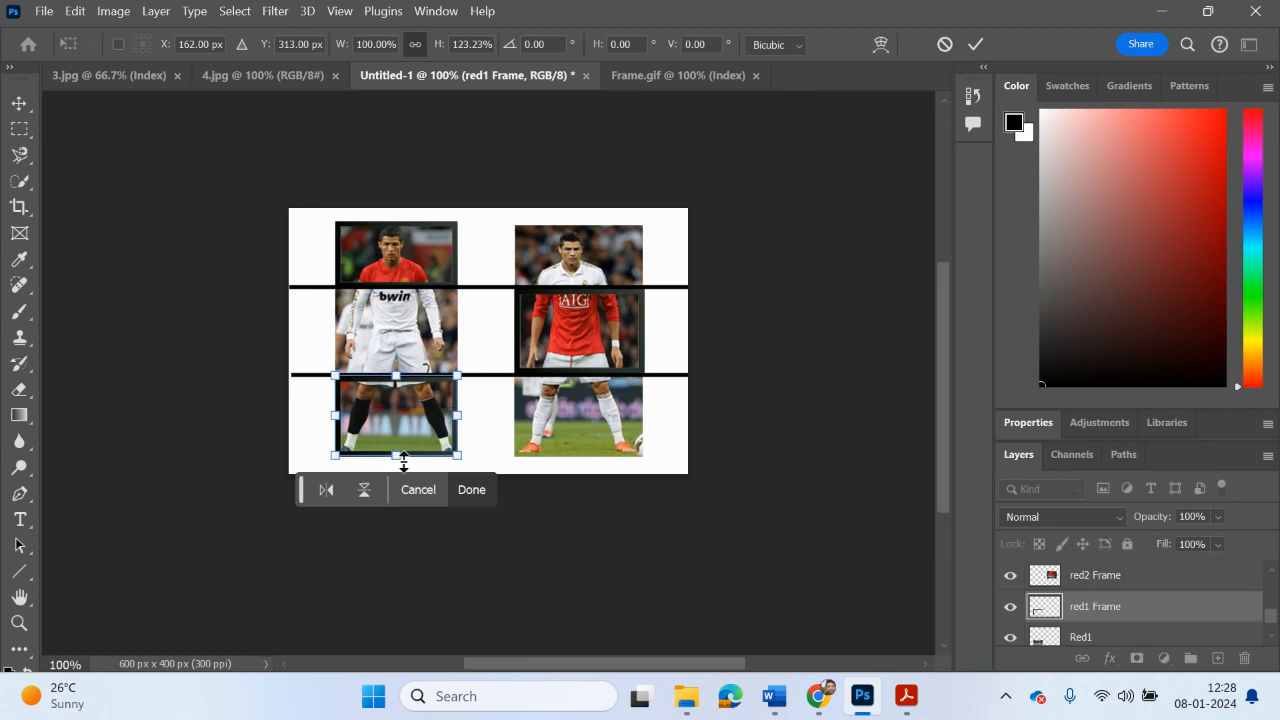
key(Return)
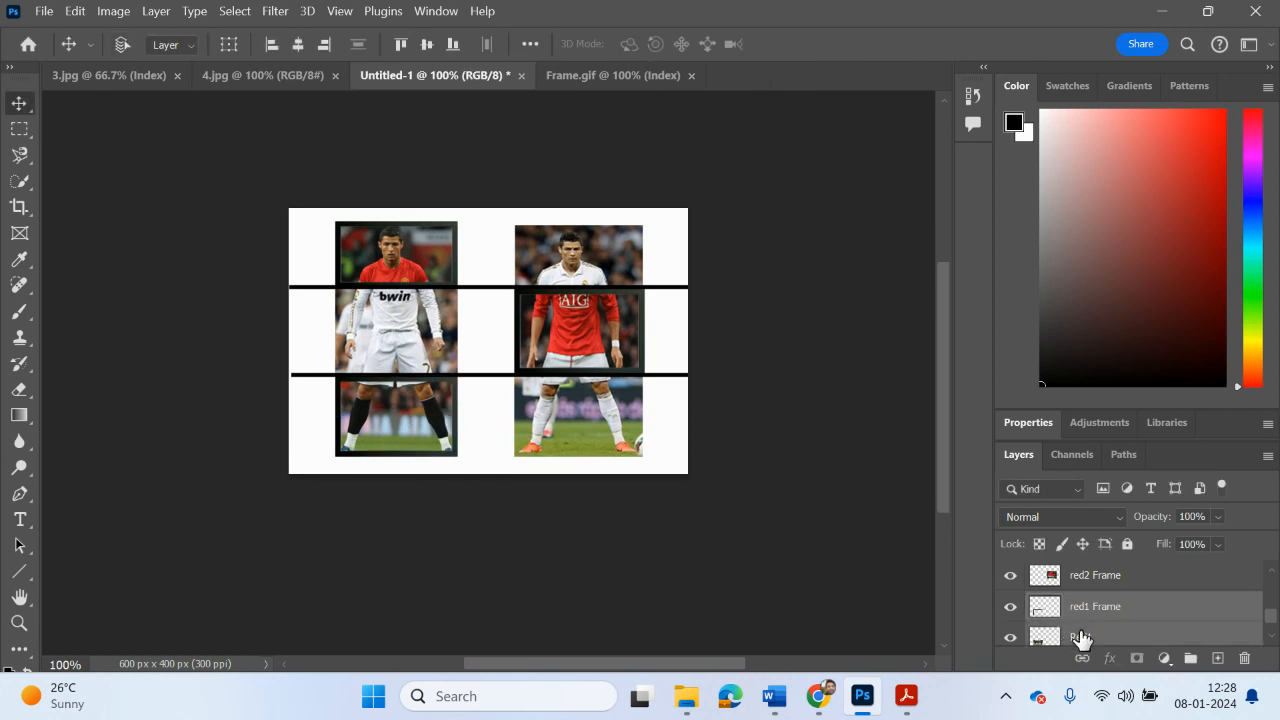
Step: Merge the red1 Frame layer with Red1, check the merged layer by toggling its visibility, and clear the layer selection
right_click(1080, 631)
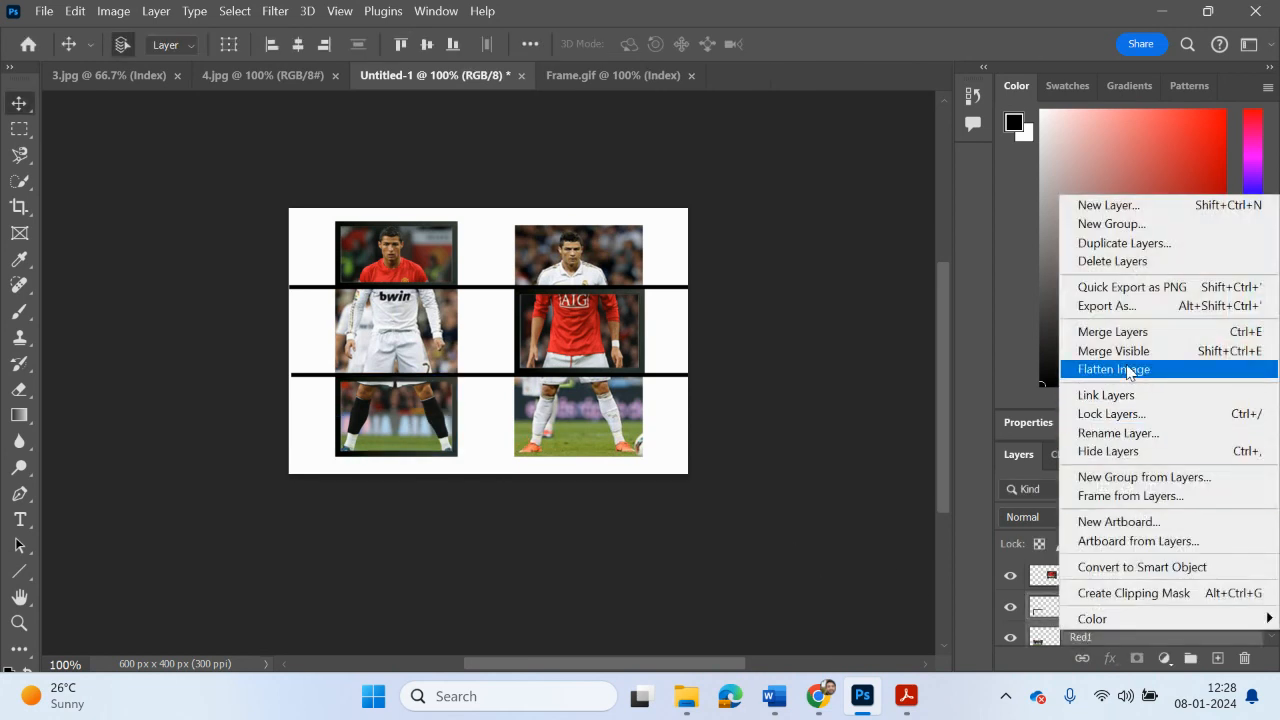
click(1130, 332)
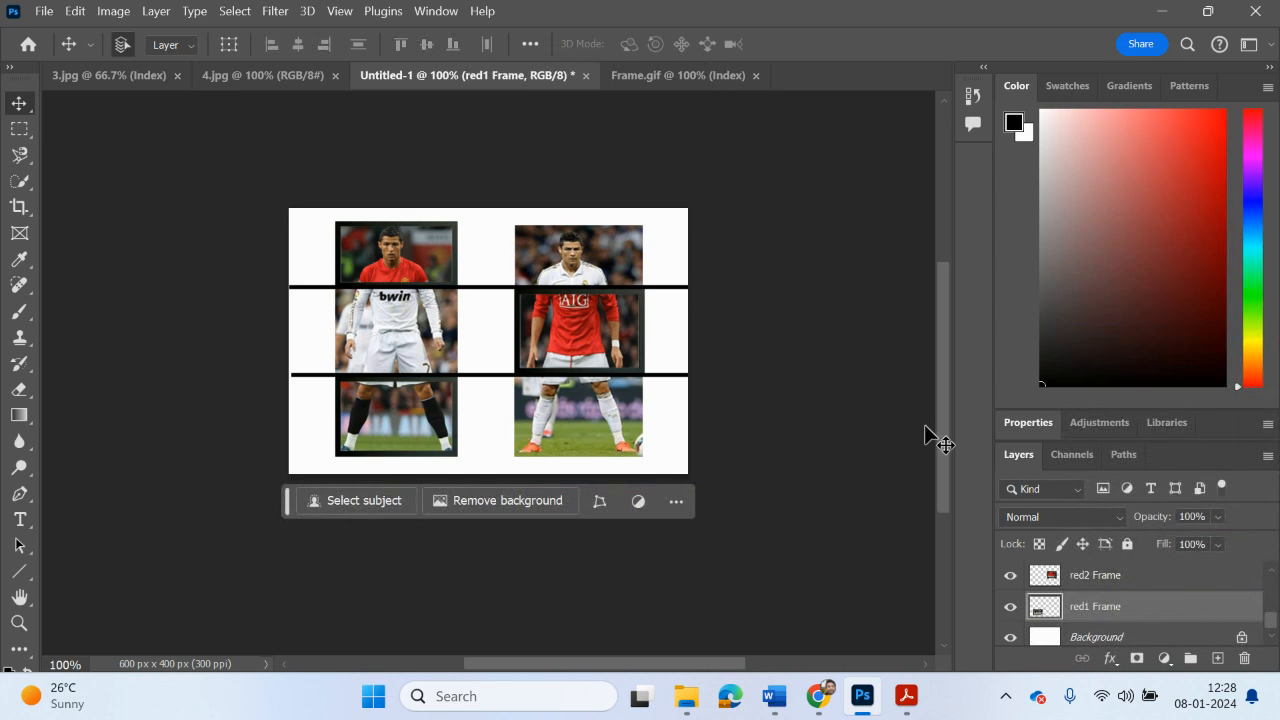
click(827, 477)
click(1011, 607)
click(1011, 607)
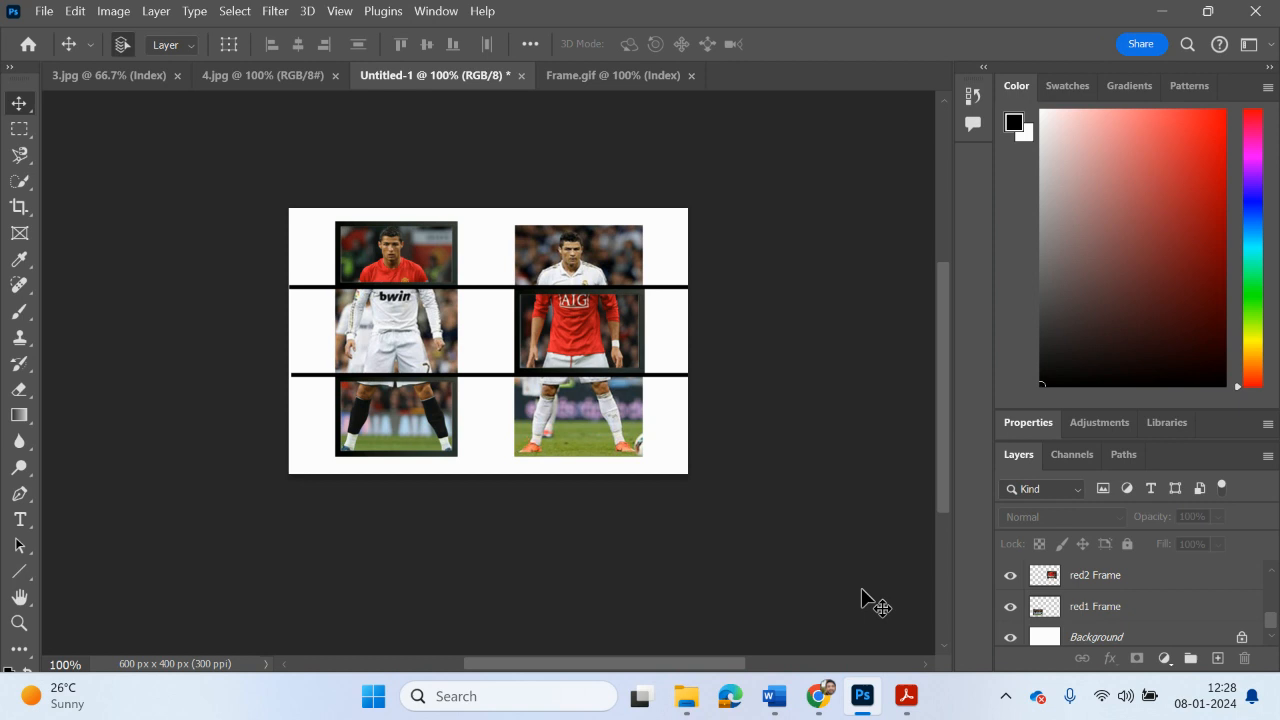
Step: Paste another frame, park it at the canvas's upper-right corner and place its layer directly above White2
key(ctrl+v)
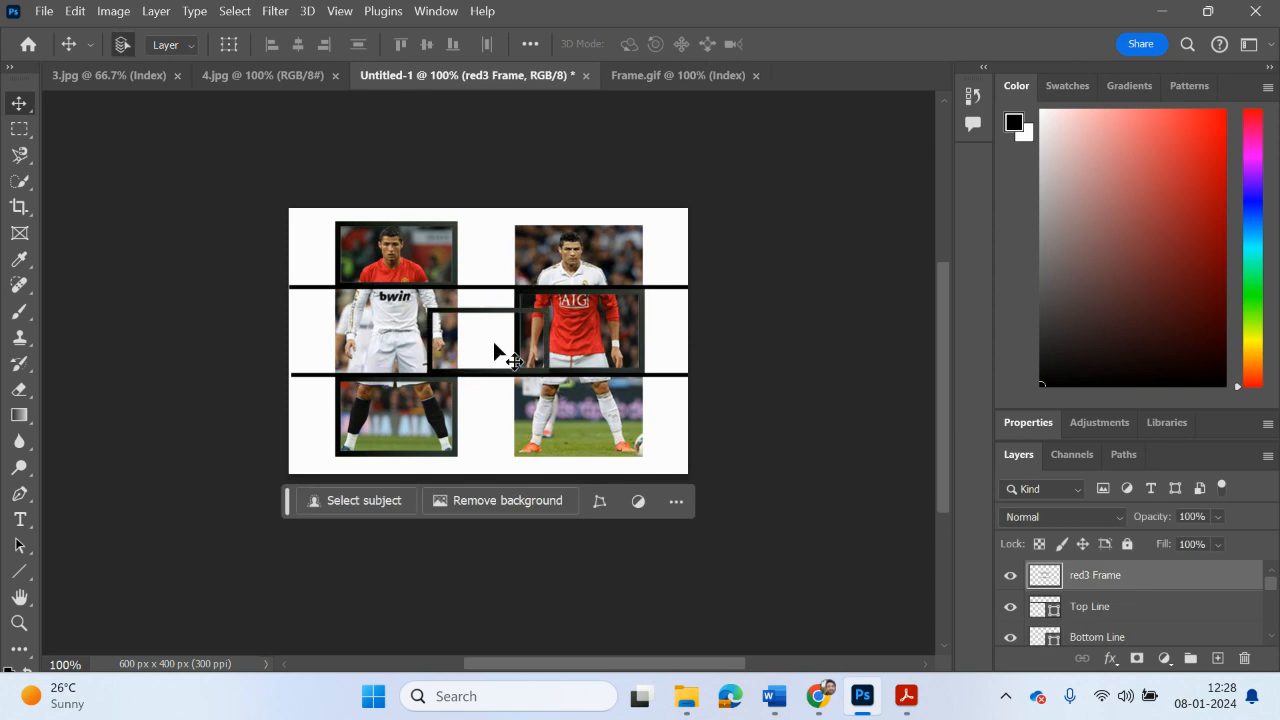
drag(479, 330, 708, 220)
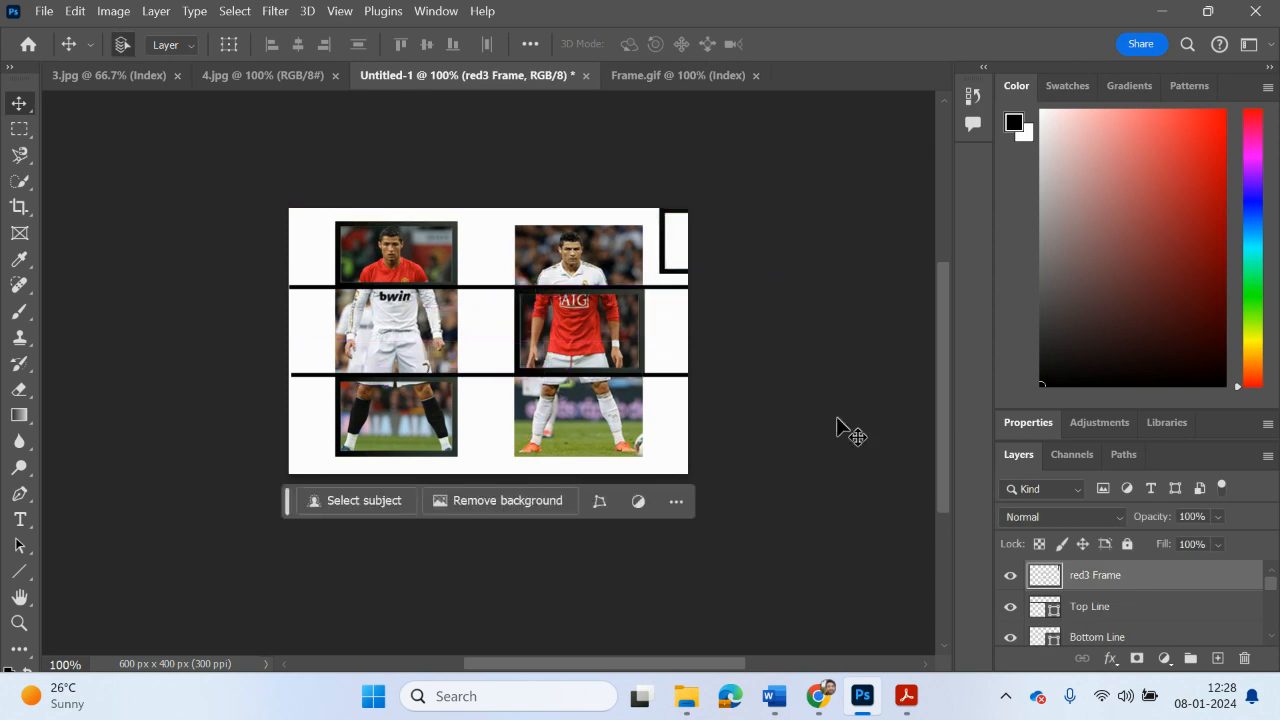
click(1010, 576)
click(1010, 576)
drag(1090, 574, 1106, 604)
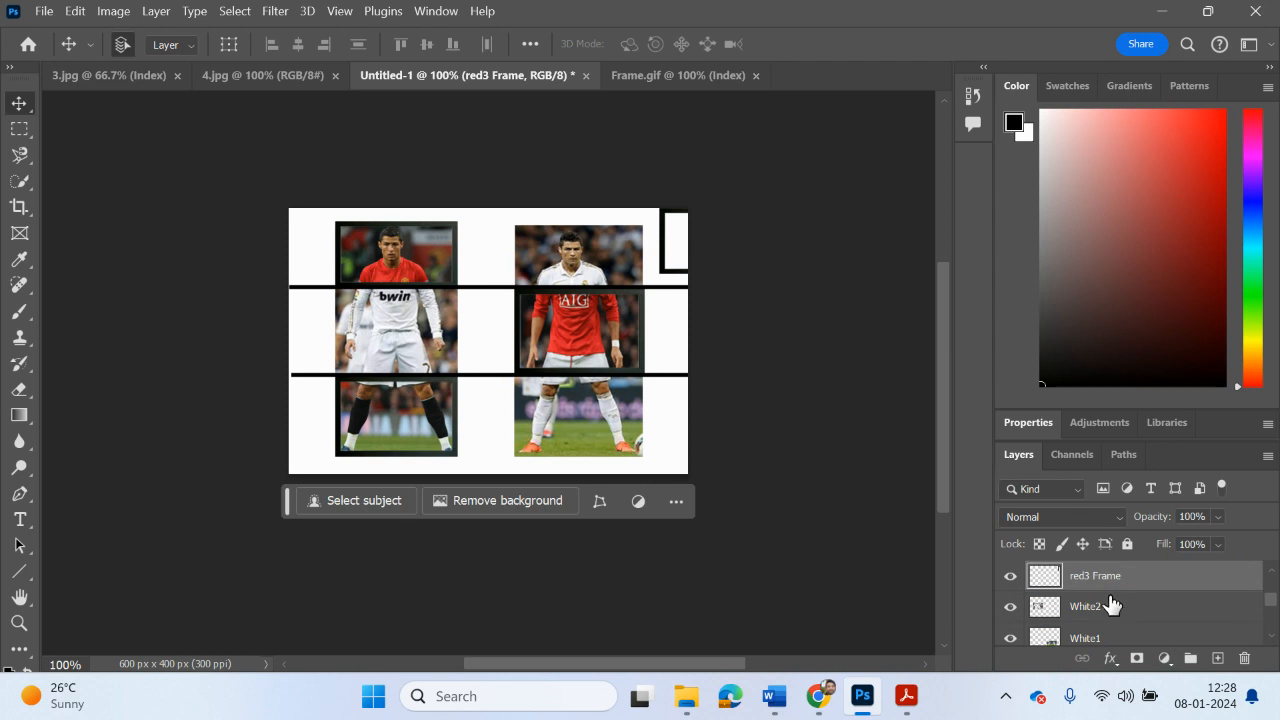
Step: Rename the spare frame layer directly above White2 as White3 Frame
scroll(1120, 594, up, 1)
double_click(1101, 605)
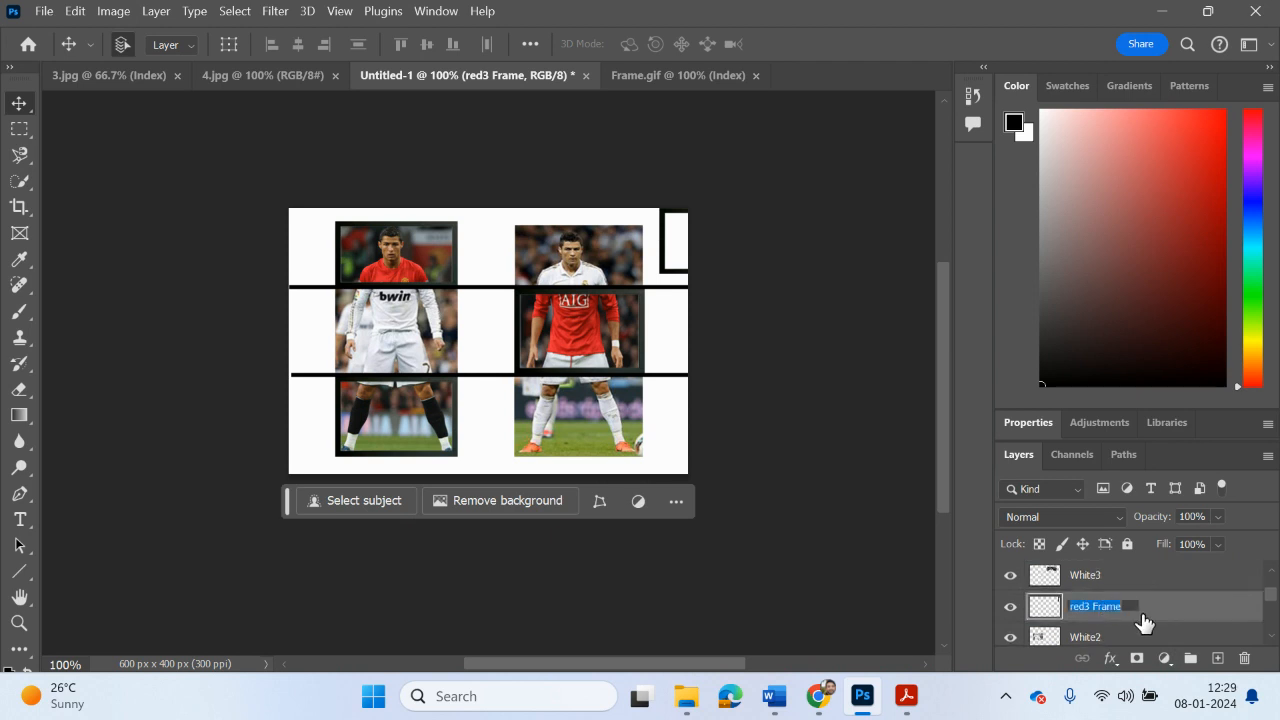
click(1085, 608)
text(White)
key(Return)
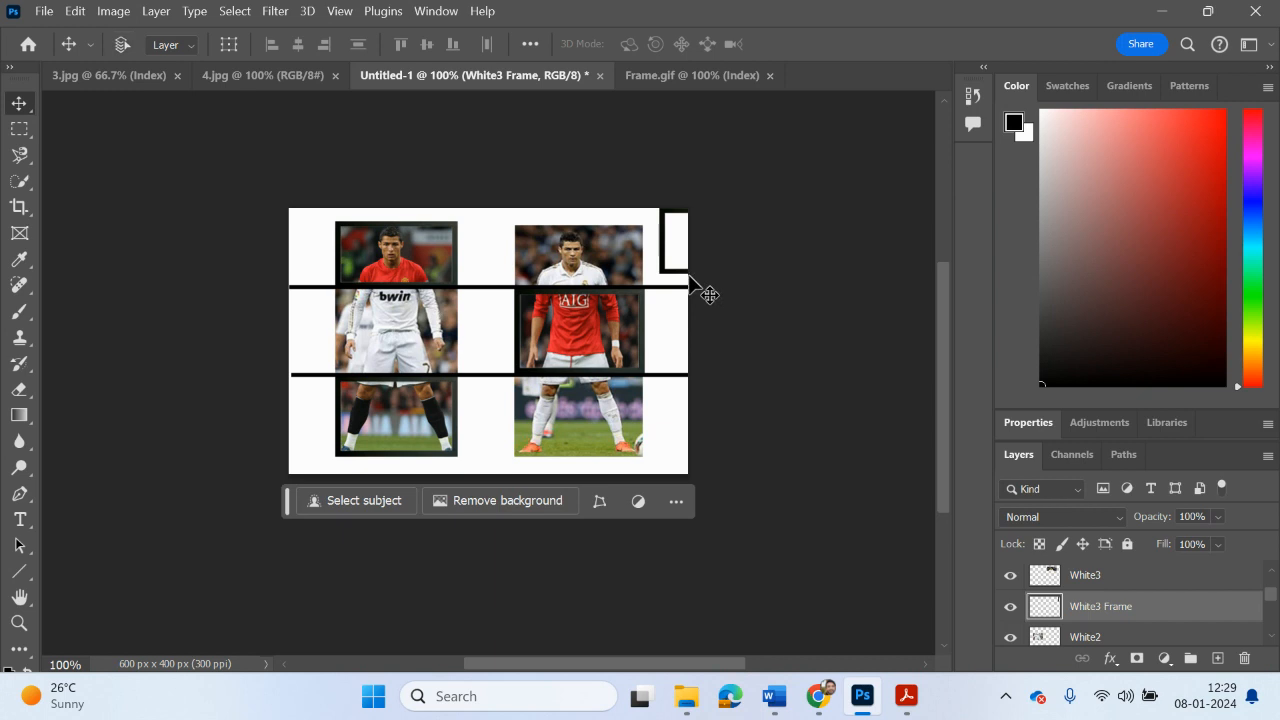
key(ctrl+v)
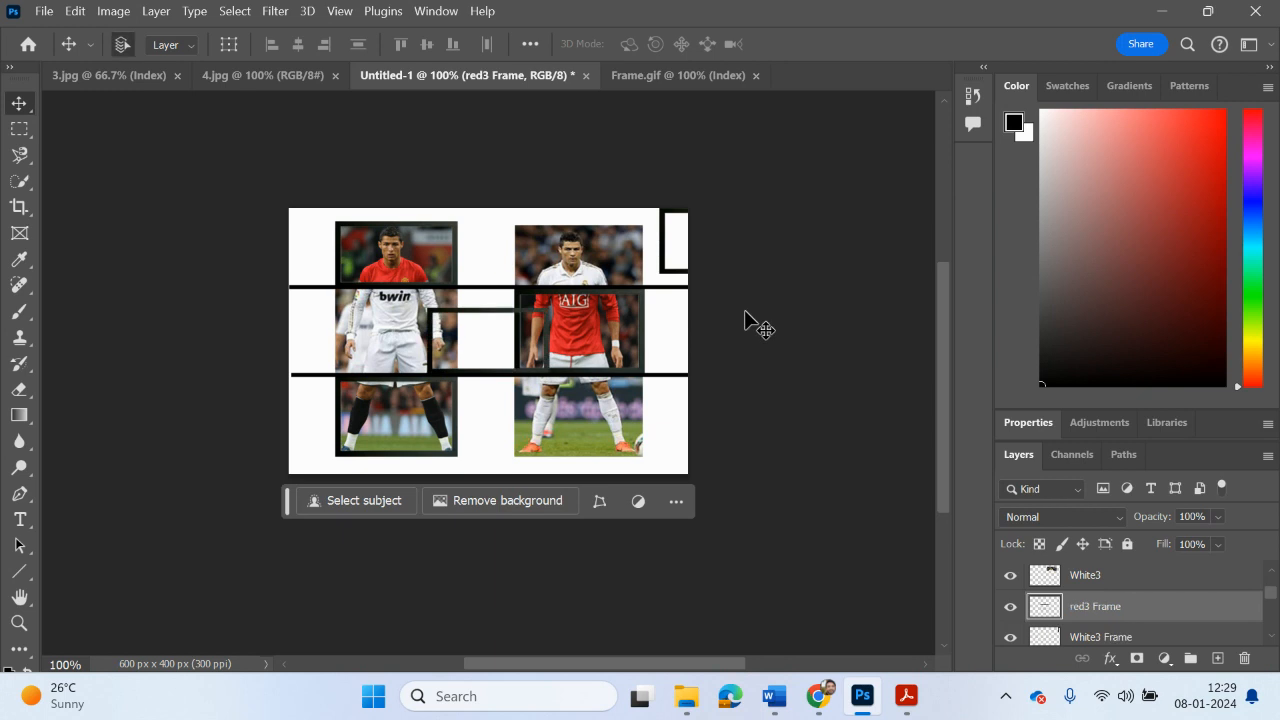
right_click(1106, 607)
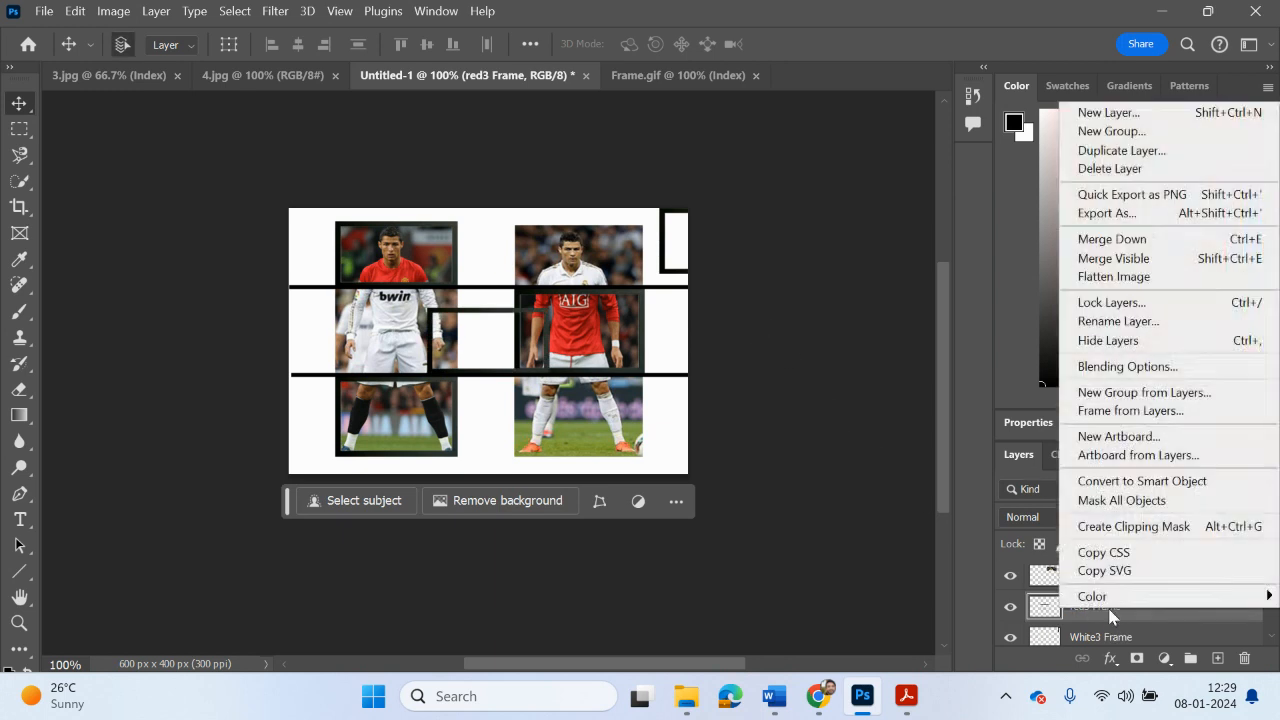
click(1110, 169)
click(638, 292)
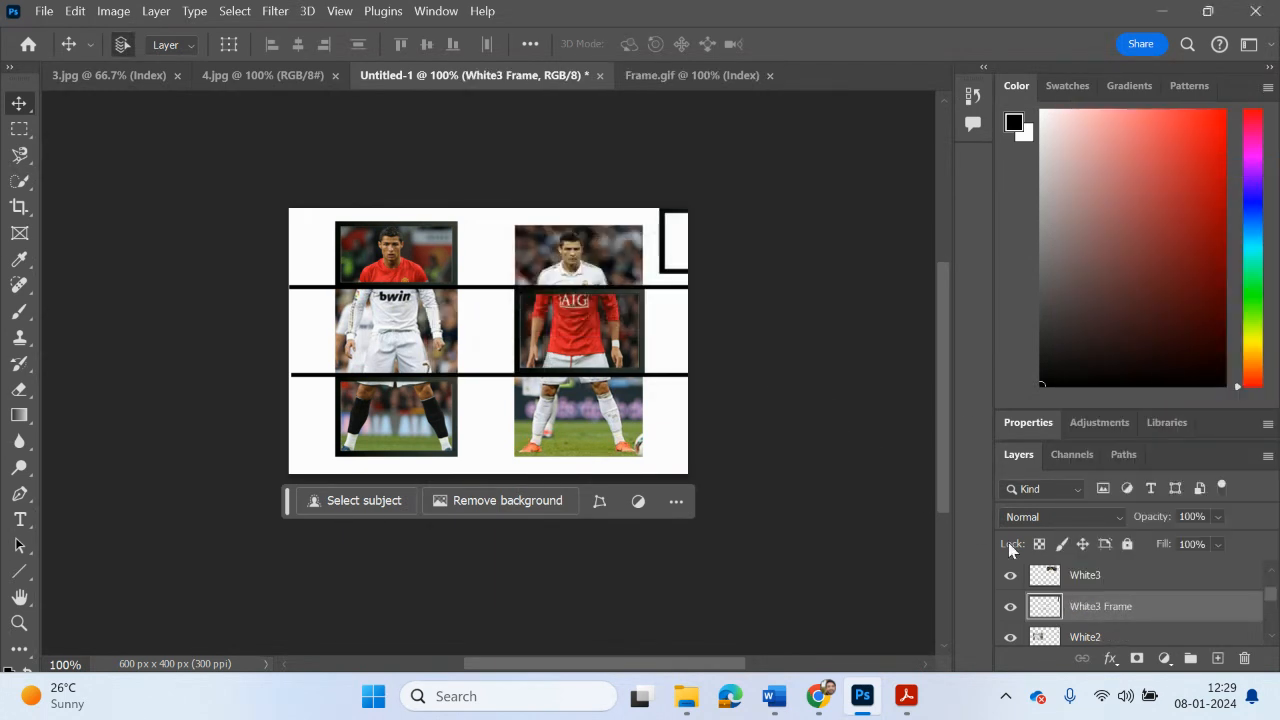
Step: Duplicate the White3 Frame layer and name the duplicate White2 Frame
right_click(1085, 605)
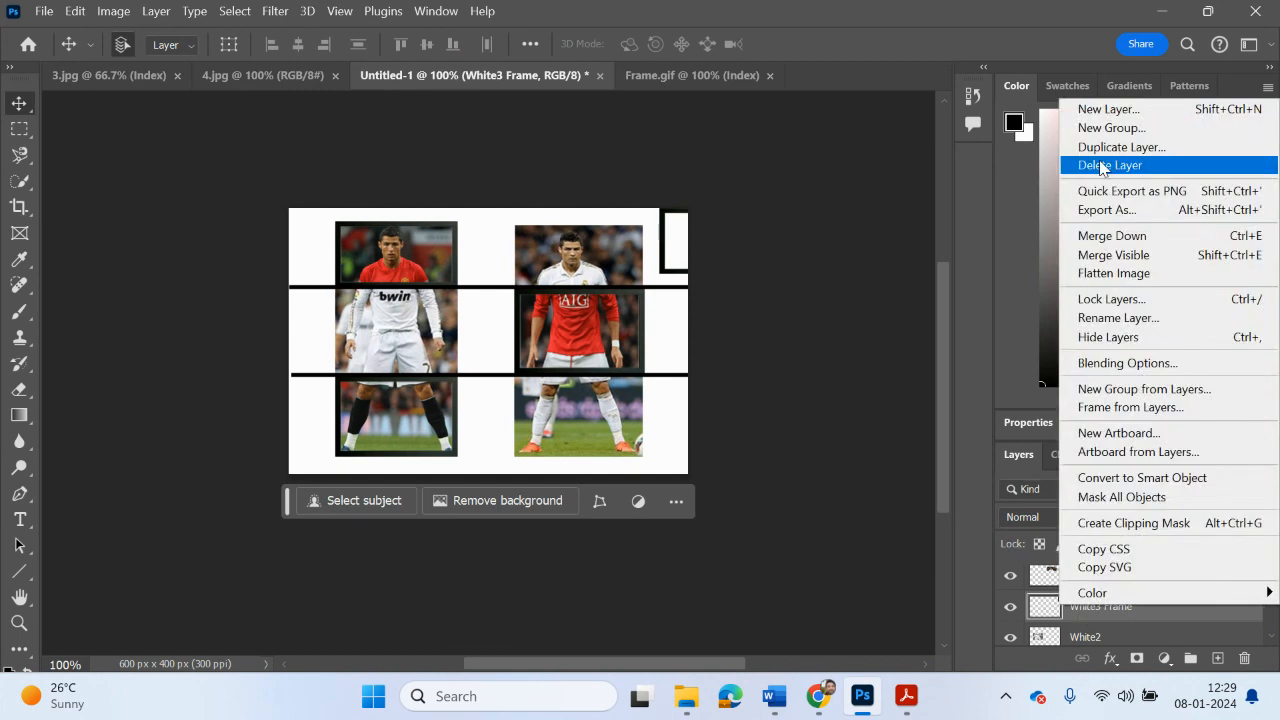
click(1121, 147)
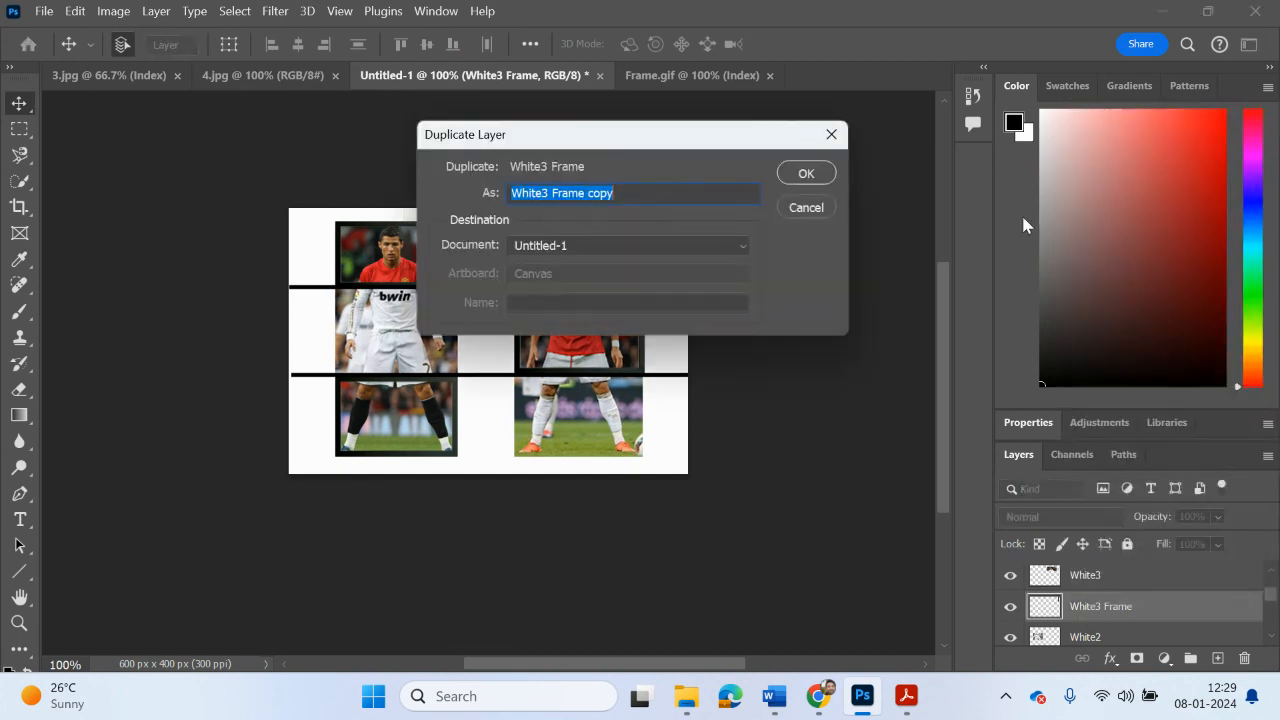
click(548, 192)
drag(634, 195, 594, 198)
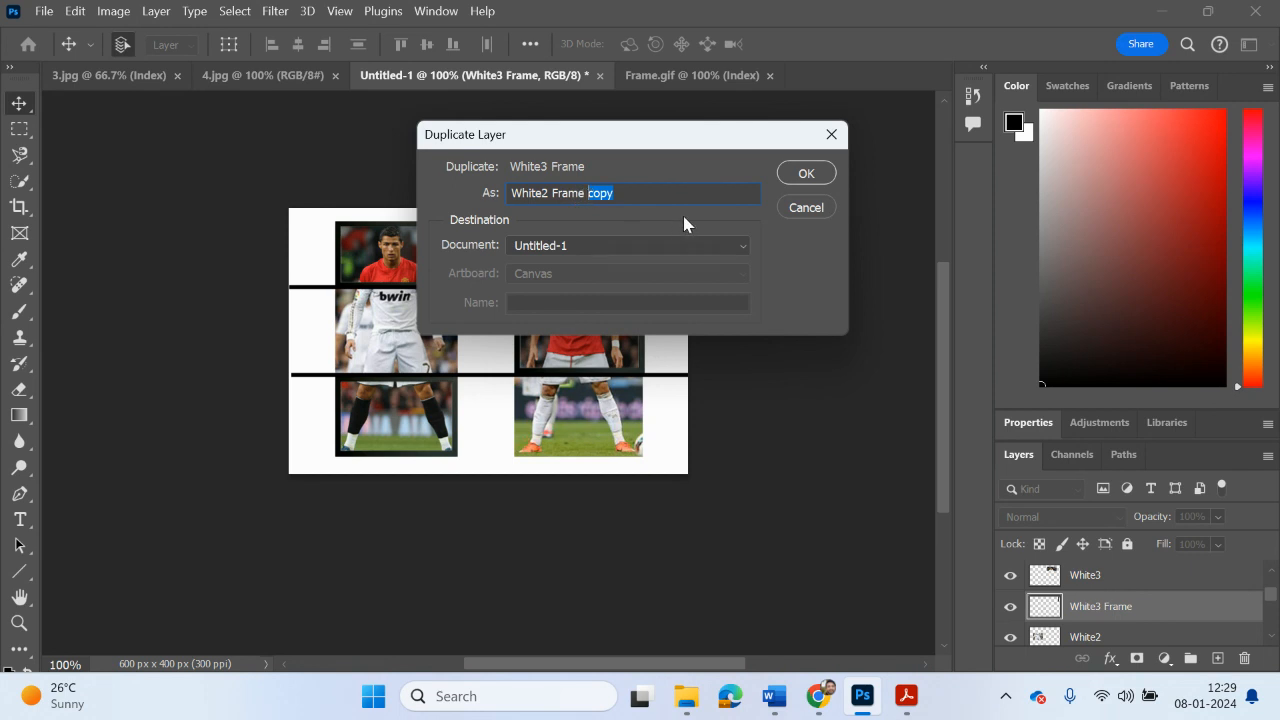
click(806, 175)
Step: Duplicate the White2 Frame layer and name the duplicate White3 Frame
right_click(1062, 612)
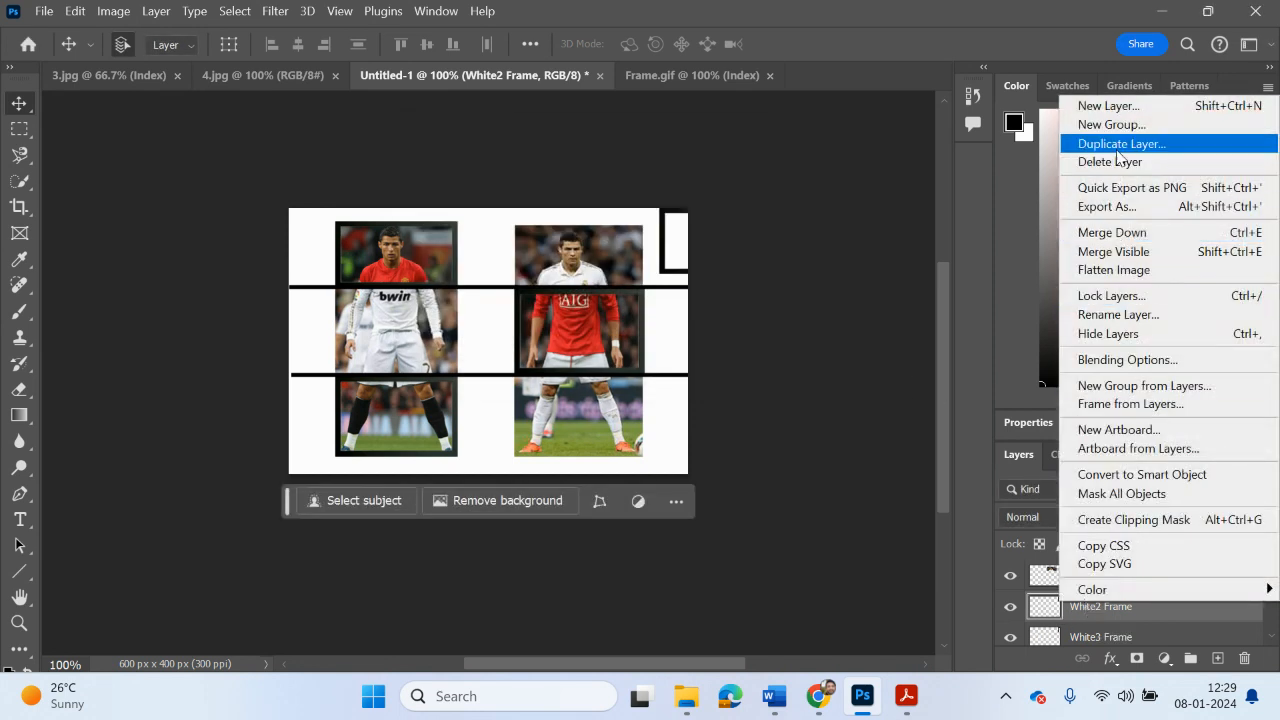
click(1115, 144)
drag(620, 195, 588, 206)
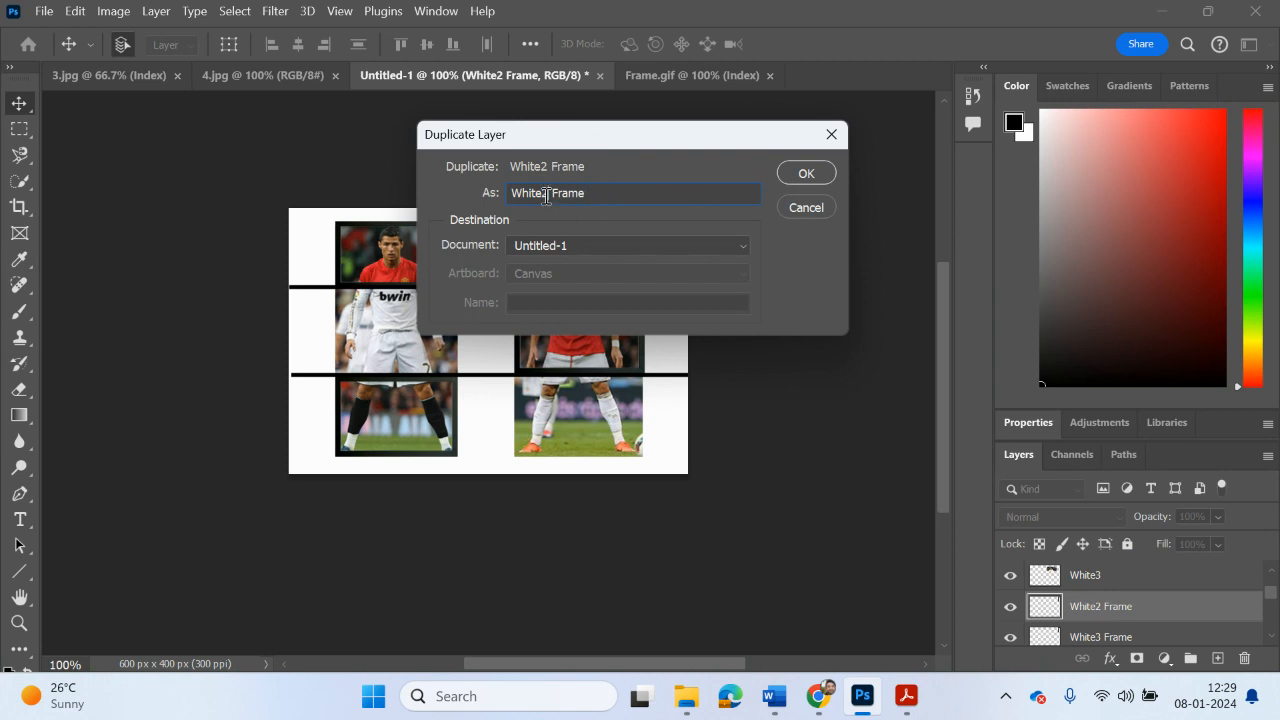
click(805, 173)
Step: Rename the uppermost of the two White3 Frame layers as White1 Frame
scroll(1092, 598, down, 2)
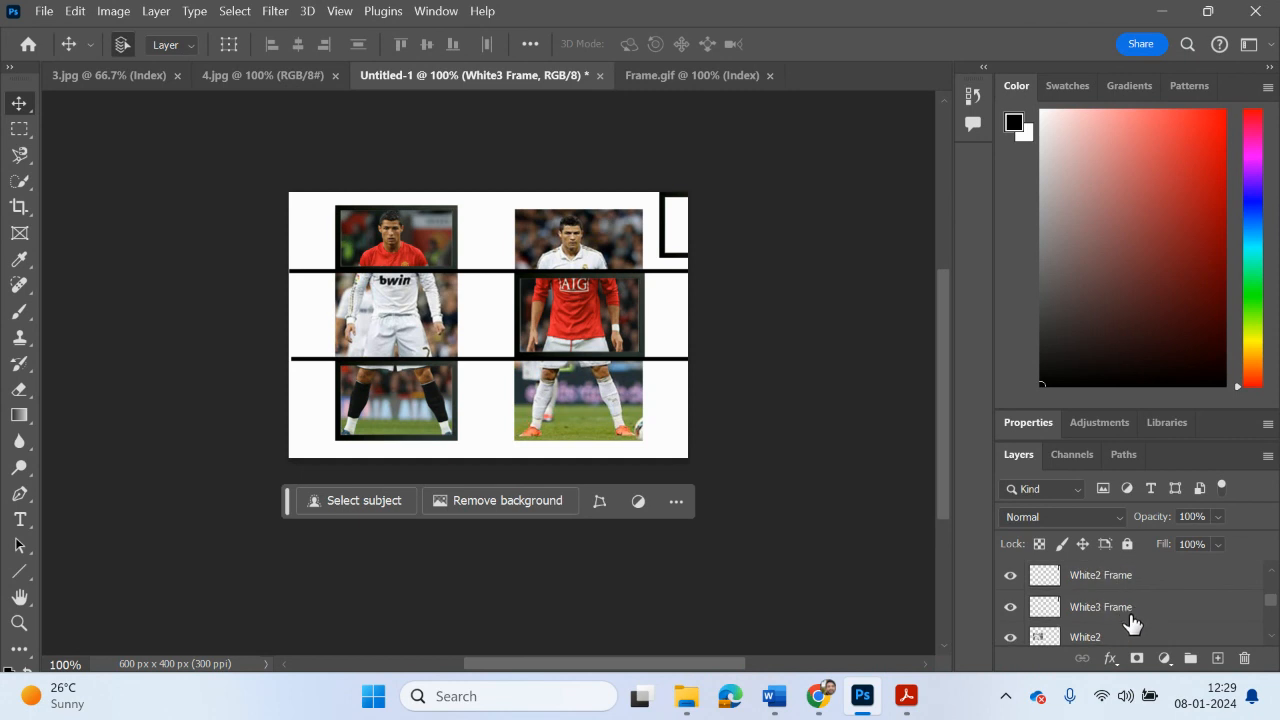
scroll(1129, 622, down, 1)
scroll(1128, 620, up, 2)
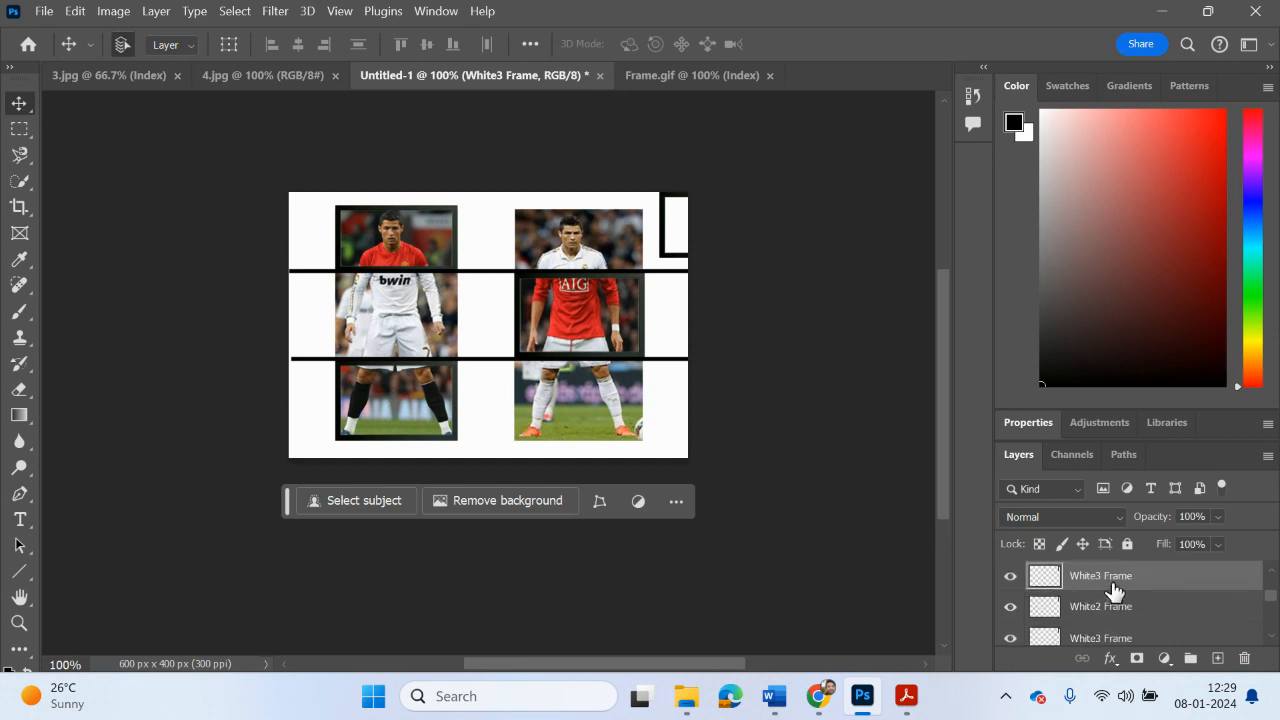
double_click(1114, 578)
click(1101, 579)
text(1)
key(Return)
Step: Check the White1 Frame layer by toggling its visibility
click(1010, 577)
click(1010, 577)
click(1010, 577)
click(1010, 577)
Step: Toggle the White1 layer's visibility to inspect what lies beneath its legs slice, leaving the layer hidden
scroll(1150, 600, down, 5)
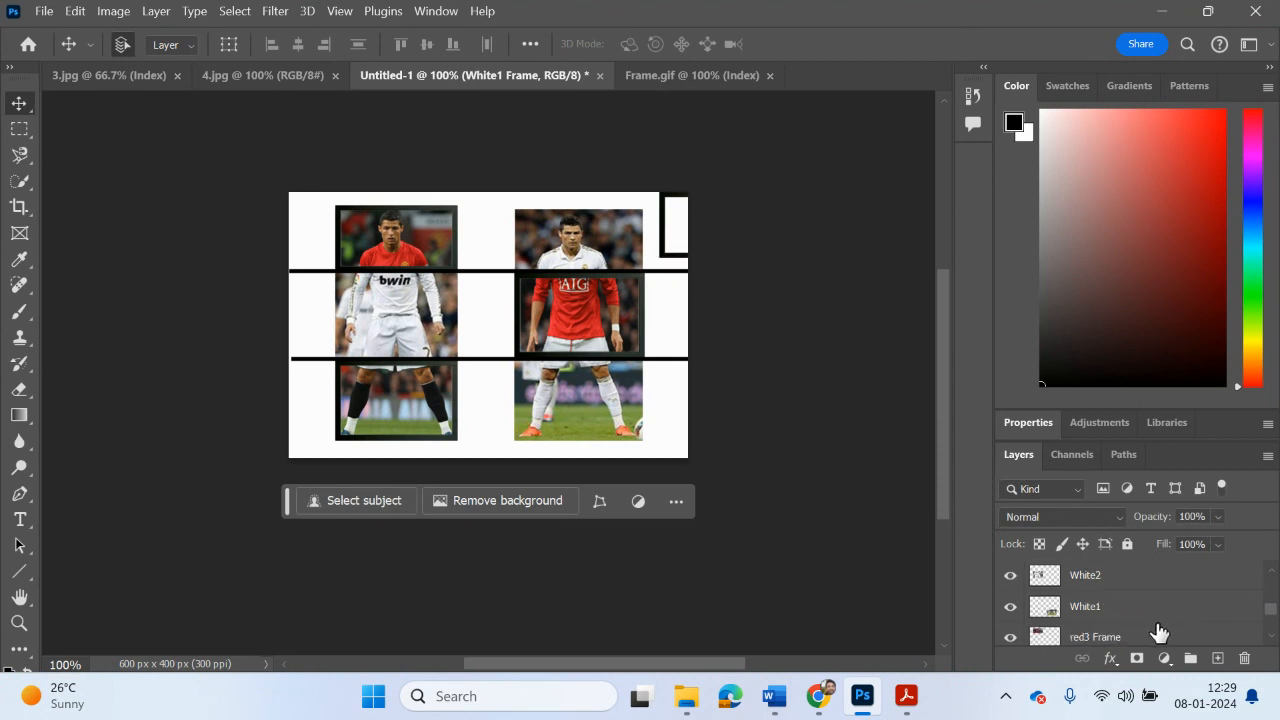
click(1003, 614)
click(1003, 614)
click(1003, 614)
click(1003, 614)
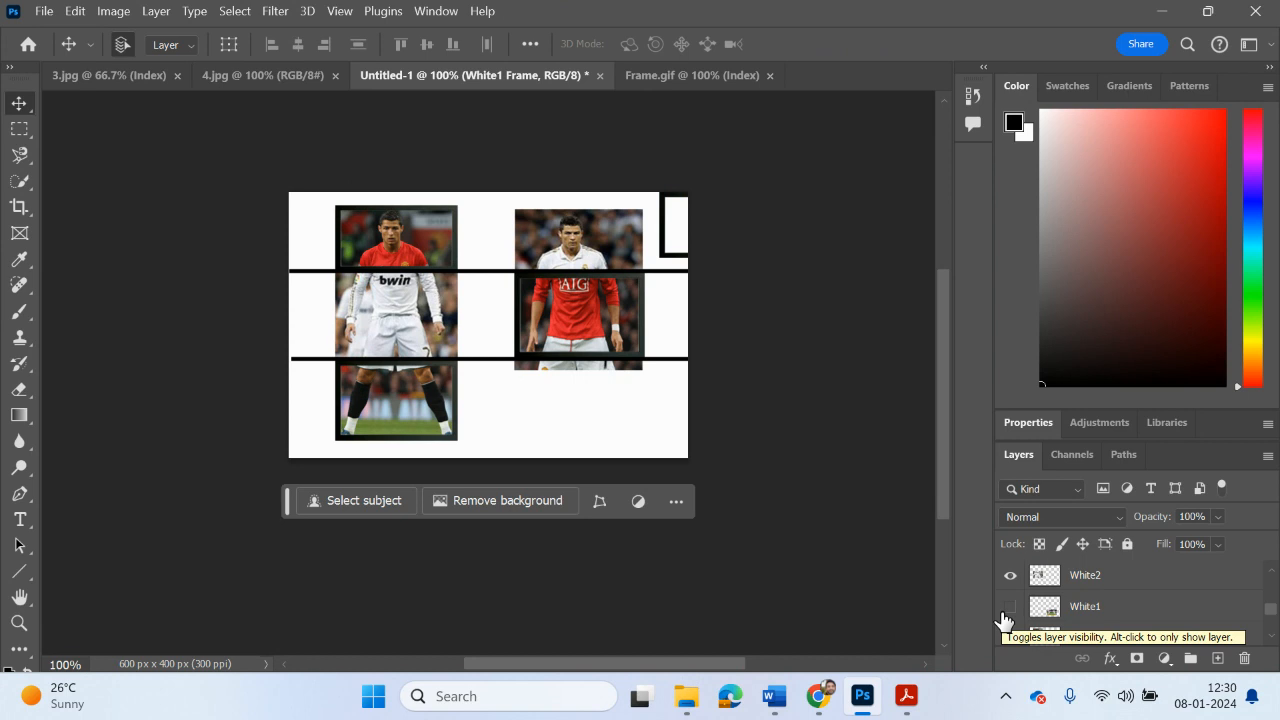
scroll(1105, 630, down, 1)
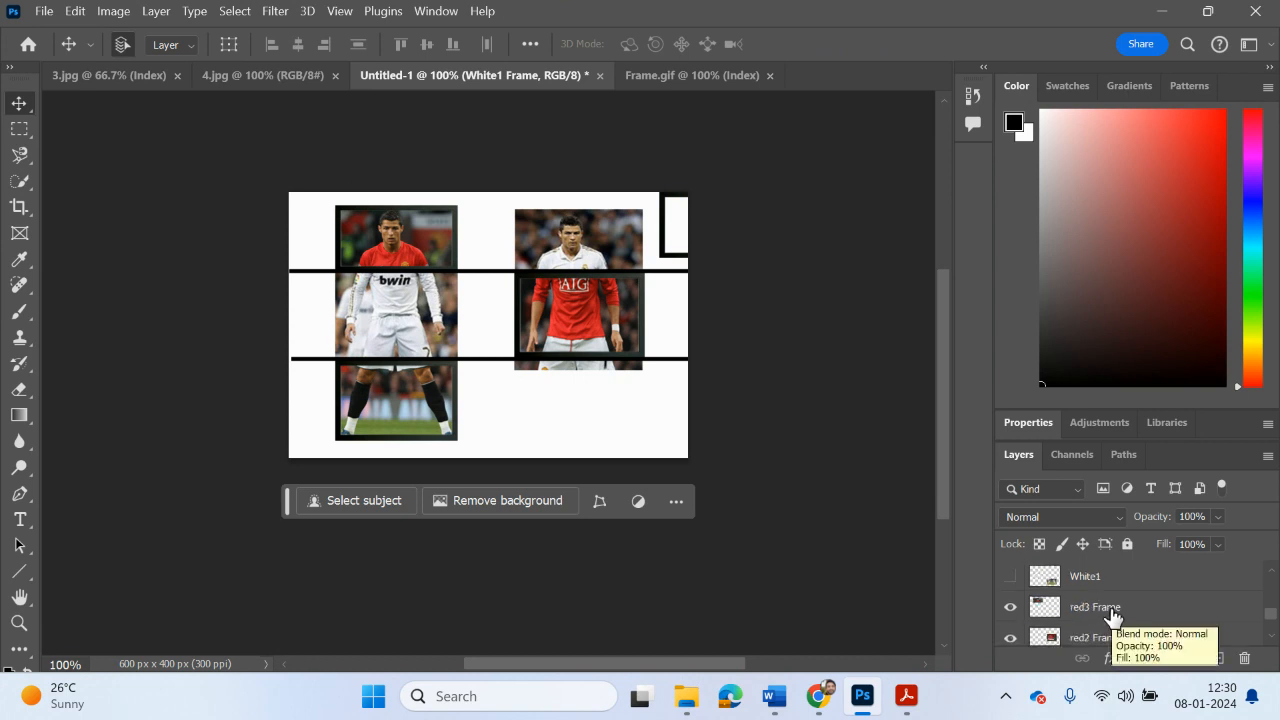
Step: Erase the leftover strip of the red2 Frame layer below the lower black divider line and clear the selection
click(1097, 640)
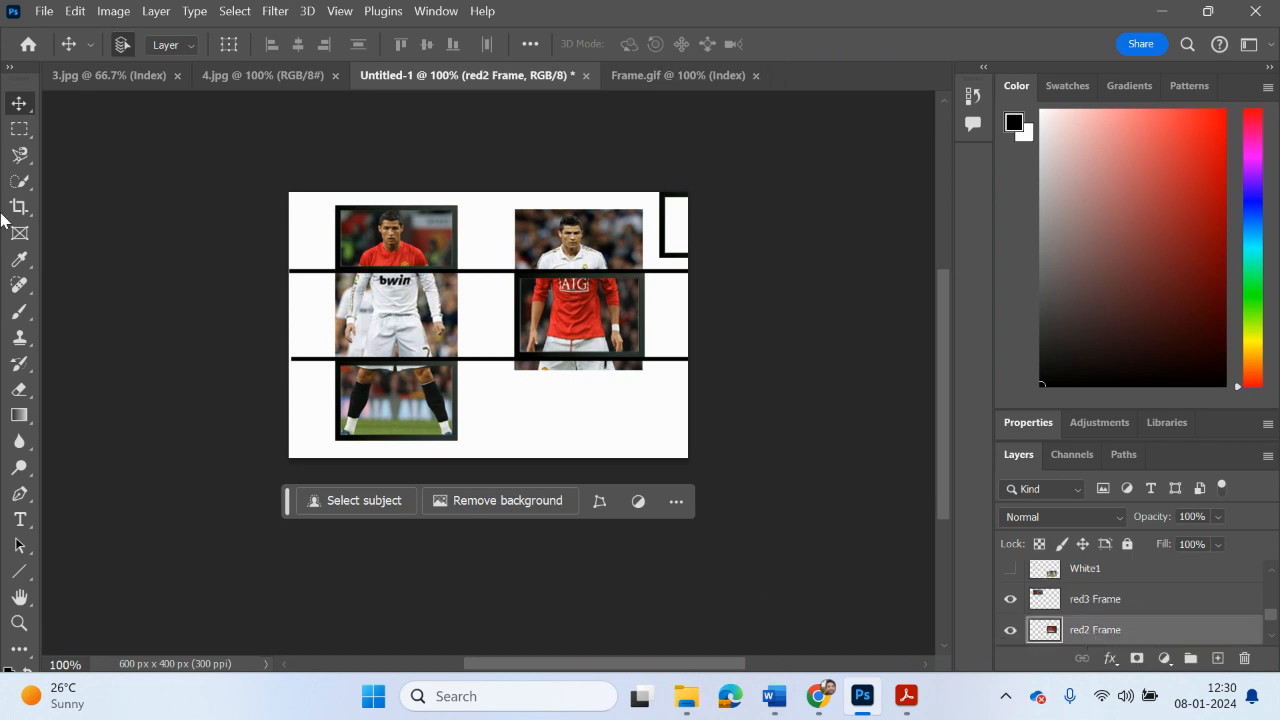
click(19, 129)
drag(680, 411, 505, 360)
key(Delete)
key(ctrl+d)
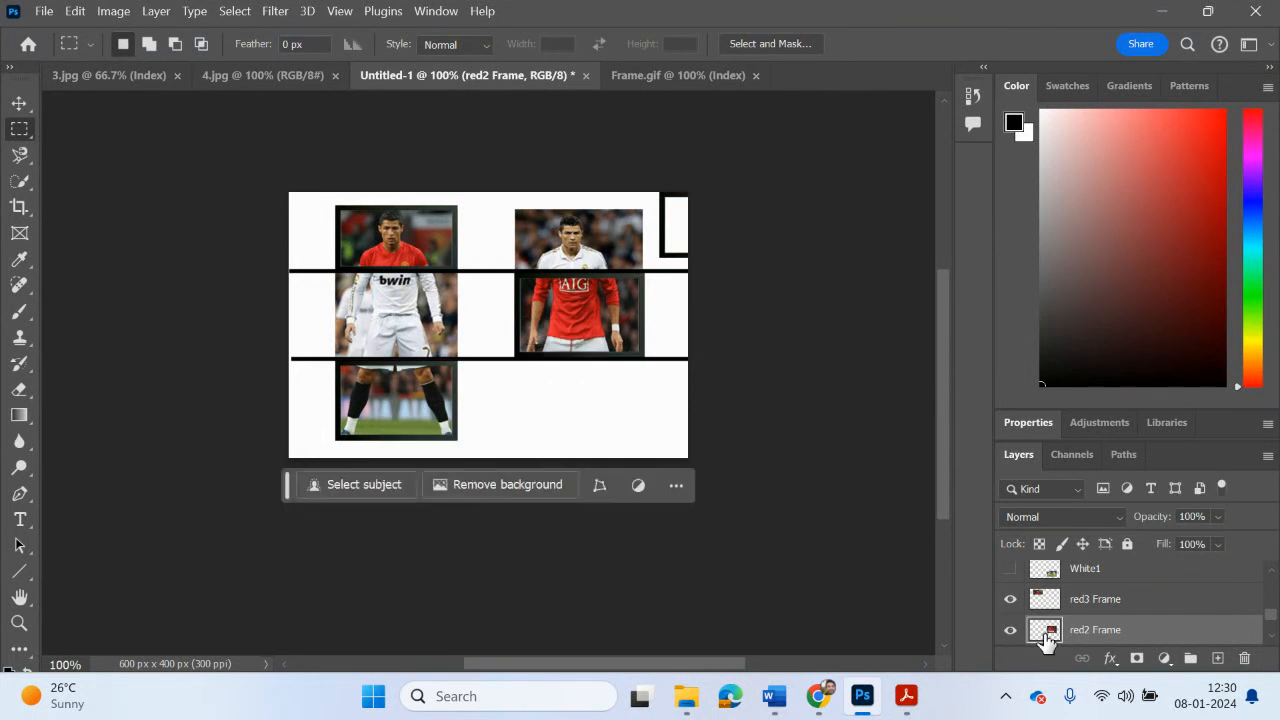
Step: Show the White1 layer again and place the White1 Frame layer directly above it
scroll(1049, 642, down, 2)
scroll(1050, 642, up, 2)
scroll(1049, 637, up, 1)
click(1009, 600)
scroll(1058, 606, up, 1)
scroll(1061, 606, up, 2)
drag(1094, 571, 1130, 628)
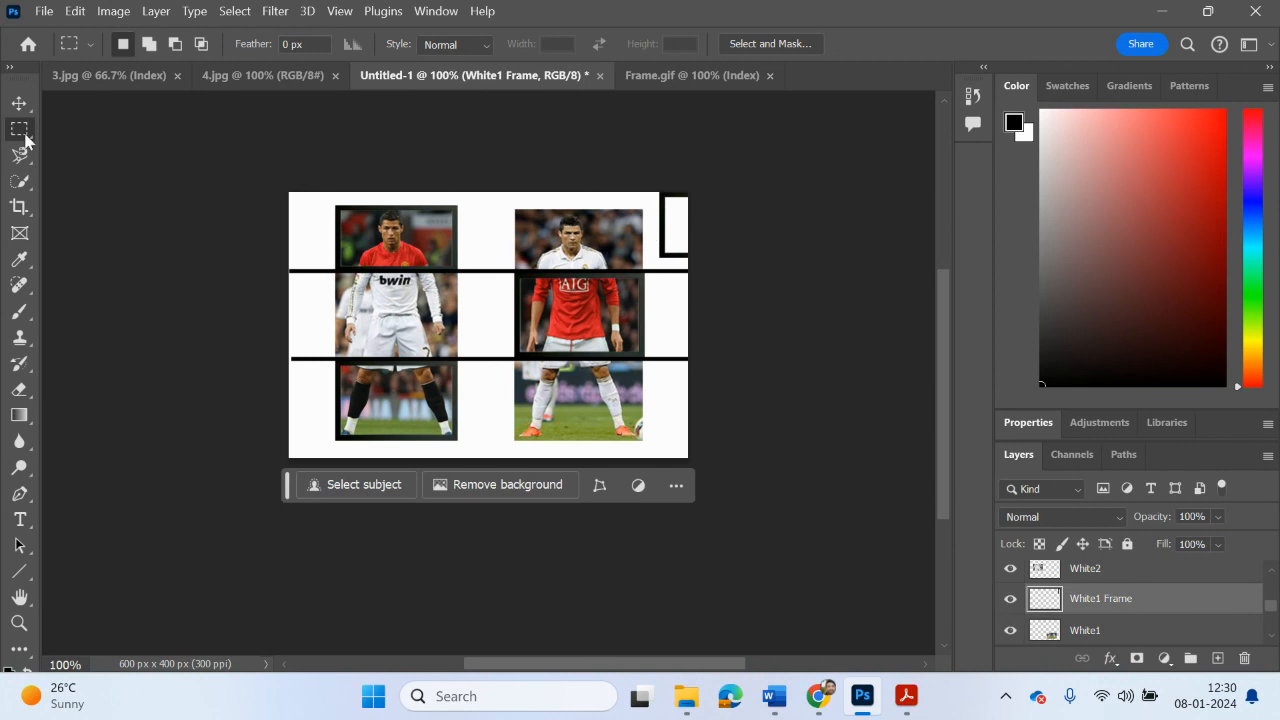
Step: Separate the stacked spare frames along the canvas's right edge, with White2 Frame in the lower band and White3 Frame in the middle band
click(19, 103)
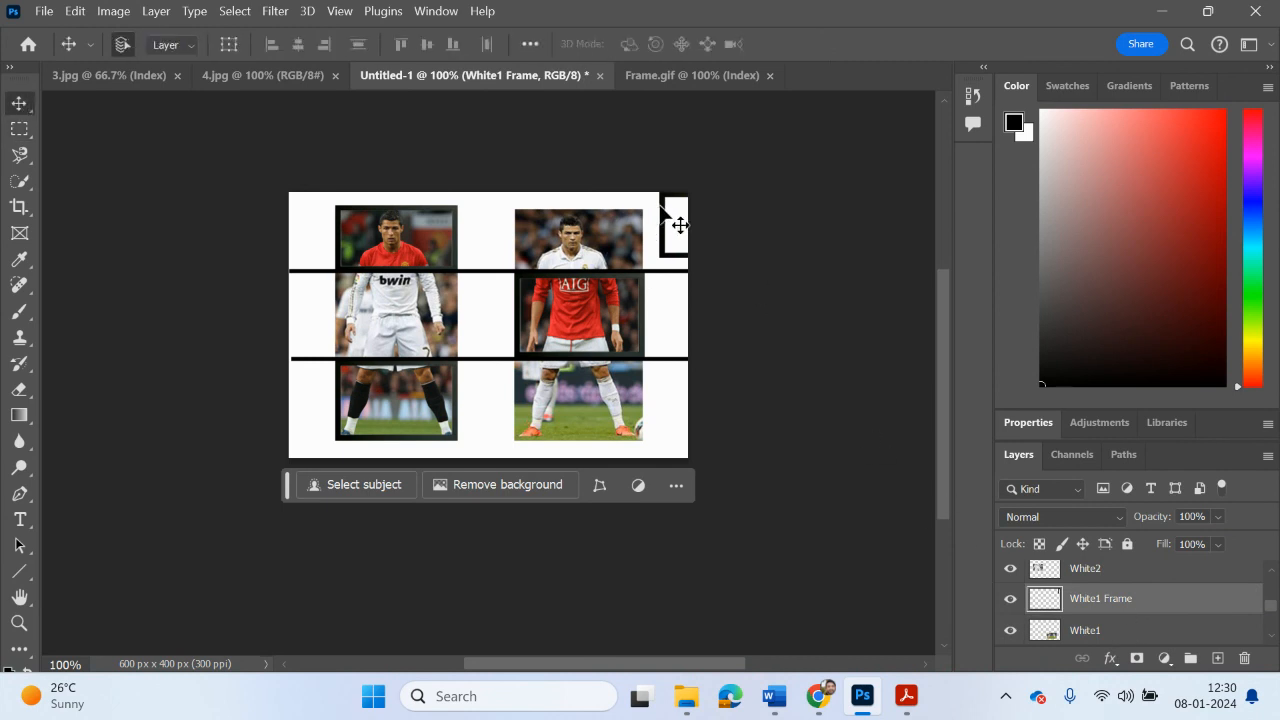
drag(680, 225, 662, 392)
drag(680, 240, 674, 336)
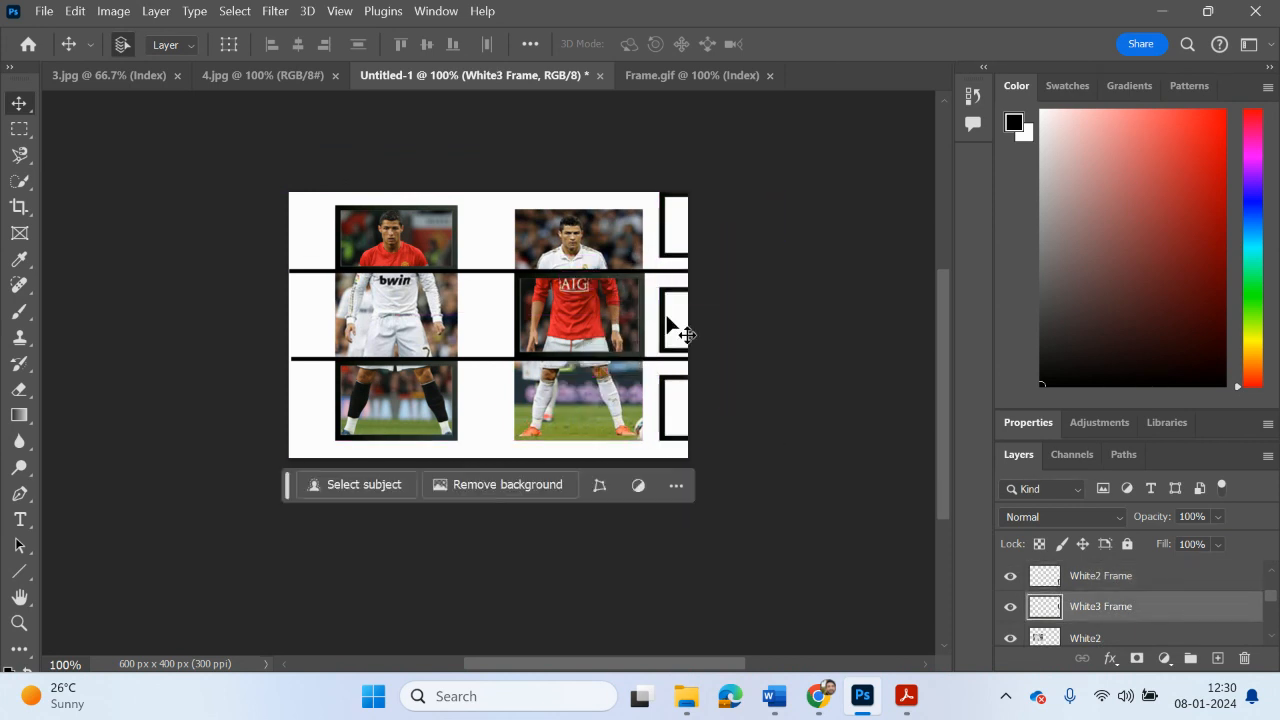
Step: Move the White1 Frame onto the white-socked legs slice and stretch it to about 105% width and 123% height
click(663, 232)
drag(663, 232, 522, 400)
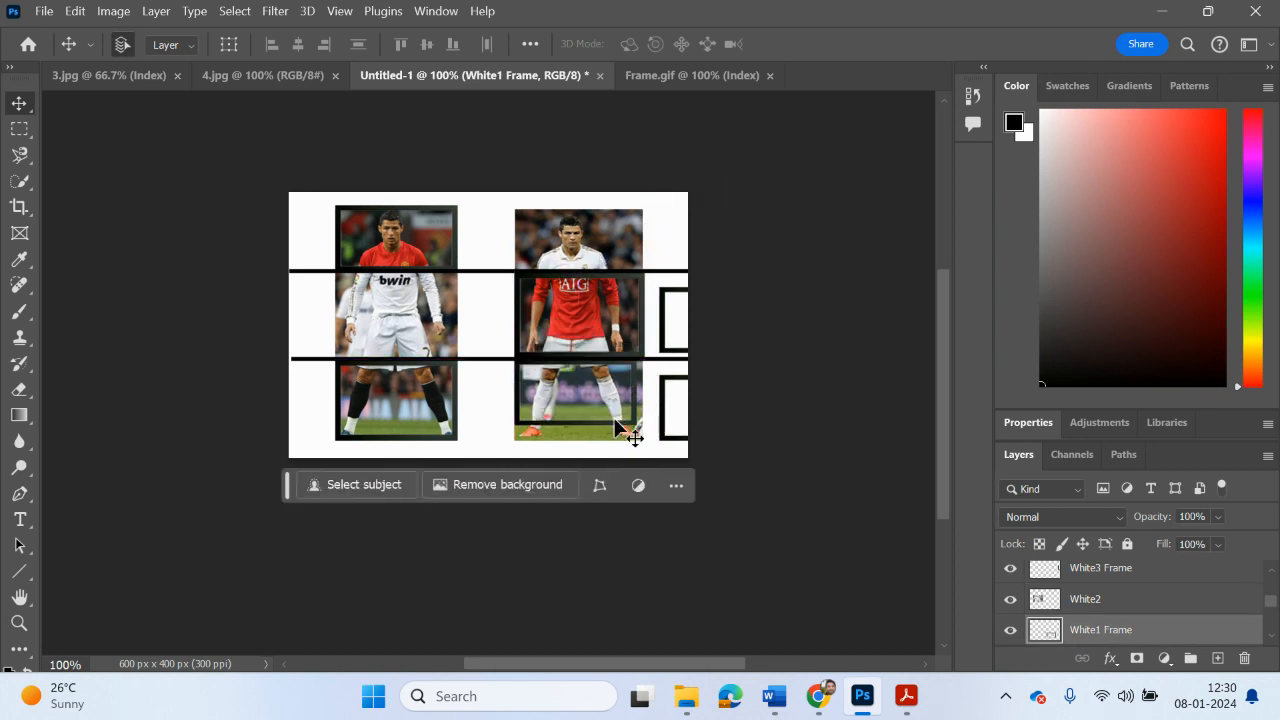
key(ctrl+t)
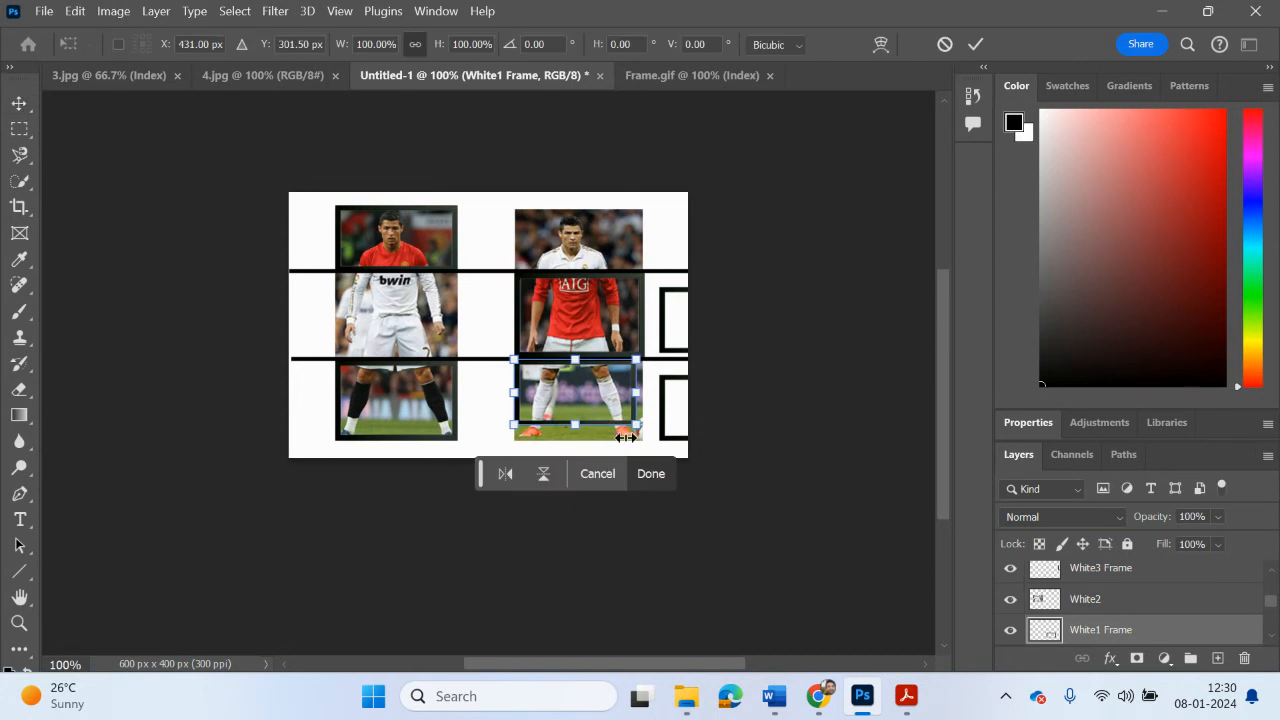
drag(637, 425, 582, 438)
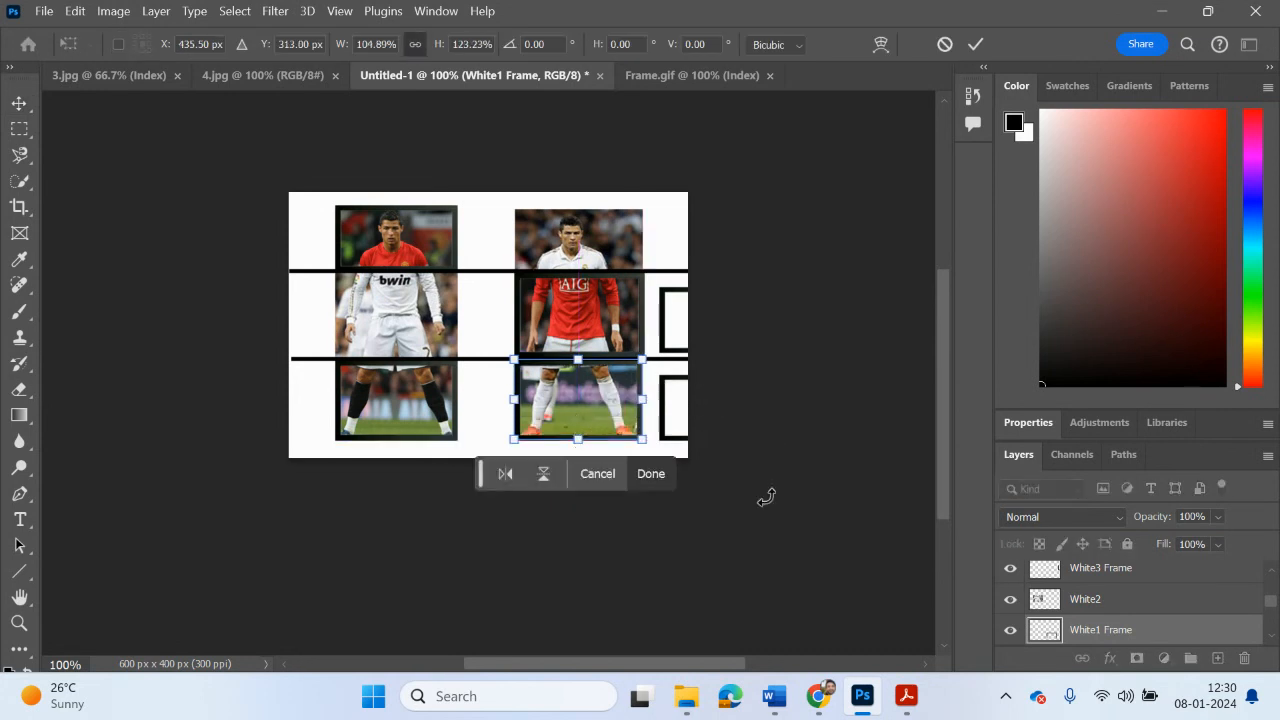
Step: Apply the frame's transform and merge the White1 Frame layer with White1
scroll(1140, 630, down, 1)
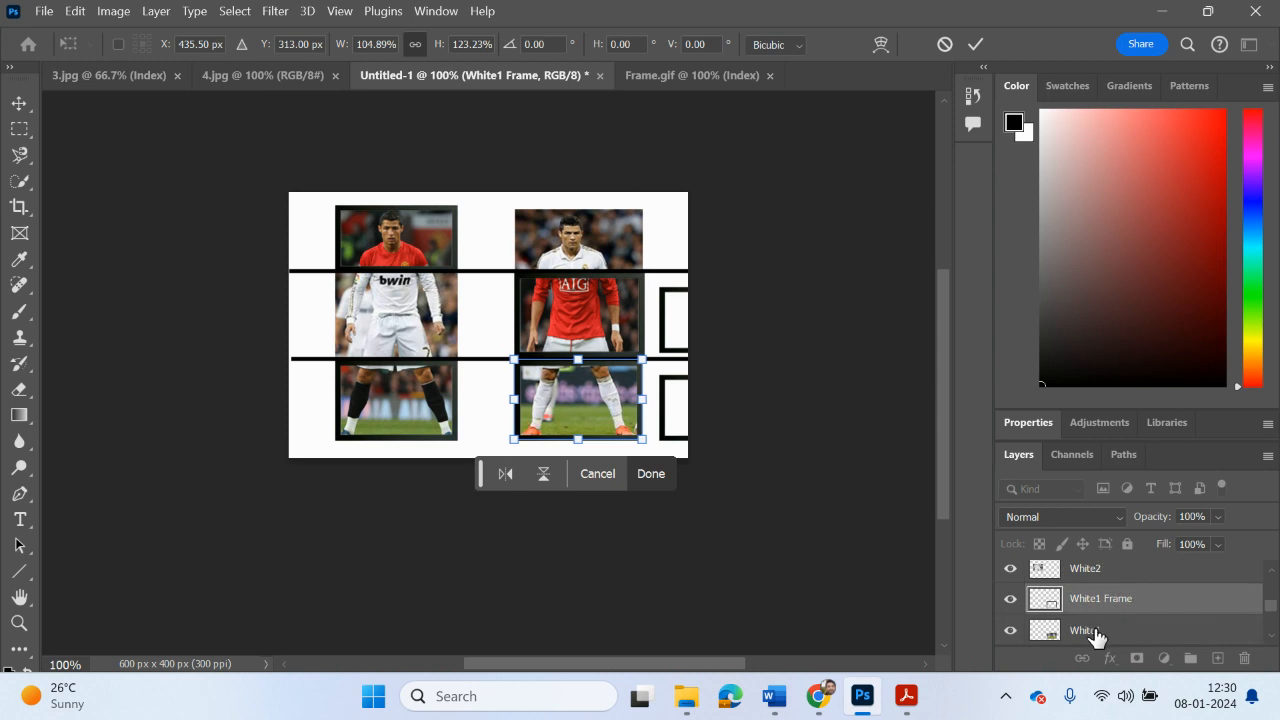
shift+click(1097, 632)
right_click(1094, 631)
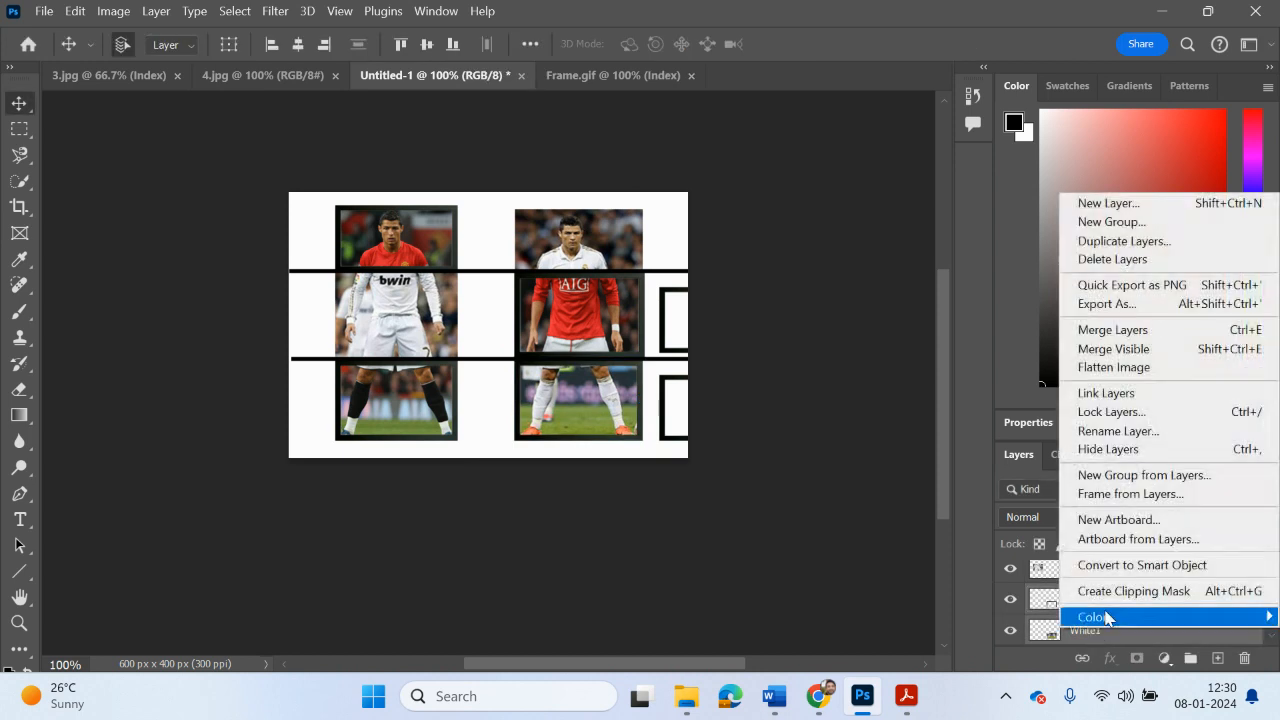
click(1114, 331)
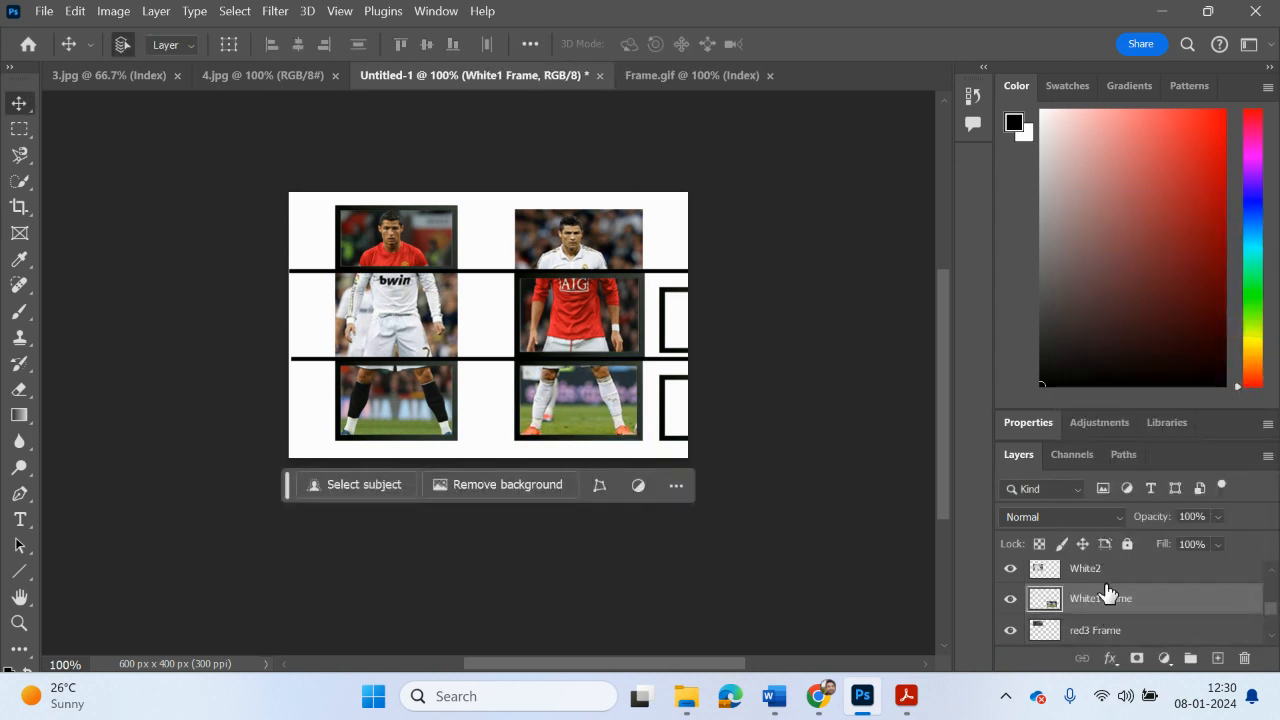
Step: Place the White2 Frame layer directly above White2 and identify which of the two parked frames belongs to it
scroll(1107, 585, up, 1)
scroll(1106, 578, up, 1)
drag(1106, 578, 1094, 618)
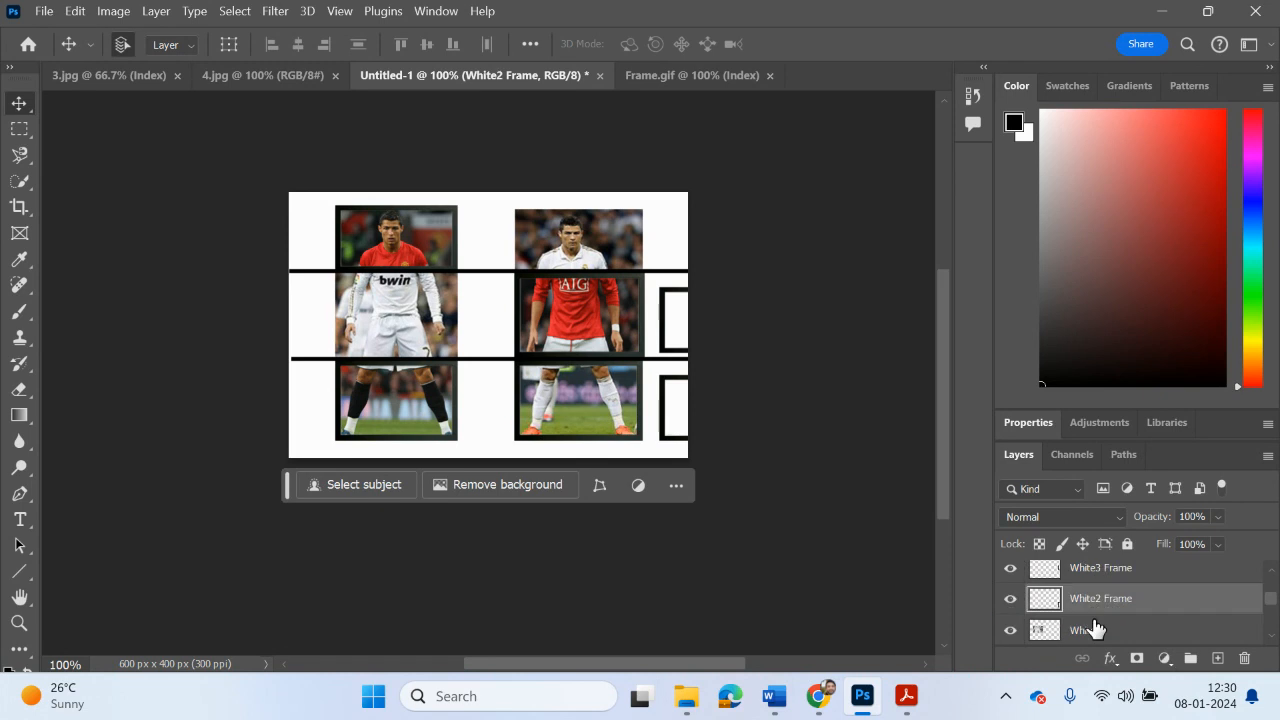
click(680, 292)
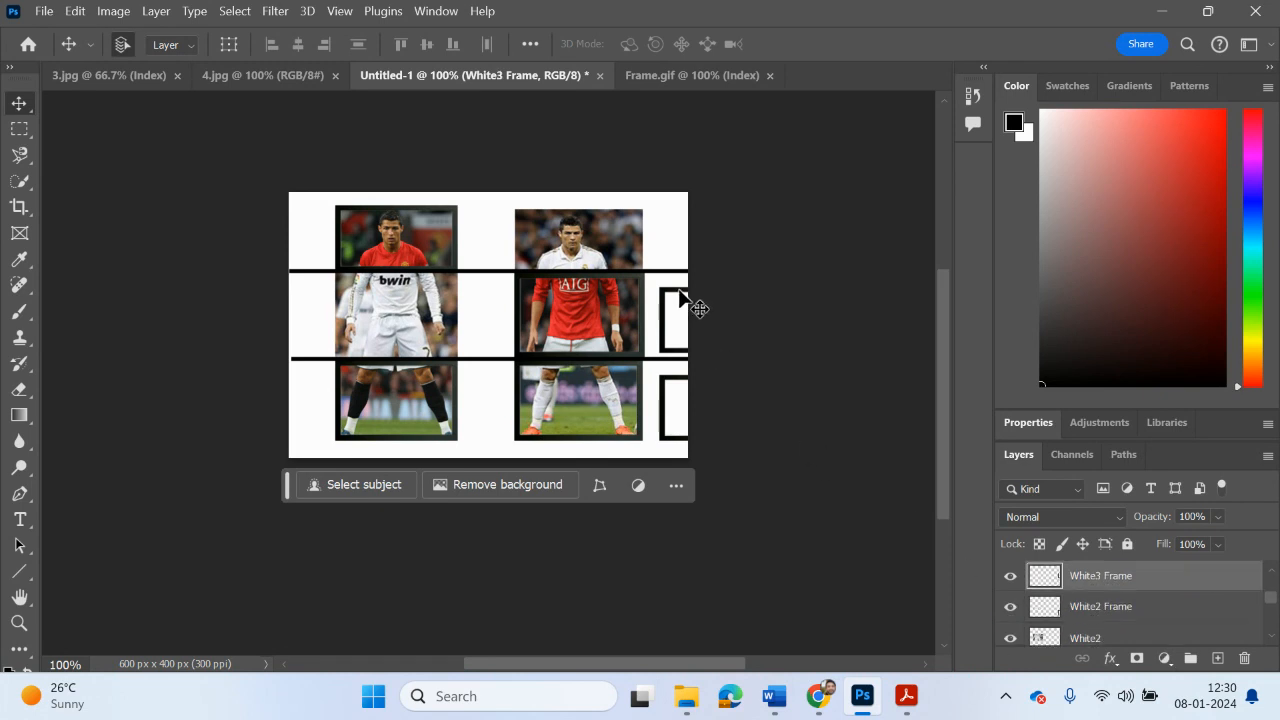
click(675, 380)
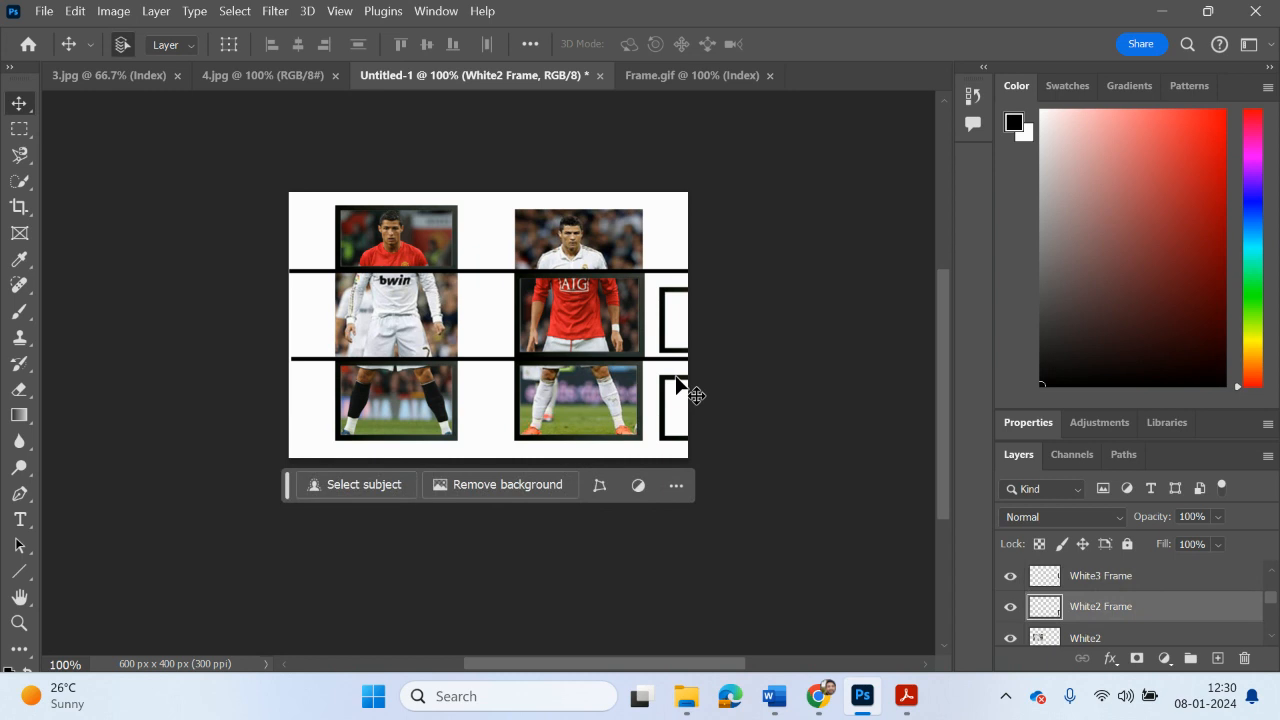
Step: Move the White2 Frame onto the bwin-shirt torso slice and stretch its height to about 132% to fit
drag(673, 380, 348, 281)
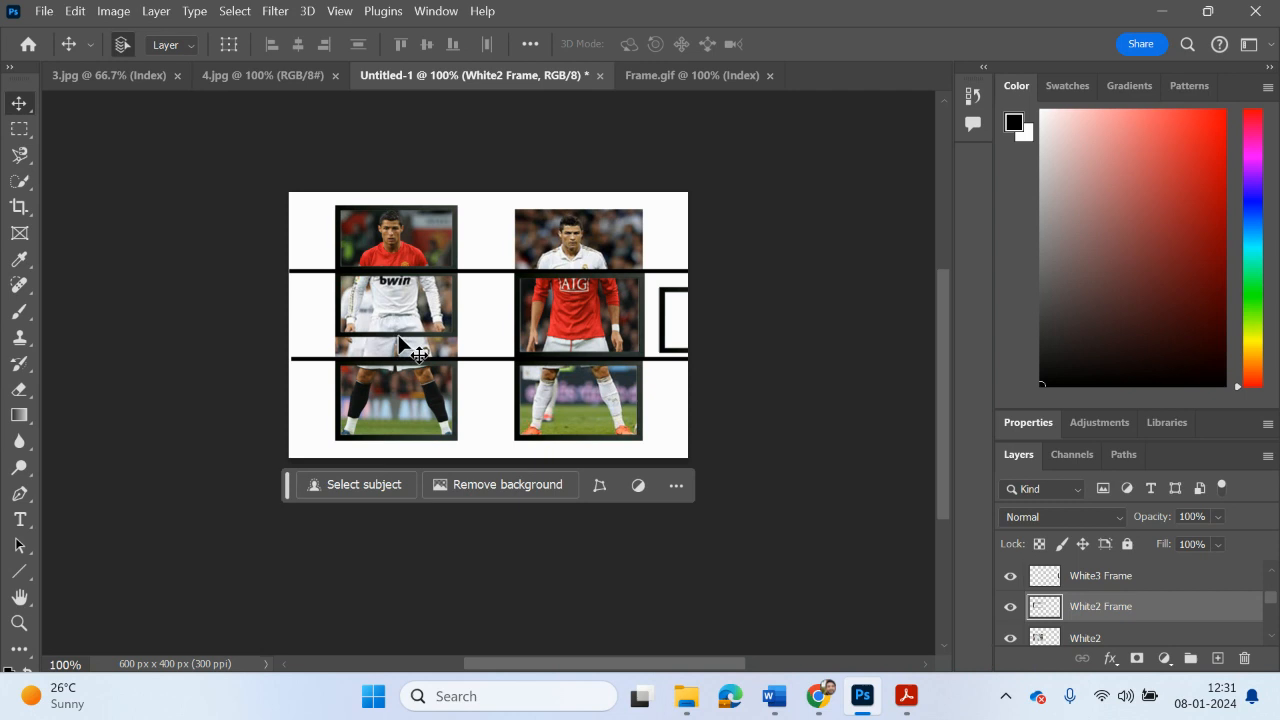
key(ctrl+t)
drag(396, 334, 398, 357)
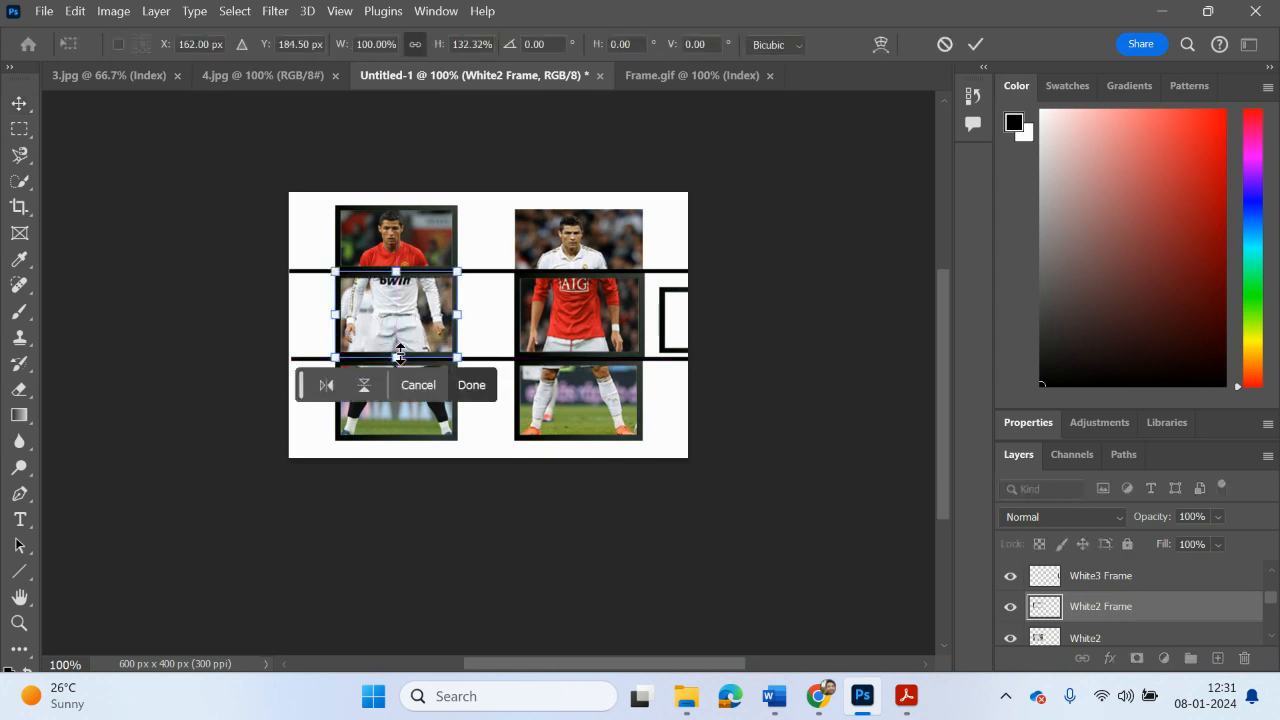
key(Return)
Step: Merge the White2 Frame layer with White2
right_click(1092, 638)
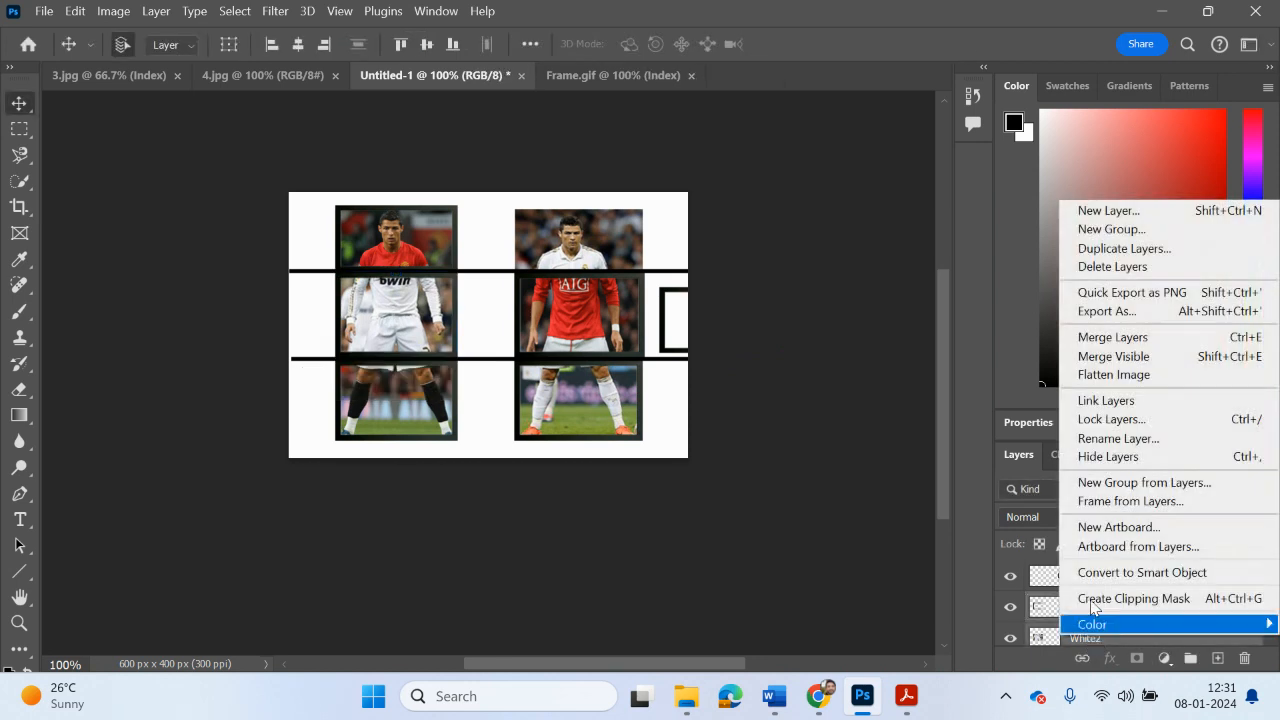
click(1114, 337)
Step: Move the White3 Frame onto the white-shirted player's head slice and place its layer directly above White3
scroll(1163, 594, up, 1)
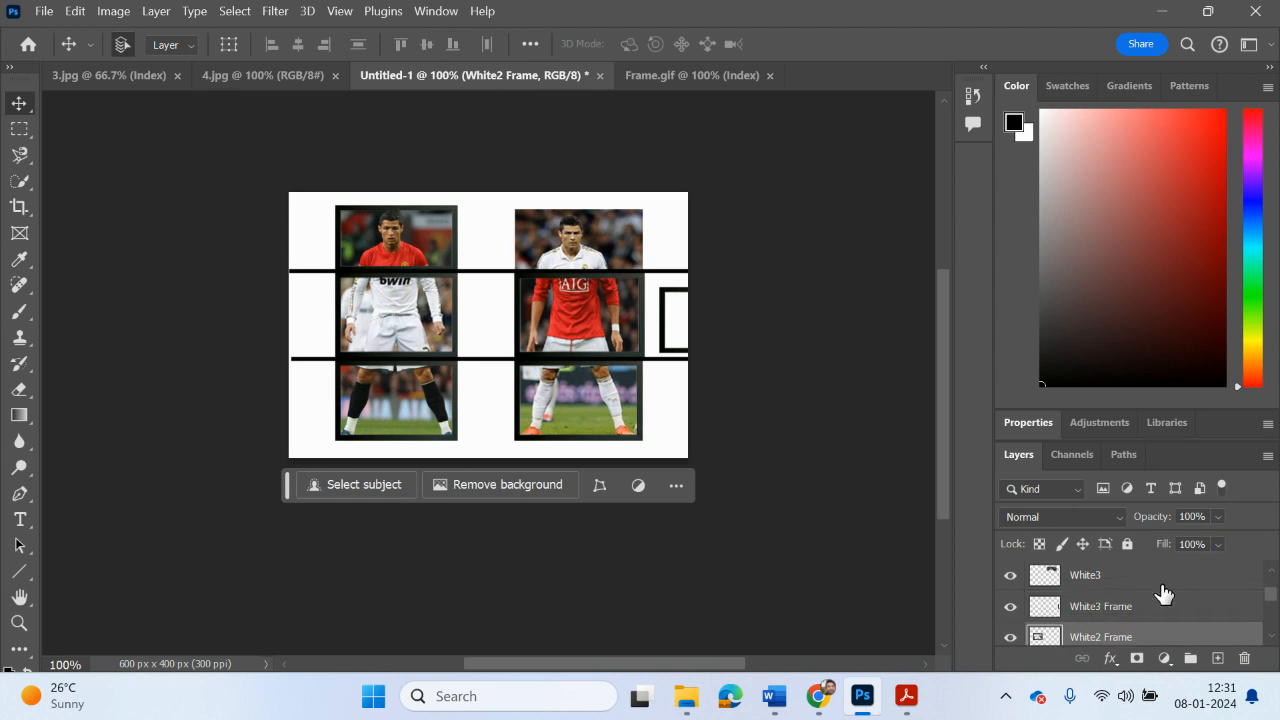
click(1134, 606)
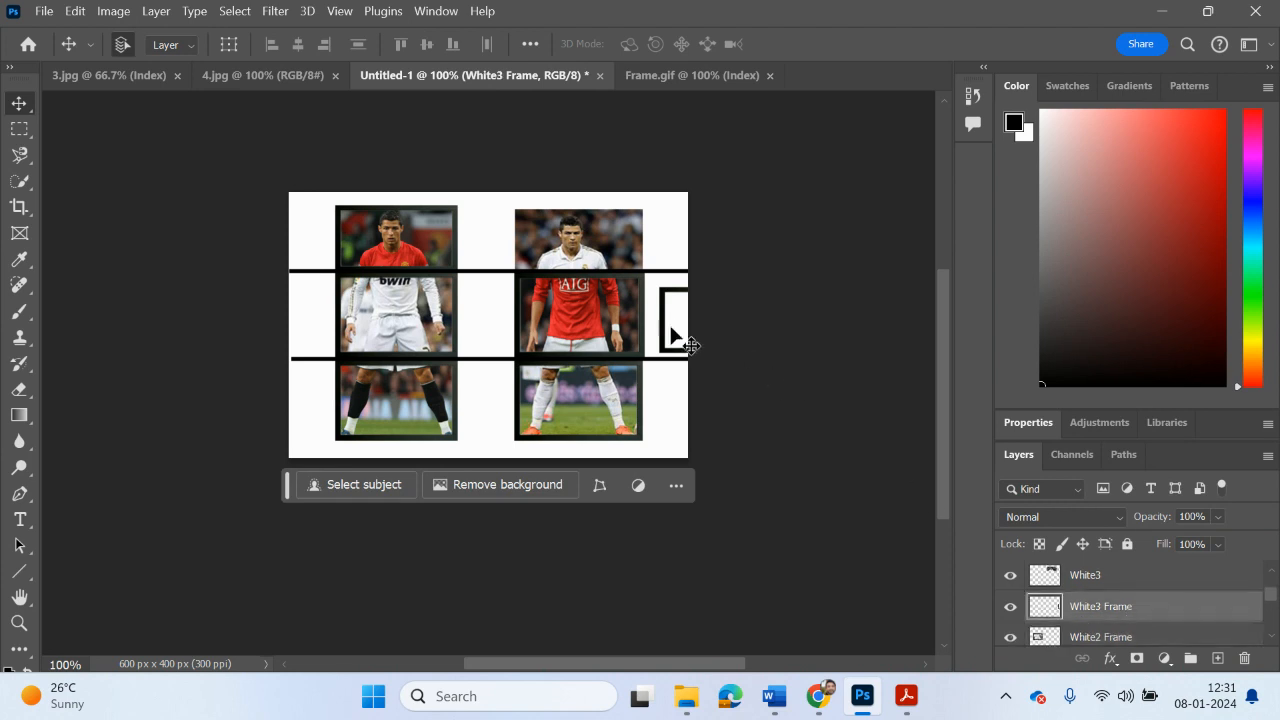
drag(675, 322, 516, 231)
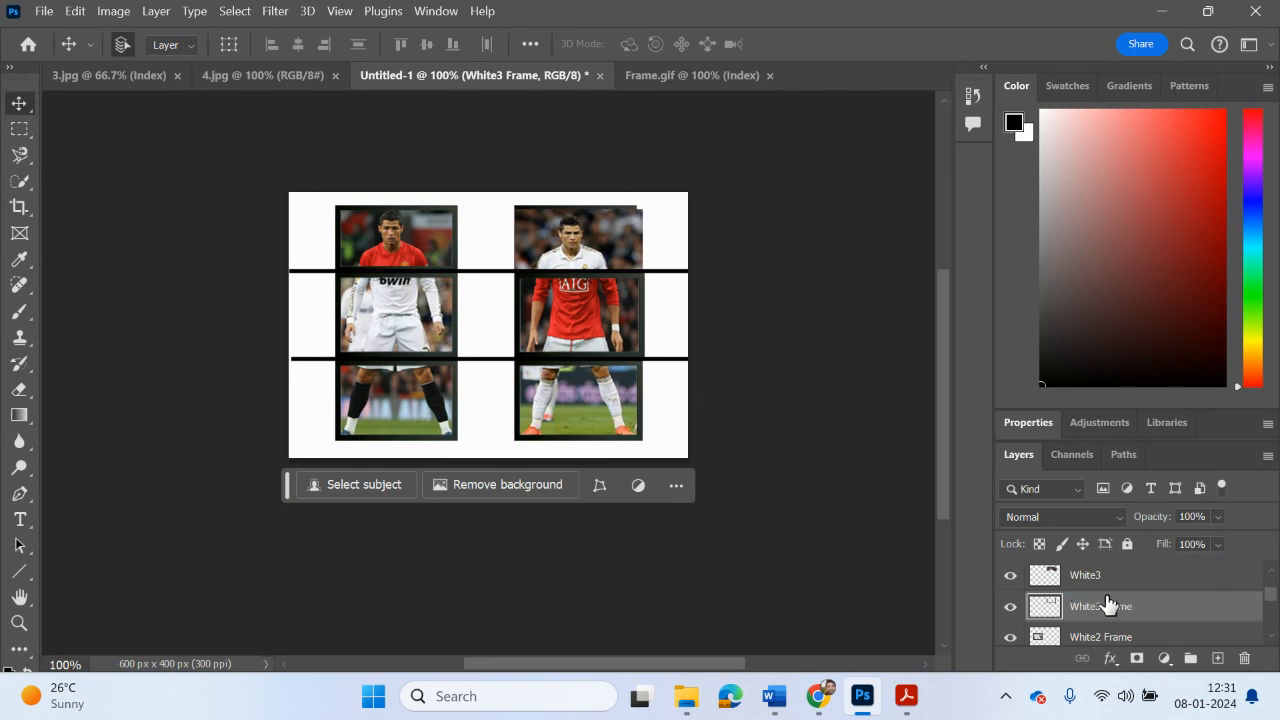
drag(1100, 606, 1101, 573)
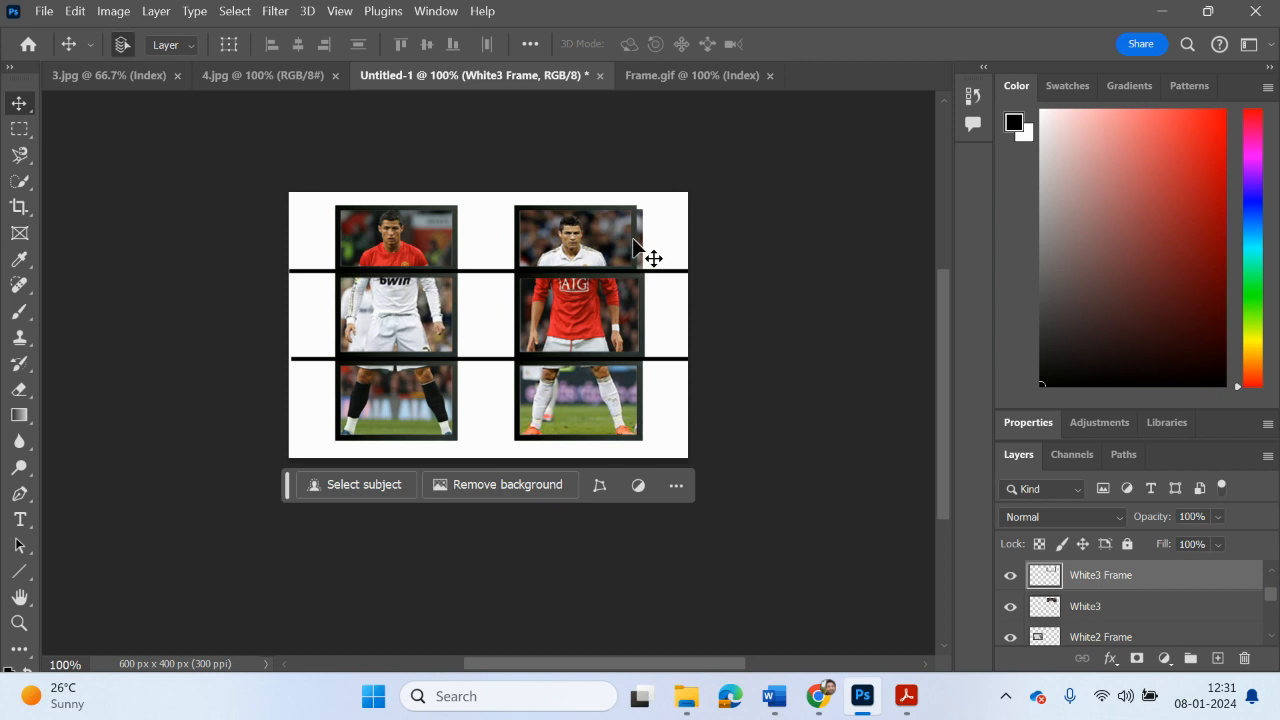
Step: Widen the White3 Frame to about 106.5% so it fits the white-shirted head slice, and merge it with White3
key(ctrl+t)
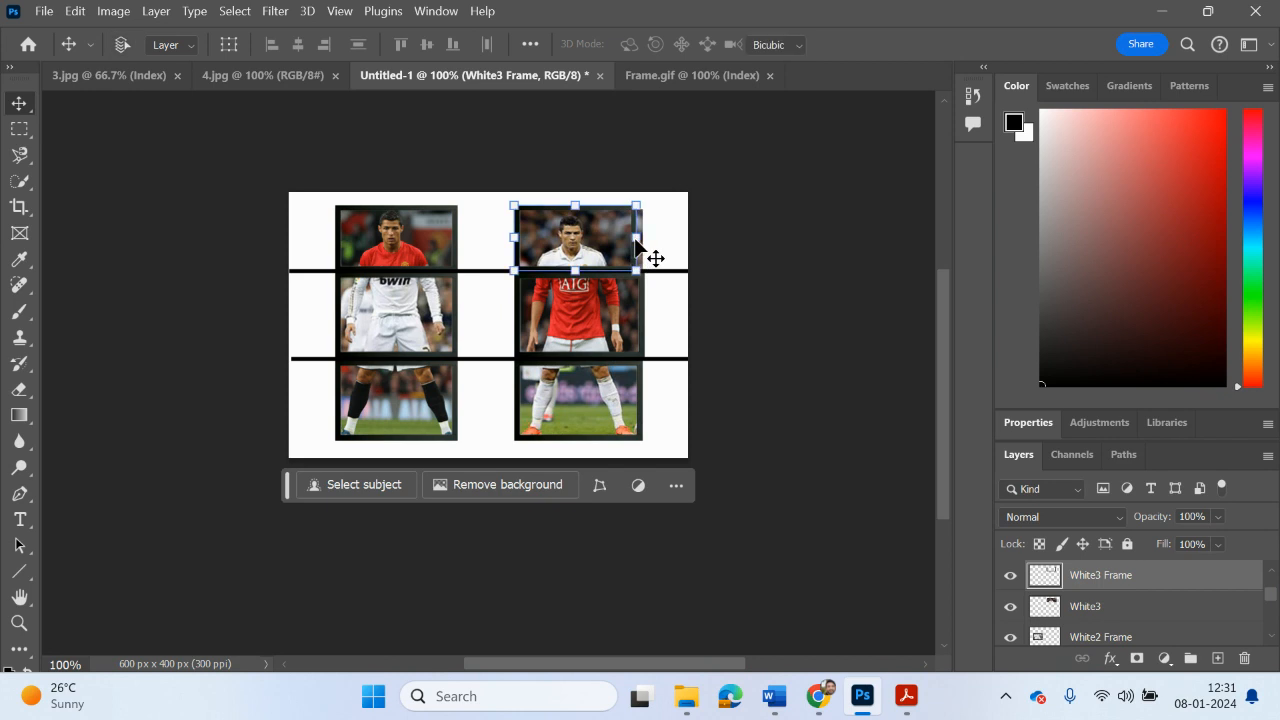
drag(638, 243, 651, 247)
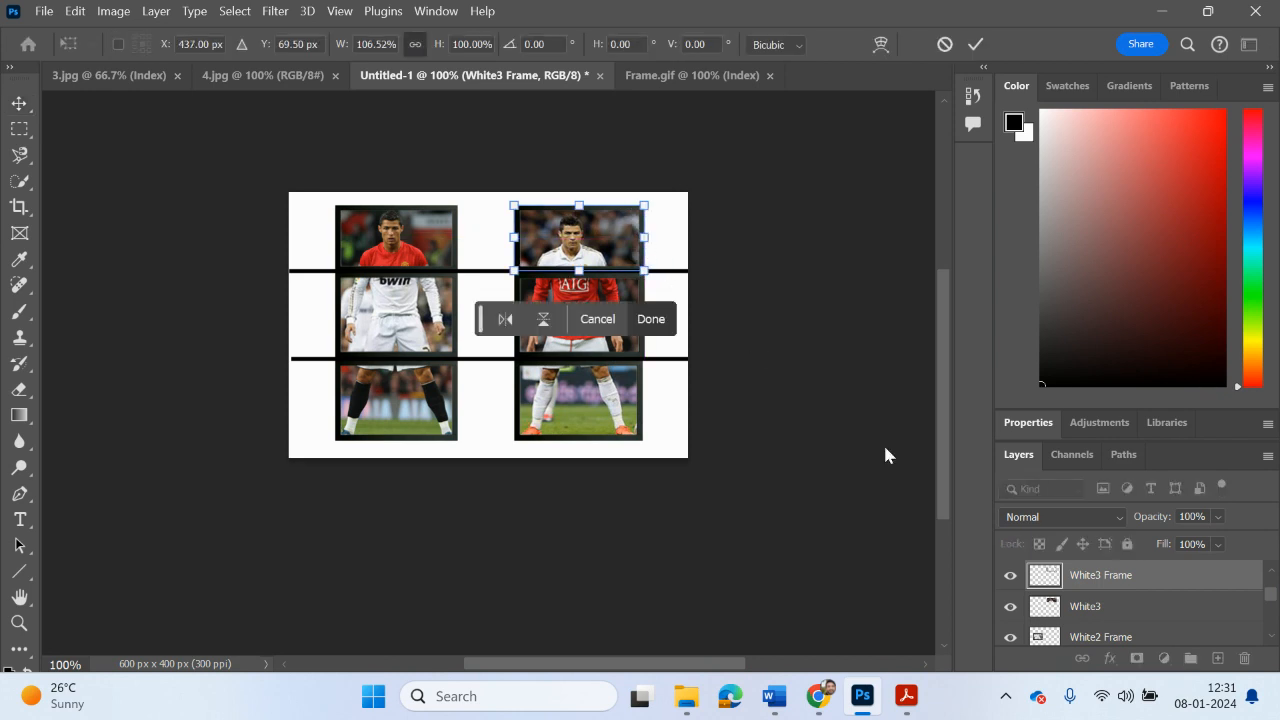
click(1078, 607)
right_click(1078, 607)
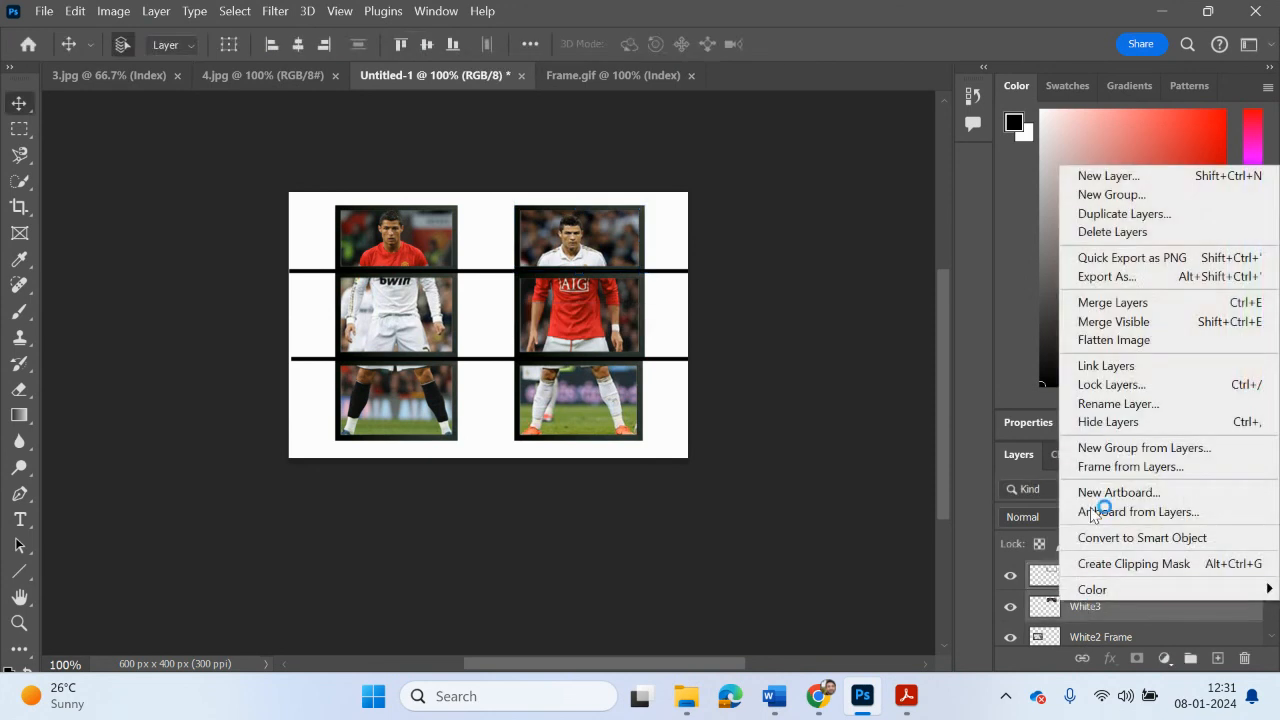
click(1130, 303)
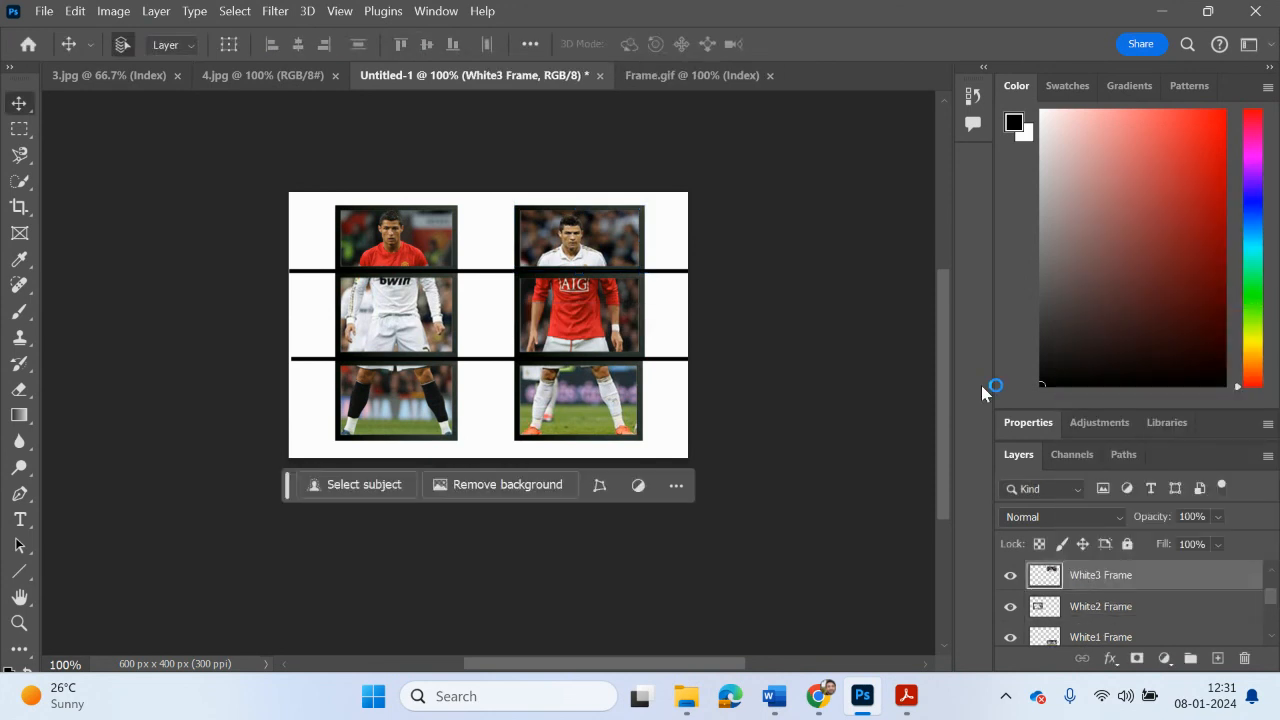
Step: Delete the Top Line and Bottom Line guide layers
scroll(1115, 625, up, 2)
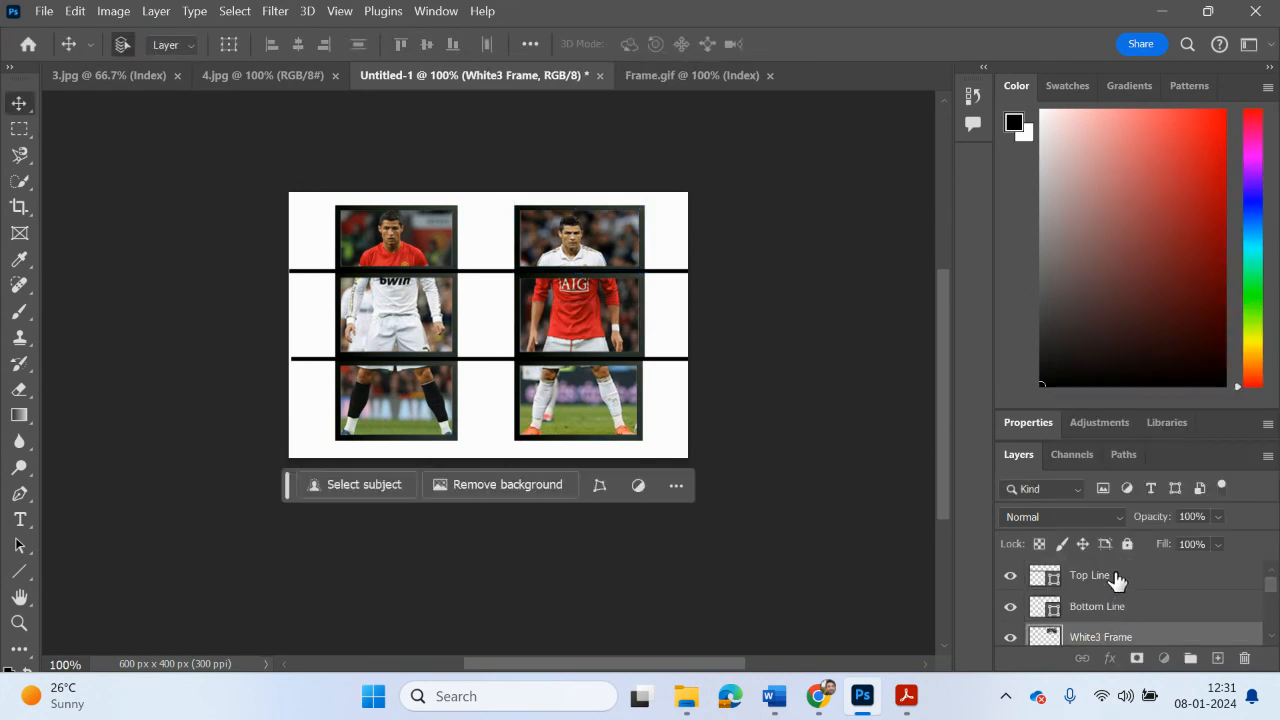
click(1114, 580)
click(1244, 658)
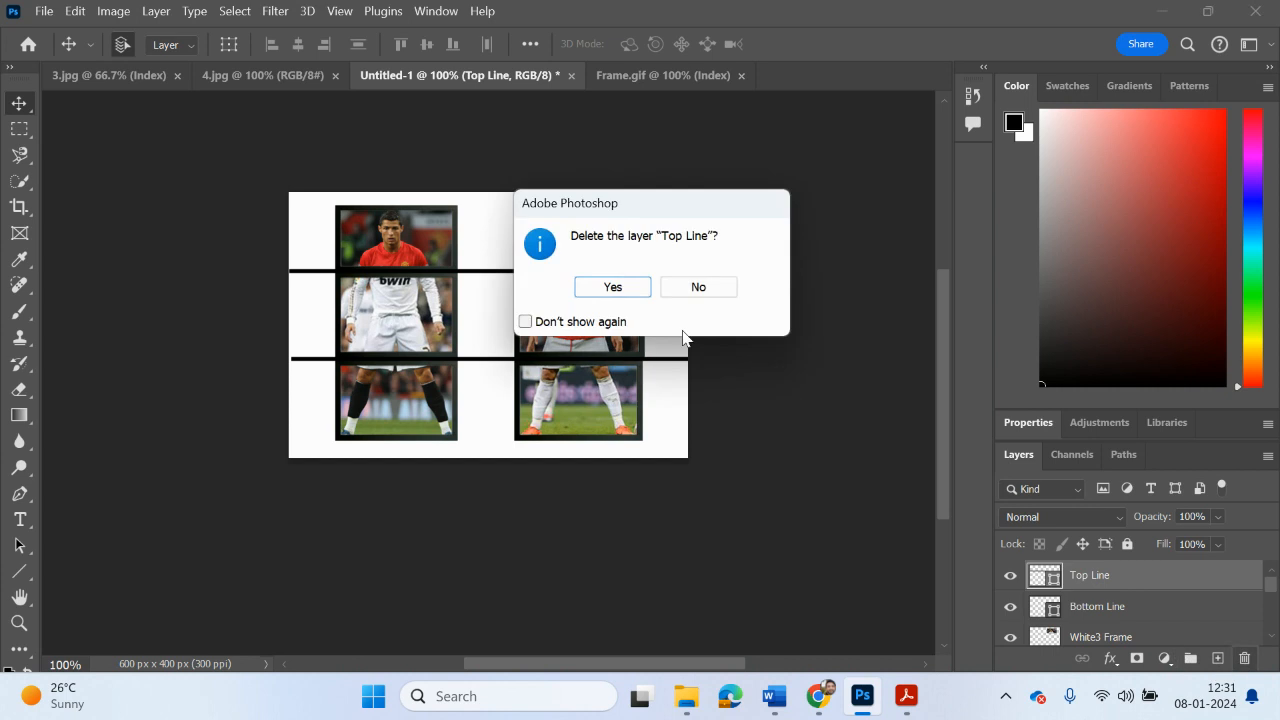
click(612, 288)
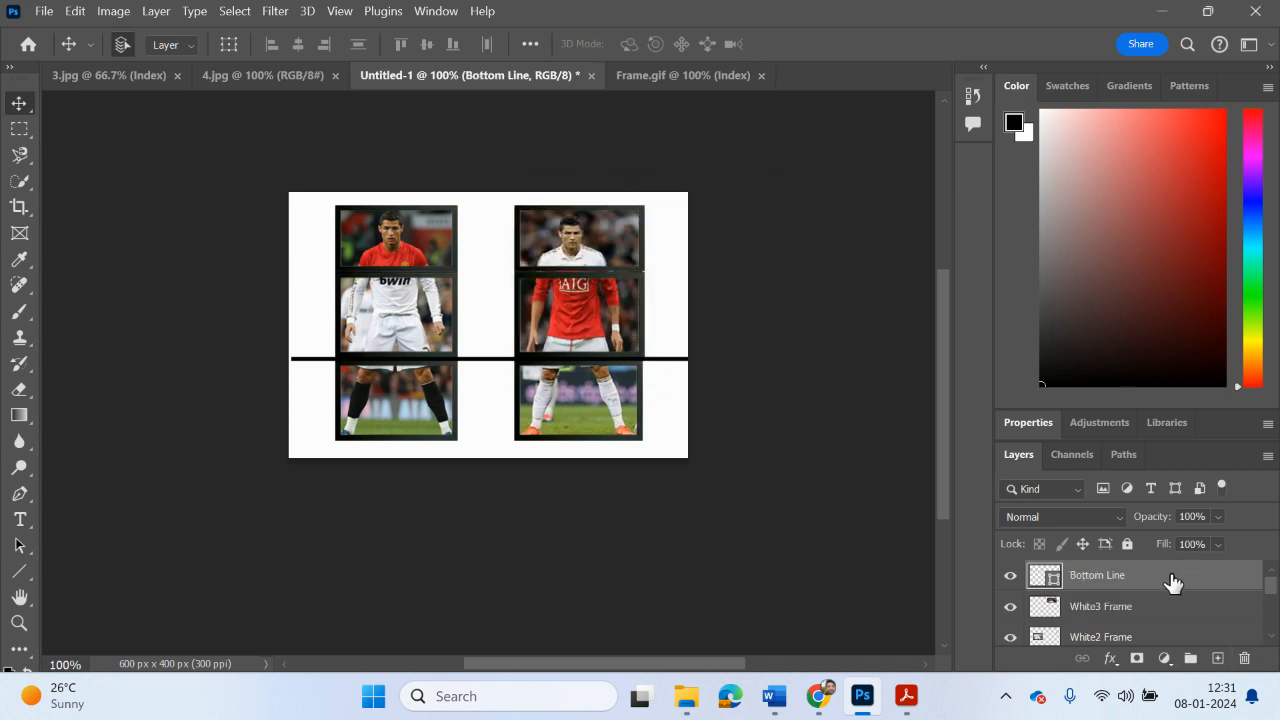
click(1244, 658)
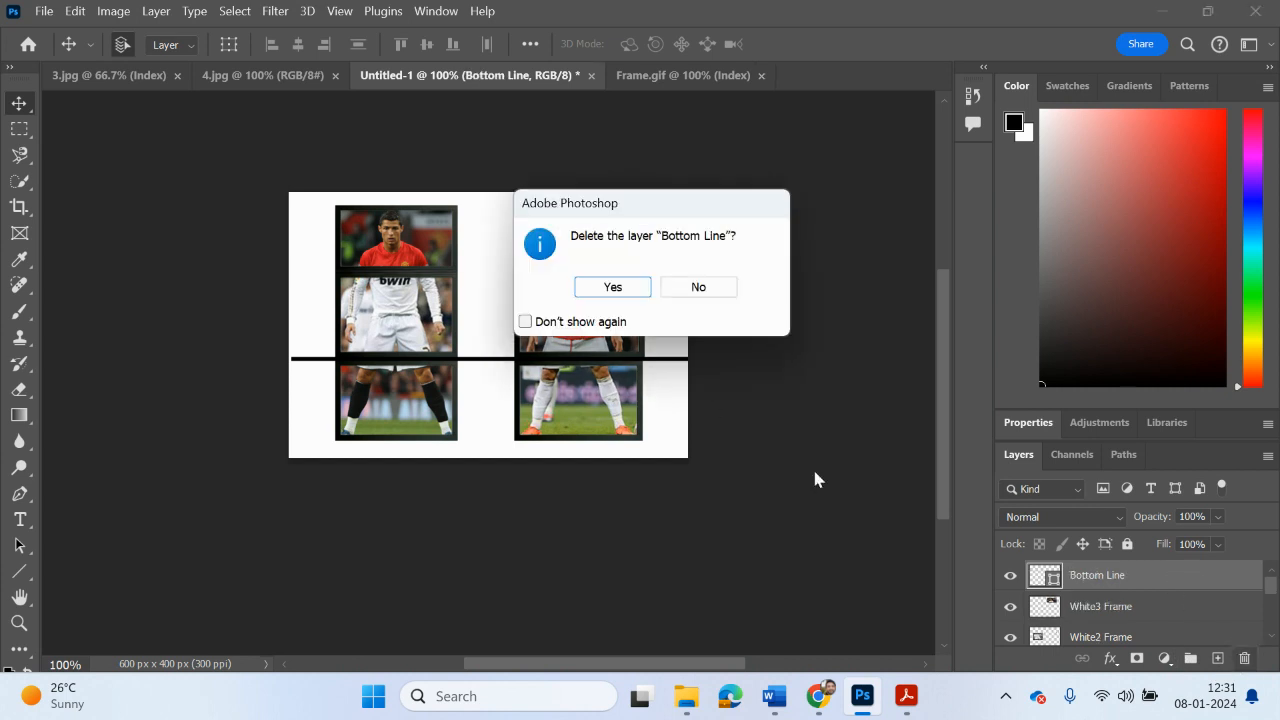
click(630, 290)
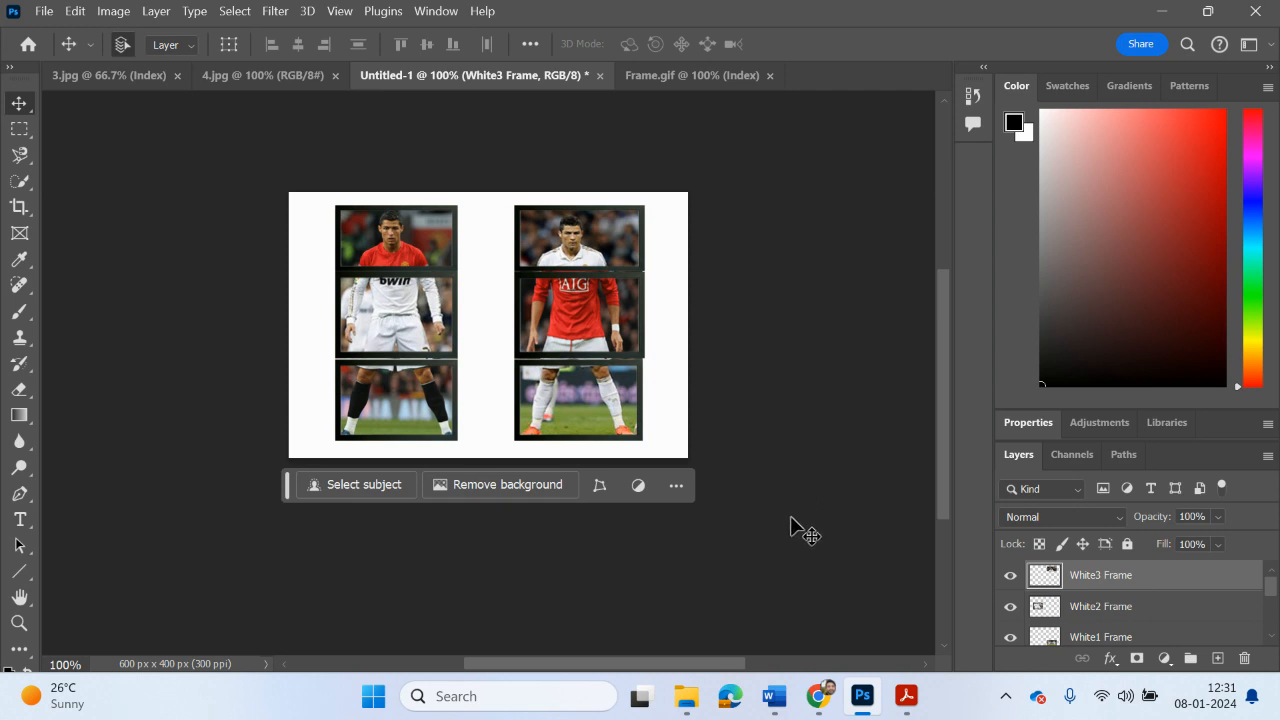
Step: Rotate the red1 Frame slice with the black-socked legs slightly clockwise
scroll(1110, 620, down, 1)
scroll(1116, 630, down, 2)
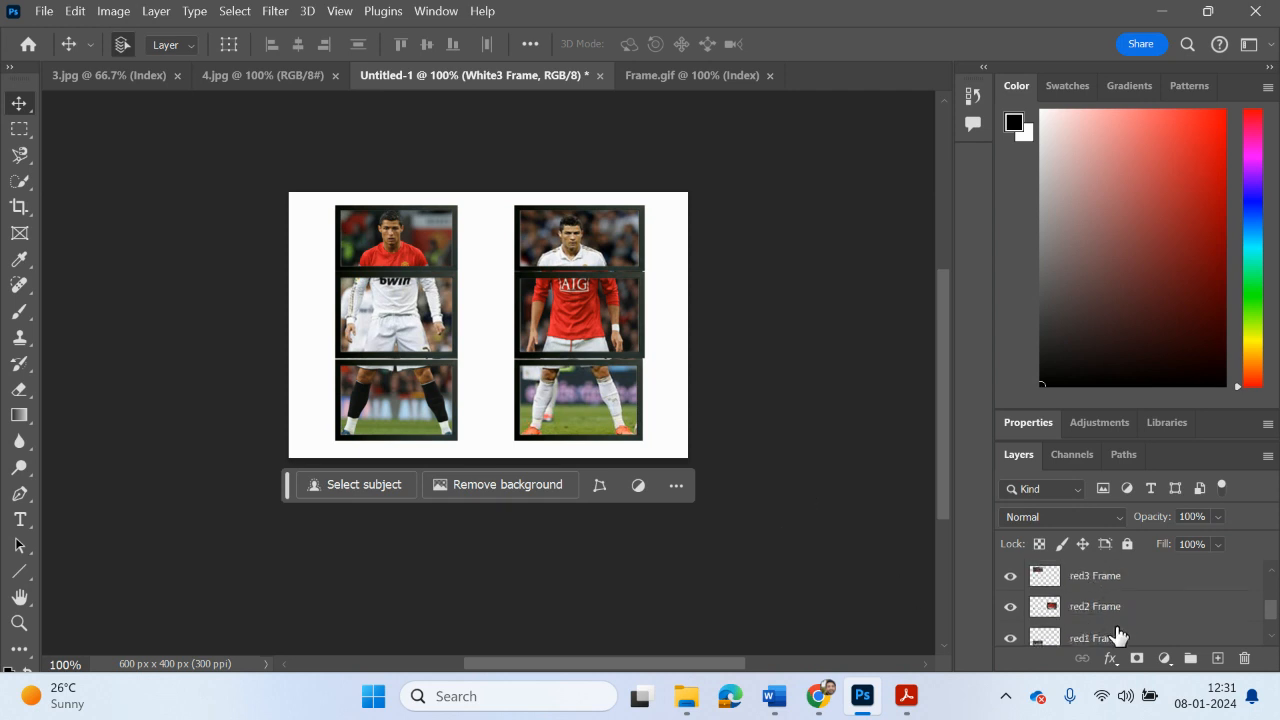
click(1105, 630)
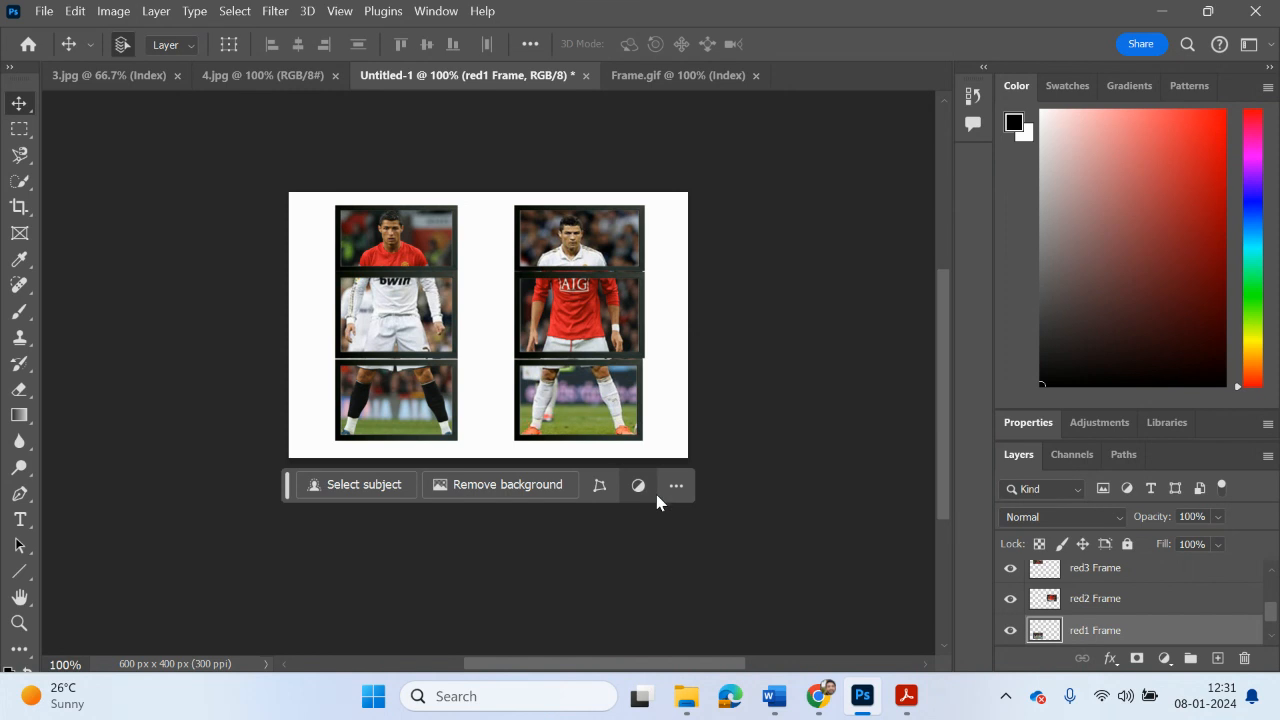
key(ctrl+t)
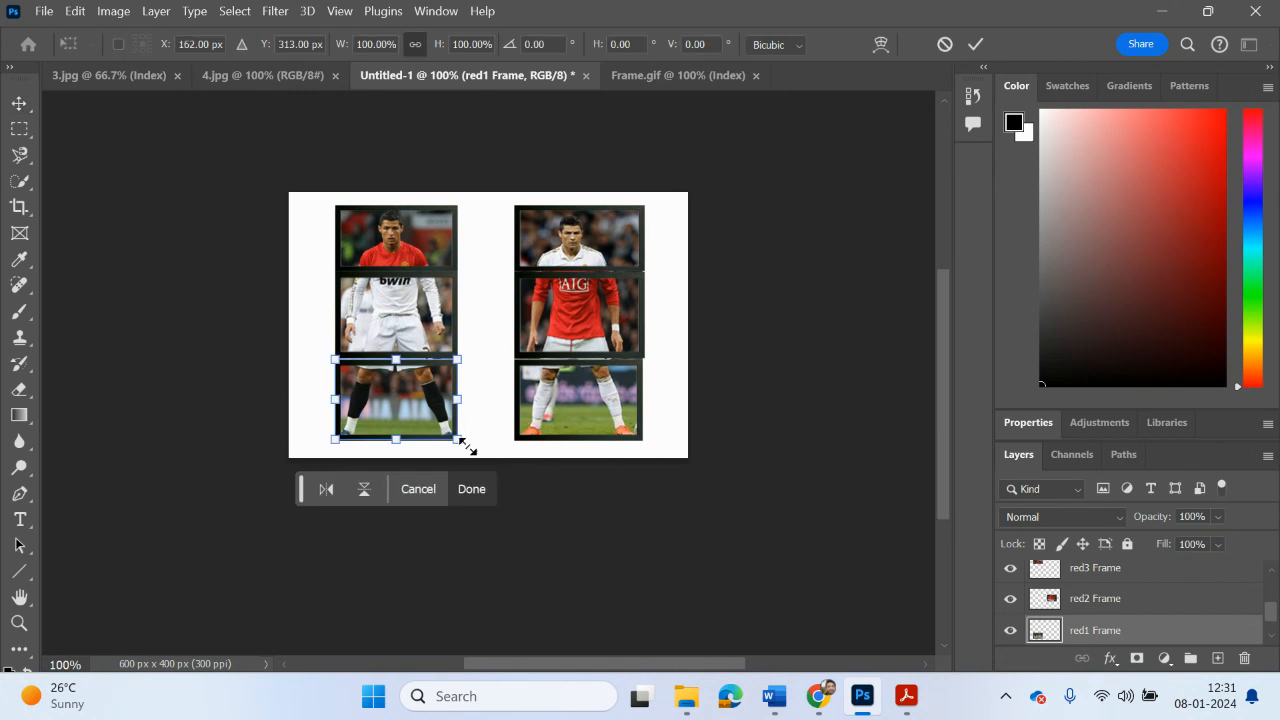
drag(468, 447, 470, 455)
Step: Rotate the red2 Frame slice with the AIG-shirt torso about 4° counterclockwise
click(1100, 598)
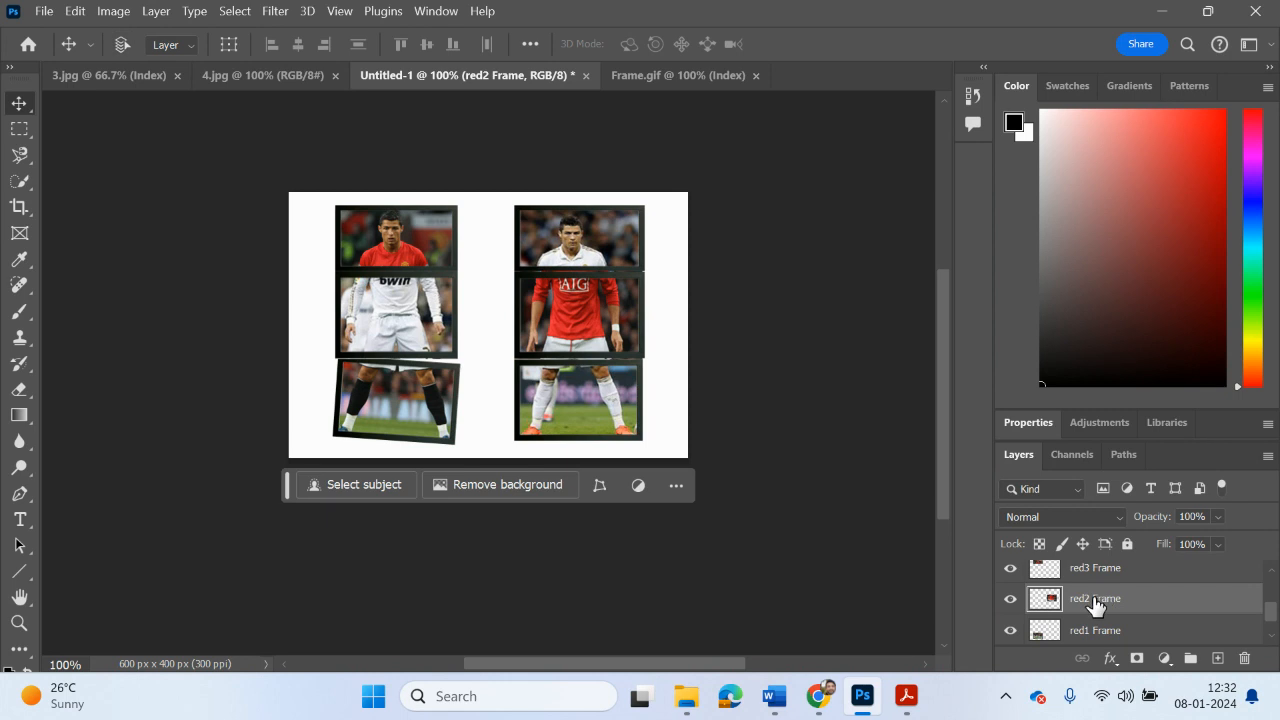
key(ctrl+t)
drag(675, 288, 668, 277)
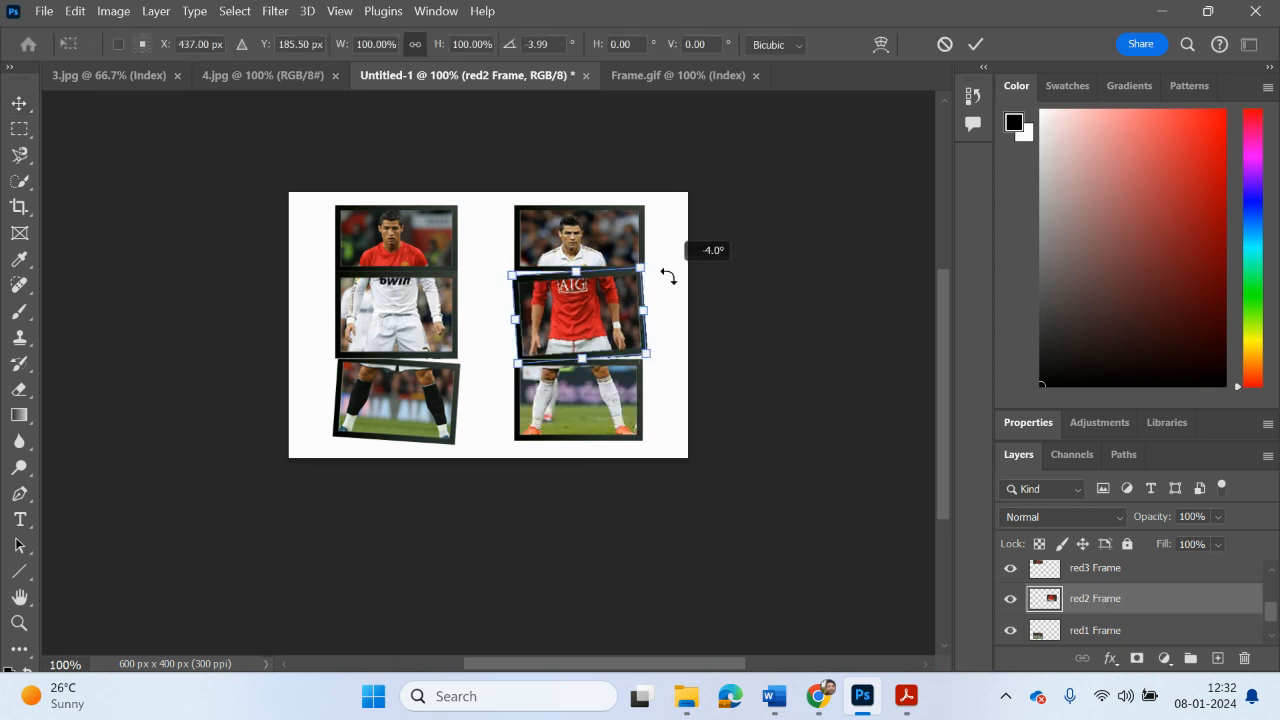
Step: Rotate the red3 Frame slice with the red-shirted player's head about 5° clockwise
click(1095, 567)
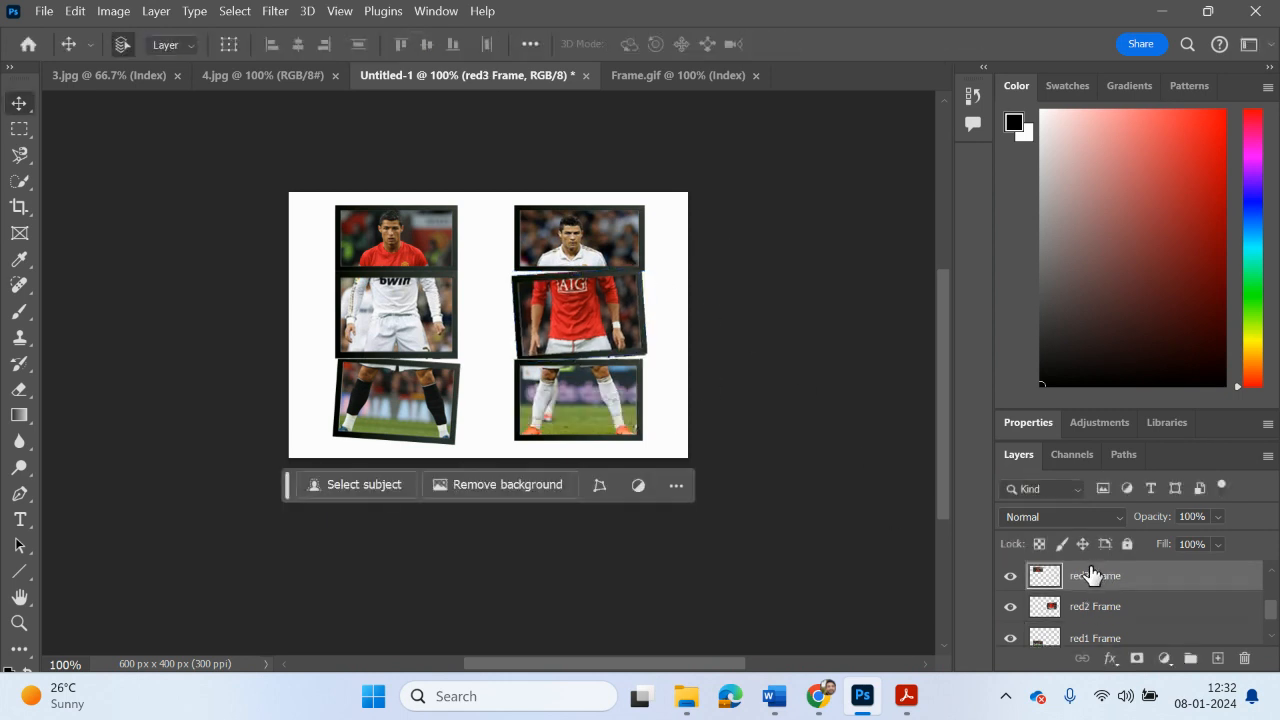
key(ctrl+t)
drag(480, 209, 481, 221)
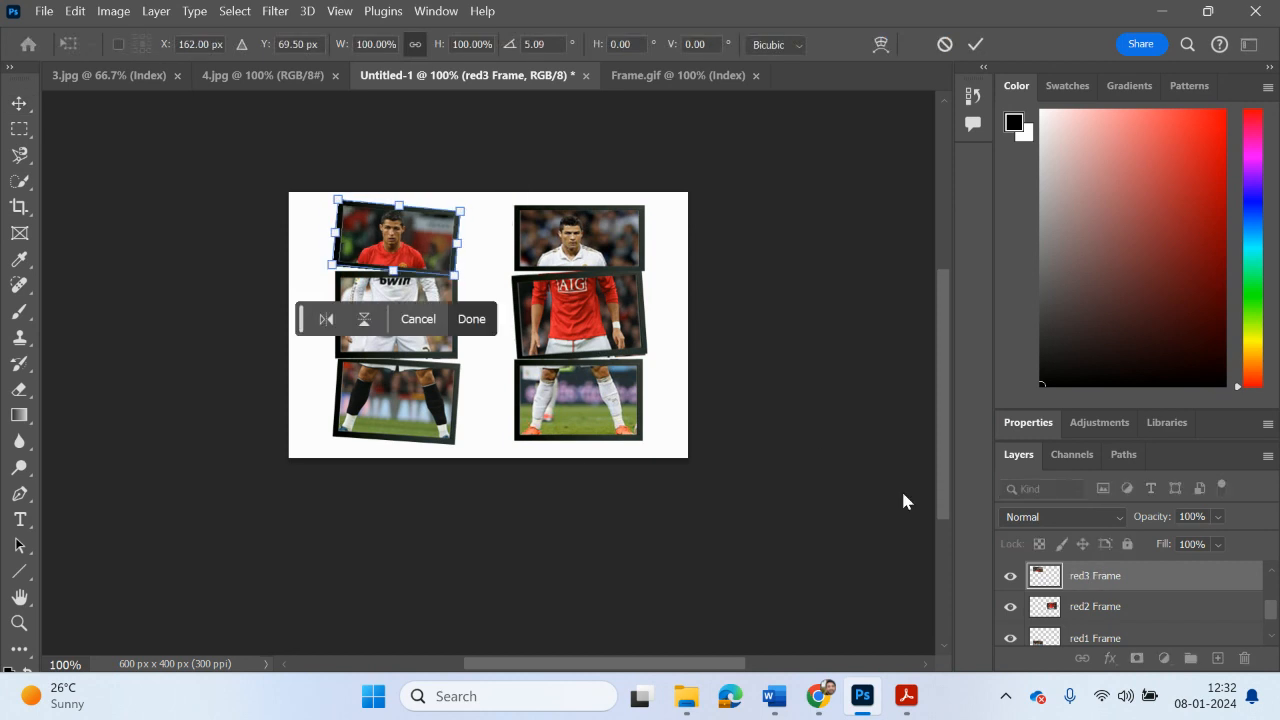
Step: Rotate the White1 Frame slice with the white-socked legs slightly clockwise
scroll(1090, 590, up, 1)
click(1097, 580)
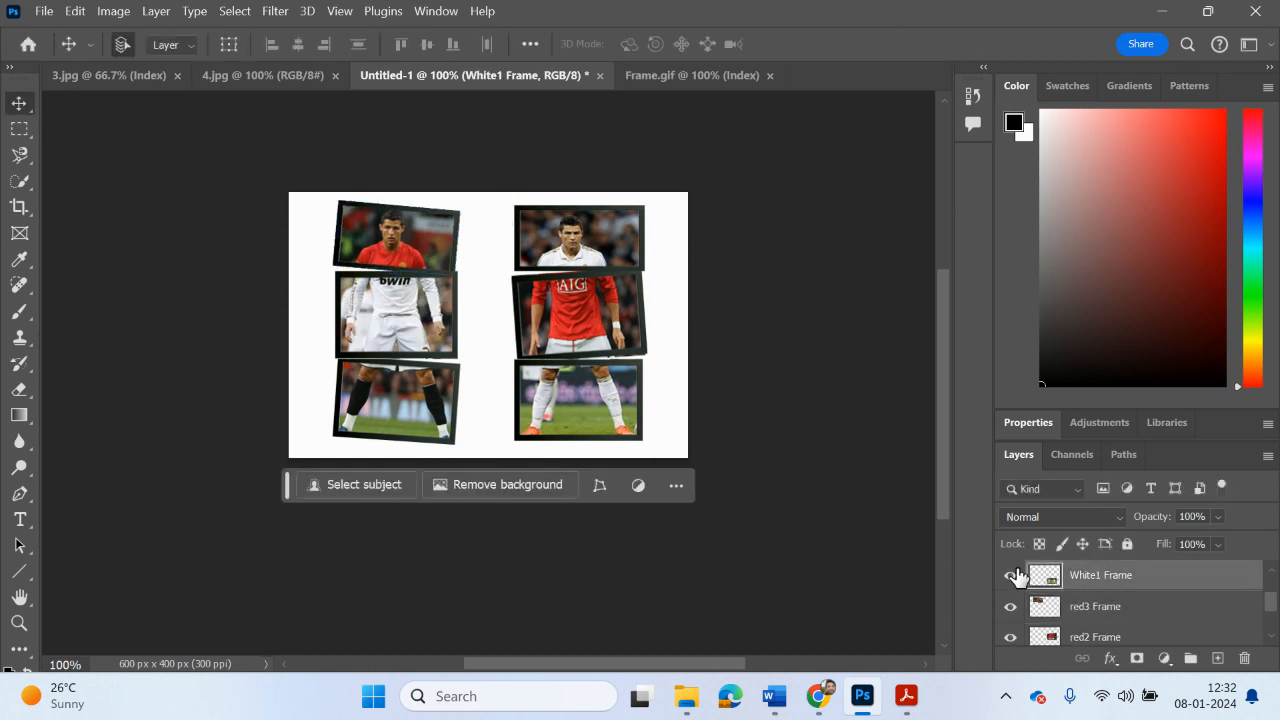
key(ctrl+t)
mouse_move(682, 438)
mouse_down()
mouse_move(677, 428)
mouse_move(666, 443)
mouse_move(680, 448)
mouse_up()
Step: Rotate the White2 Frame slice with the bwin-shirt torso about 4.5° counterclockwise
scroll(1140, 604, up, 1)
click(1103, 589)
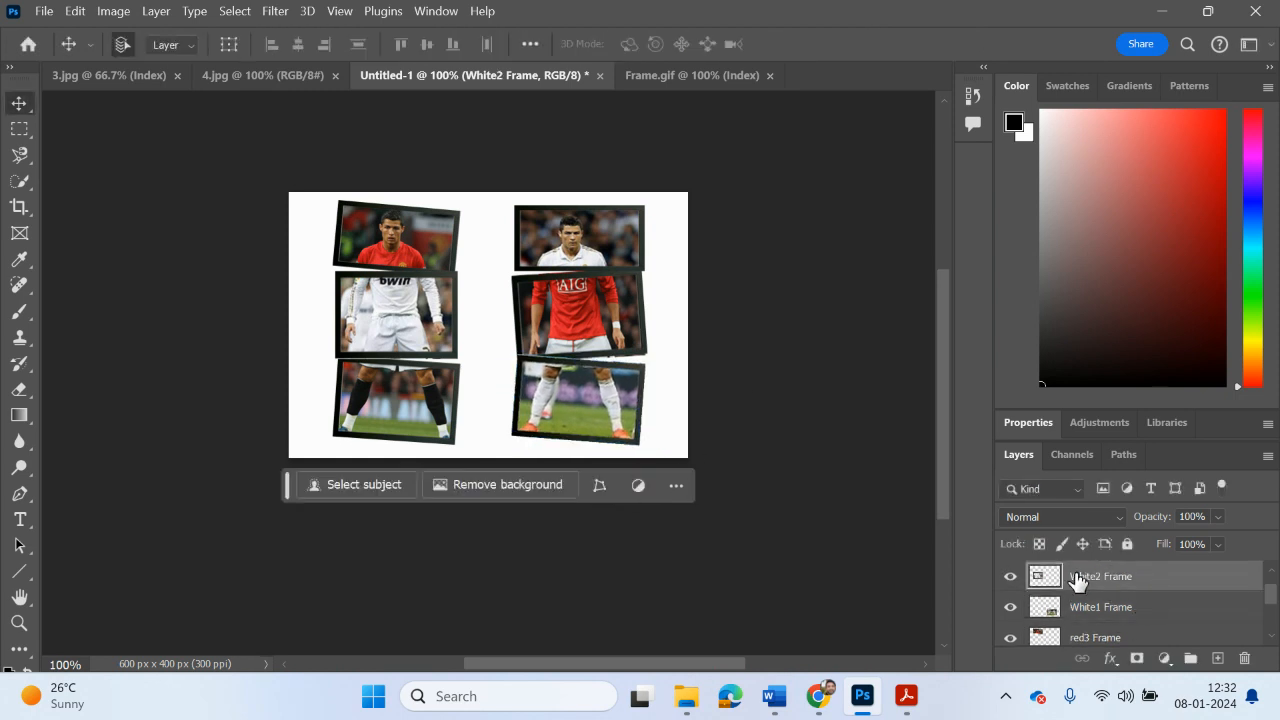
key(ctrl+t)
drag(484, 281, 481, 271)
Step: Rotate the White3 Frame slice with the white-shirted player's head about 7.75° counterclockwise and apply the transform
scroll(1155, 594, up, 1)
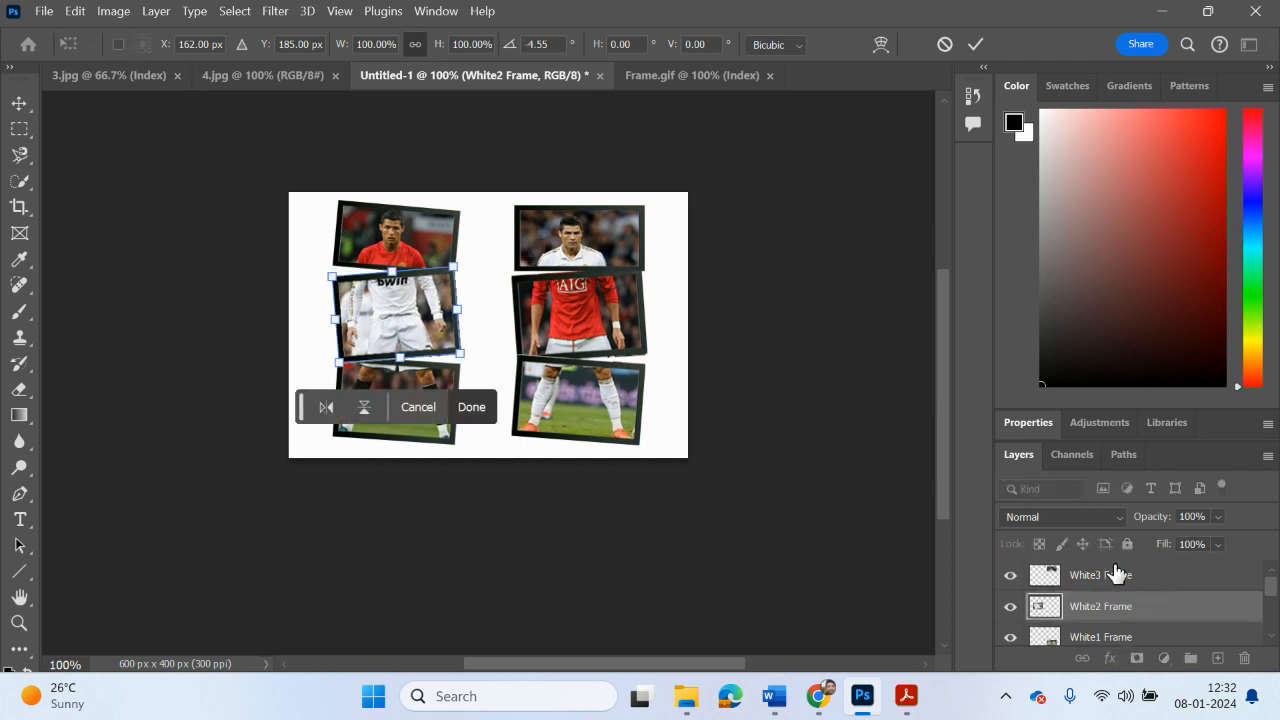
click(1115, 574)
key(ctrl+t)
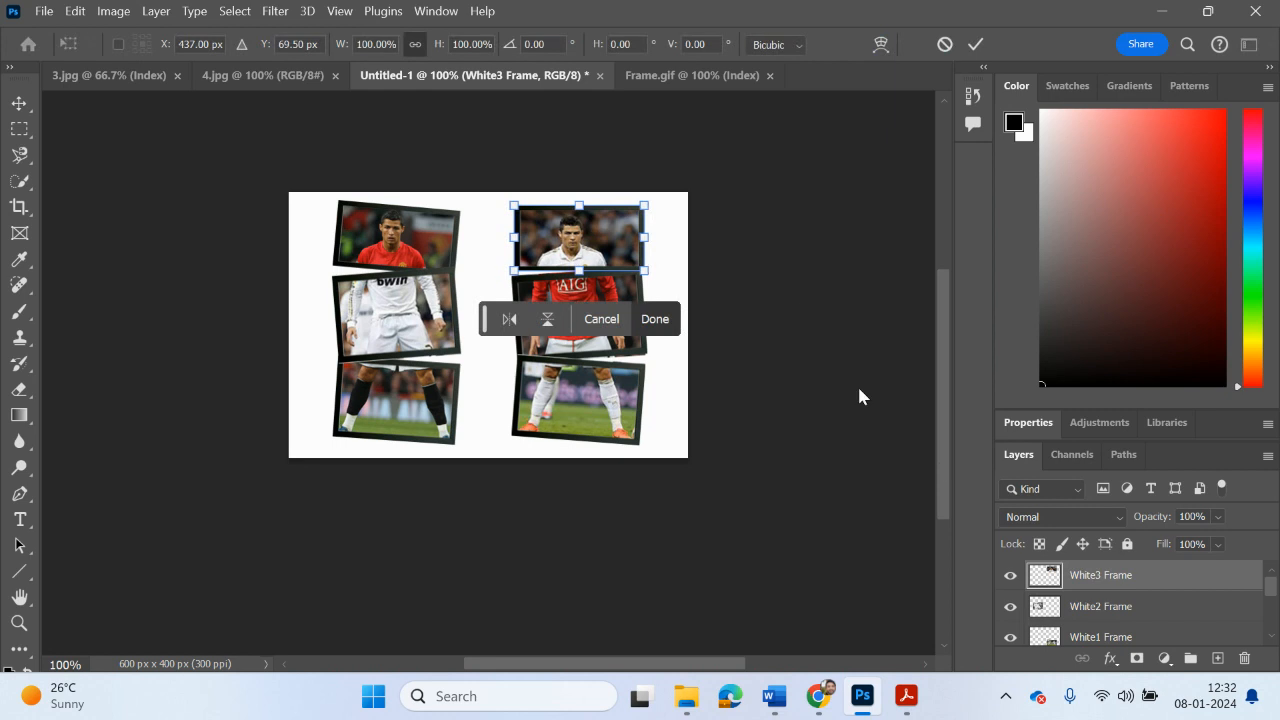
drag(671, 212, 669, 206)
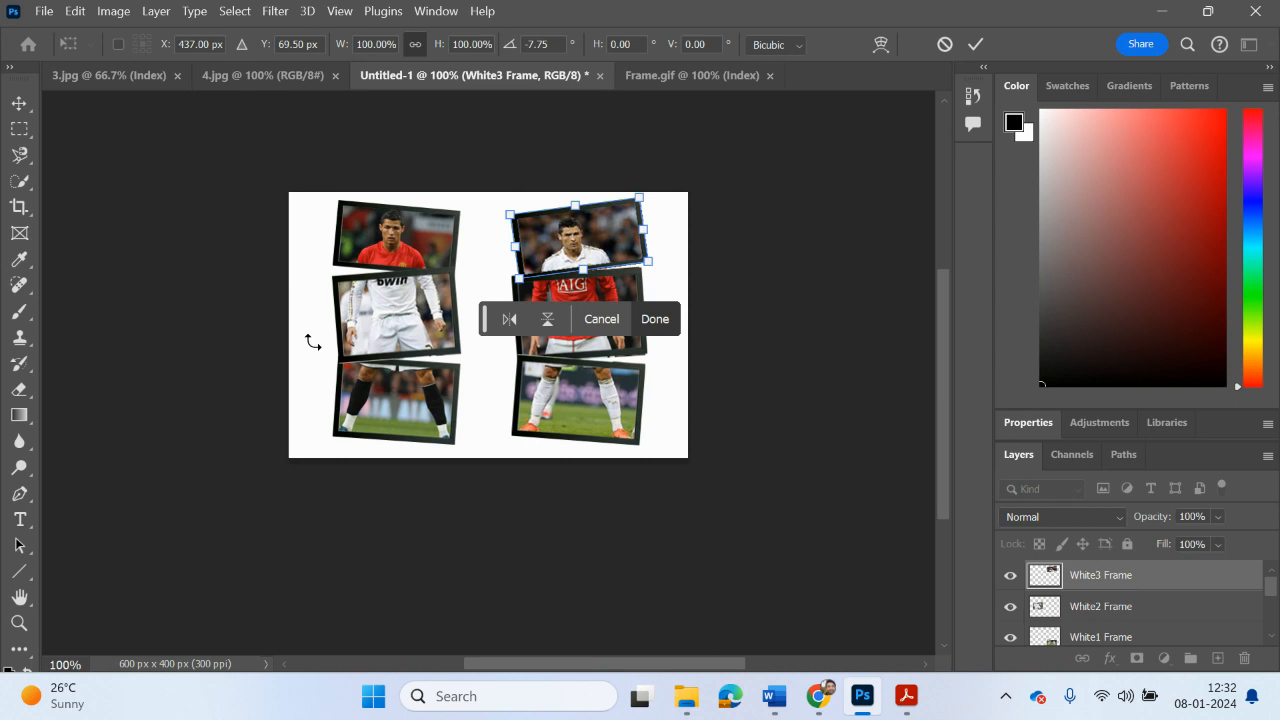
scroll(142, 513, up, 5)
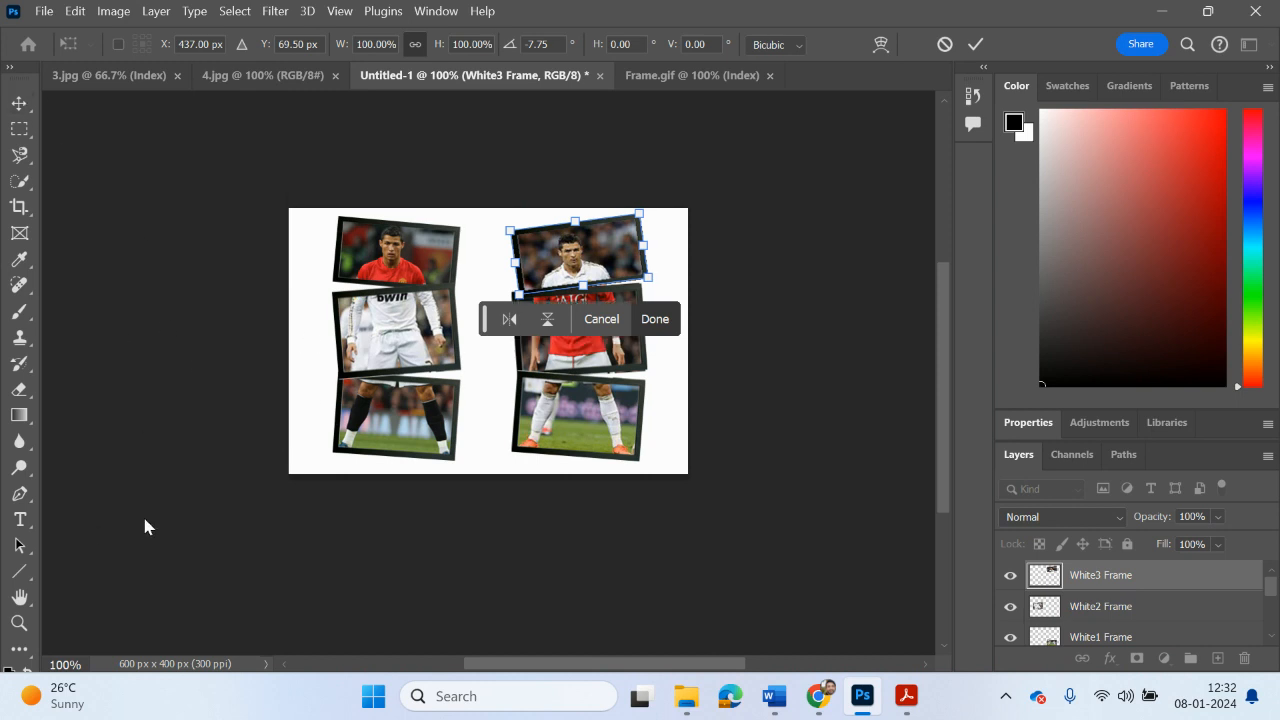
click(640, 320)
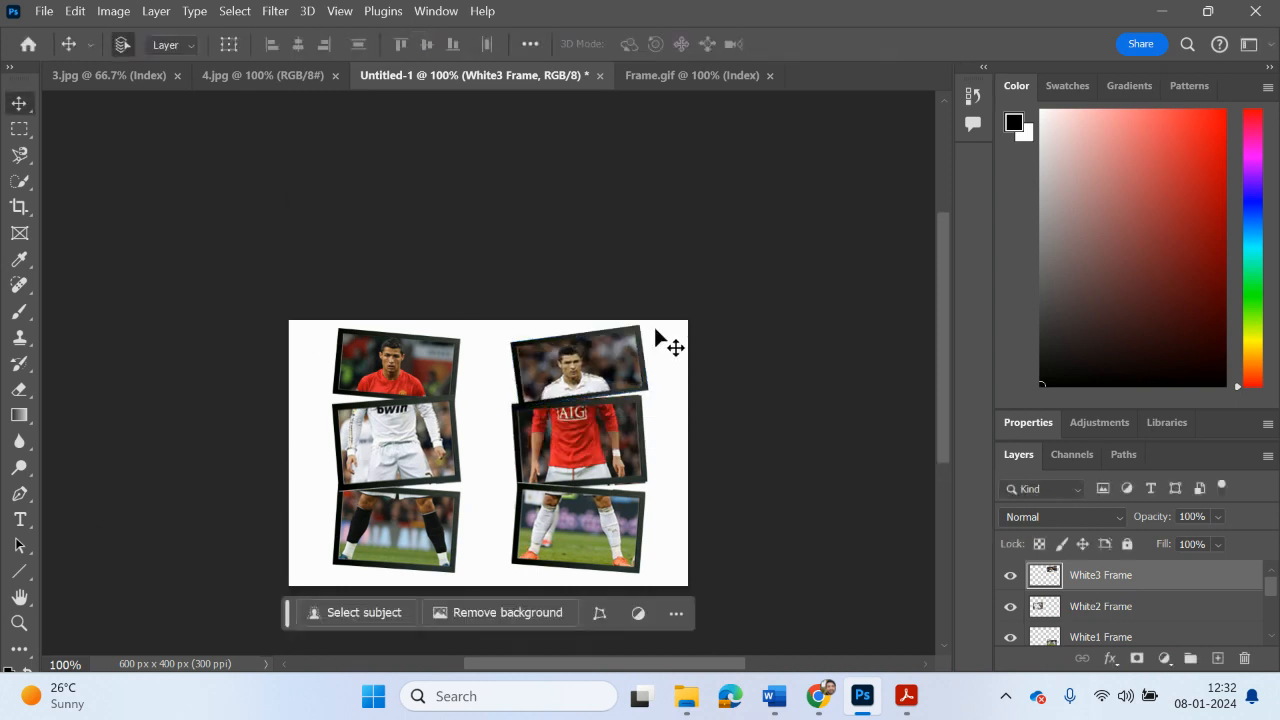
Step: Review the layer stack down to Background and check the framed slices by toggling the visibility of White3 Frame and White2 Frame
scroll(786, 391, down, 2)
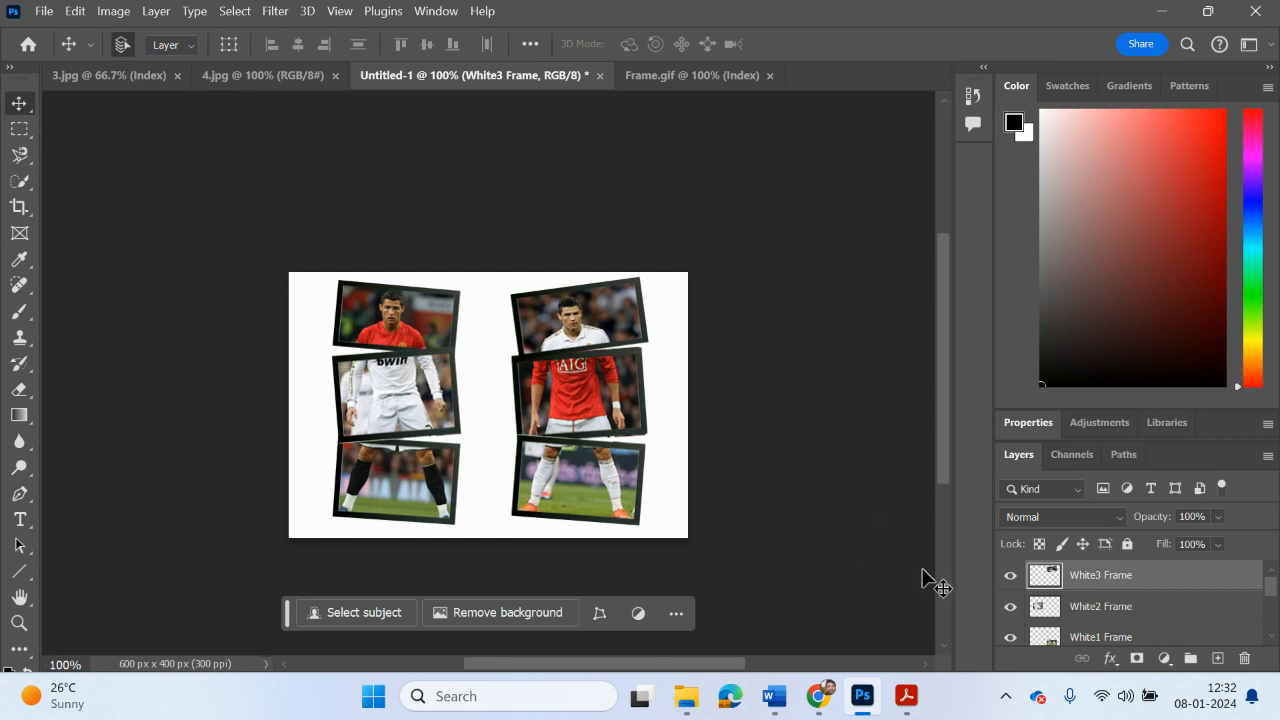
scroll(1188, 610, down, 4)
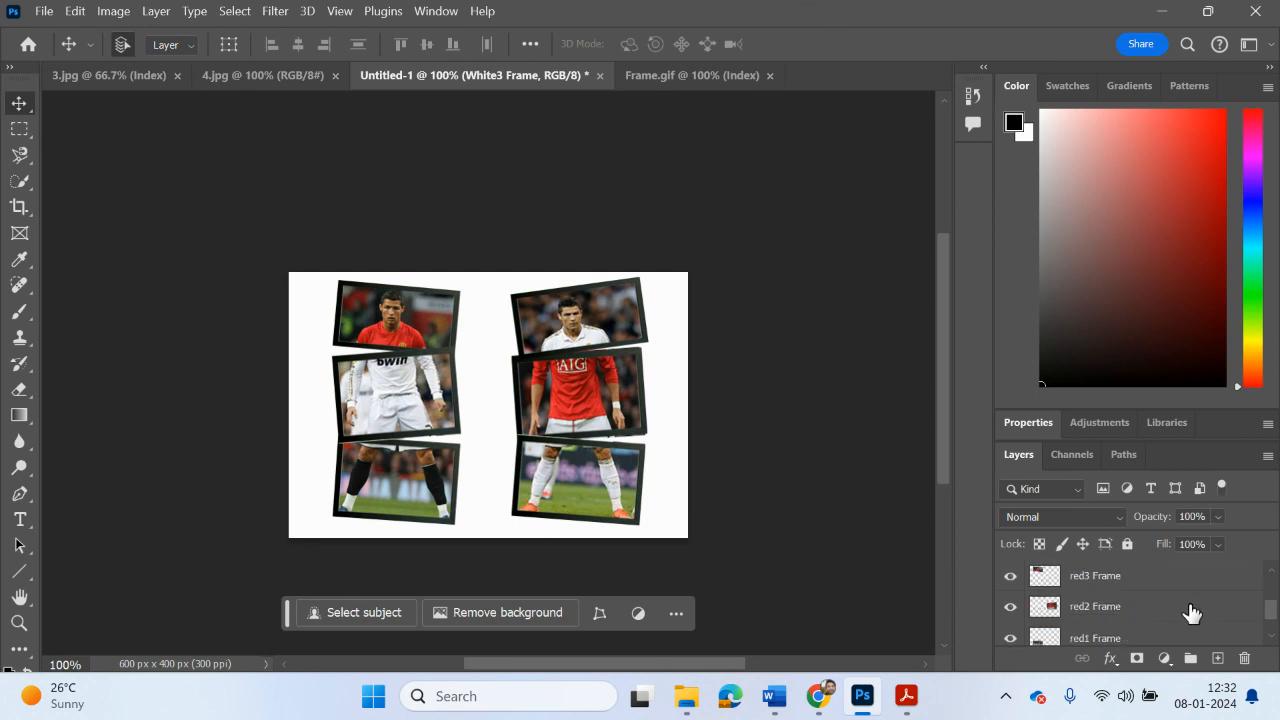
scroll(1191, 612, up, 1)
scroll(1191, 614, down, 1)
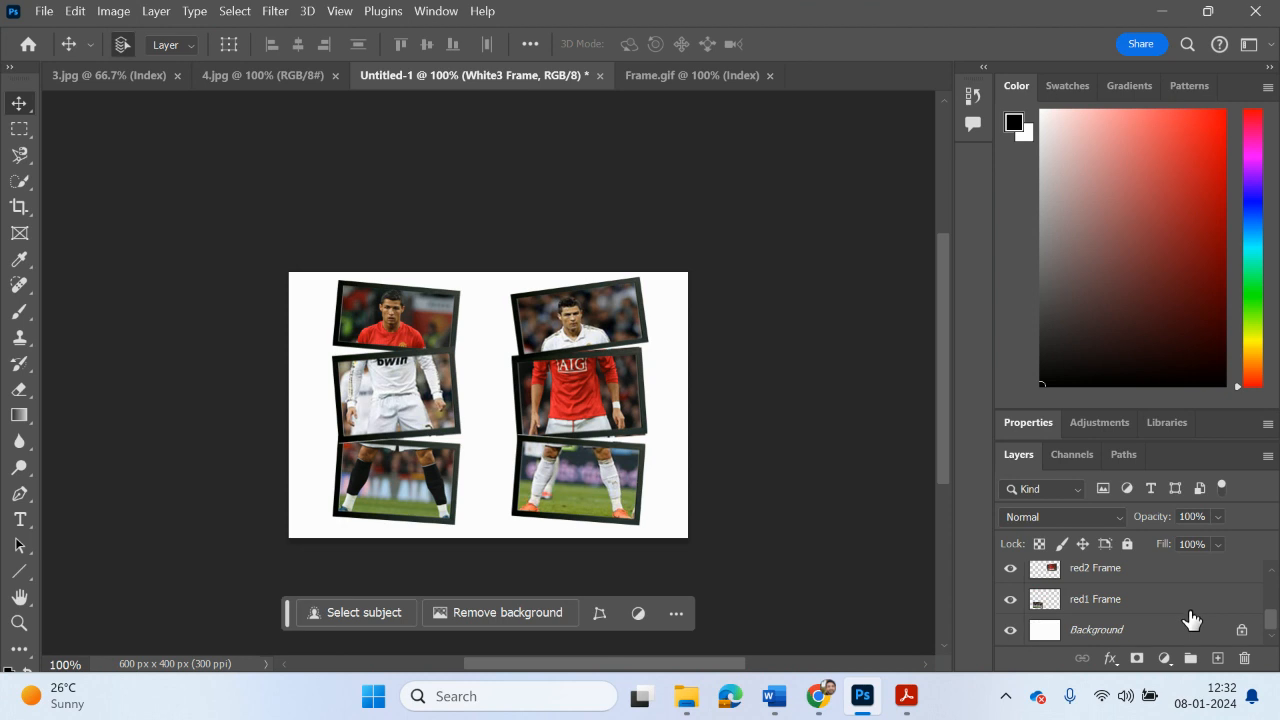
scroll(1192, 622, up, 4)
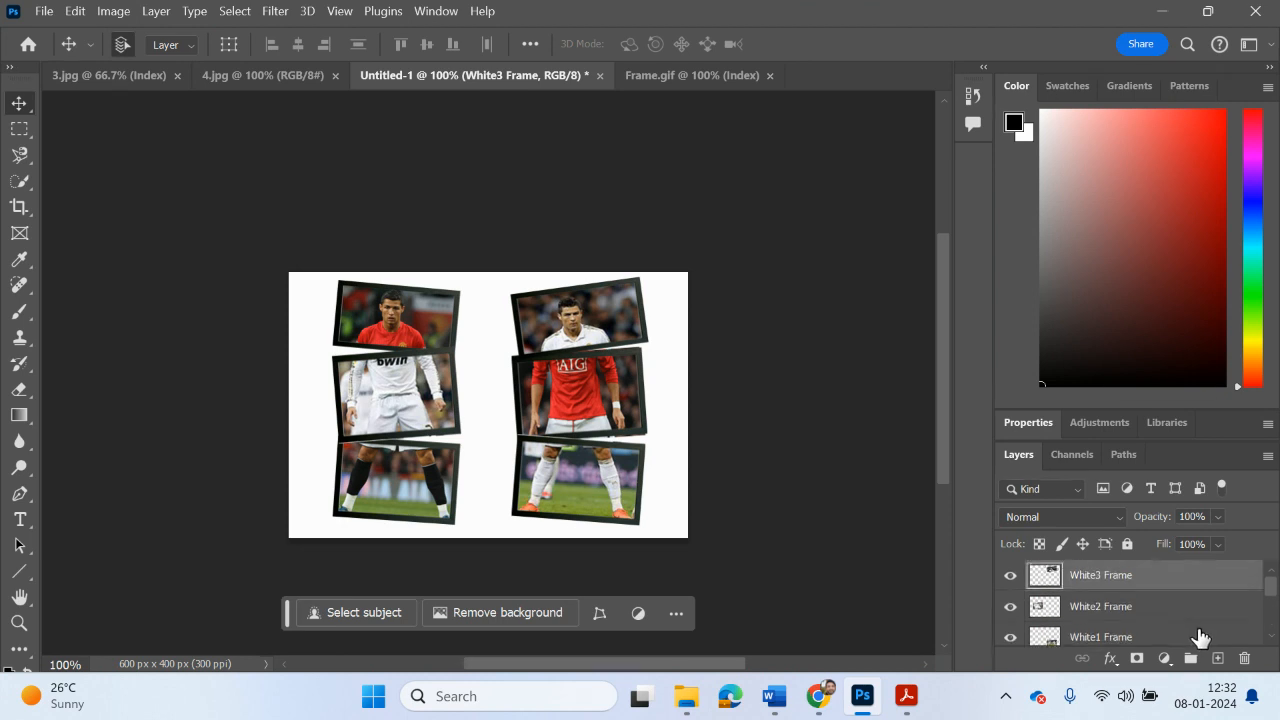
click(1012, 576)
click(1012, 576)
click(1012, 606)
click(1012, 606)
click(1012, 576)
click(1012, 576)
Step: Switch to the Task 2 PDF in Acrobat and review its instruction pages, including Moving the Layers and the Lesson Overview
mouse_move(906, 698)
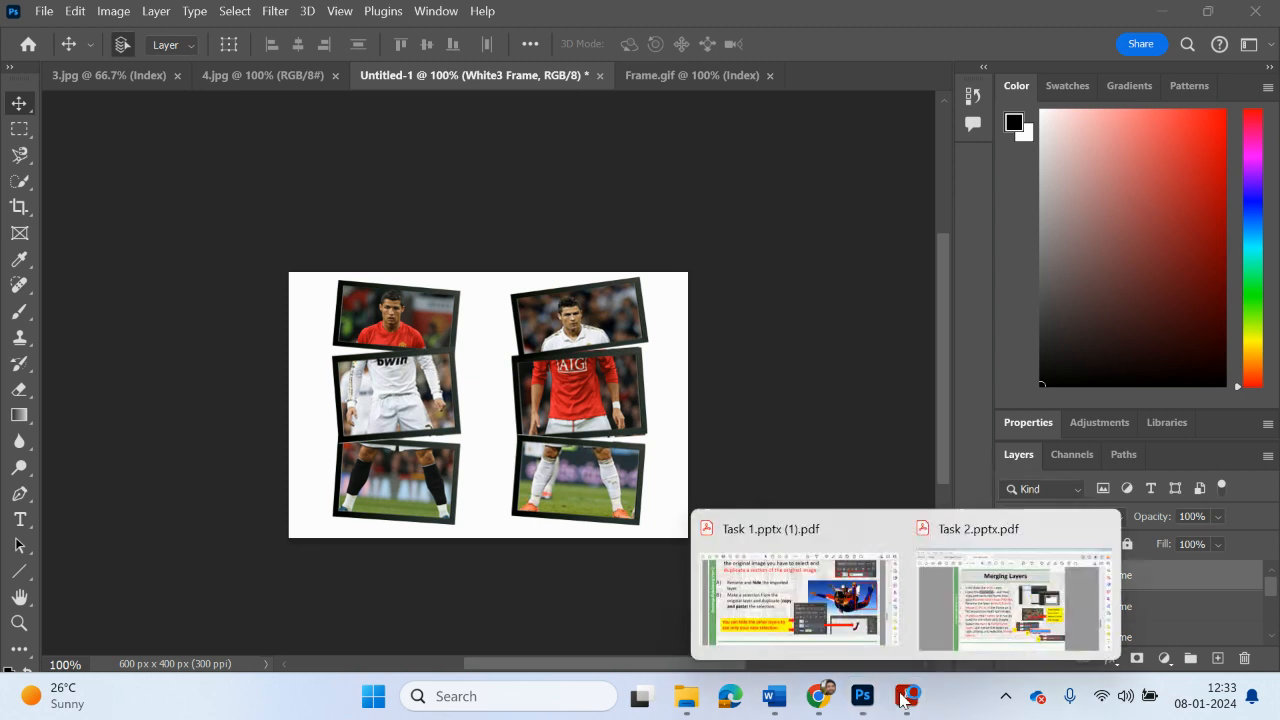
click(953, 655)
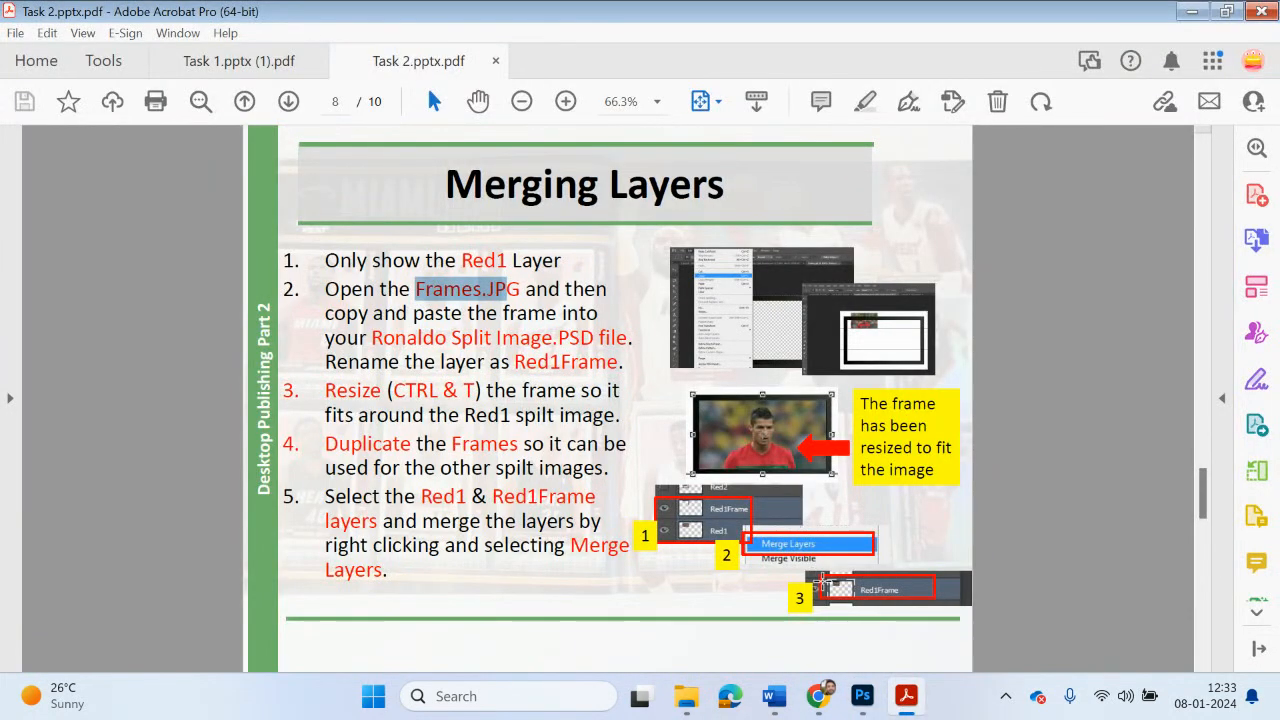
scroll(822, 581, down, 2)
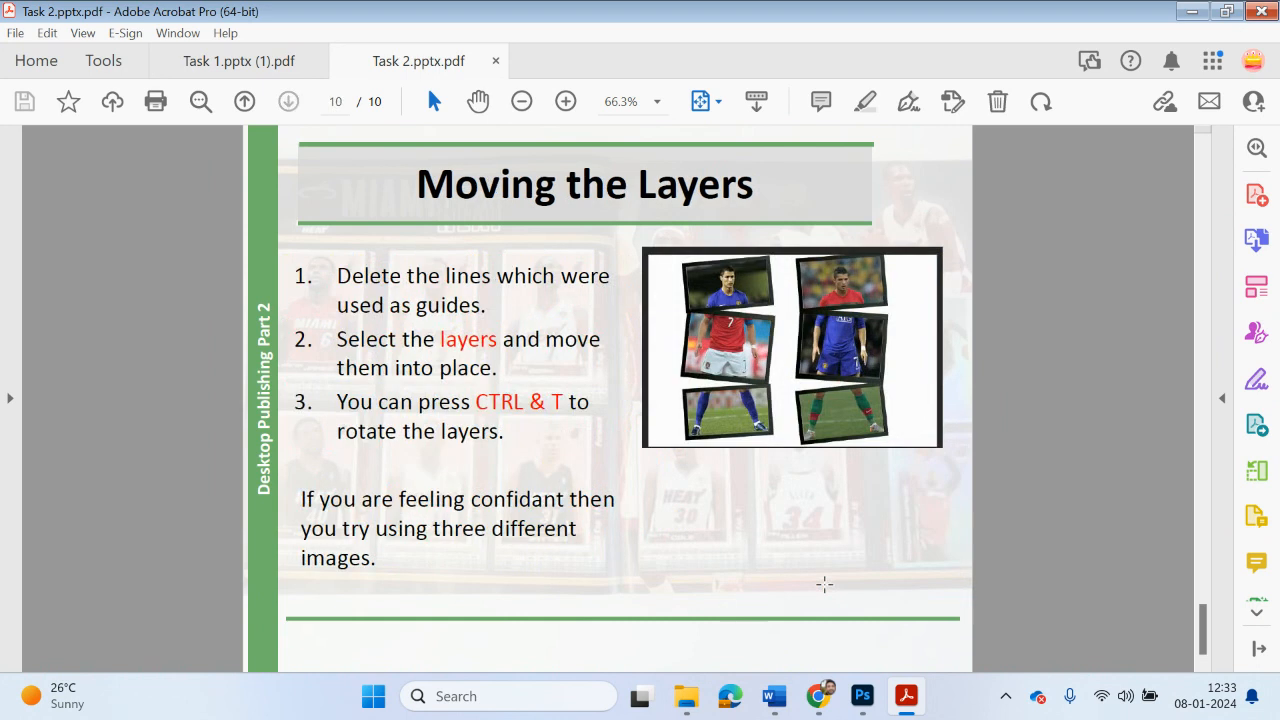
scroll(824, 584, up, 9)
scroll(825, 584, down, 2)
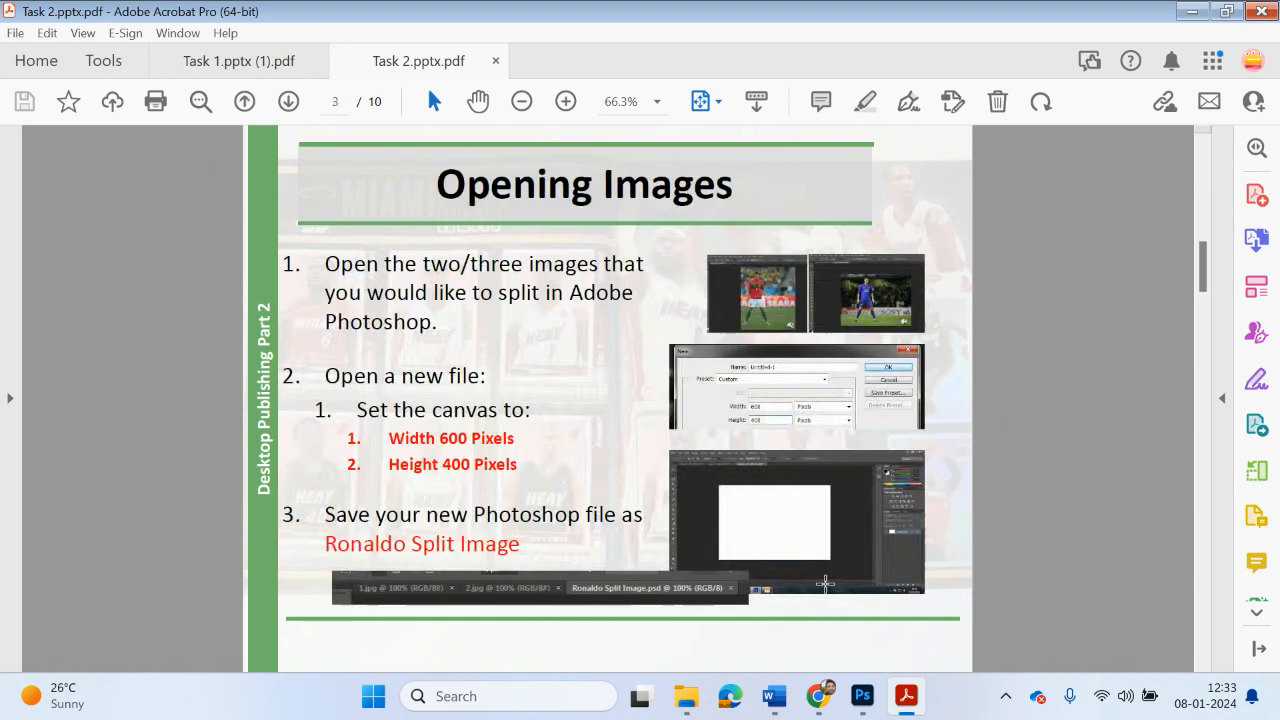
scroll(829, 584, up, 1)
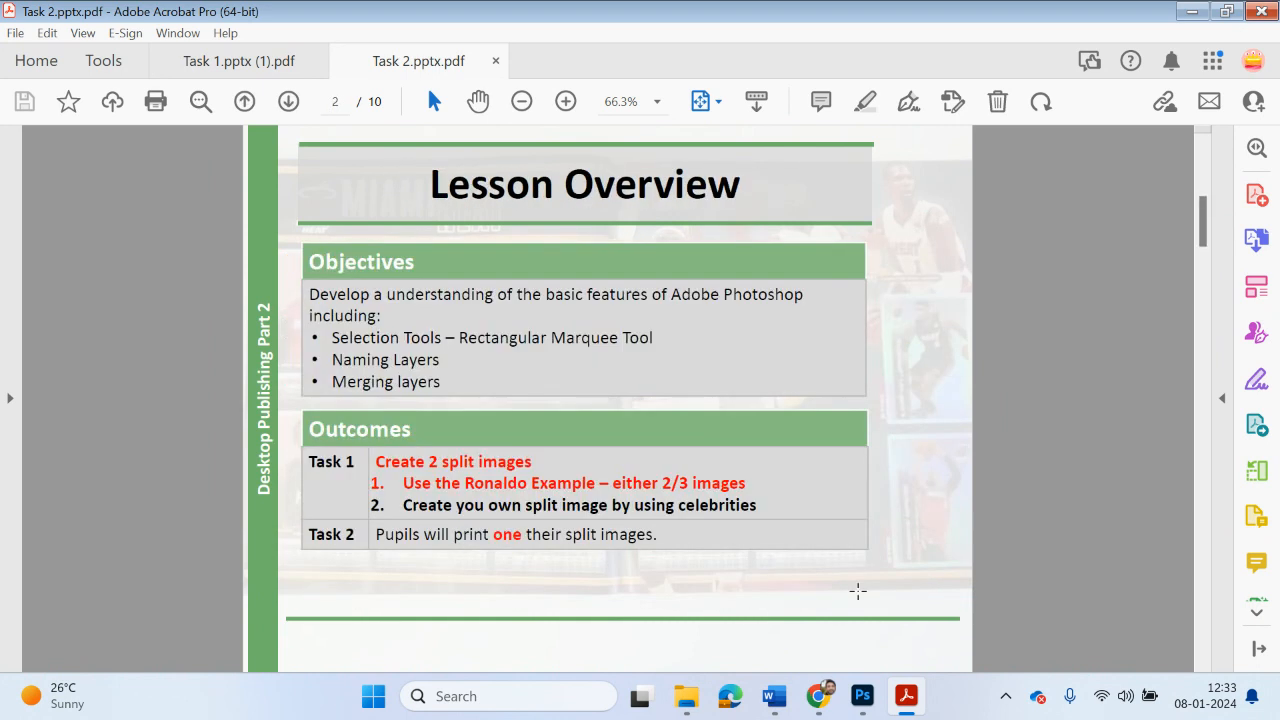